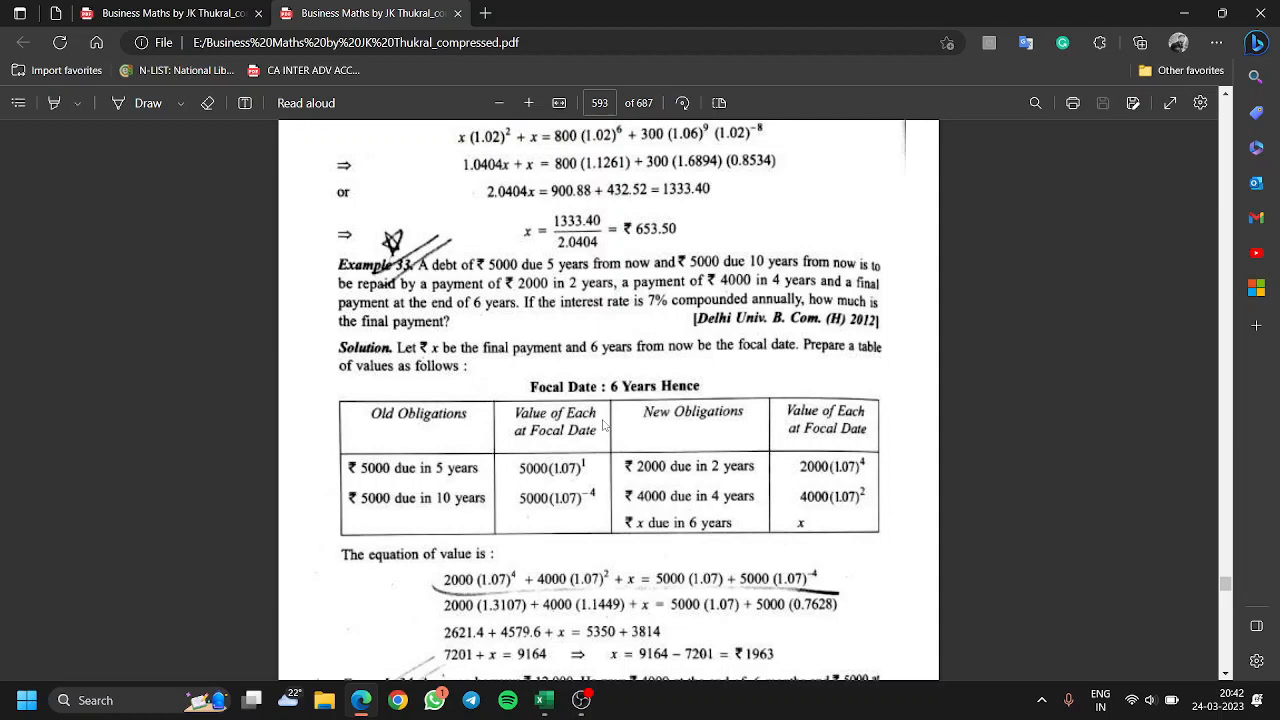
# - Switch from the textbook's simplex example to Excel, enter "maximize the objective function Z=" in C2, and widen column C to fit it
pyautogui.click(165, 13)
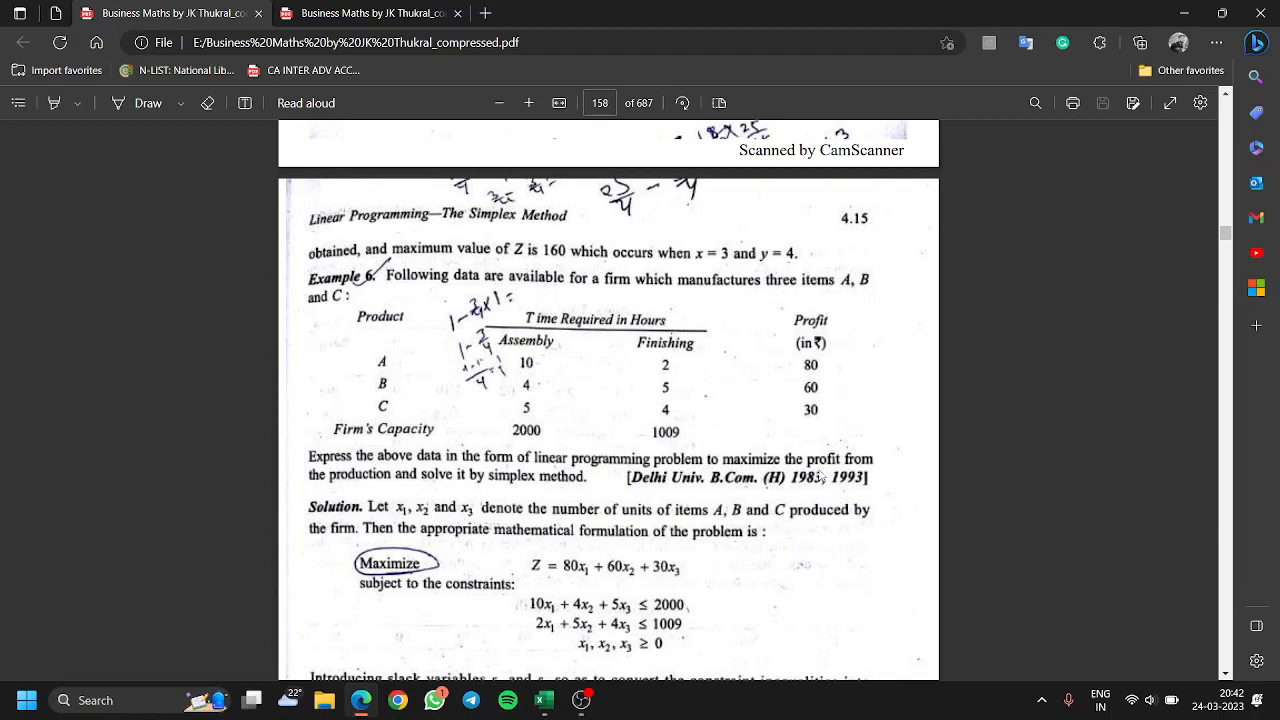
pyautogui.click(544, 701)
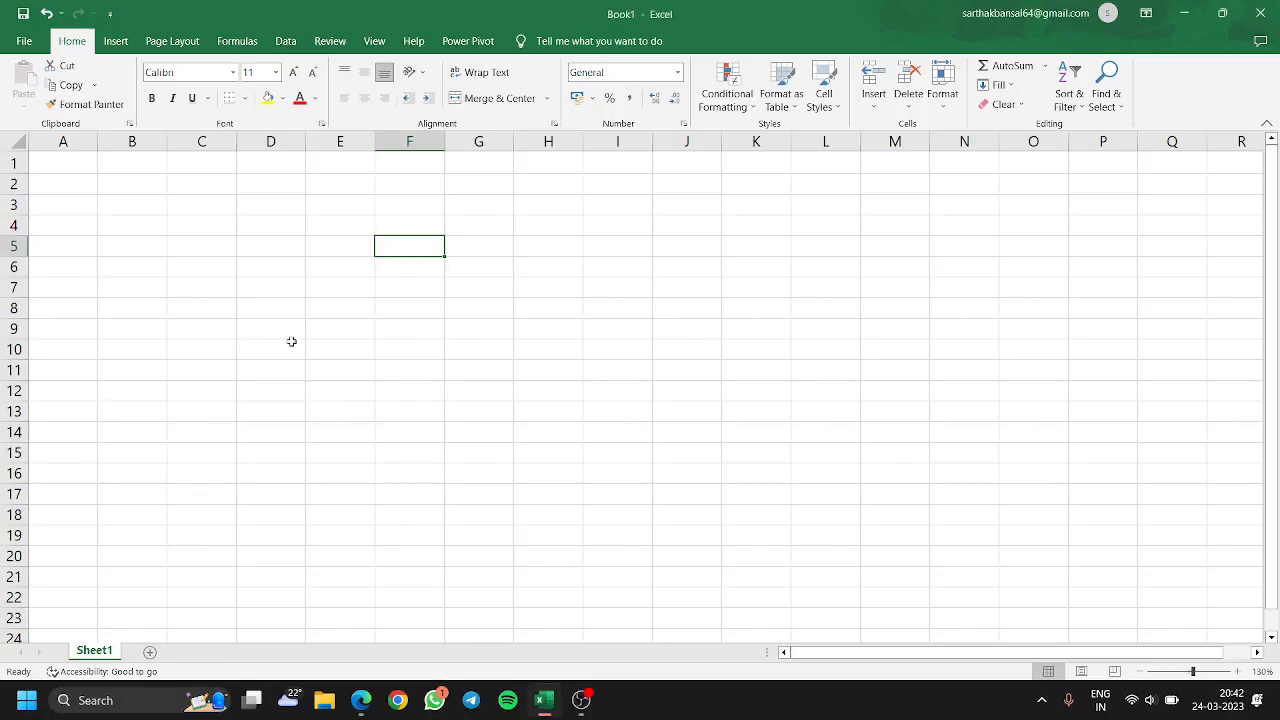
pyautogui.click(200, 185)
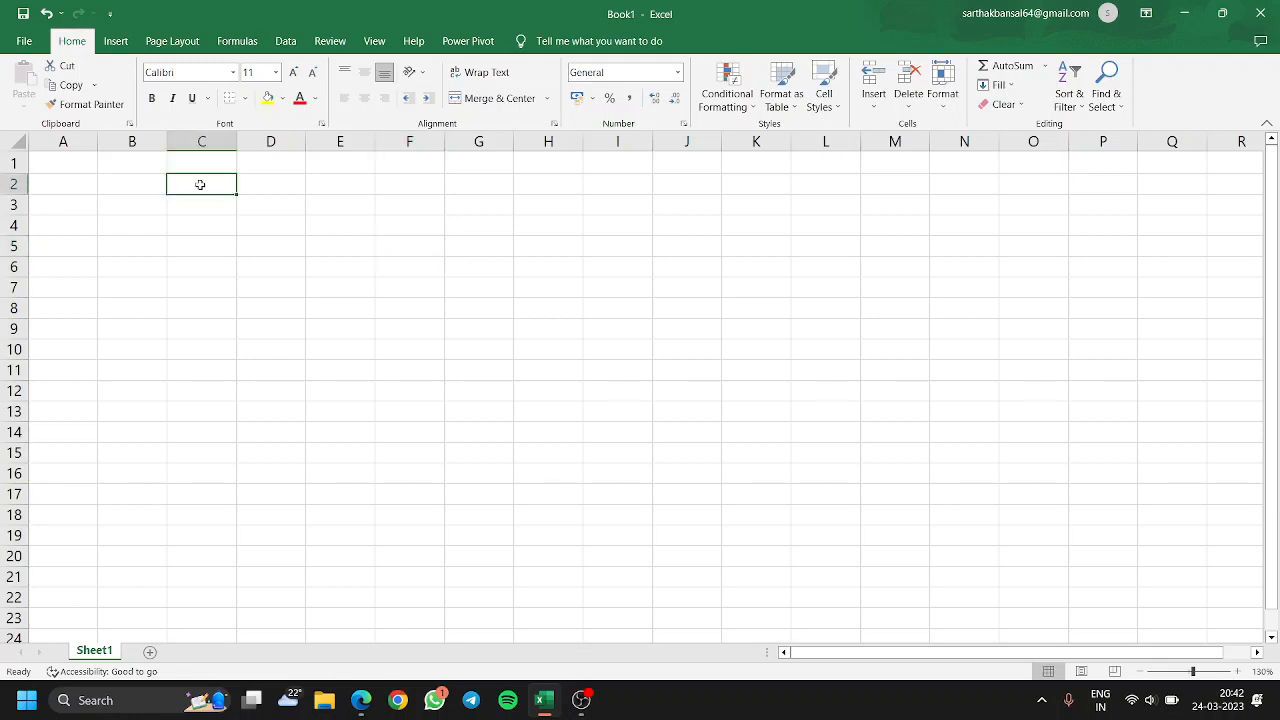
pyautogui.write('maxi')
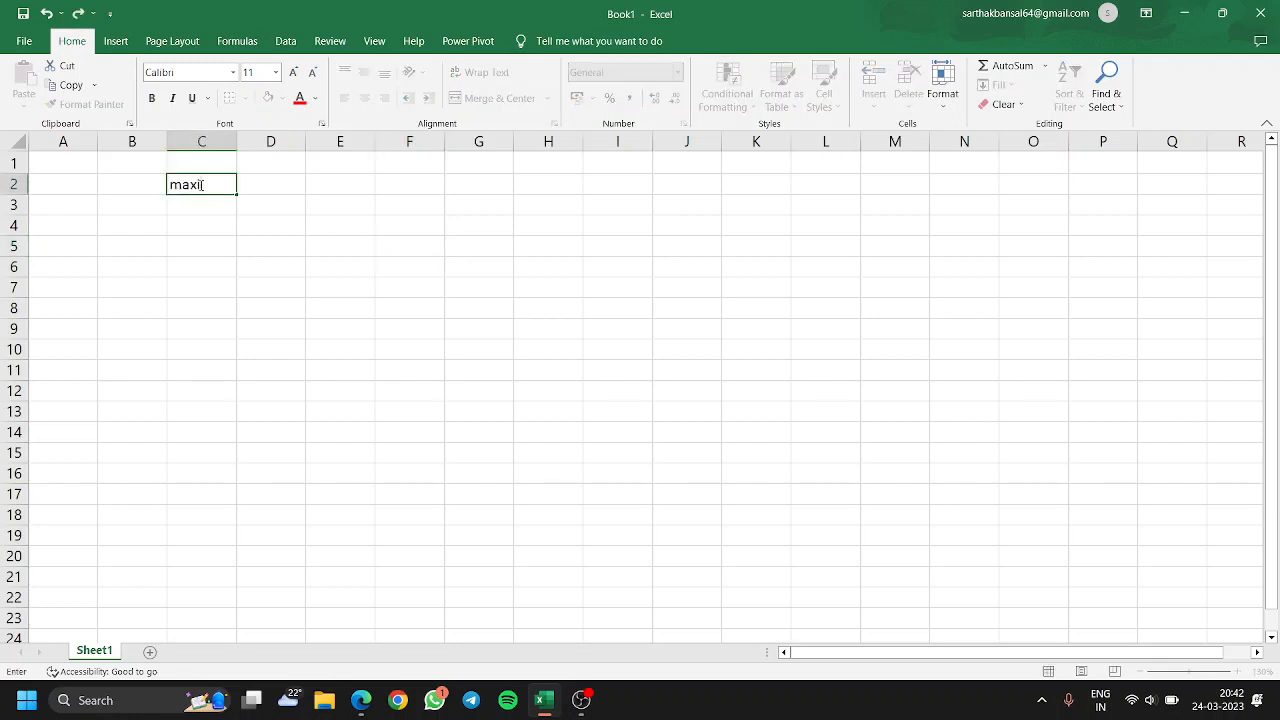
pyautogui.write('mize the objective function')
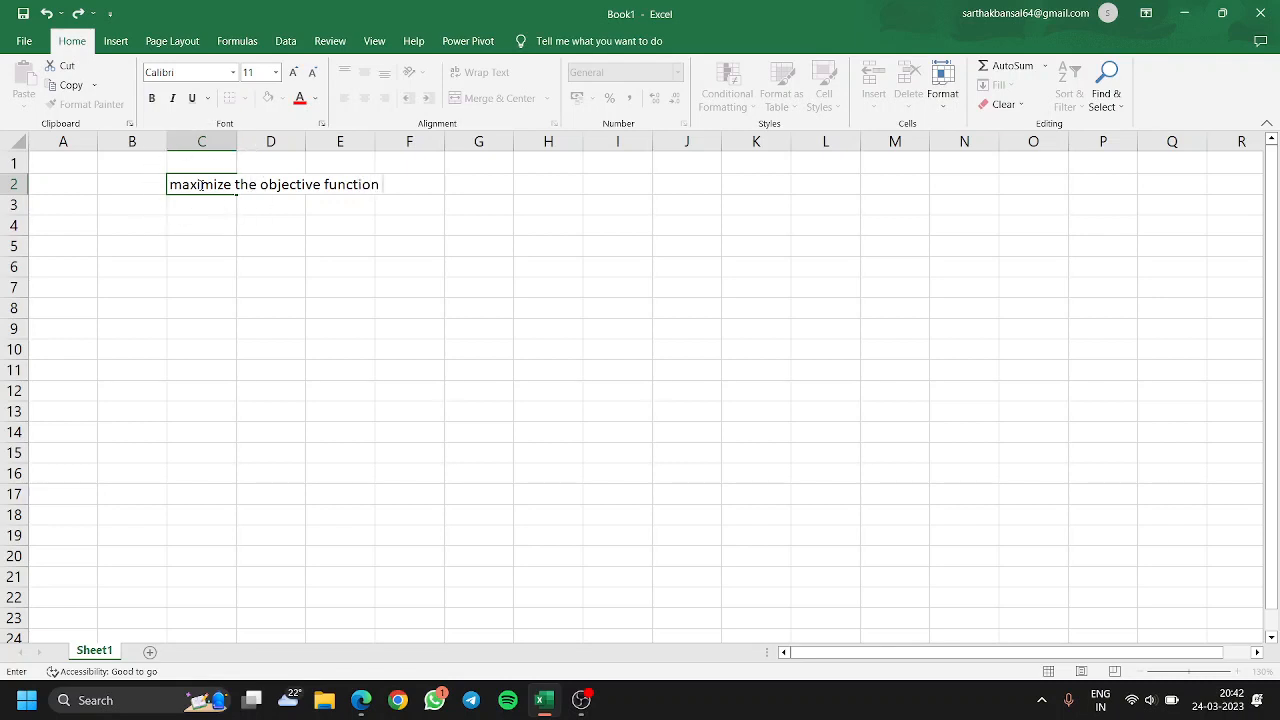
pyautogui.write(' Z=')
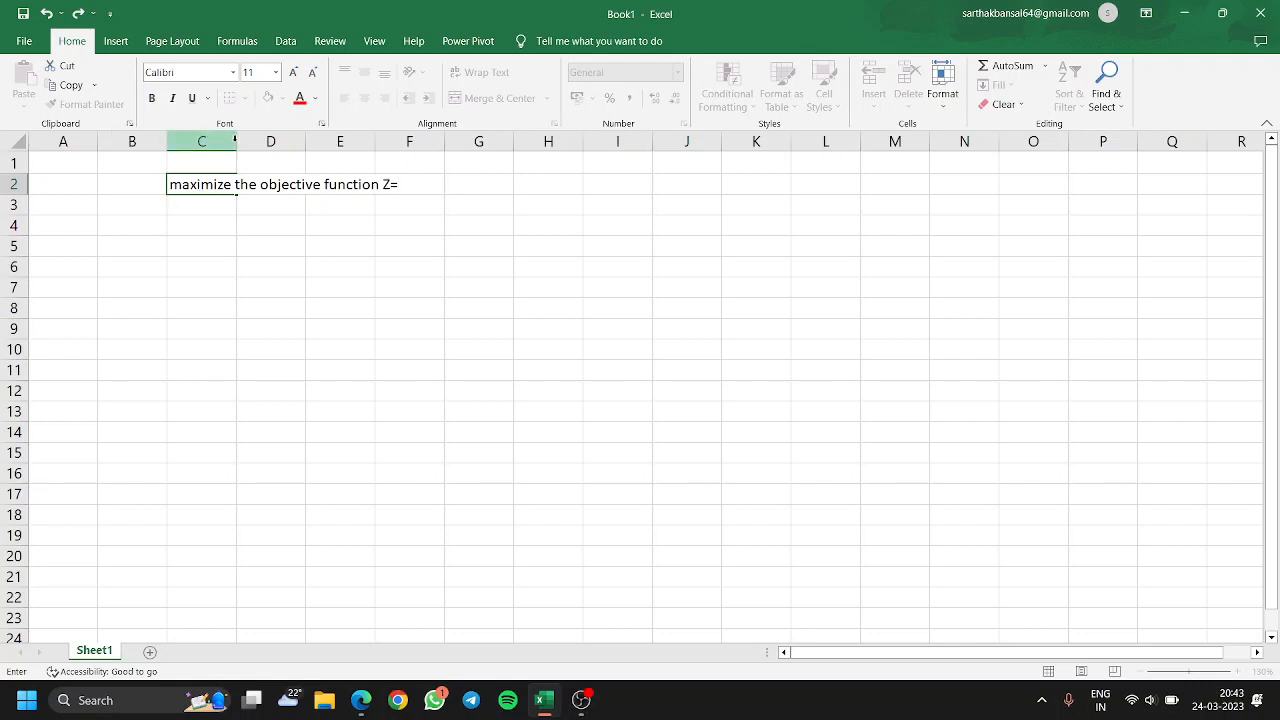
pyautogui.click(308, 266)
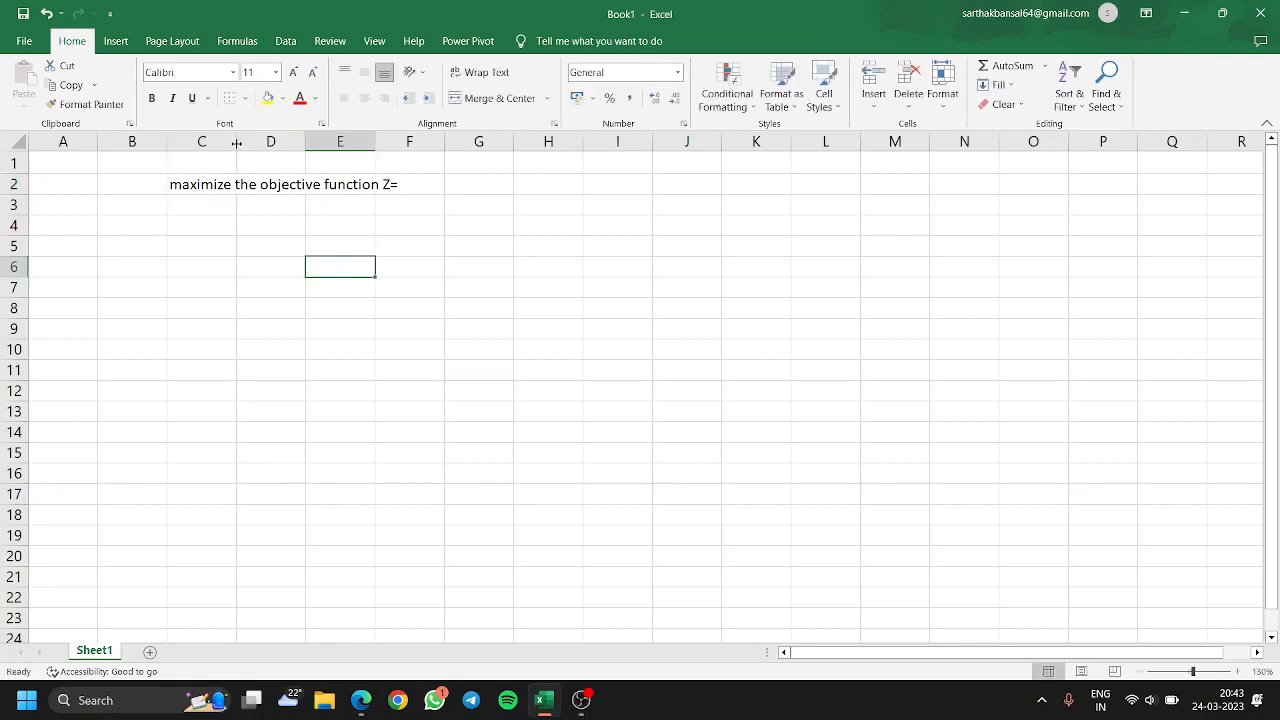
pyautogui.moveTo(237, 143); pyautogui.dragTo(411, 152)
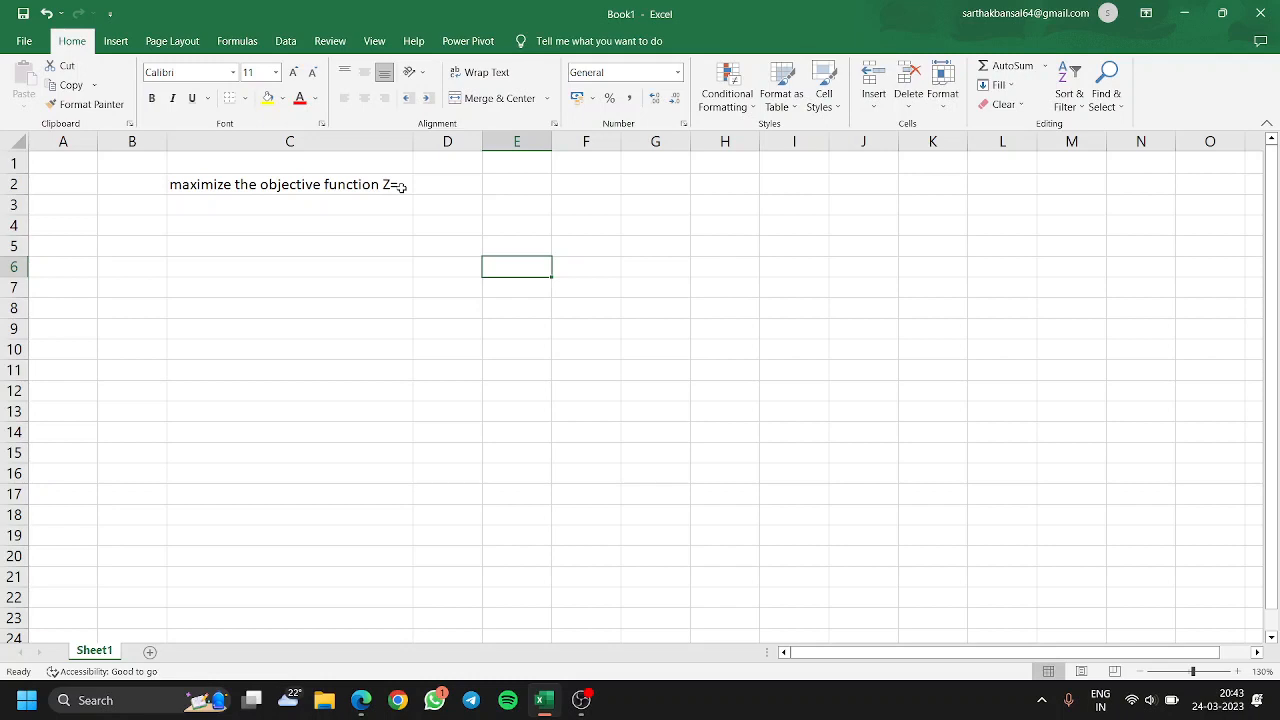
pyautogui.click(510, 186)
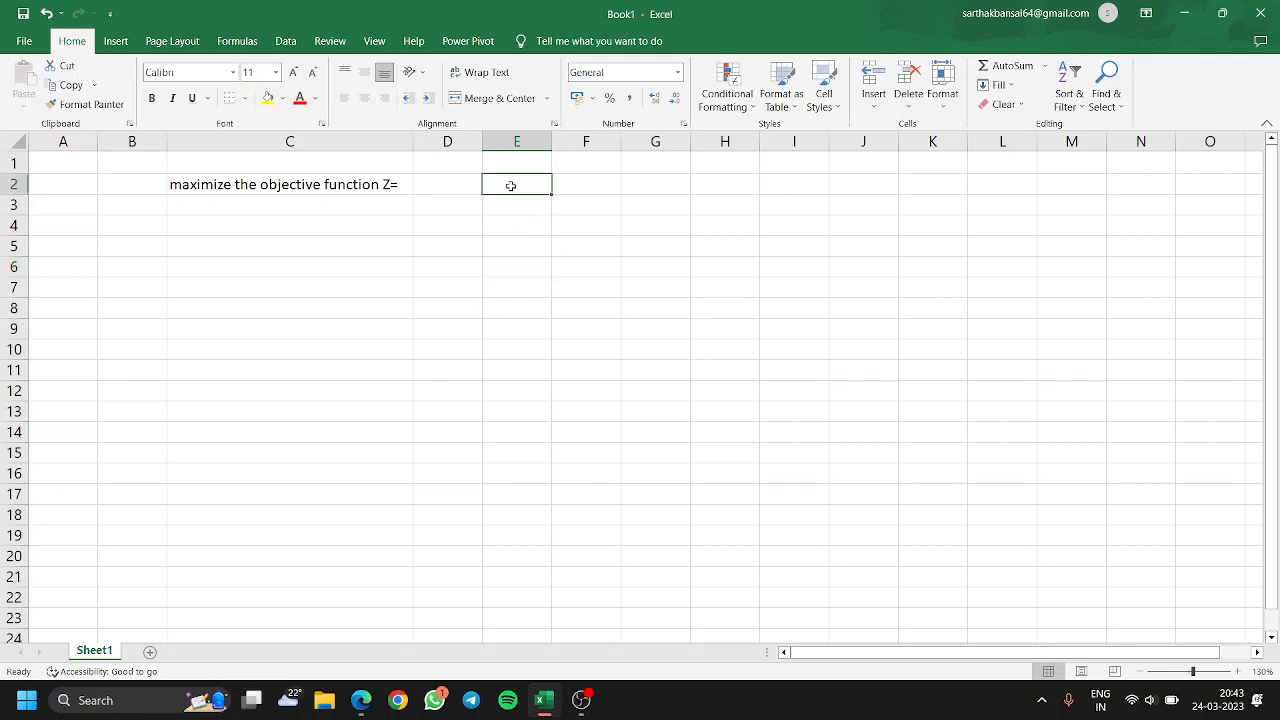
pyautogui.moveTo(510, 186)
pyautogui.mouseDown()
pyautogui.moveTo(531, 289)
pyautogui.moveTo(500, 206)
pyautogui.mouseUp()
pyautogui.click(508, 191)
pyautogui.click(204, 247)
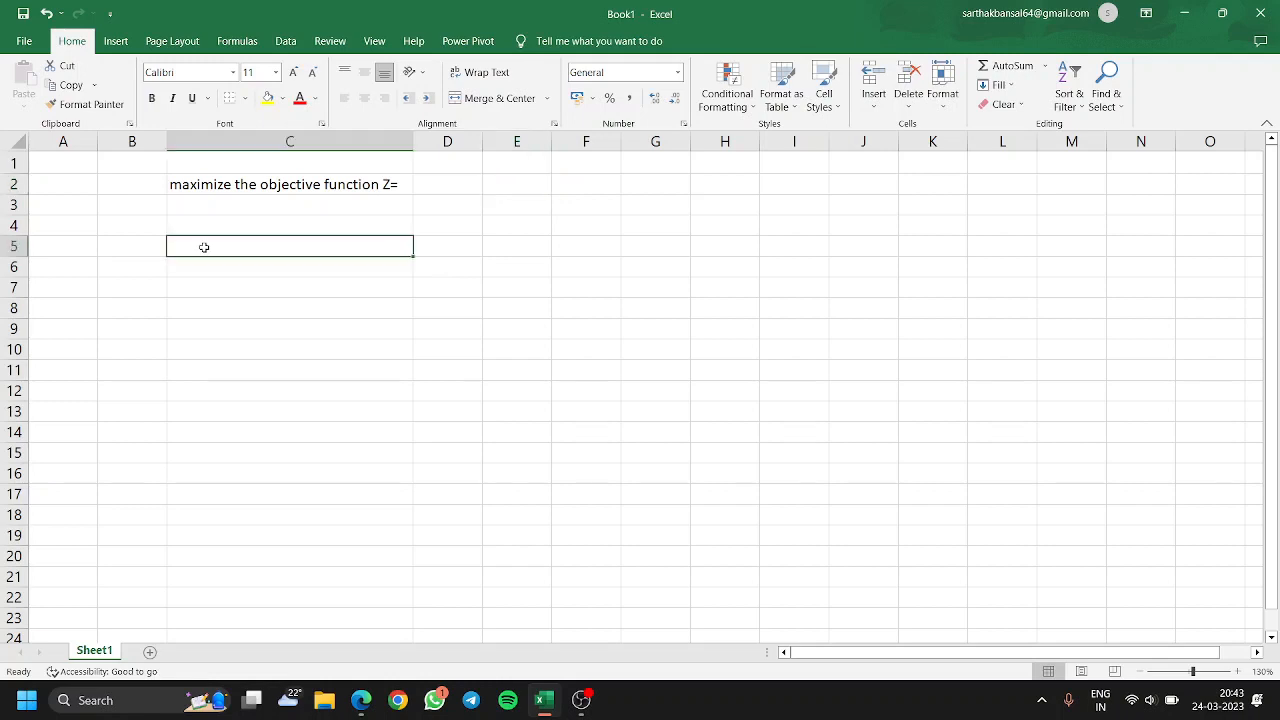
pyautogui.click(504, 178)
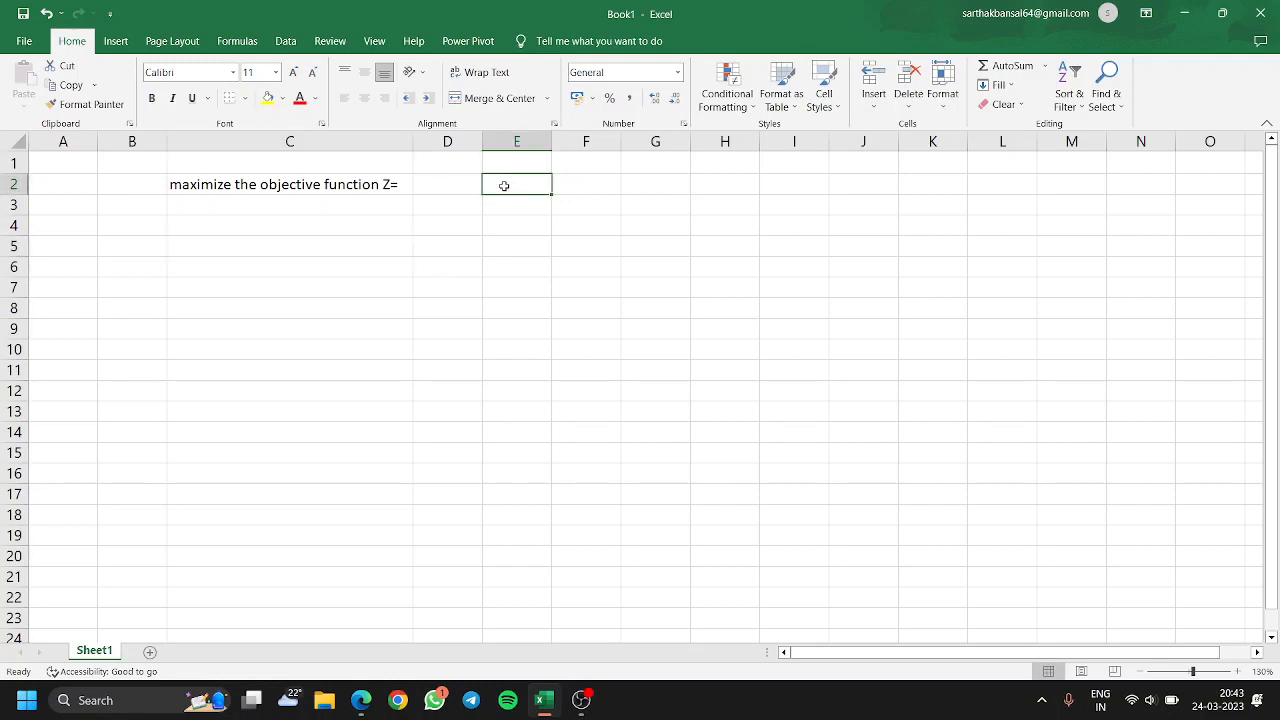
# - Enter the uppercase label PROFIT in cell C5, checking the textbook problem for the required data
pyautogui.click(189, 245)
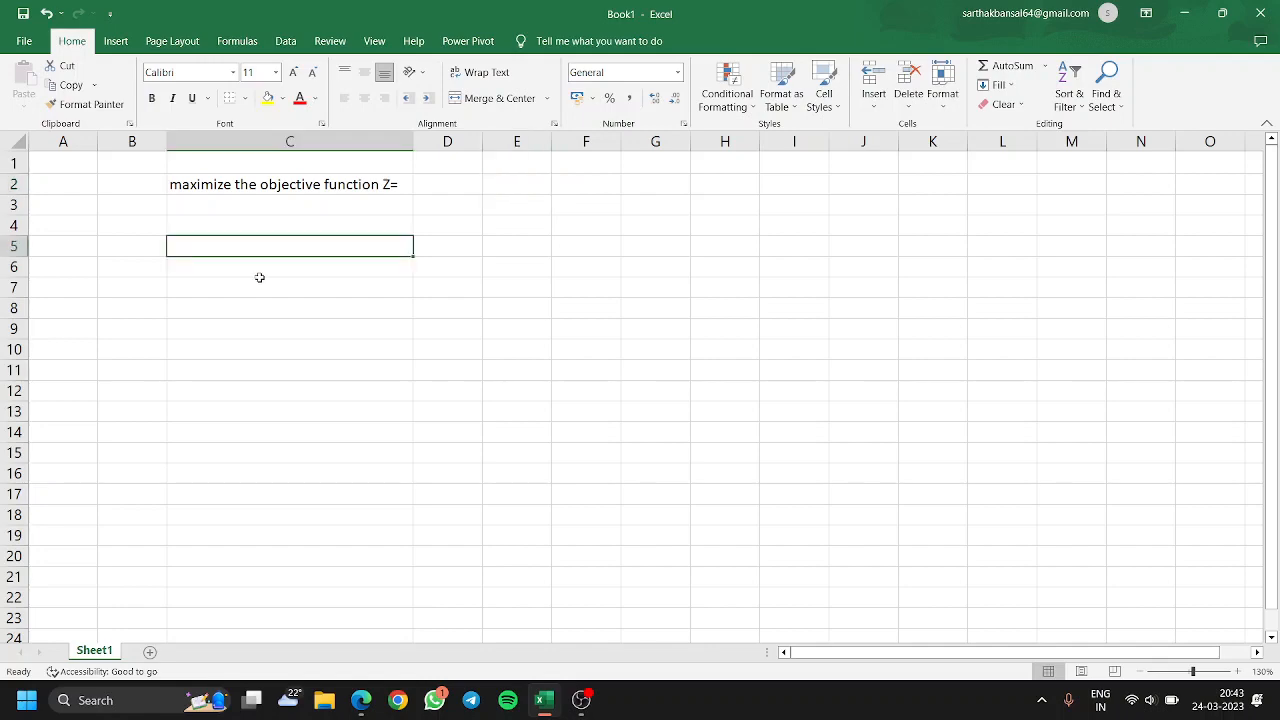
pyautogui.click(361, 700)
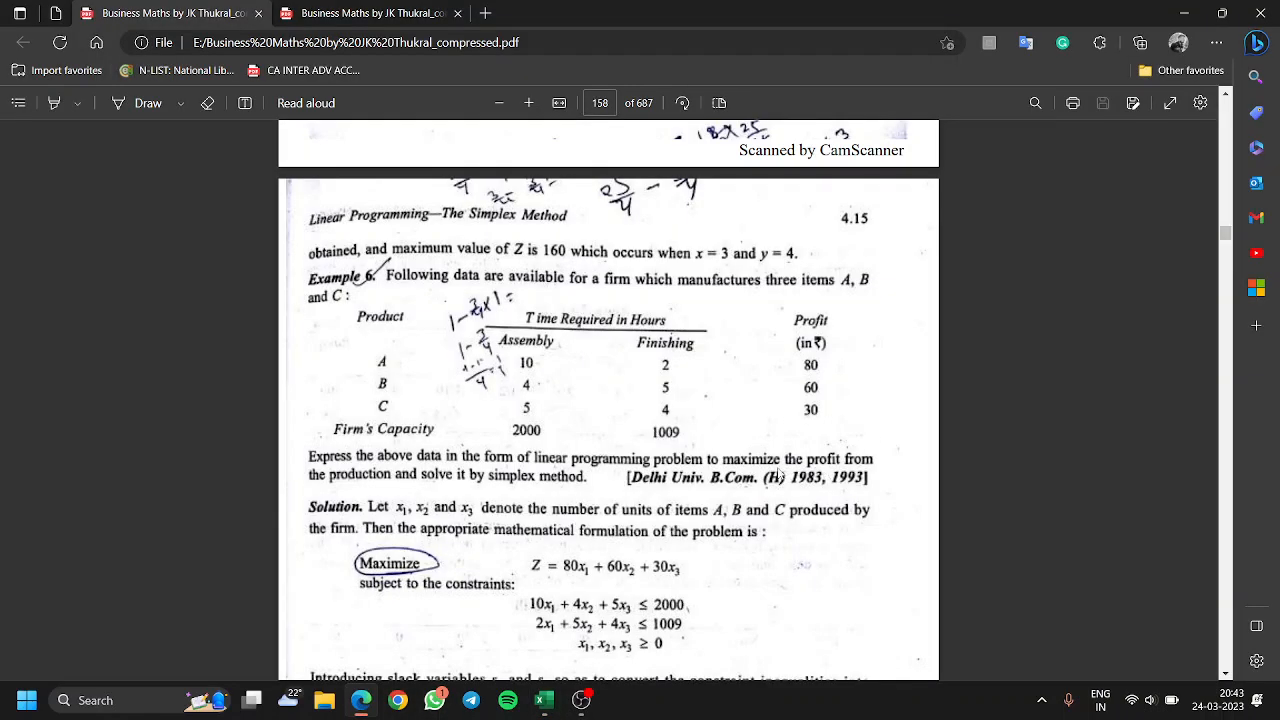
pyautogui.click(541, 700)
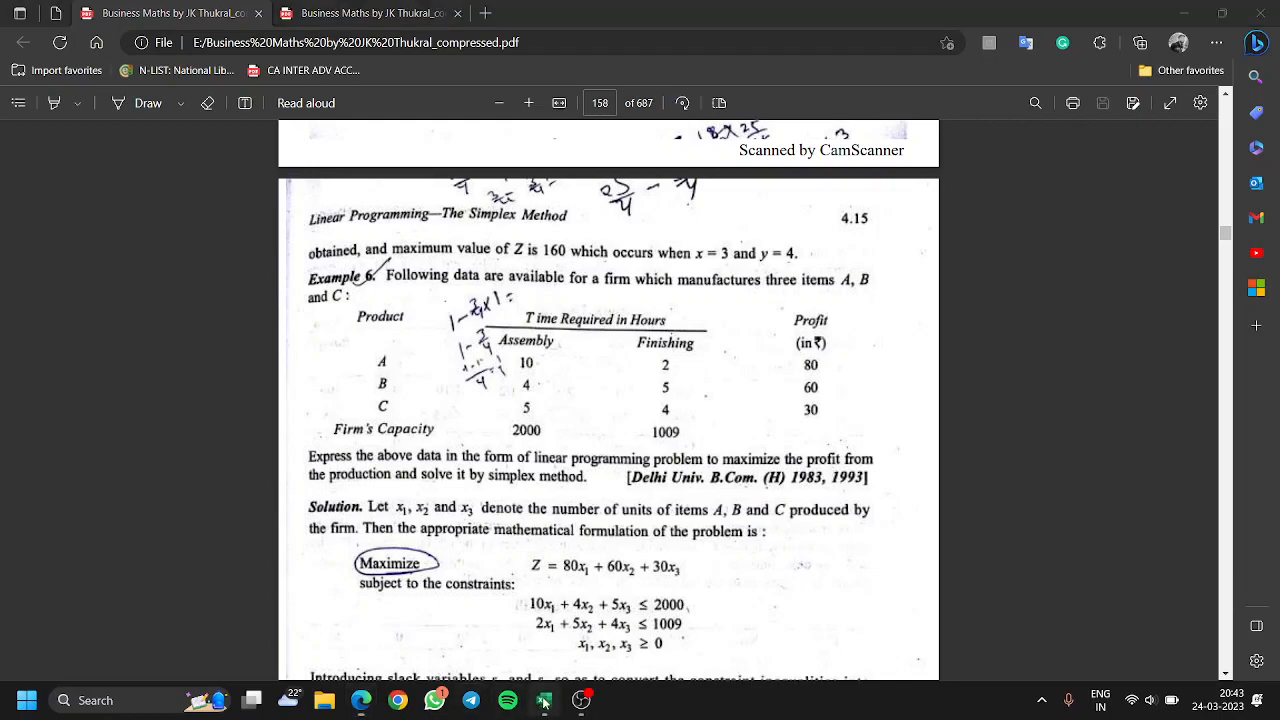
pyautogui.write('profit')
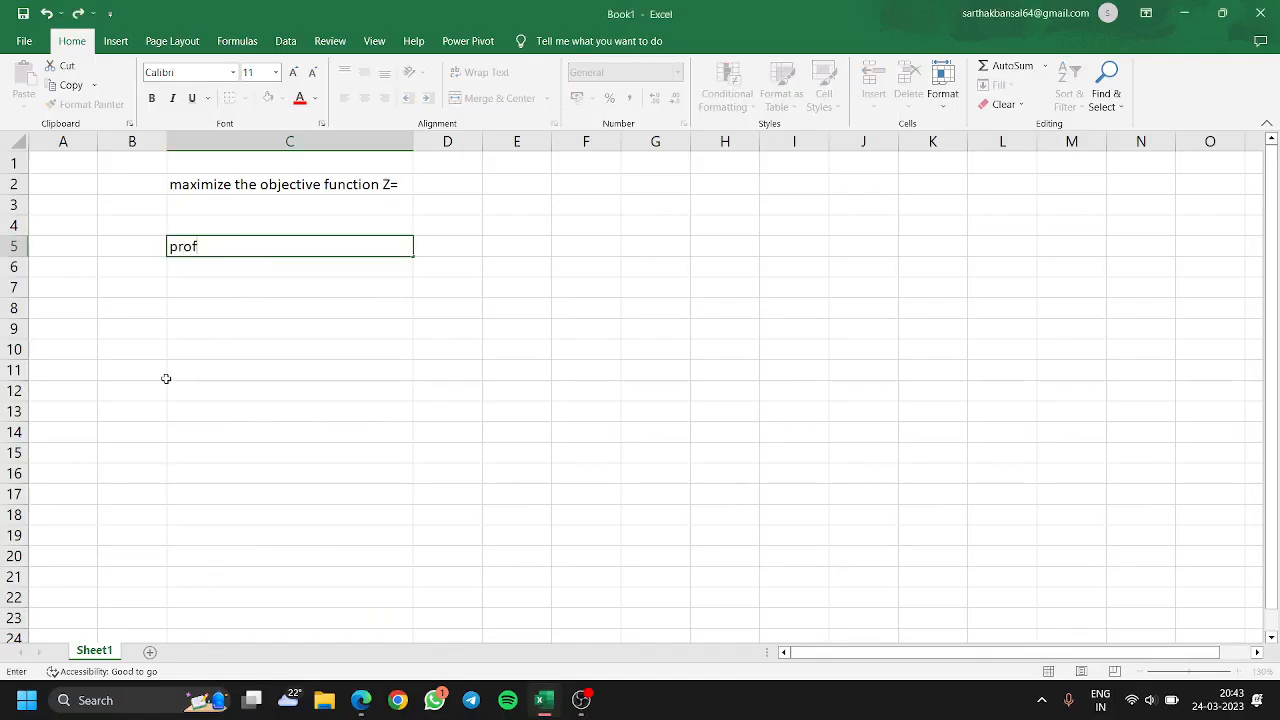
pyautogui.press('BackSpace')
pyautogui.press('BackSpace')
pyautogui.press('BackSpace')
pyautogui.press('BackSpace')
pyautogui.press('BackSpace')
pyautogui.press('BackSpace')
pyautogui.write('PF')
pyautogui.press('BackSpace')
pyautogui.write('ROFIT')
pyautogui.press('Return')
# - Look up the profits of products A, B and C in the textbook PDF and enter 80, 60 and 30 in D5:F5
pyautogui.press('Up')
pyautogui.press('Right')
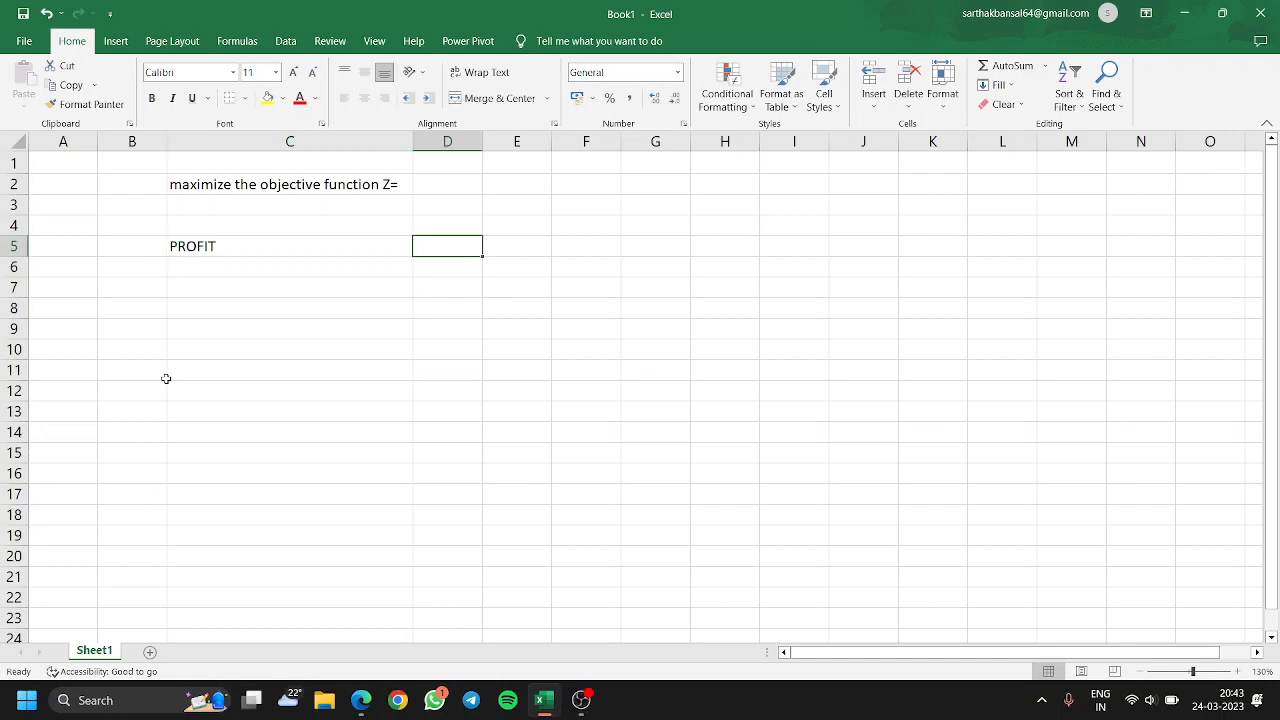
pyautogui.hotkey('alt', 'Tab')
pyautogui.hotkey('alt', 'Tab')
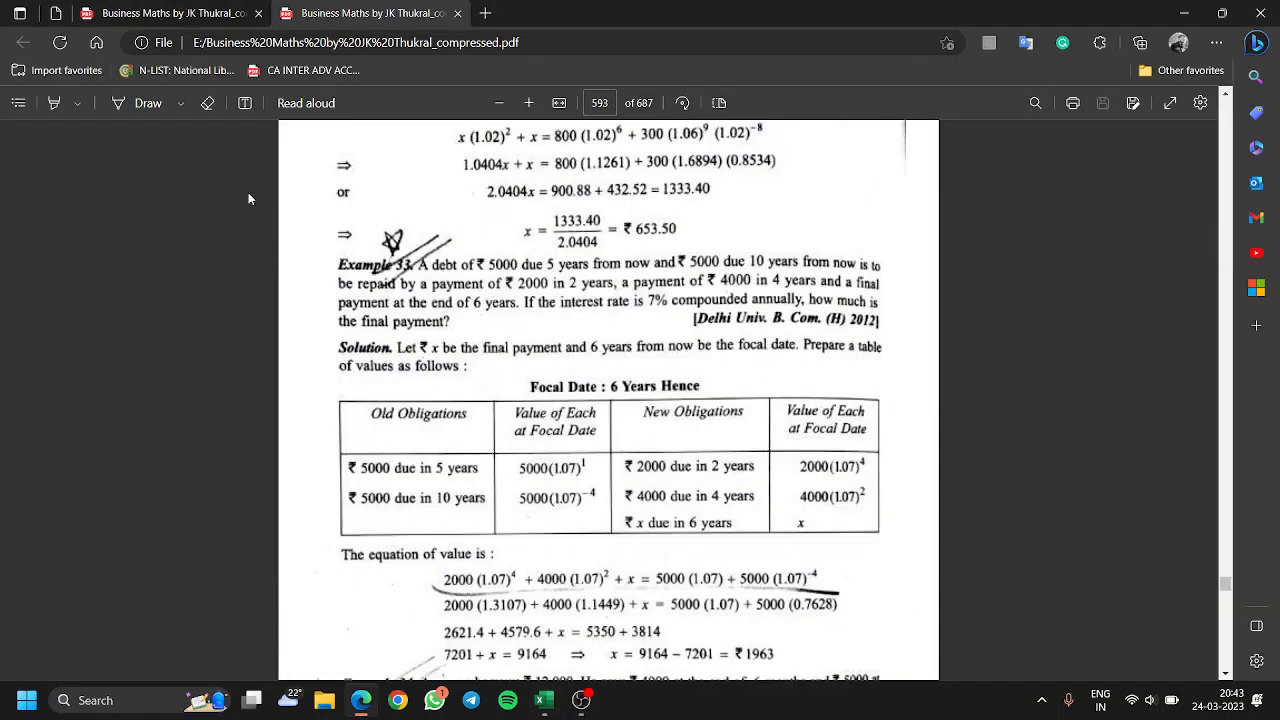
pyautogui.click(313, 10)
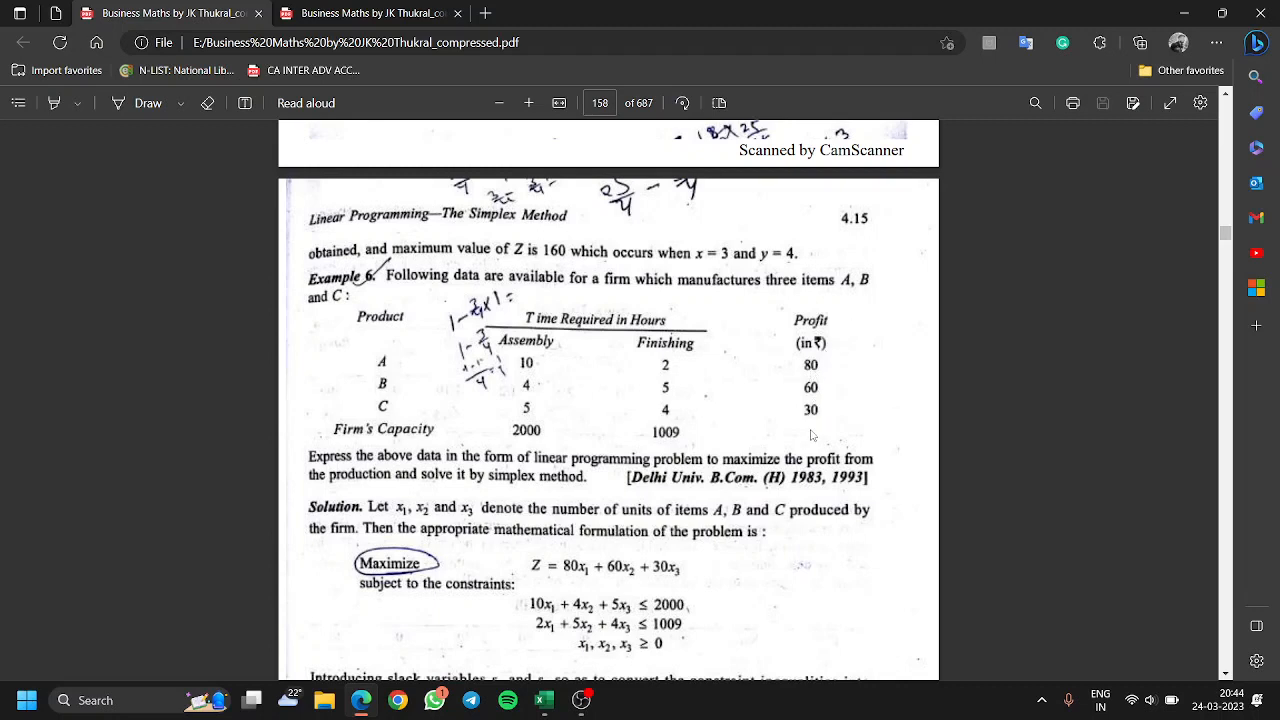
pyautogui.hotkey('alt', 'Tab')
pyautogui.hotkey('alt', 'Tab')
pyautogui.hotkey('alt', 'Tab')
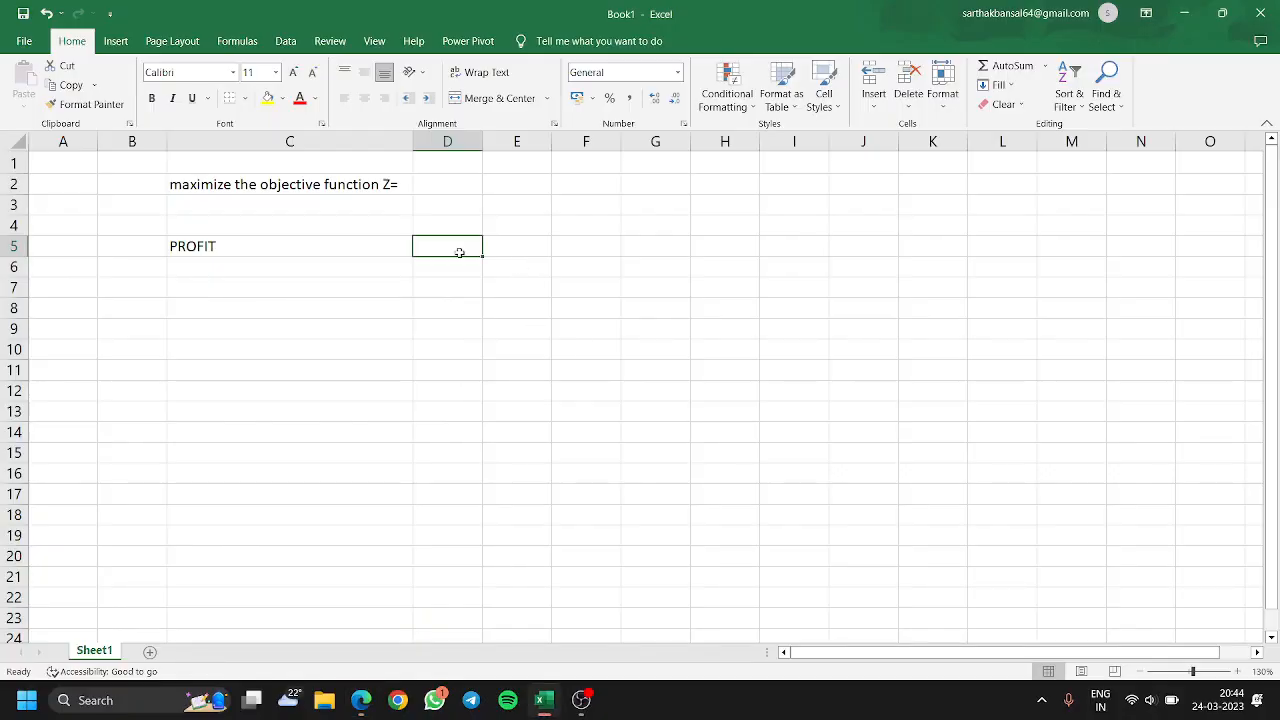
pyautogui.write('80')
pyautogui.press('Tab')
pyautogui.write('60')
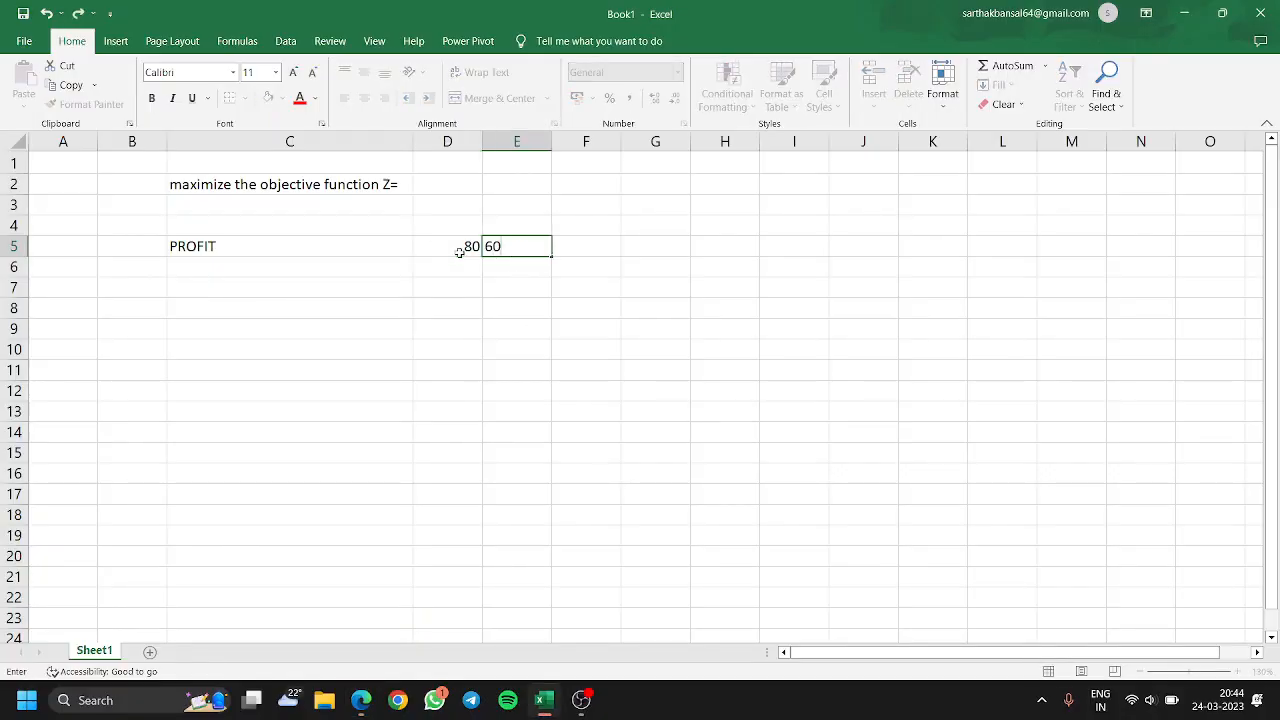
pyautogui.press('Tab')
pyautogui.write('0')
pyautogui.press('BackSpace')
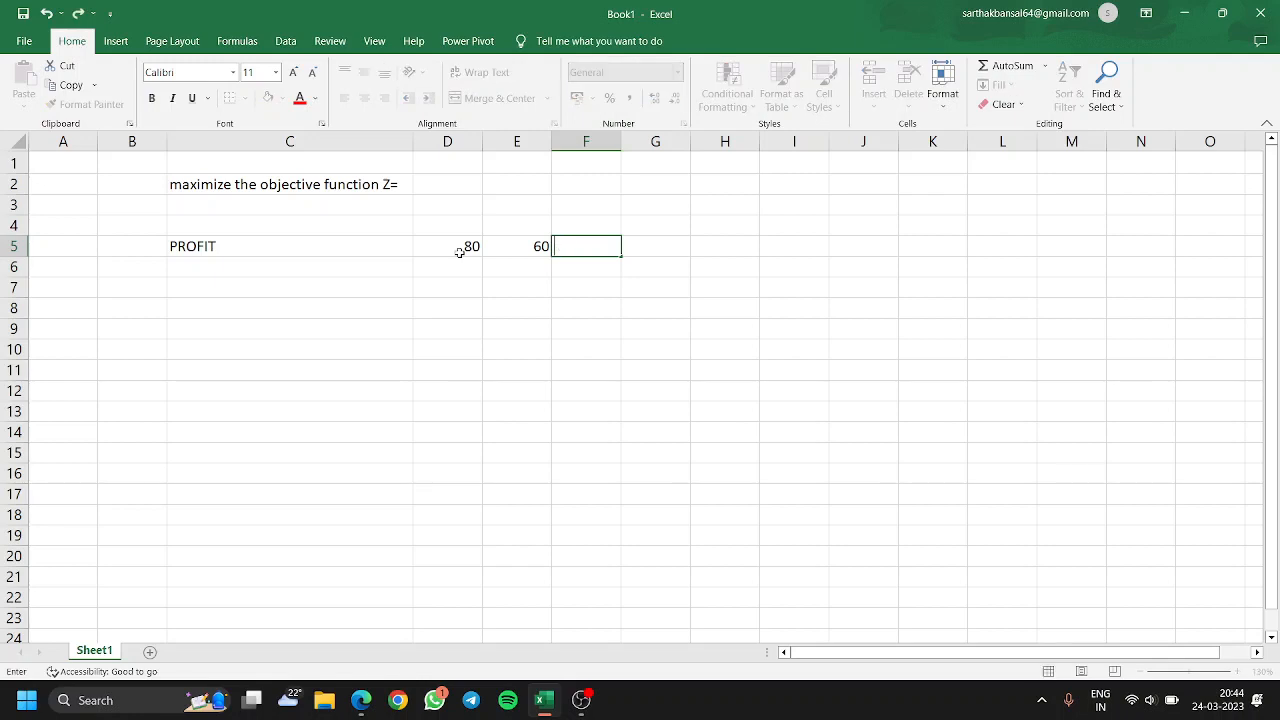
pyautogui.write('30')
# - Enter the label VARIABLES in cell C6, directly below the PROFIT label
pyautogui.click(312, 273)
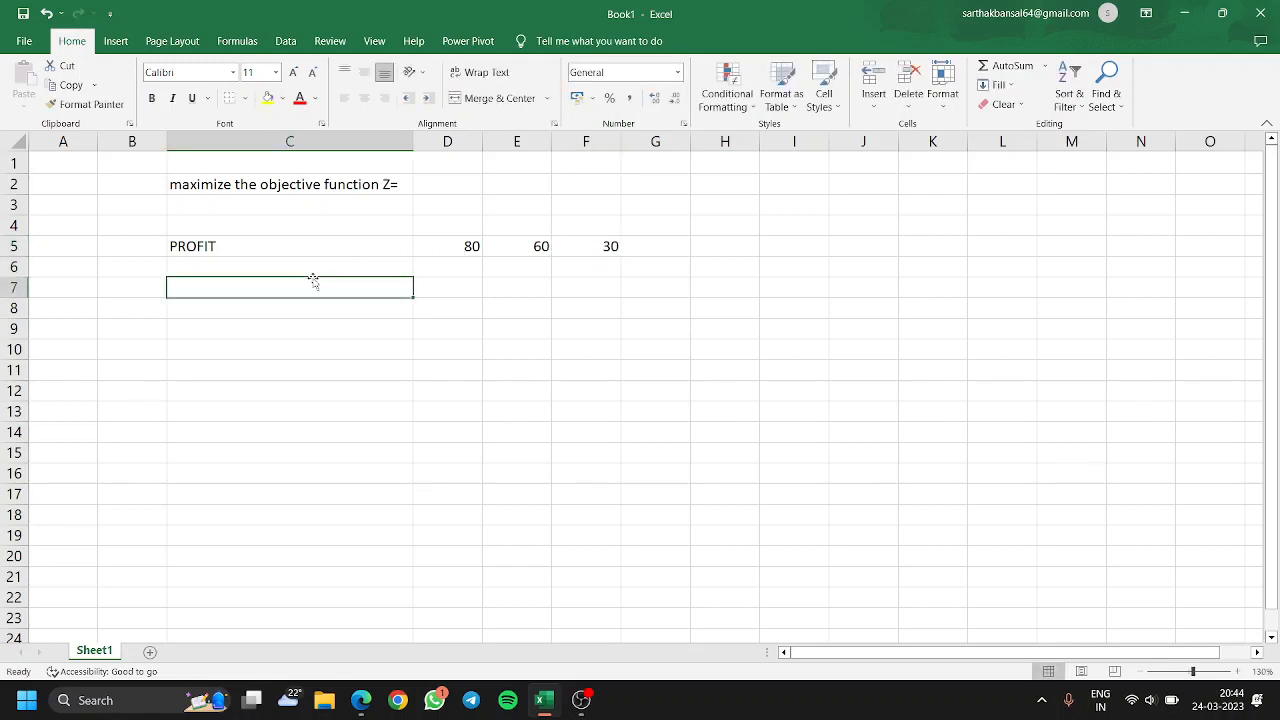
pyautogui.write('V')
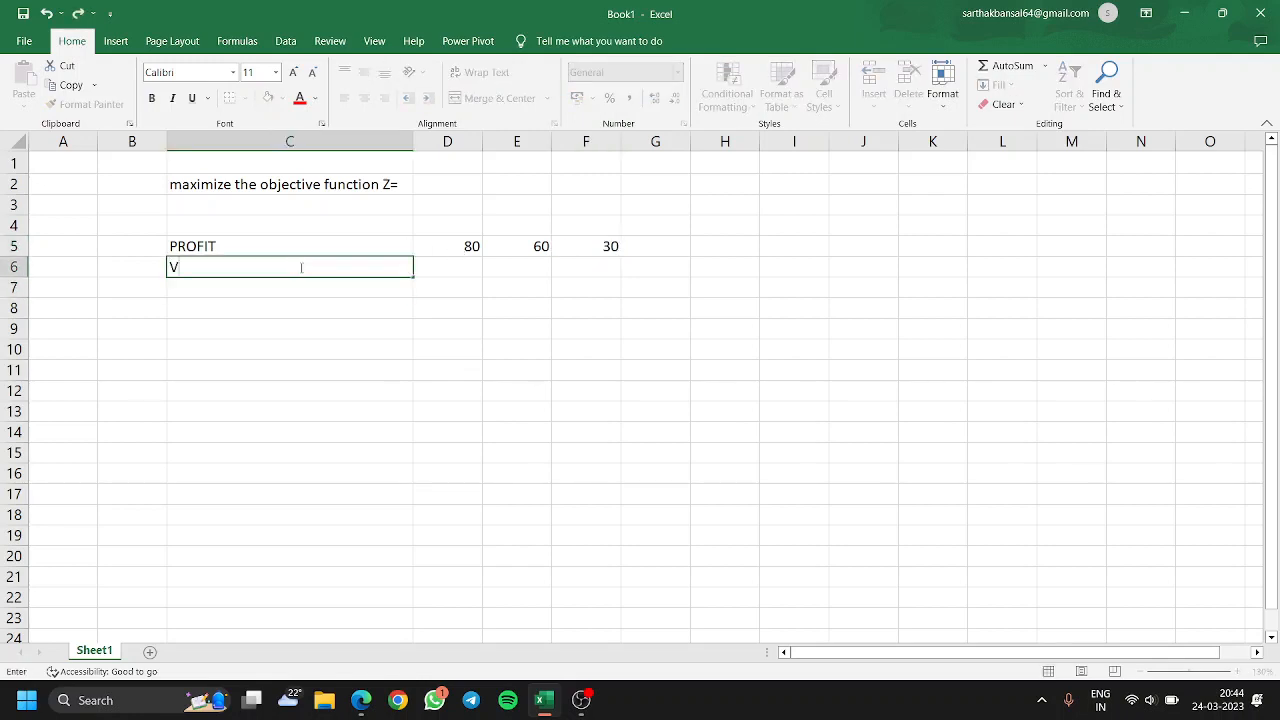
pyautogui.write('ARIABLES')
# - Enter the variable names X, Y and Z in cells D6, E6 and F6 of the VARIABLES row
pyautogui.press('Tab')
pyautogui.write('X')
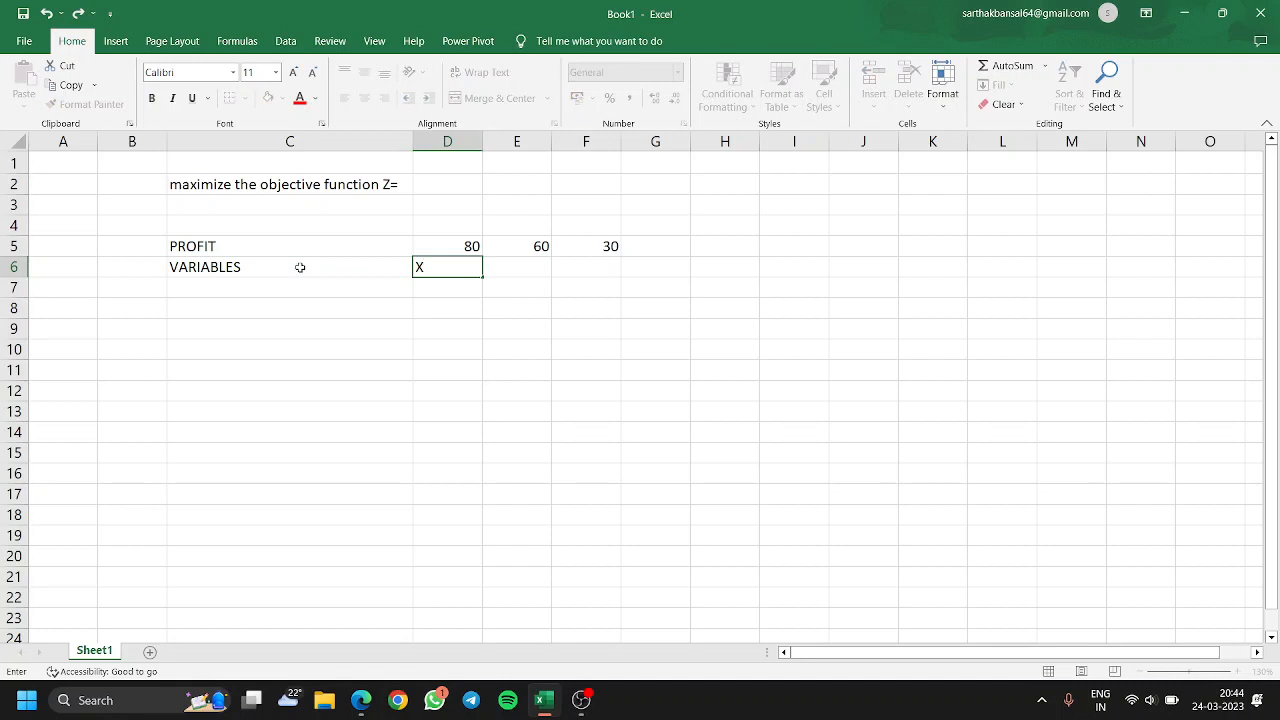
pyautogui.press('Tab')
pyautogui.write('Y')
pyautogui.press('Tab')
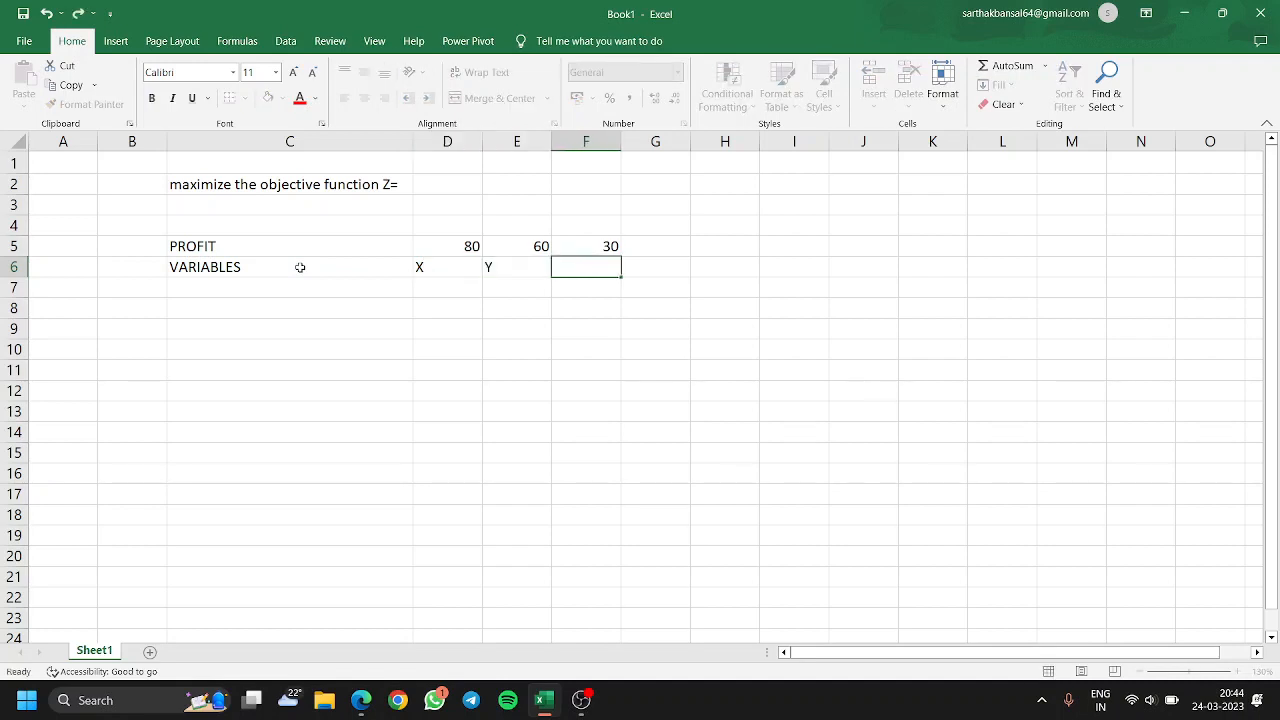
pyautogui.write('Z')
pyautogui.press('Tab')
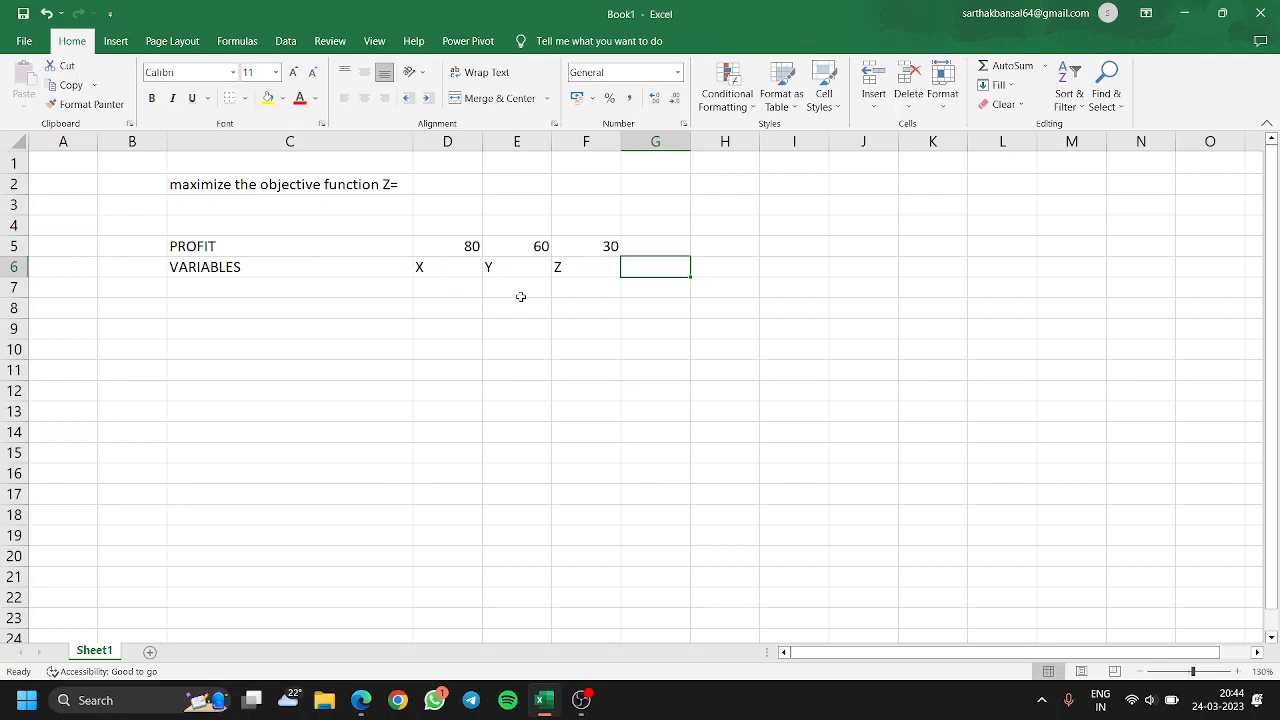
pyautogui.click(574, 335)
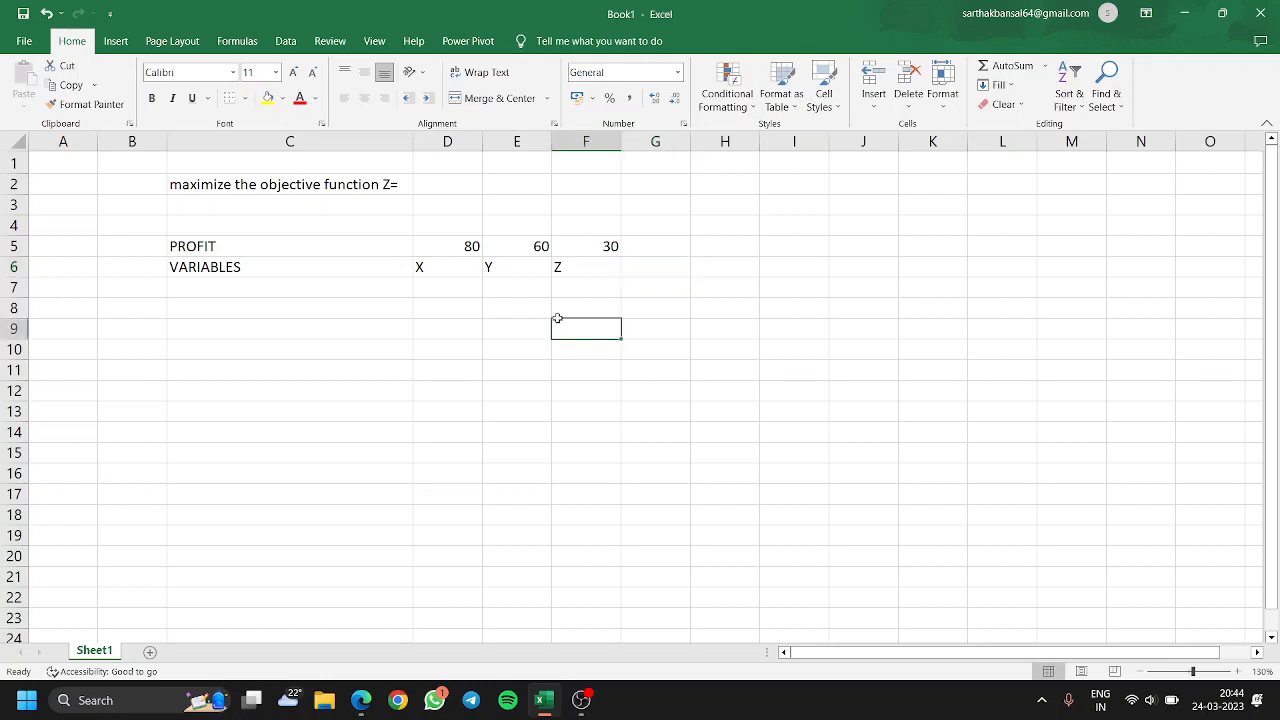
# - Clear the variable names from D6:F6, leaving the cells beside the VARIABLES label blank
pyautogui.click(465, 277)
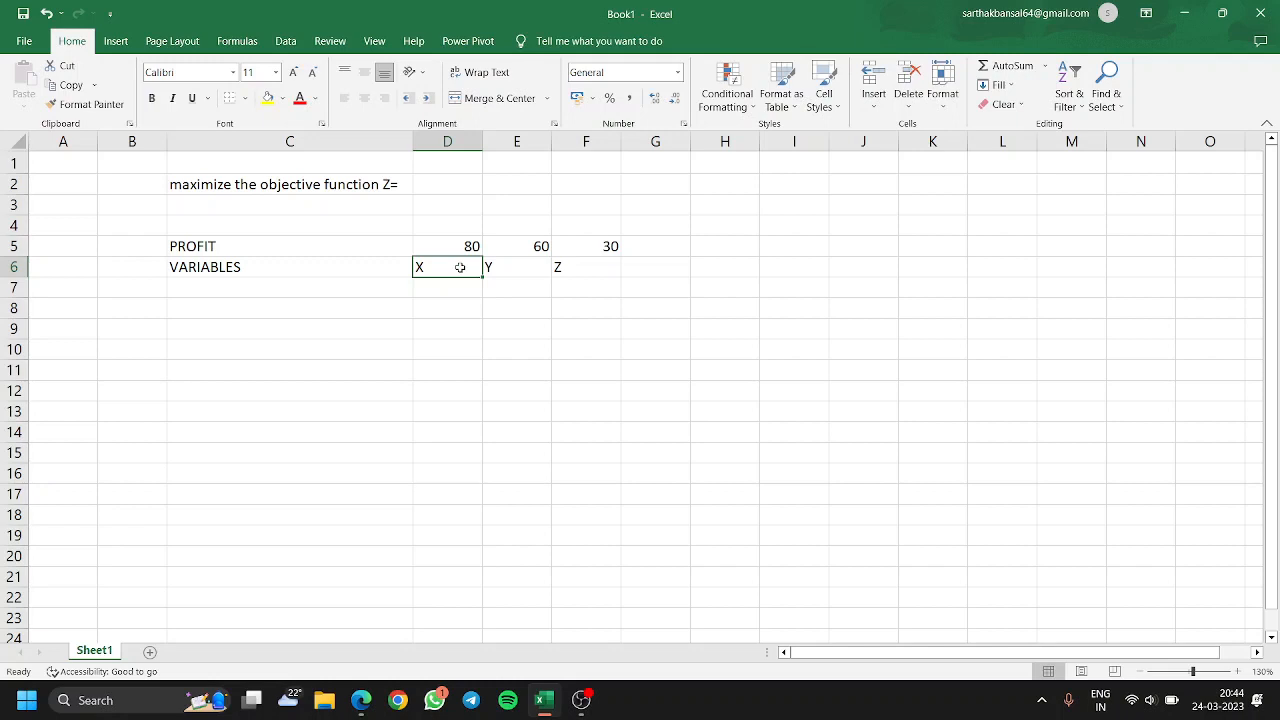
pyautogui.press('BackSpace')
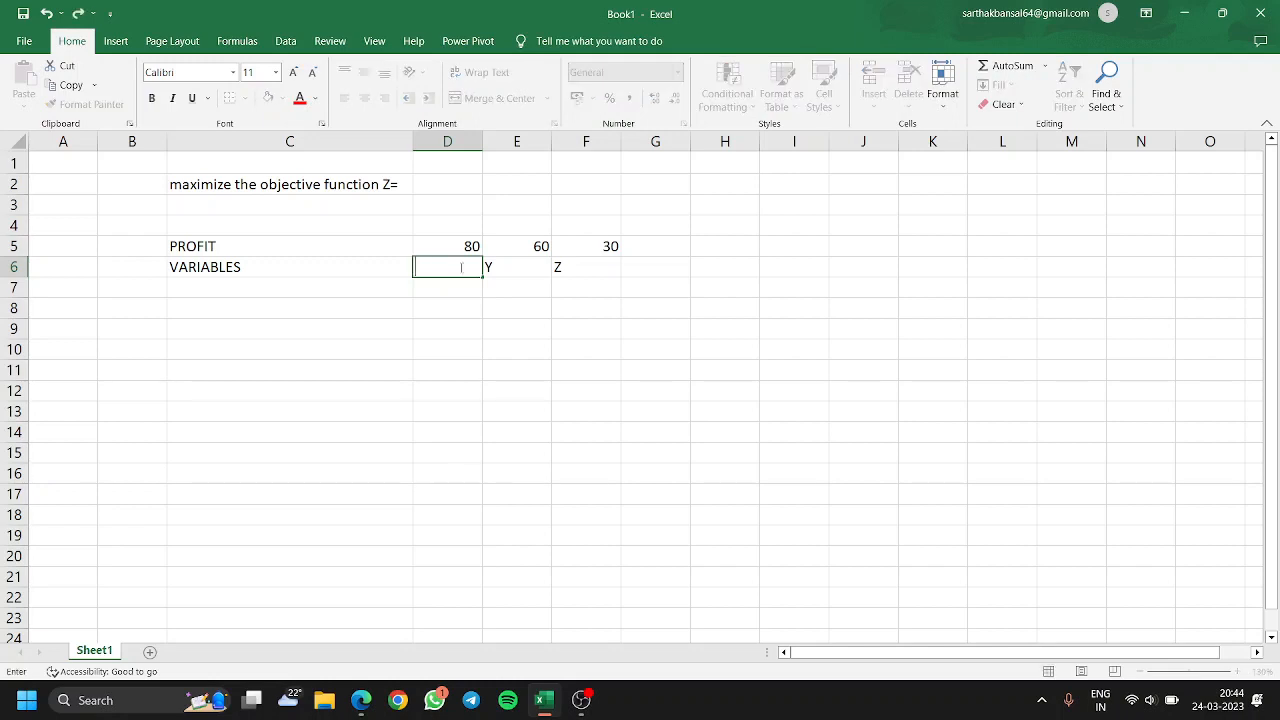
pyautogui.press('Right')
pyautogui.press('BackSpace')
pyautogui.press('Right')
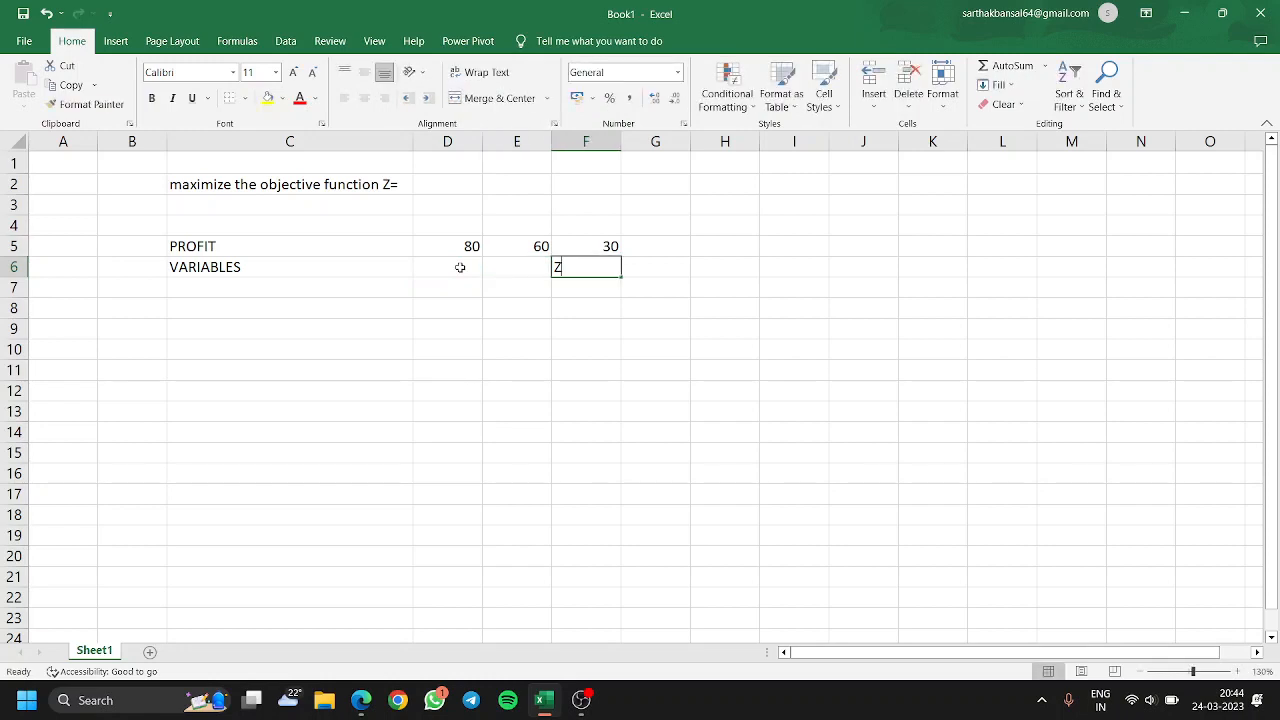
pyautogui.write('\\')
pyautogui.click(445, 368)
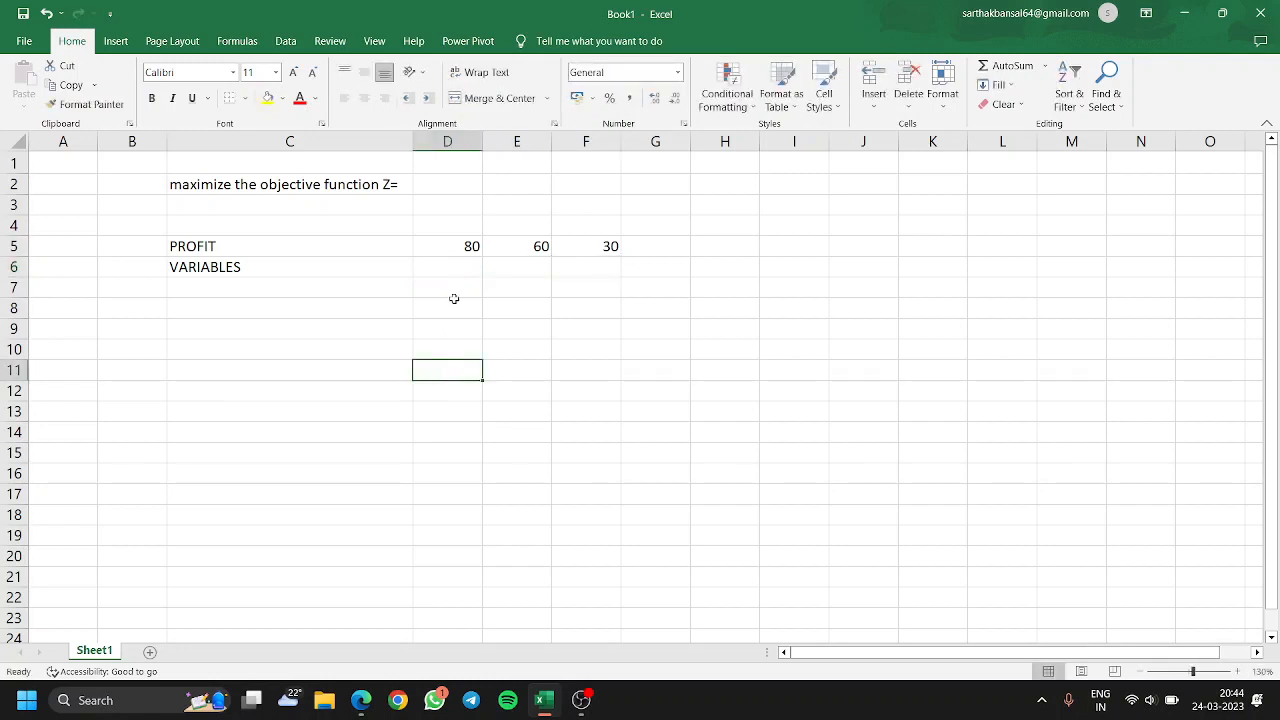
pyautogui.click(450, 262)
pyautogui.click(500, 270)
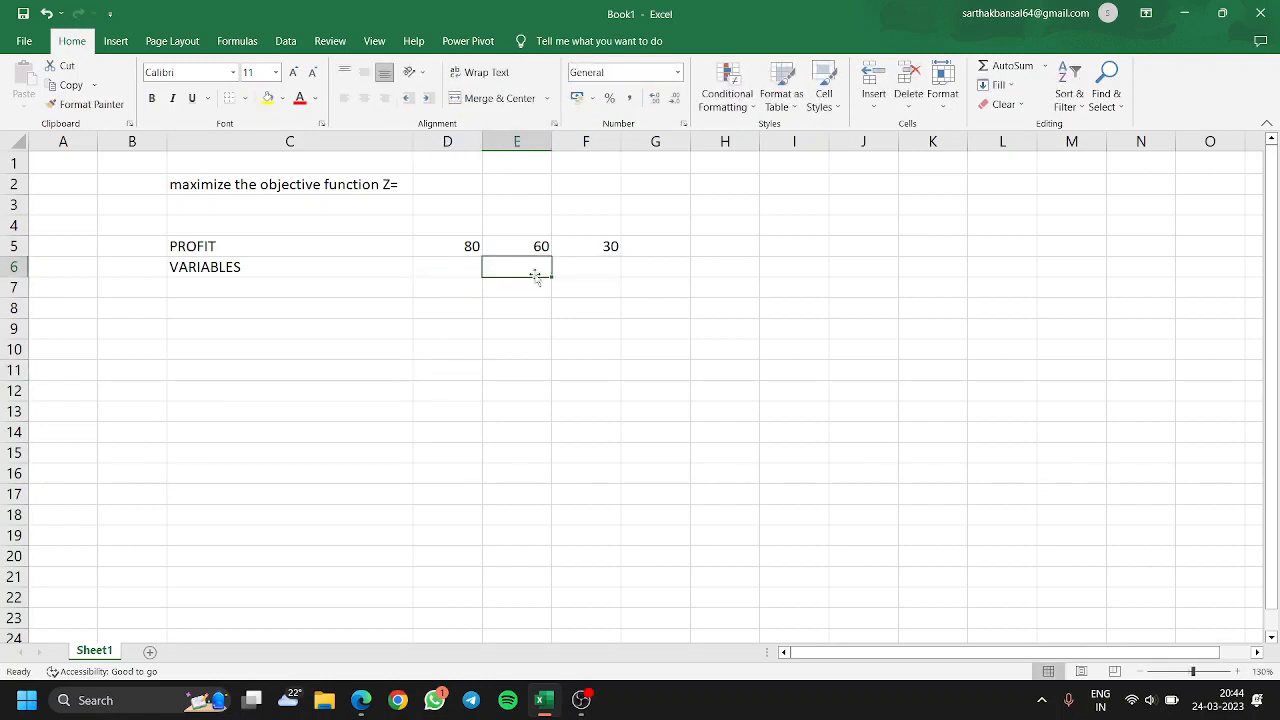
pyautogui.click(584, 267)
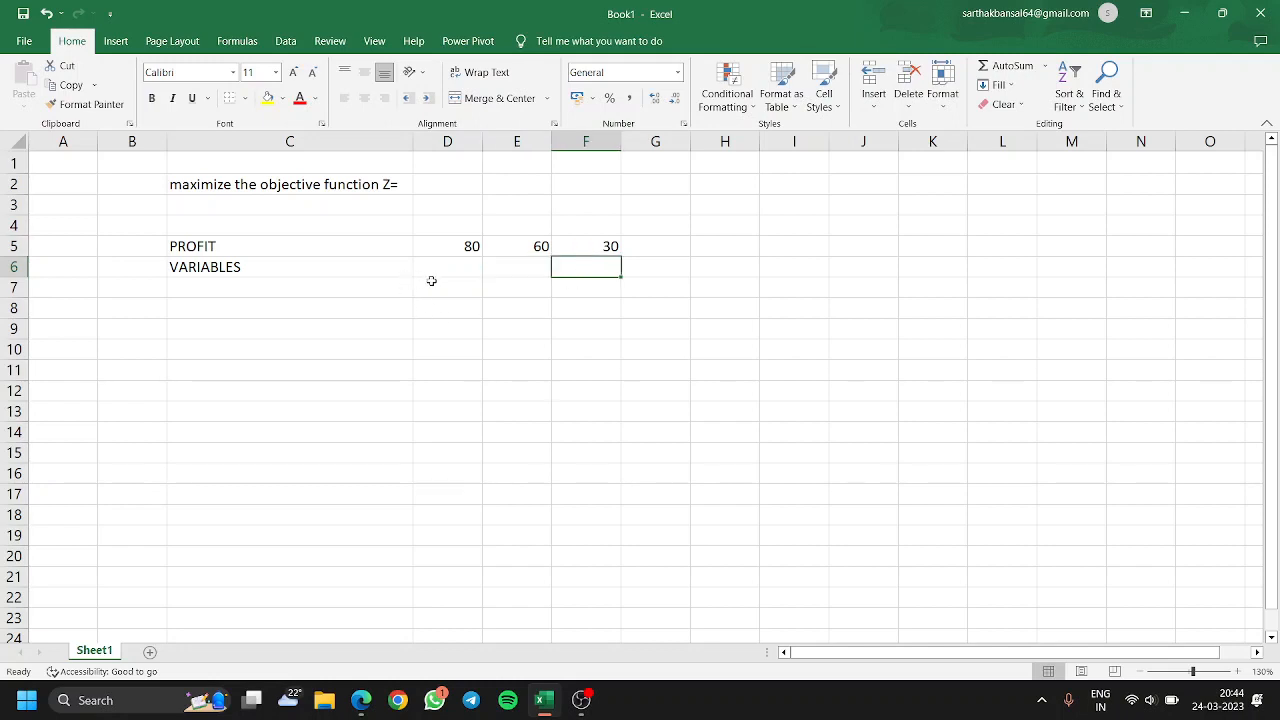
pyautogui.click(443, 183)
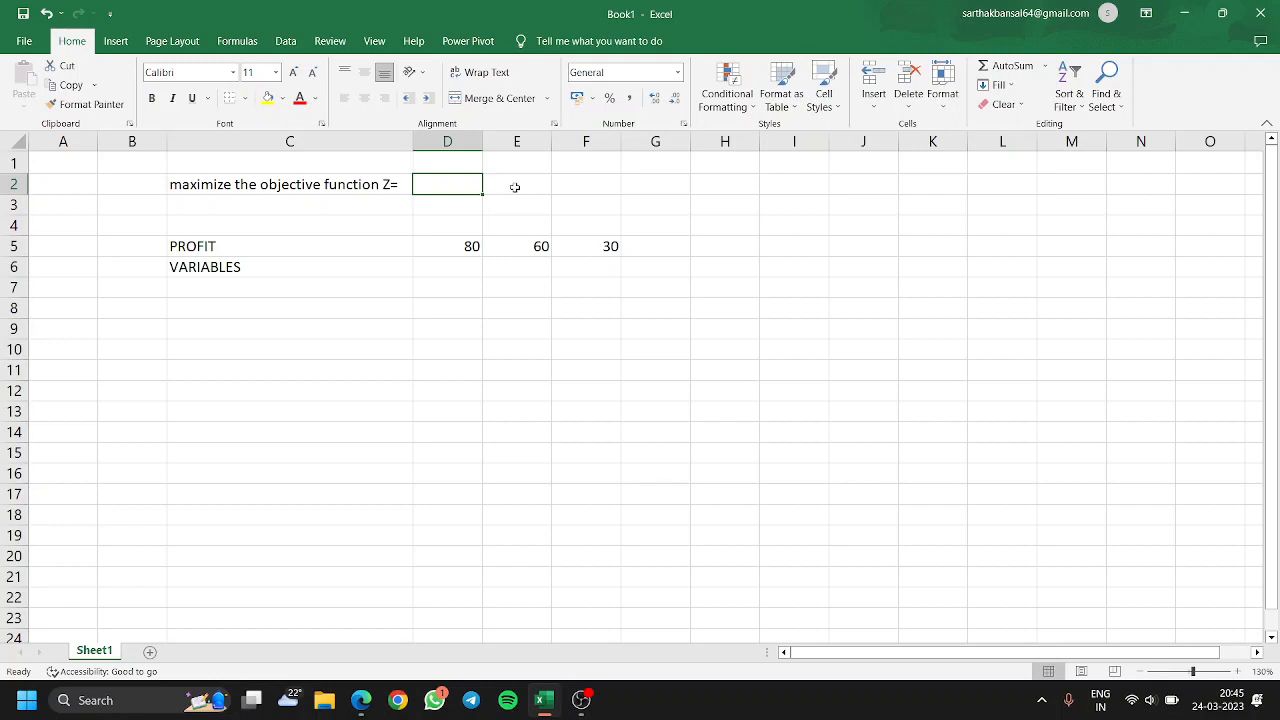
pyautogui.click(514, 187)
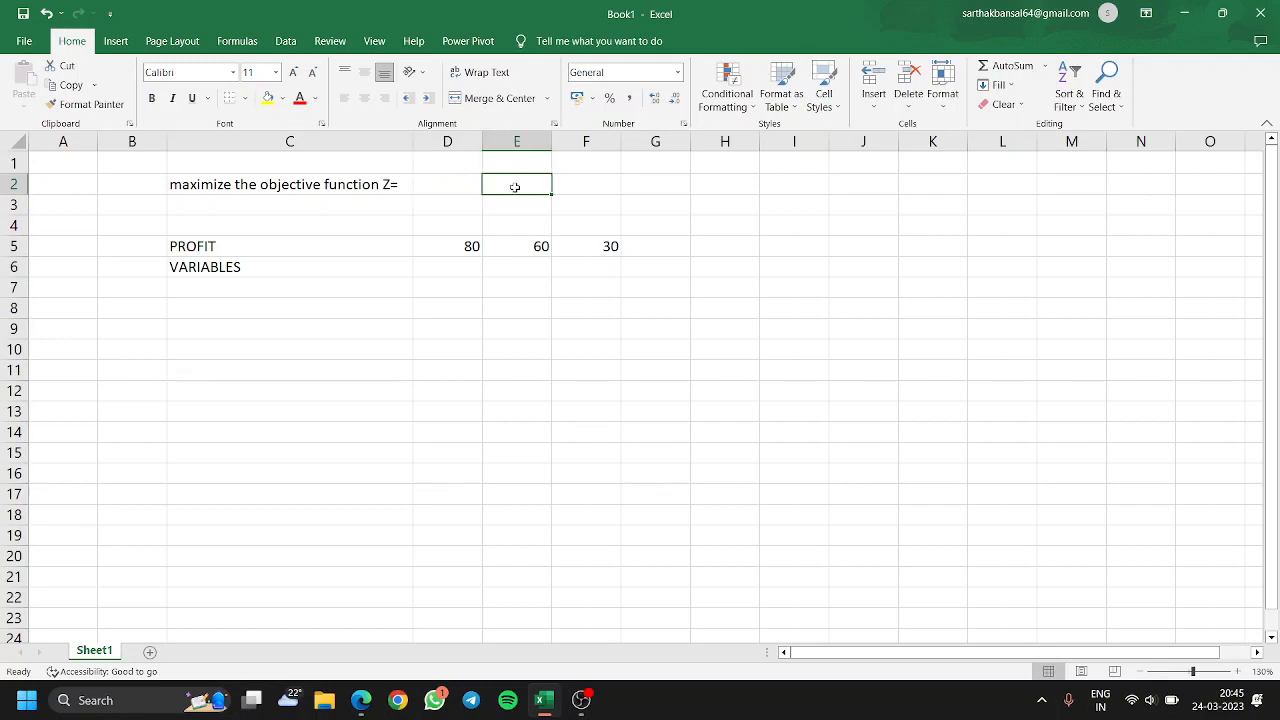
pyautogui.write('=')
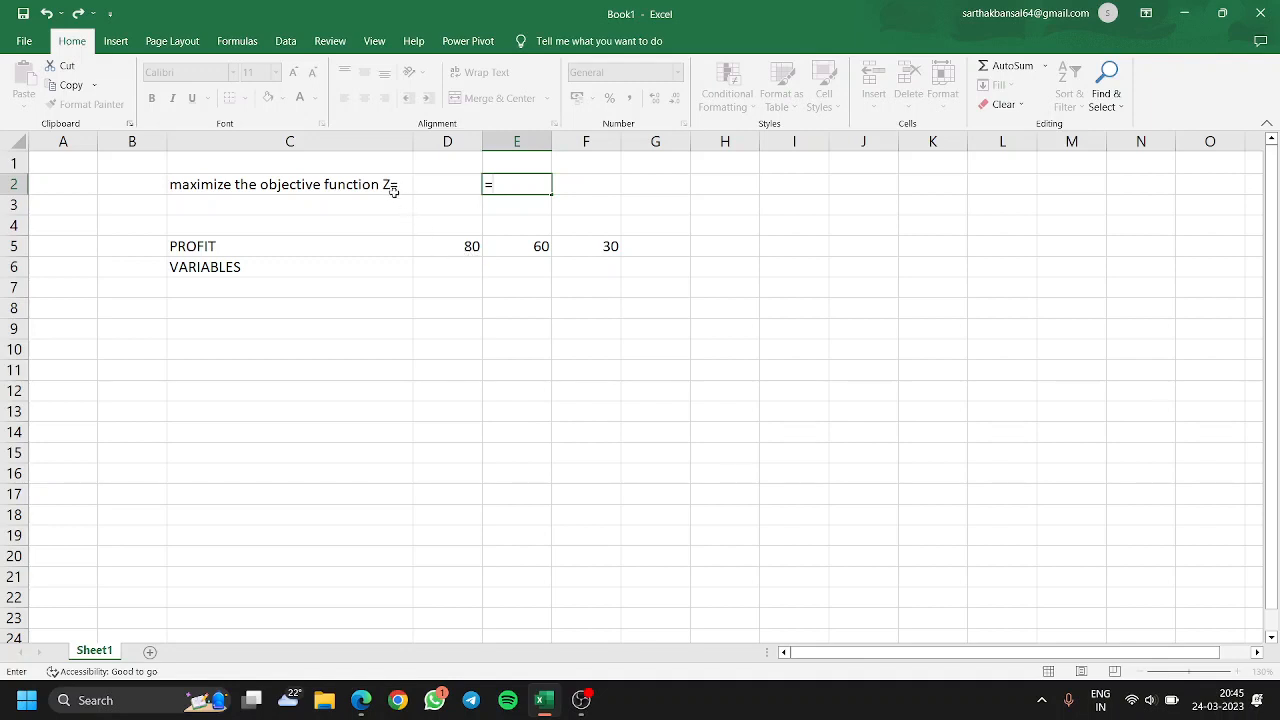
pyautogui.click(462, 248)
pyautogui.click(458, 265)
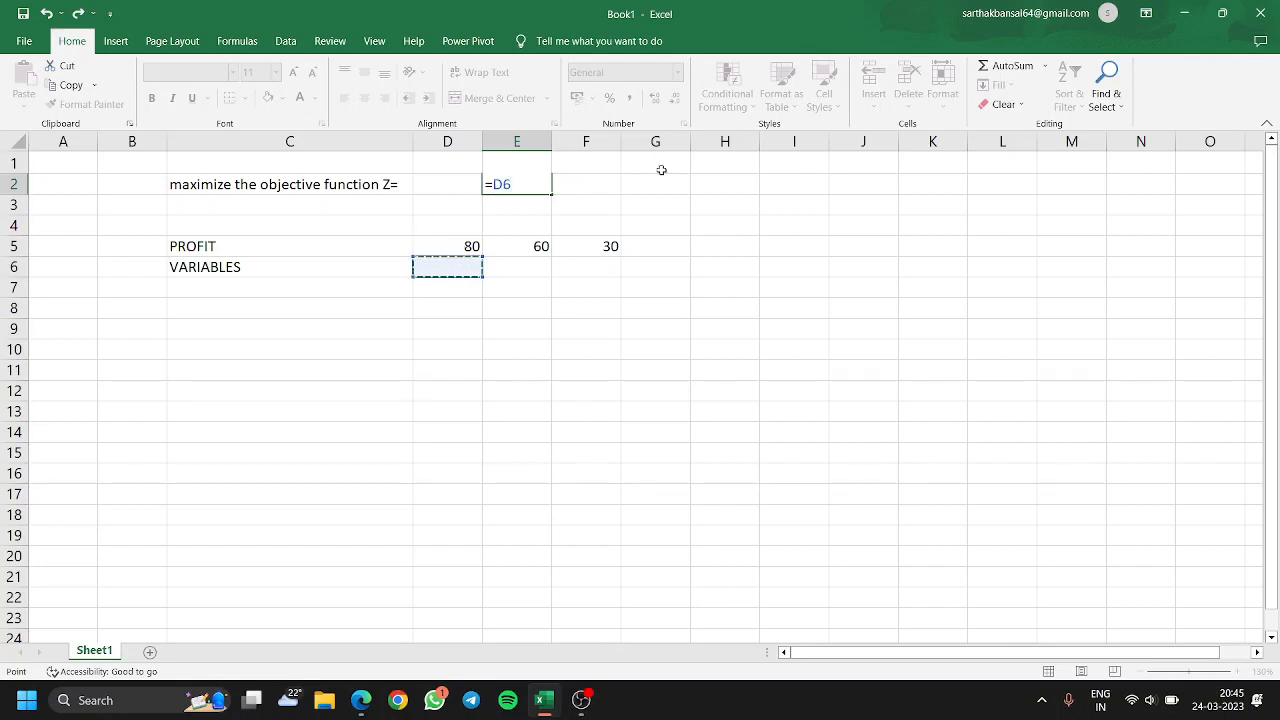
pyautogui.press('BackSpace')
pyautogui.press('BackSpace')
pyautogui.press('BackSpace')
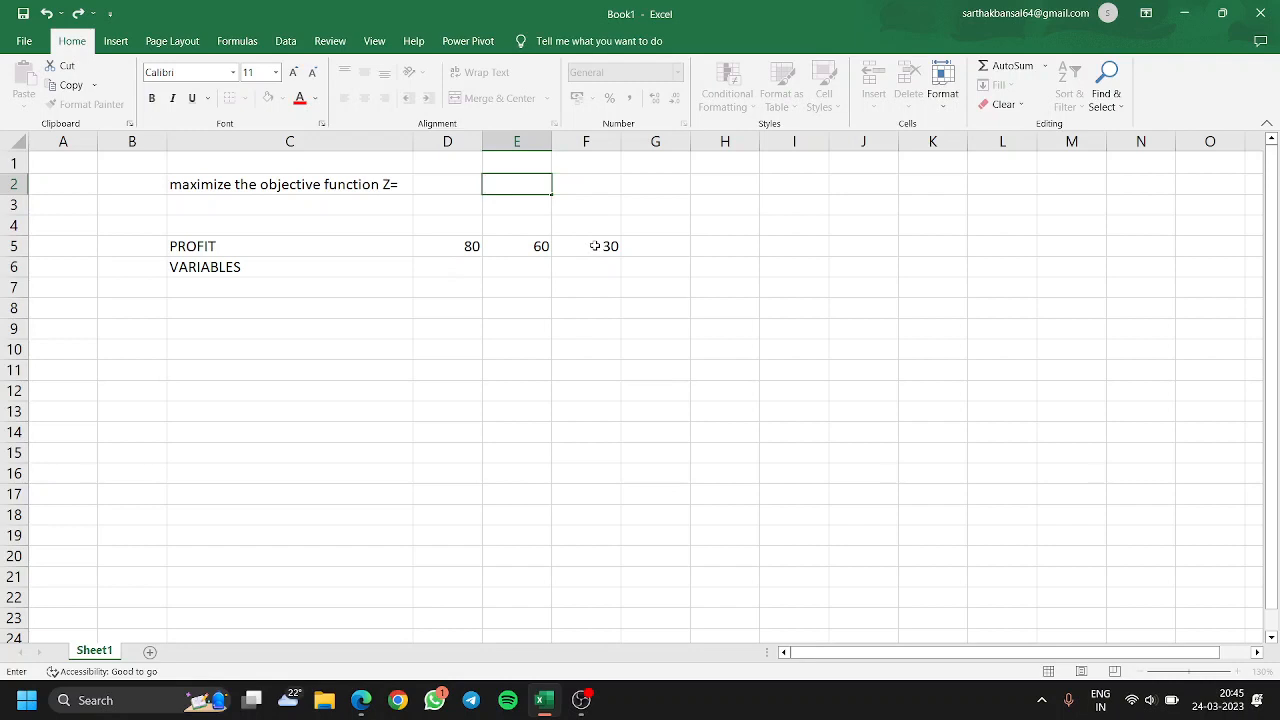
# - Enter the objective function formula =SUMPRODUCT(D5:F5,D6:F6) in cell E2, multiplying the profits by the variables
pyautogui.click(525, 188)
pyautogui.write('=')
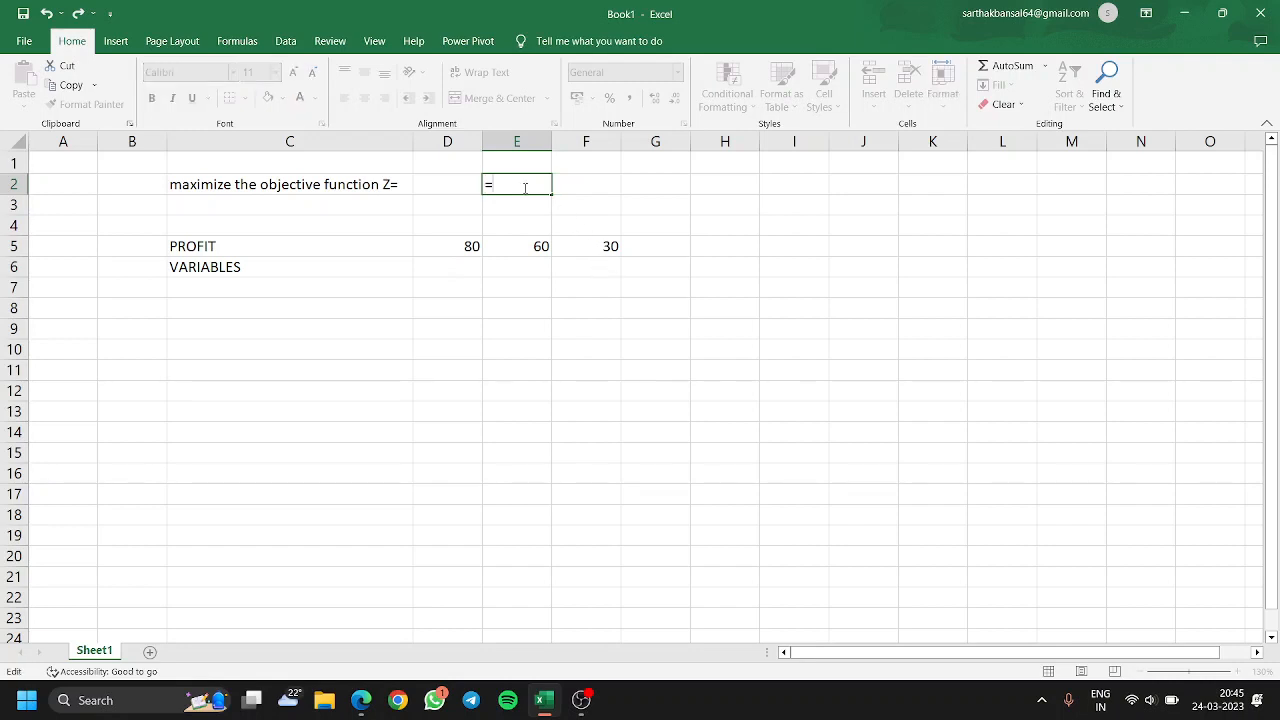
pyautogui.write('SUMP')
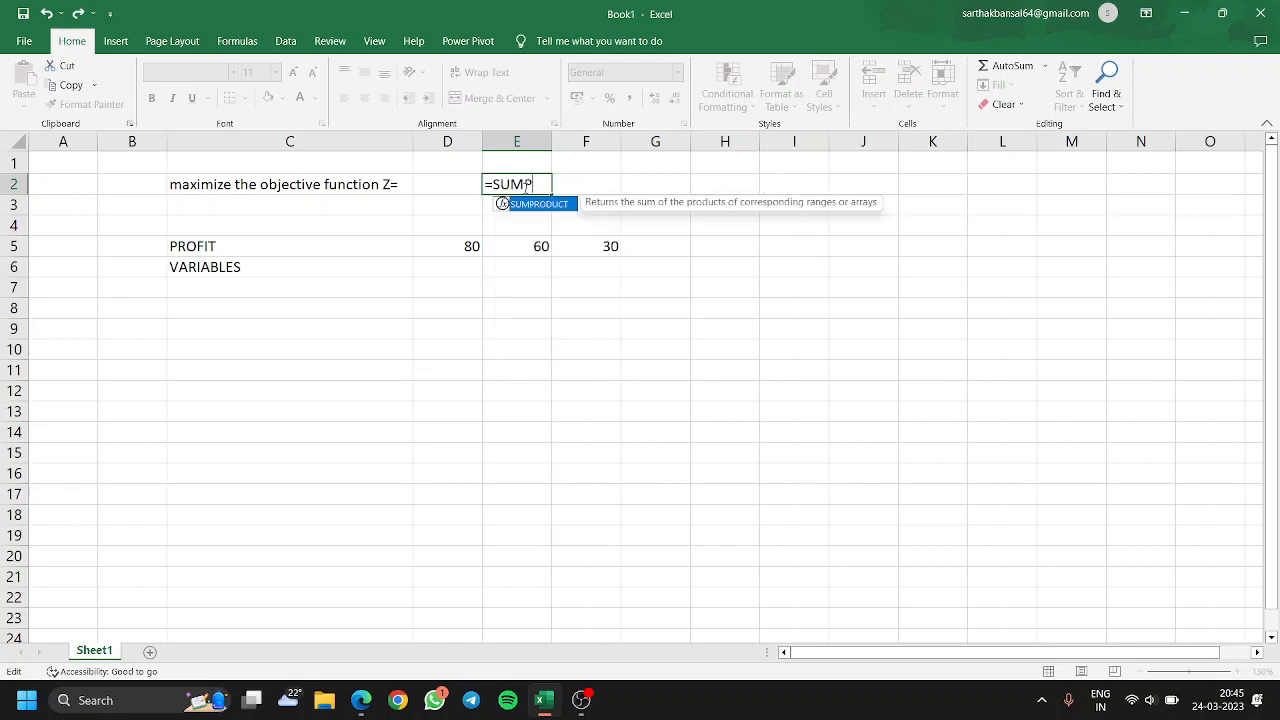
pyautogui.press('Tab')
pyautogui.moveTo(452, 245); pyautogui.dragTo(575, 246)
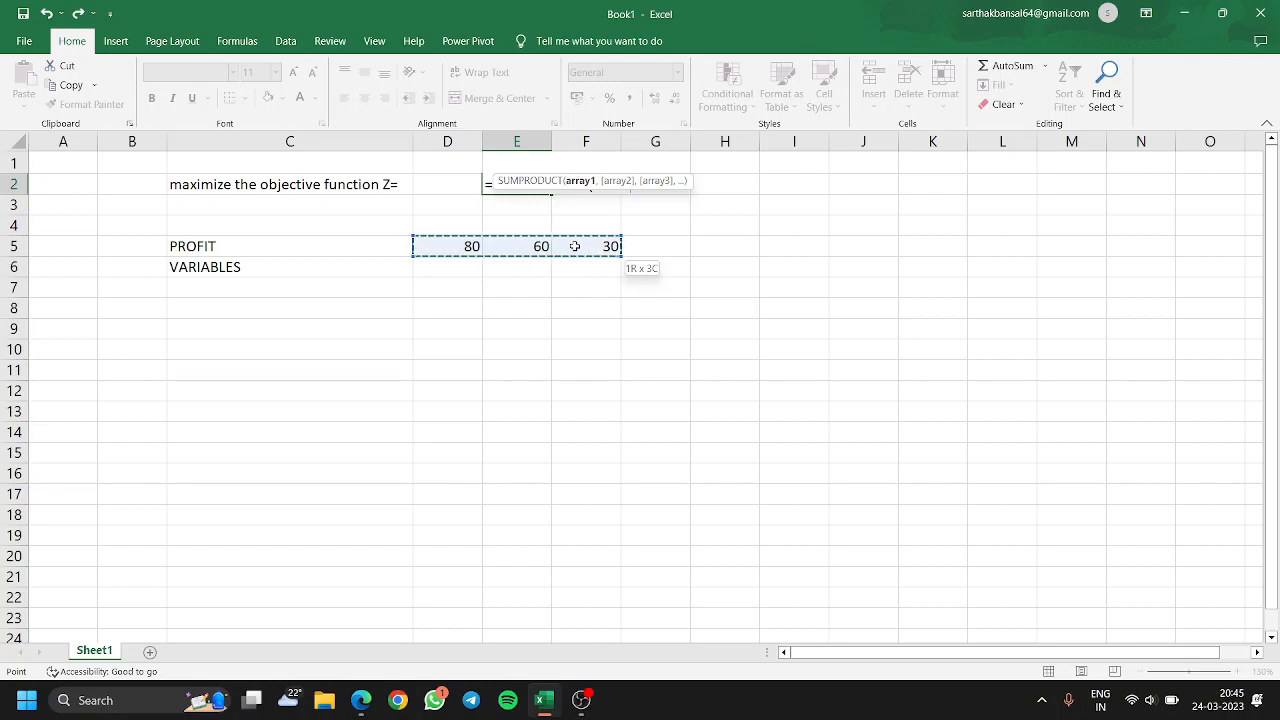
pyautogui.write(',')
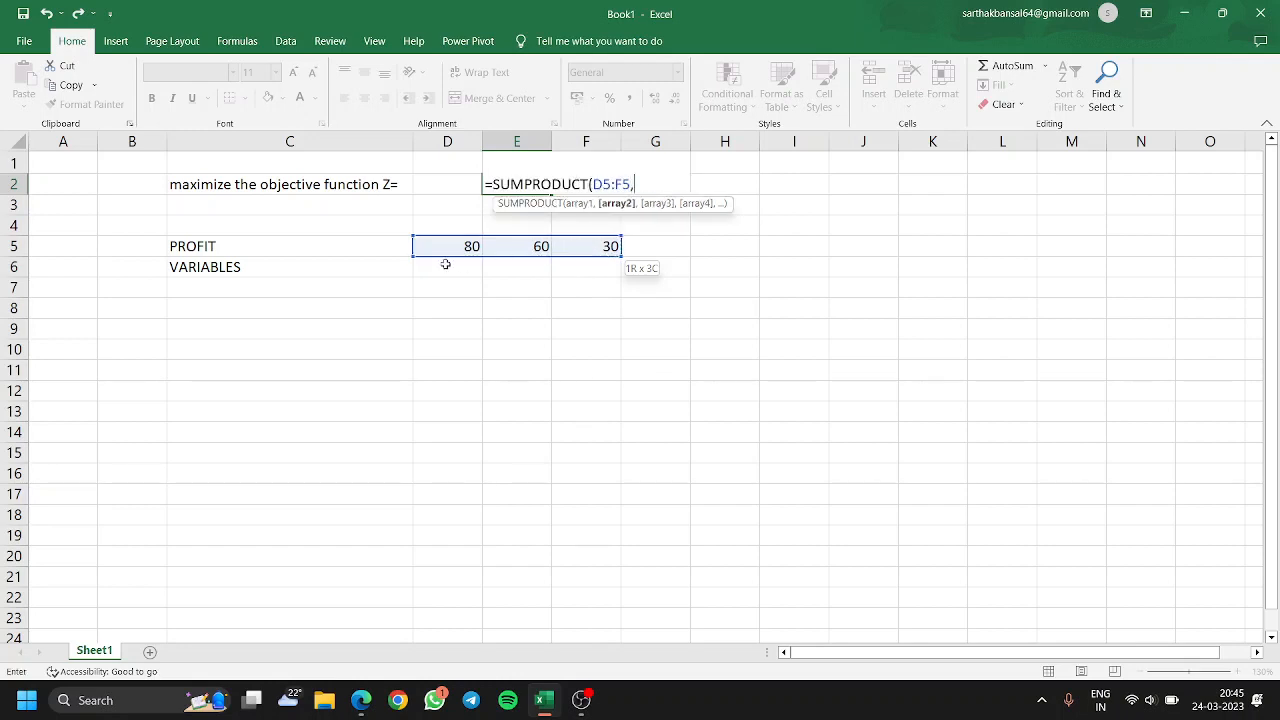
pyautogui.moveTo(446, 264); pyautogui.dragTo(581, 269)
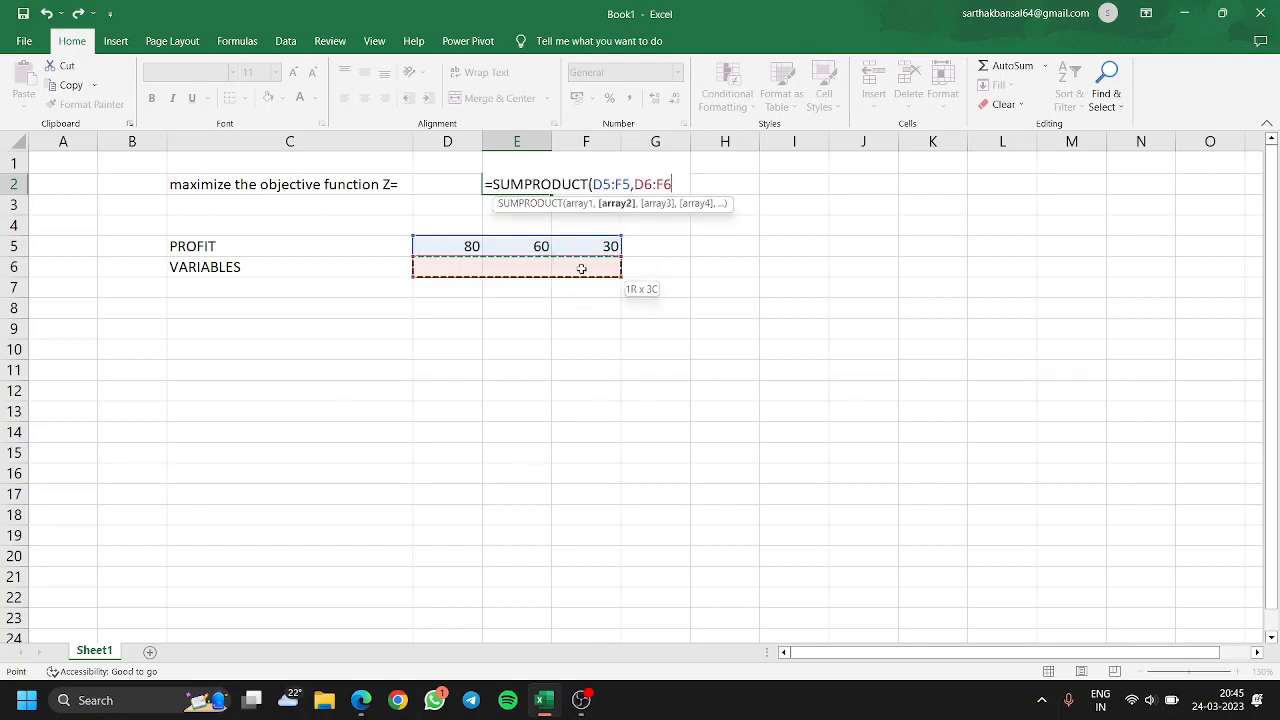
pyautogui.write(')')
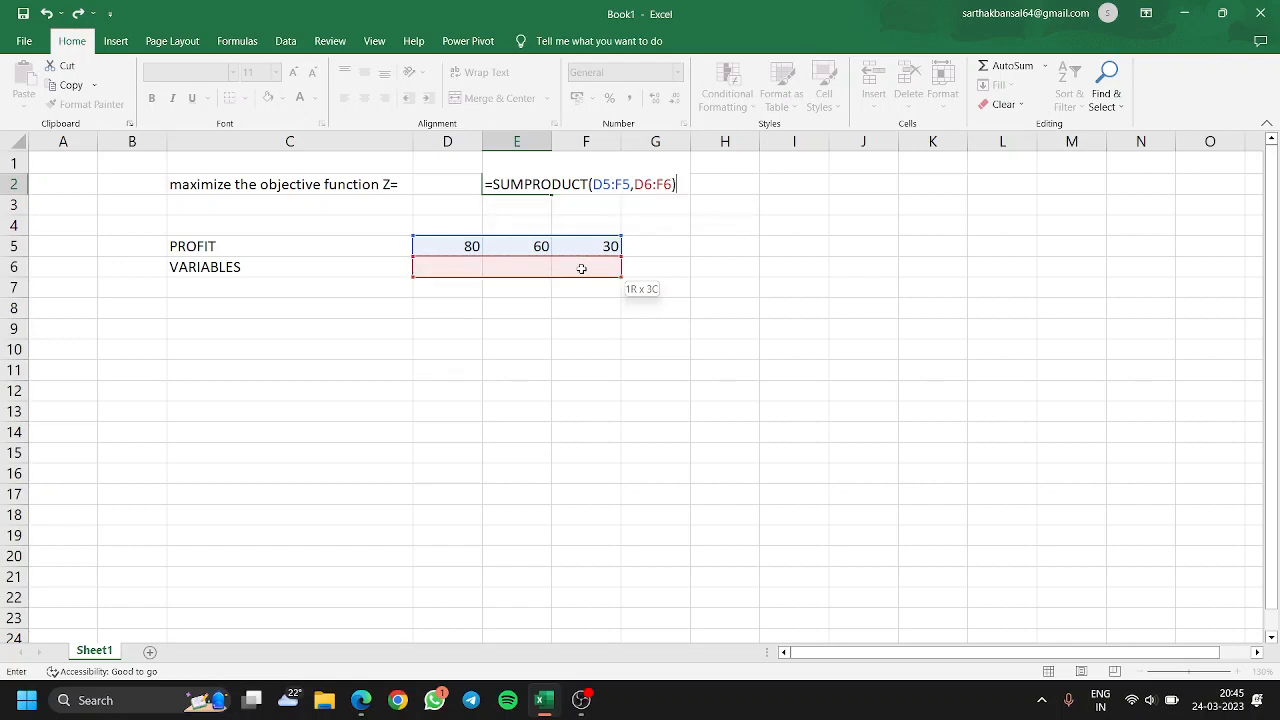
pyautogui.press('Return')
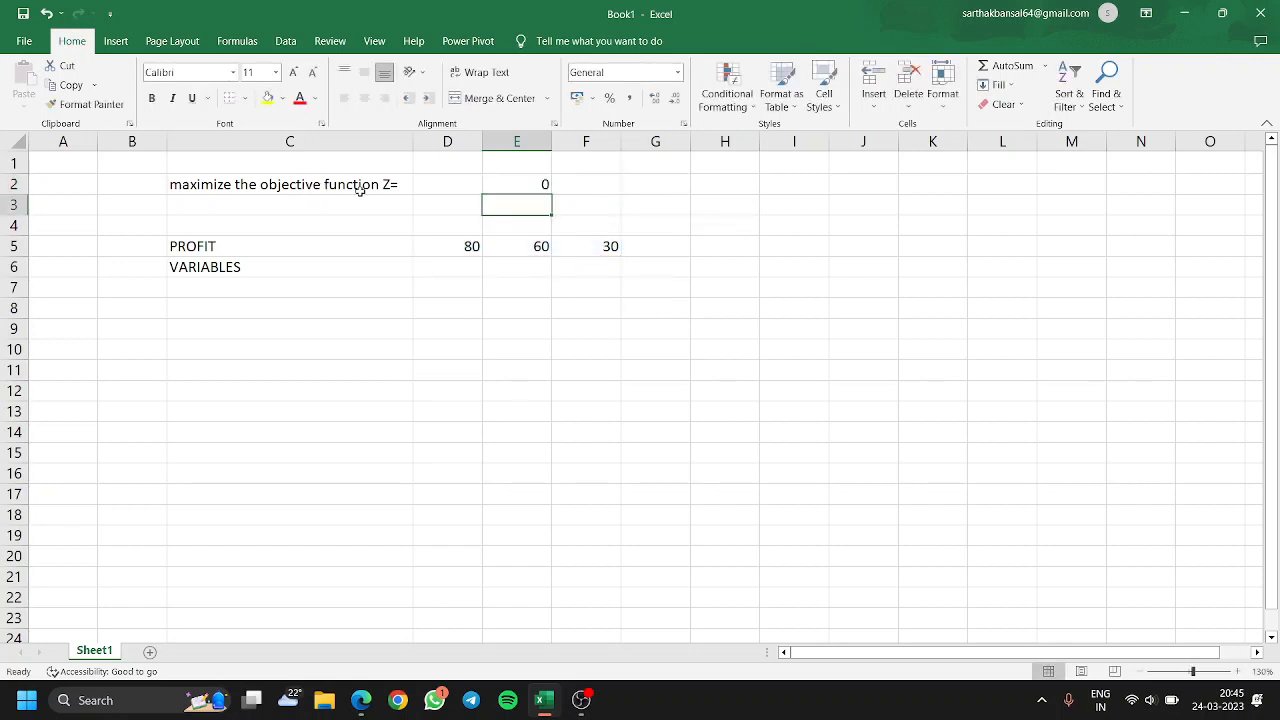
pyautogui.click(525, 188)
pyautogui.click(278, 264)
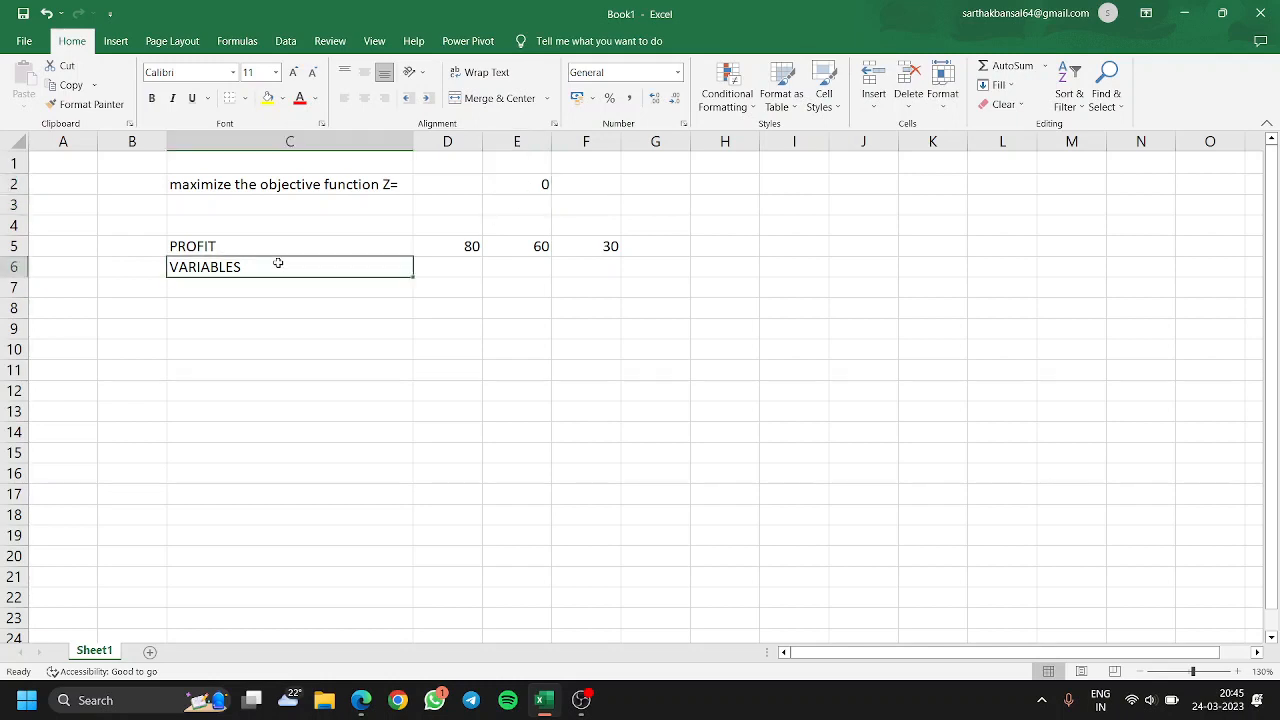
pyautogui.click(420, 270)
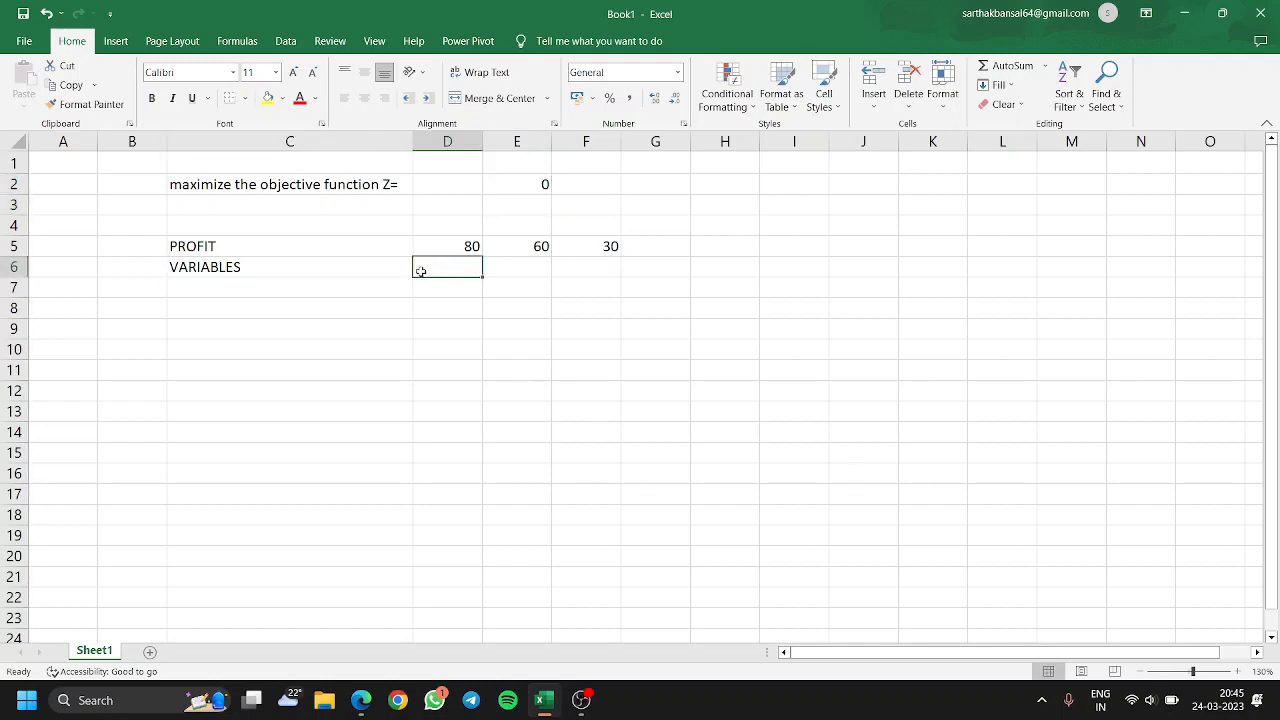
pyautogui.click(508, 264)
pyautogui.click(593, 272)
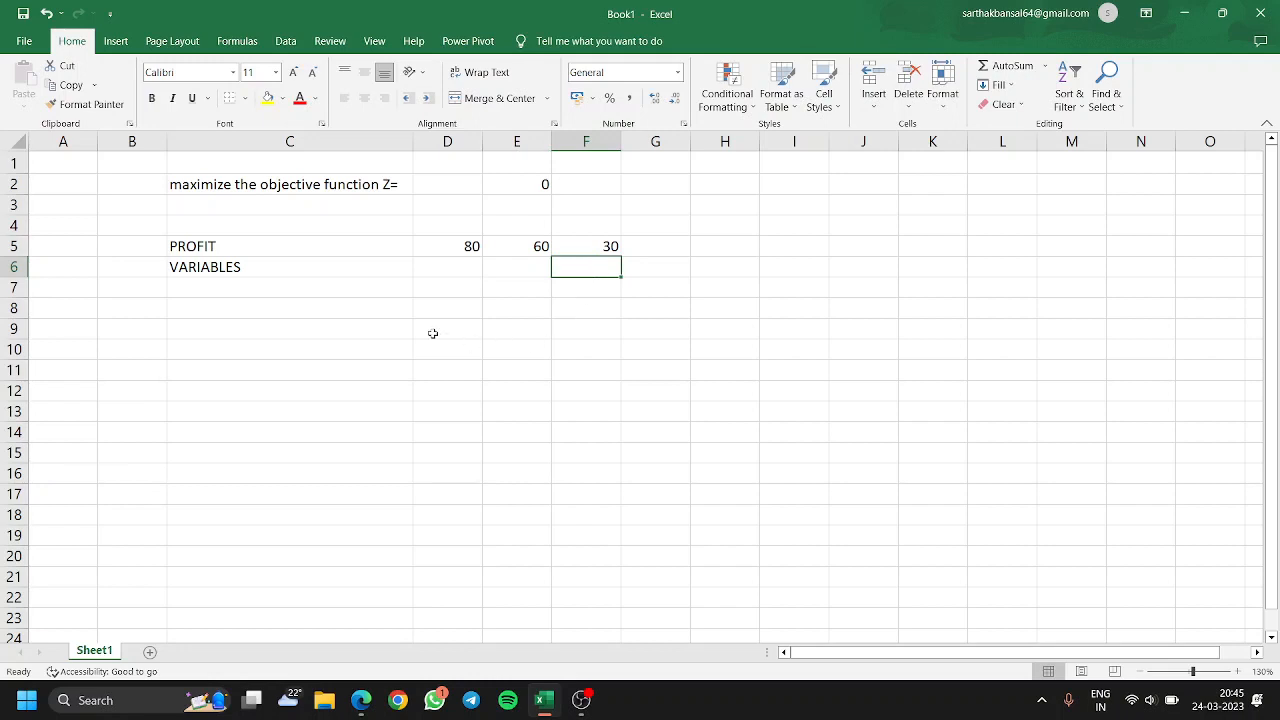
# - Enter the heading SUBJECT TO CONSTRAINTS in cell C9, below the VARIABLES row
pyautogui.click(280, 314)
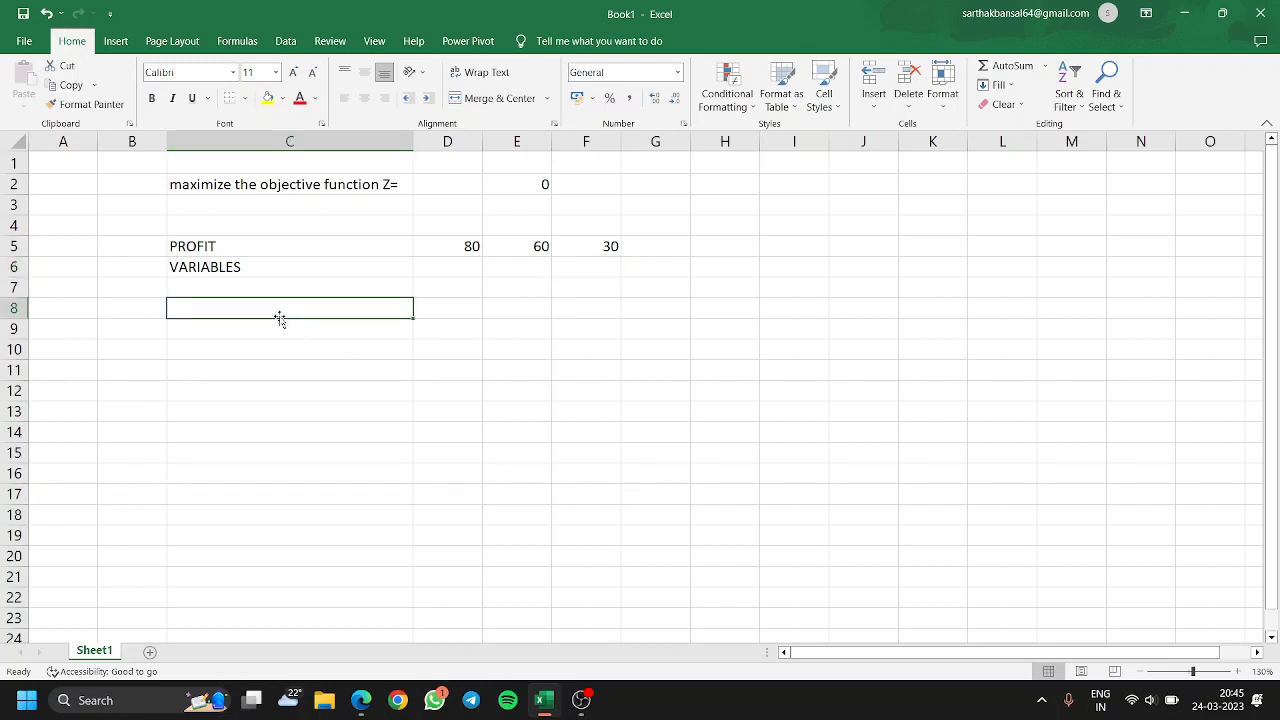
pyautogui.click(279, 324)
pyautogui.write('SUB')
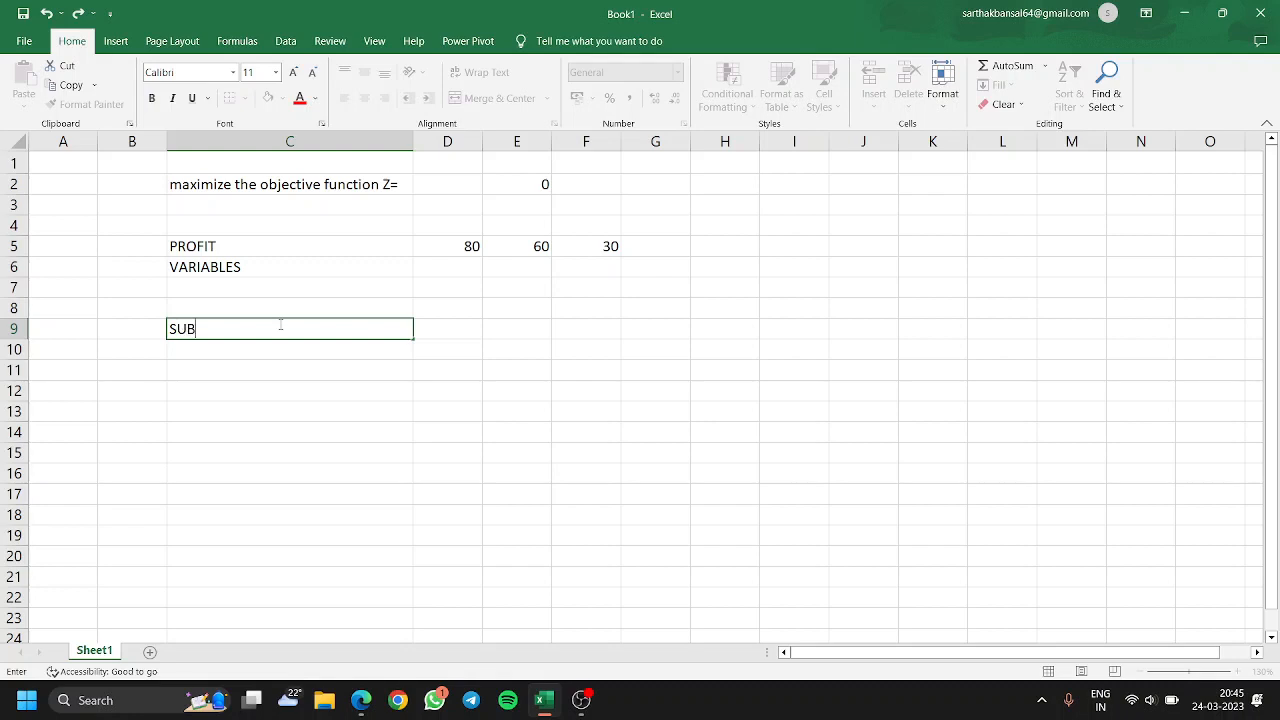
pyautogui.write('JECT TO CONSTRAINTS')
pyautogui.press('Return')
pyautogui.press('Return')
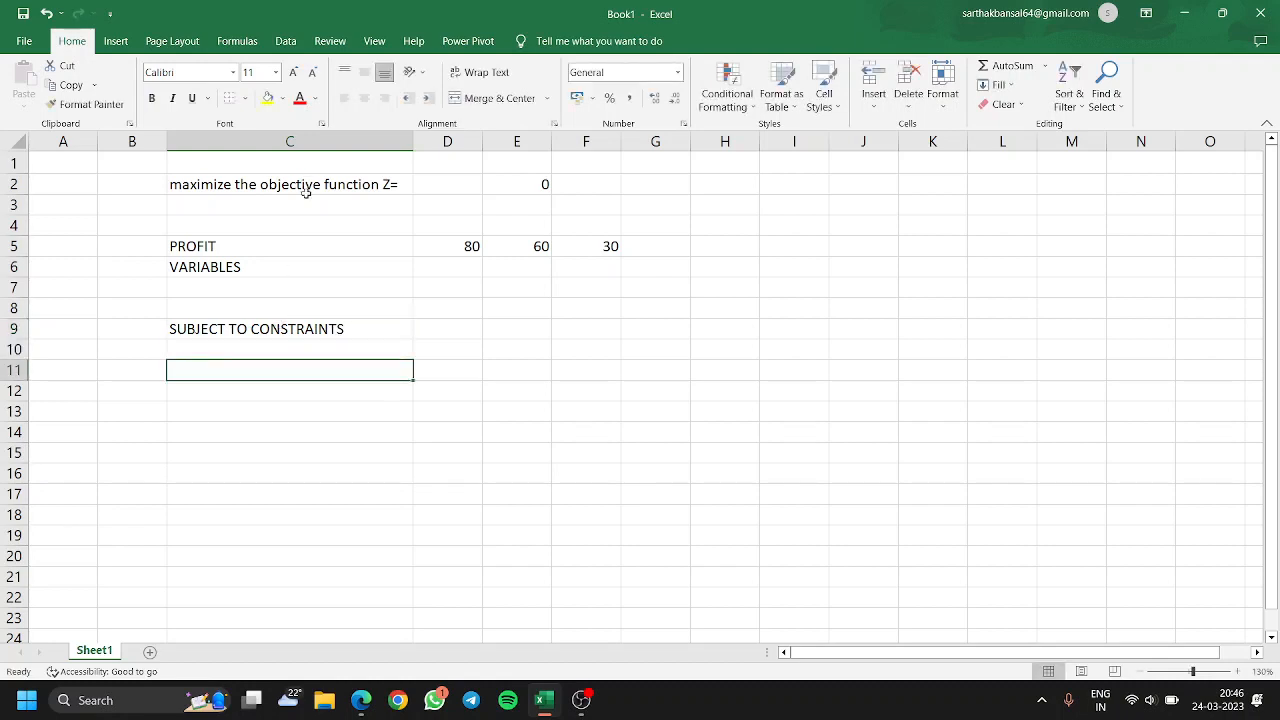
# - Look up the constraint names in the textbook PDF and enter ASSEMBLY in C11 and FINISHING in C12
pyautogui.click(361, 700)
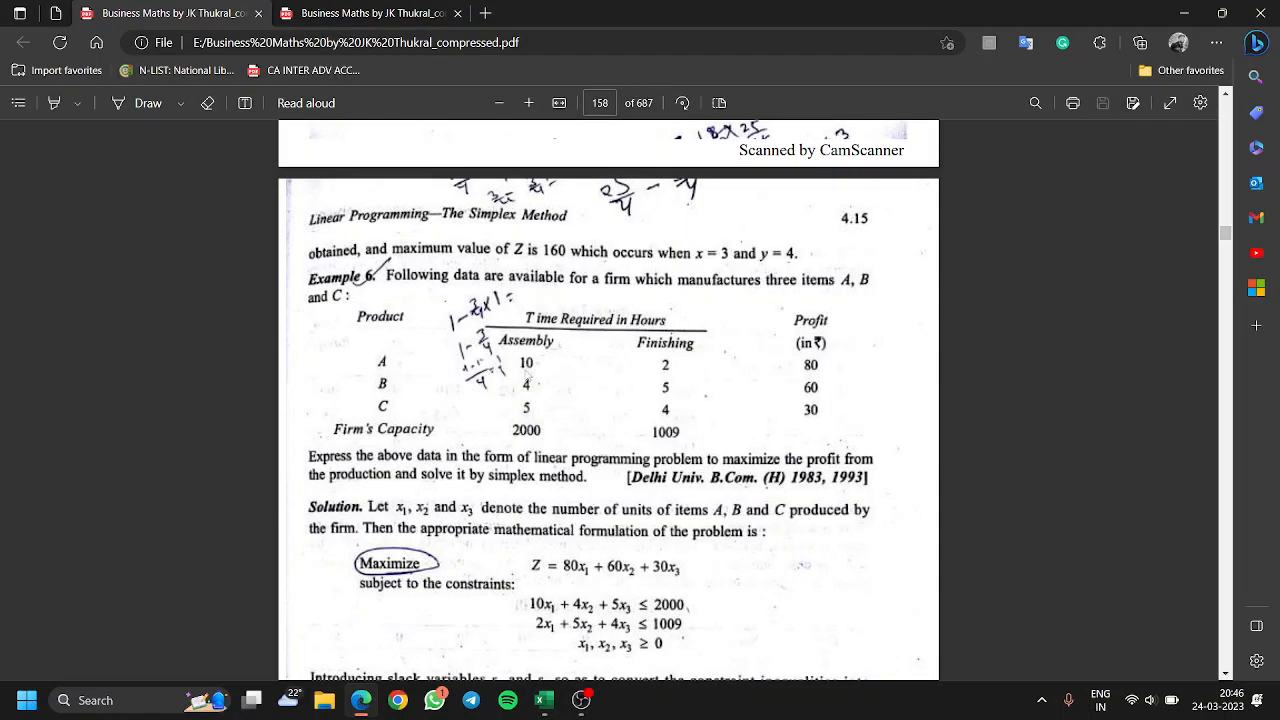
pyautogui.click(543, 700)
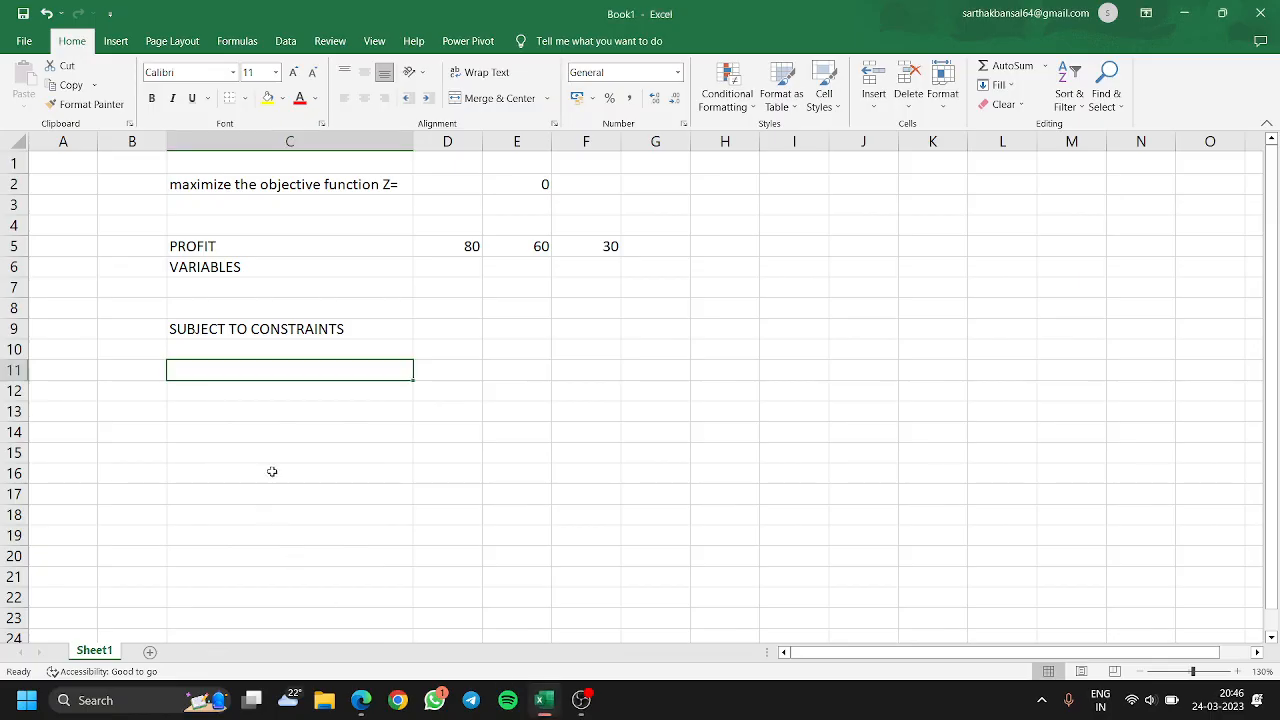
pyautogui.write('ASSEMBLY')
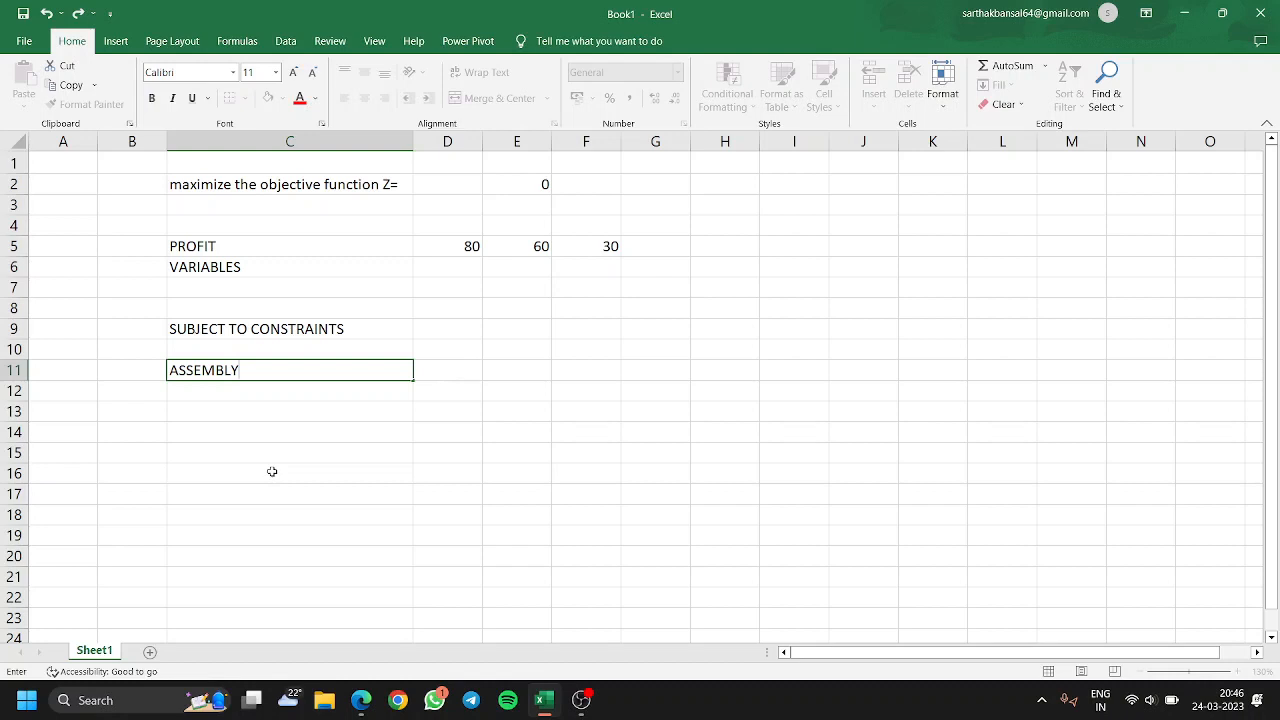
pyautogui.press('Return')
pyautogui.write('FINISHIN')
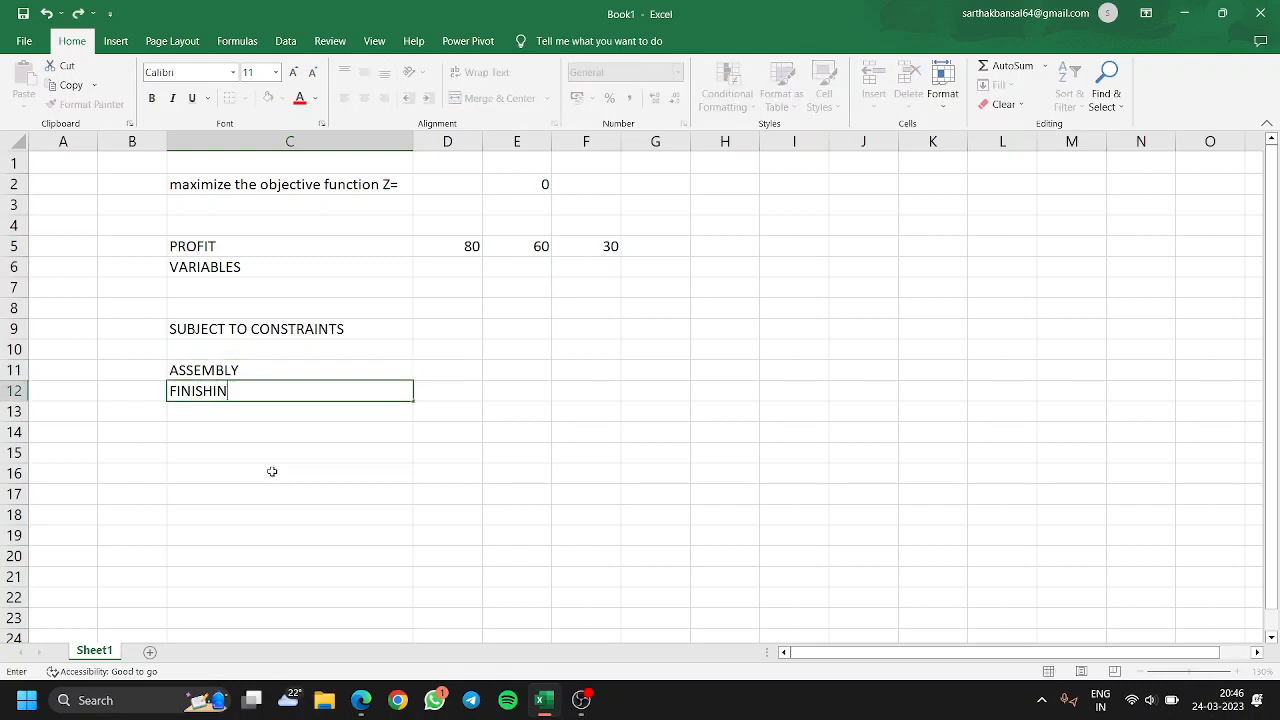
pyautogui.press('Up')
# - Enter the product headings A, B and C in cells D10, E10 and F10 above the constraint rows
pyautogui.press('Up')
pyautogui.press('Right')
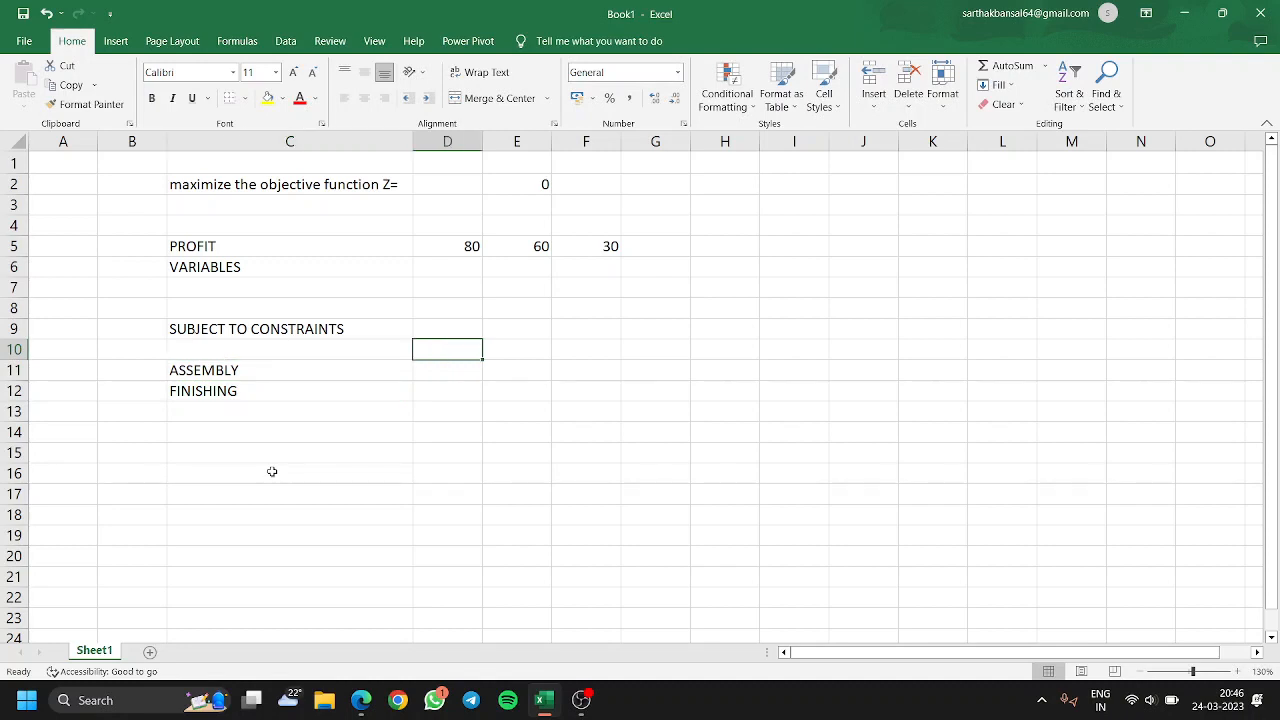
pyautogui.write('A')
pyautogui.press('Right')
pyautogui.write('B')
pyautogui.press('Right')
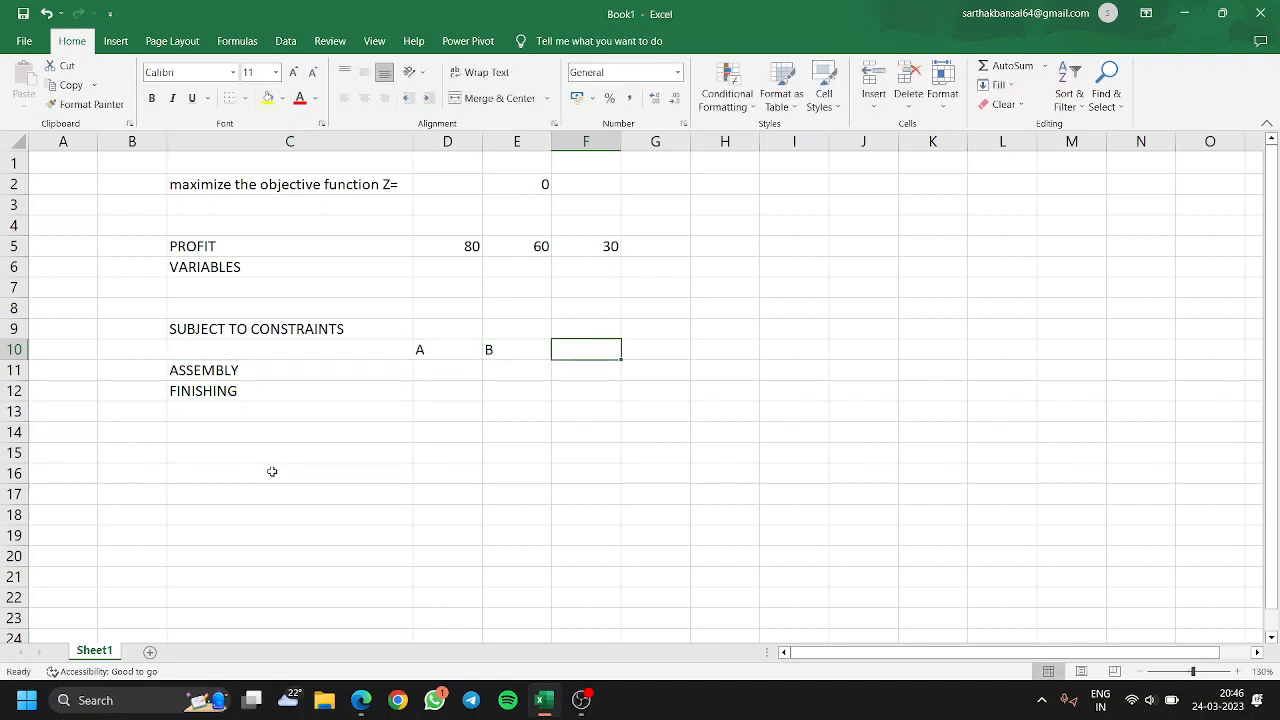
pyautogui.write('C')
pyautogui.press('Right')
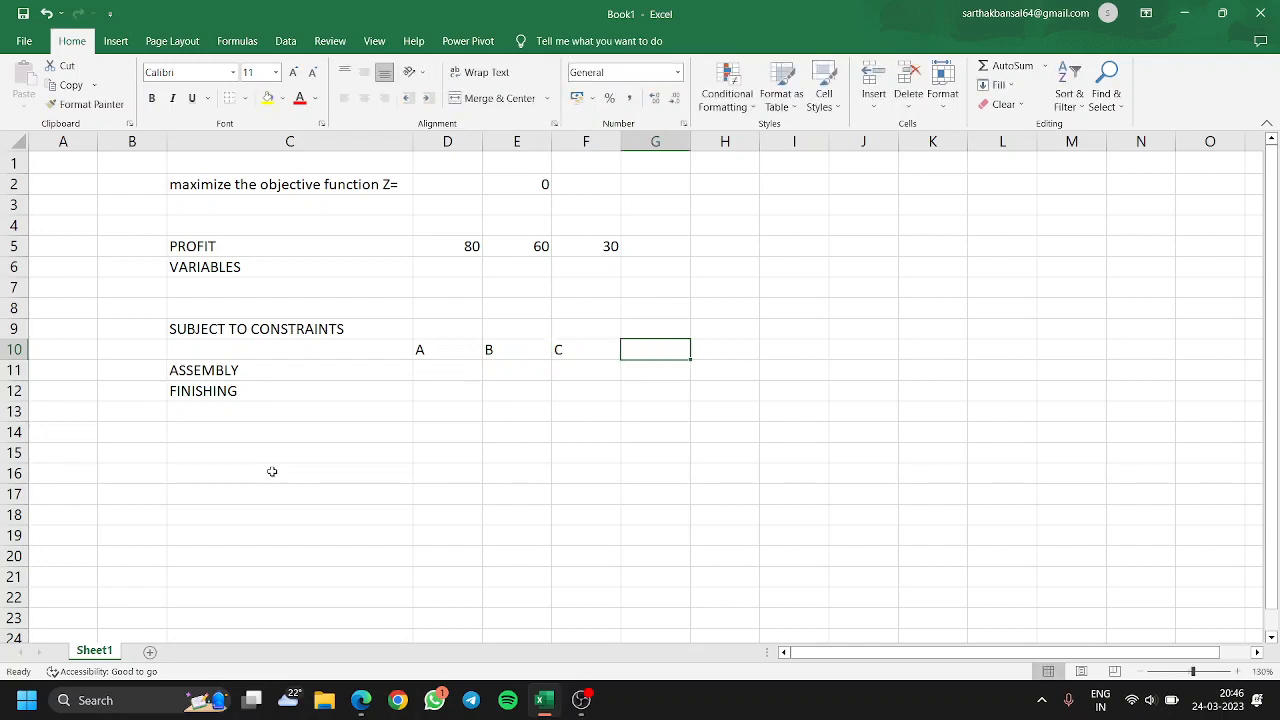
# - Look up the assembly hours per product in Example 6 of the textbook PDF and enter 10, 4 and 5 in D11:F11
pyautogui.hotkey('alt', 'Tab')
pyautogui.hotkey('alt', 'Tab')
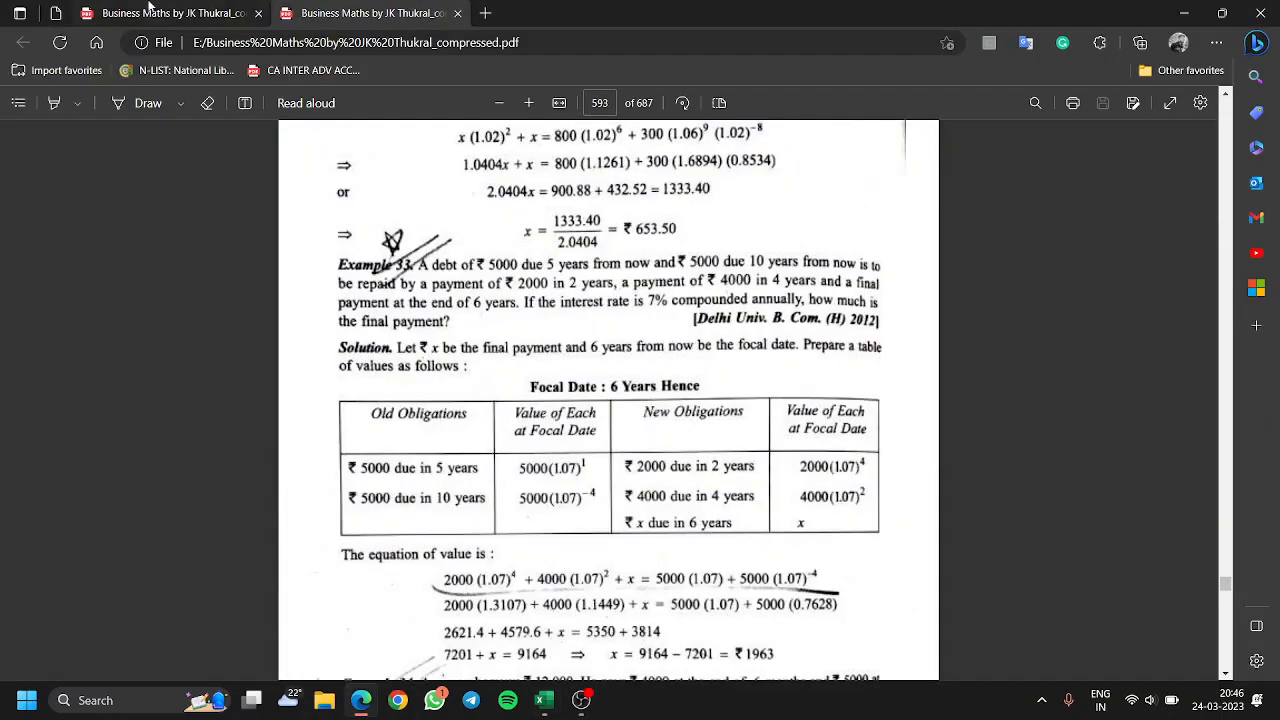
pyautogui.click(148, 10)
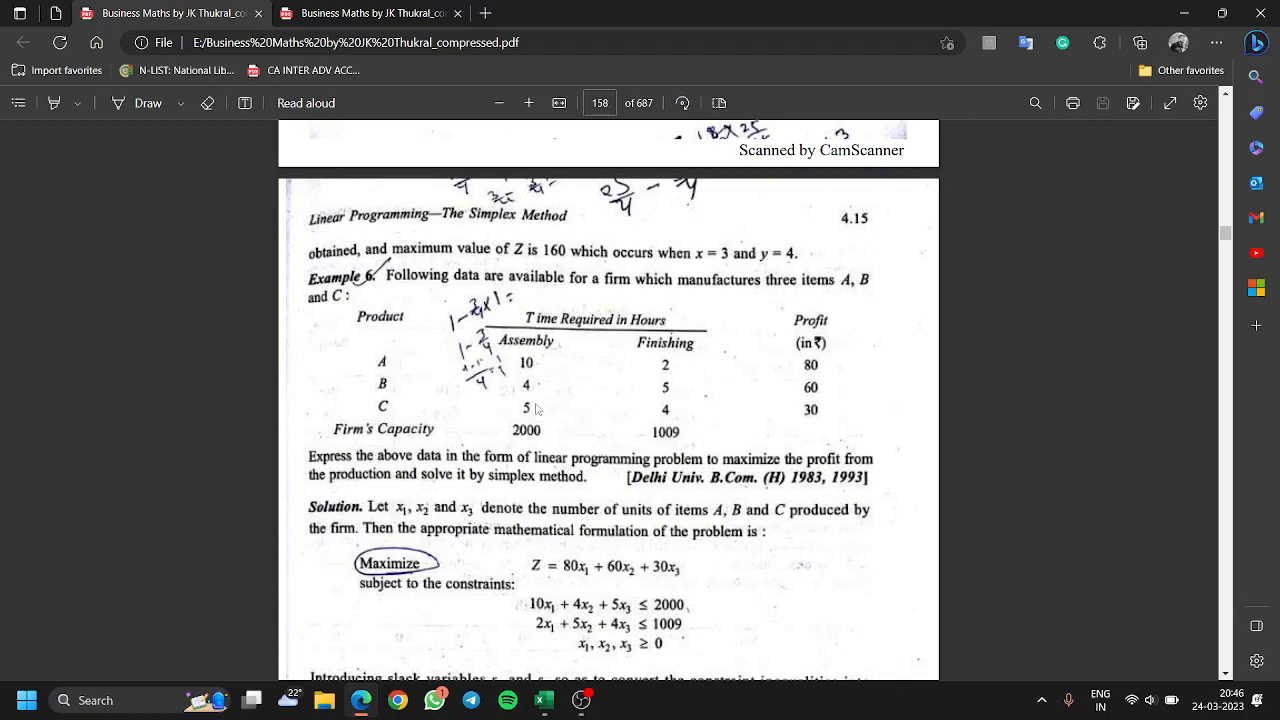
pyautogui.hotkey('alt', 'Tab')
pyautogui.hotkey('alt', 'Tab')
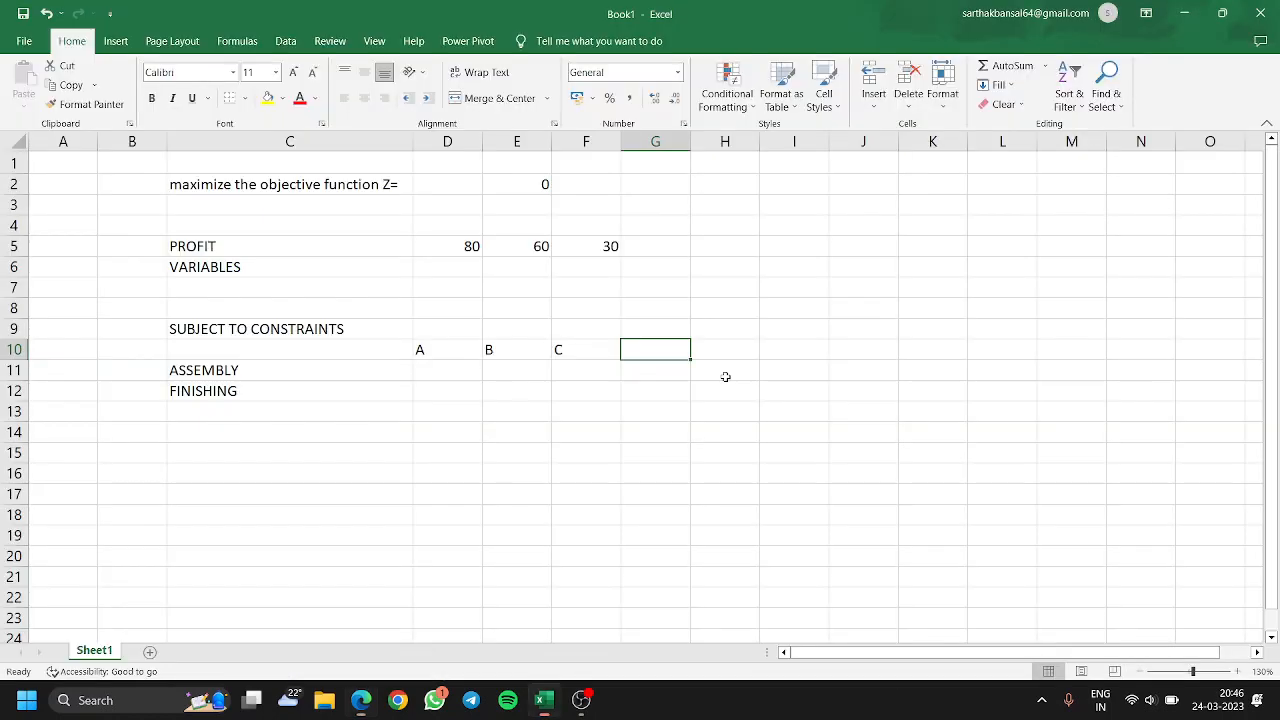
pyautogui.press('Left')
pyautogui.press('Left')
pyautogui.press('Left')
pyautogui.press('Down')
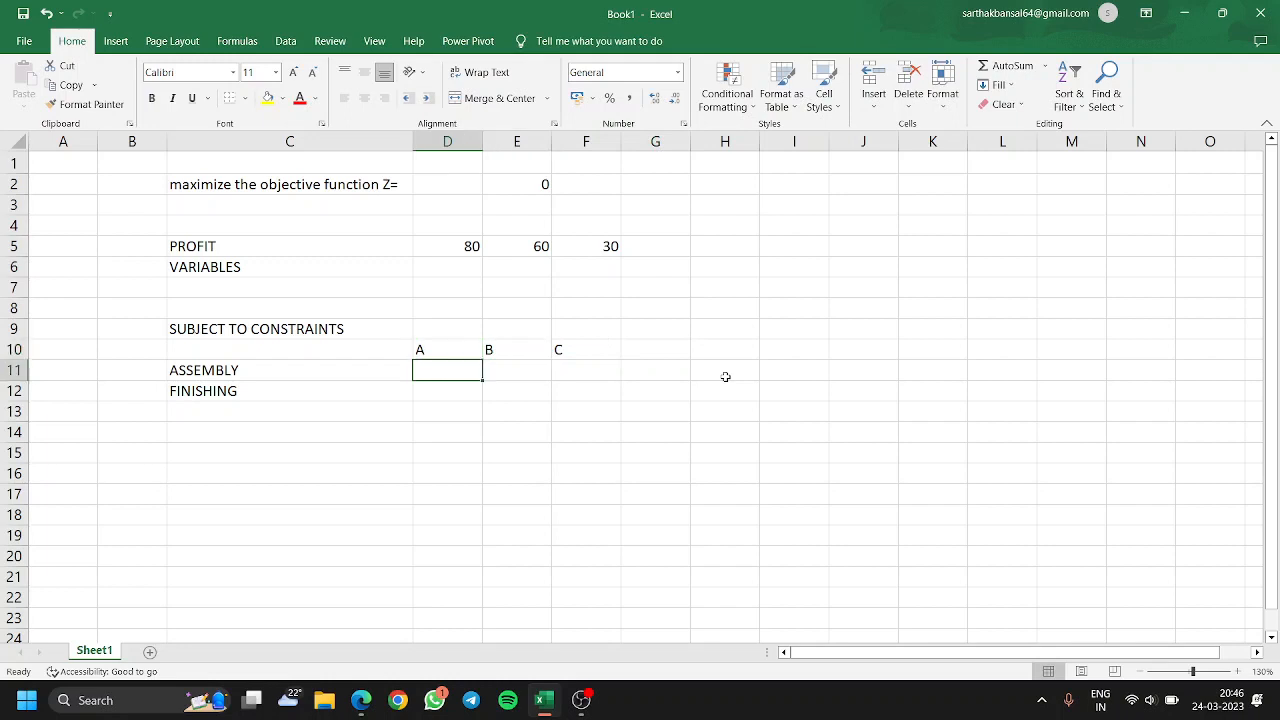
pyautogui.write('10')
pyautogui.press('Tab')
pyautogui.write('4')
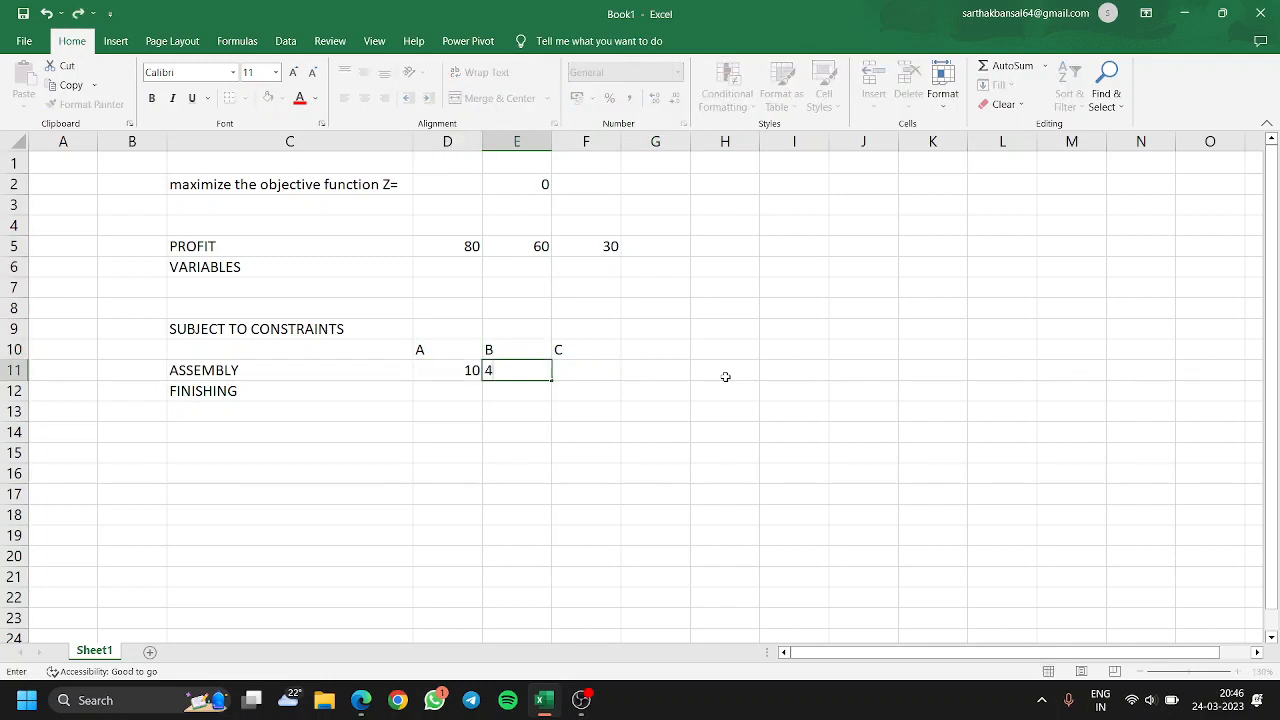
pyautogui.press('Tab')
pyautogui.write('5')
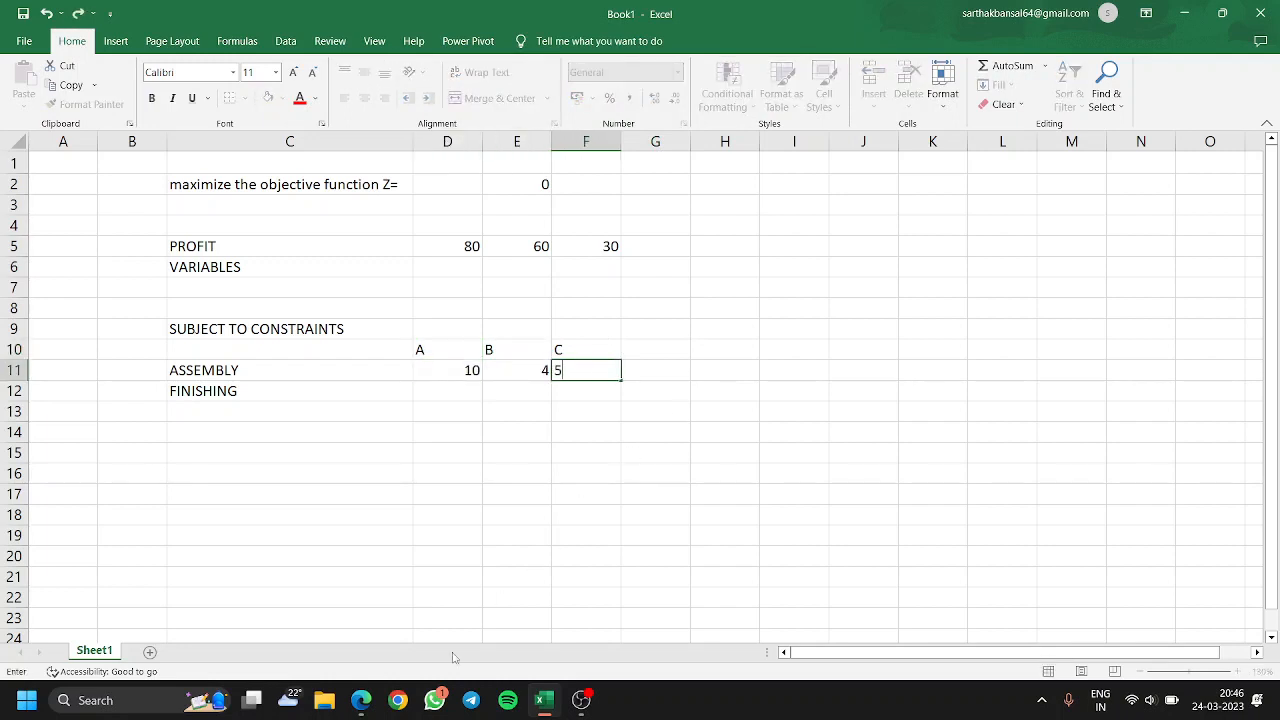
# - Check the finishing hours per product in the textbook PDF and enter 2, 5 and 4 in D12:F12
pyautogui.click(362, 700)
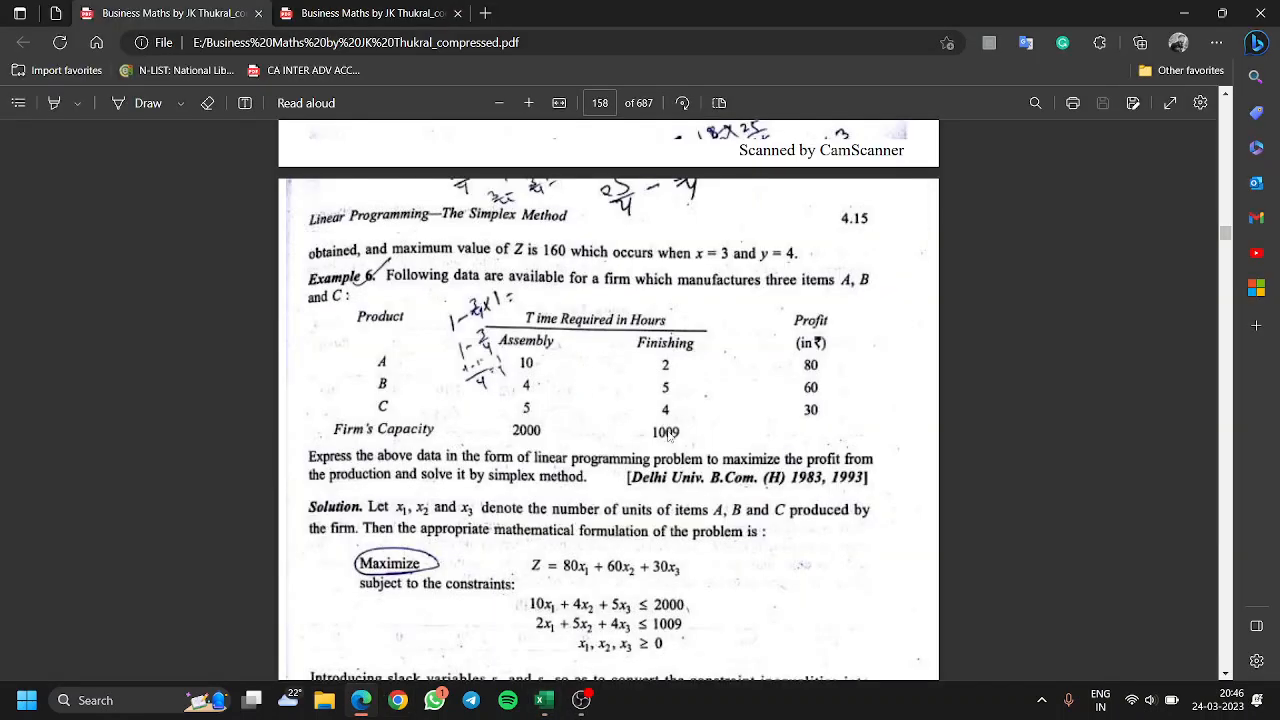
pyautogui.hotkey('alt', 'Tab')
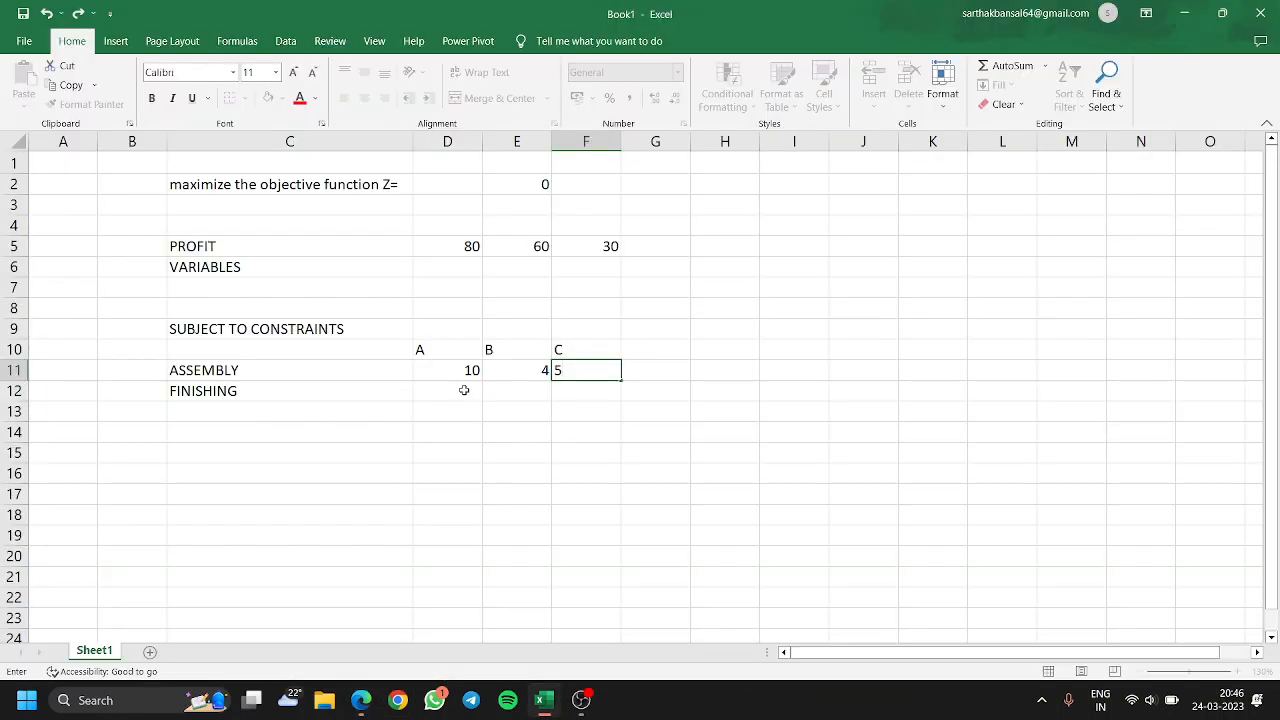
pyautogui.click(464, 390)
pyautogui.write('2')
pyautogui.press('Tab')
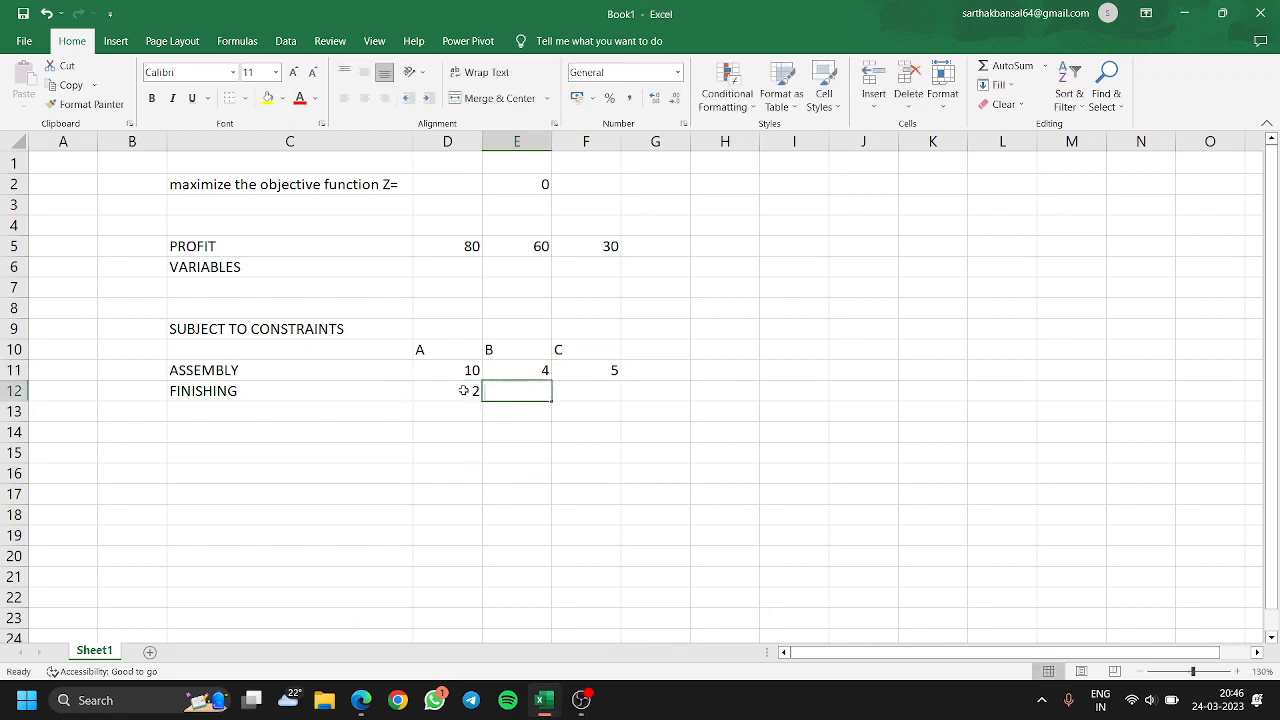
pyautogui.write('5')
pyautogui.press('Tab')
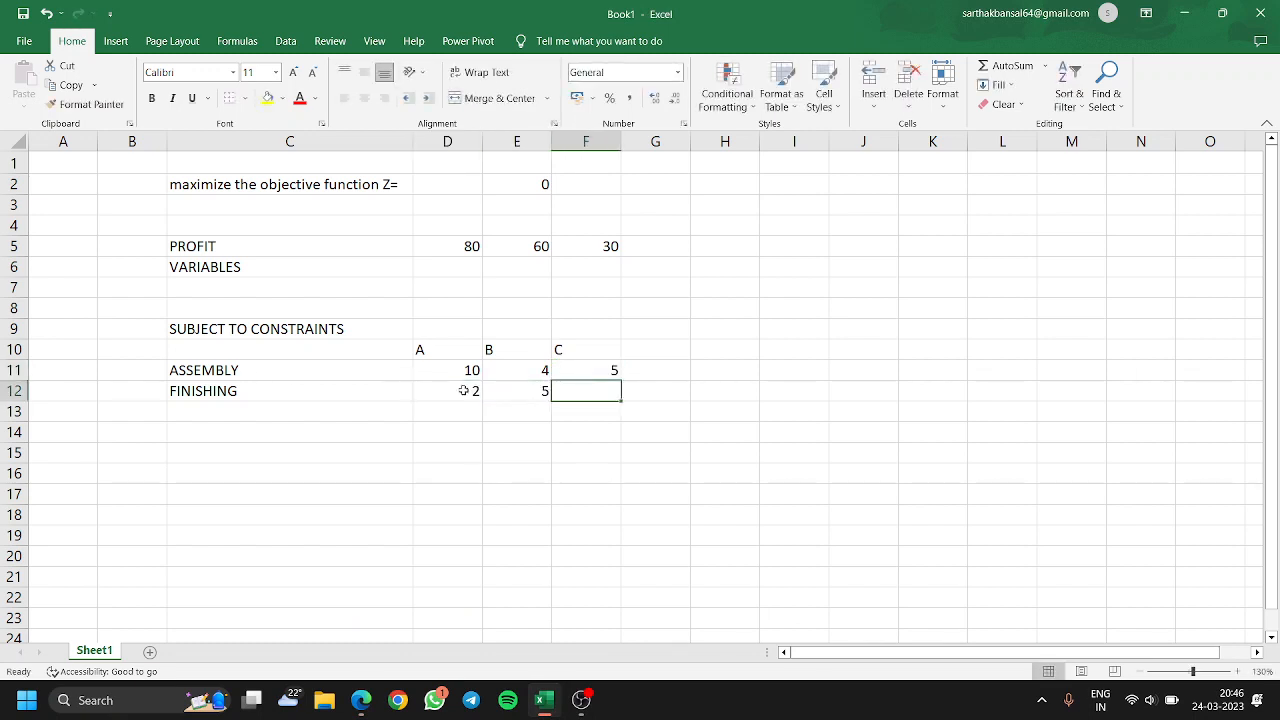
pyautogui.write('4')
pyautogui.press('Tab')
# - Look up the firm's assembly and finishing capacities in Example 6 of the textbook PDF
pyautogui.press('Up')
pyautogui.press('Tab')
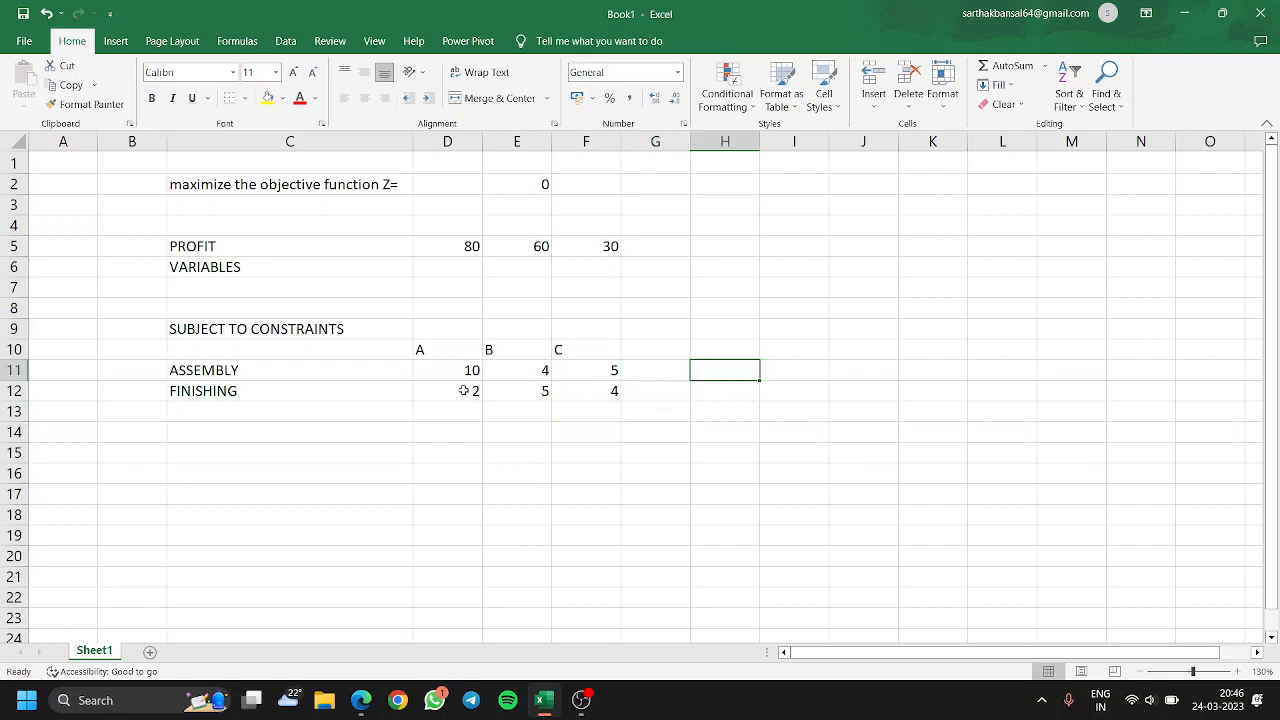
pyautogui.hotkey('alt', 'Tab')
pyautogui.hotkey('alt', 'Tab')
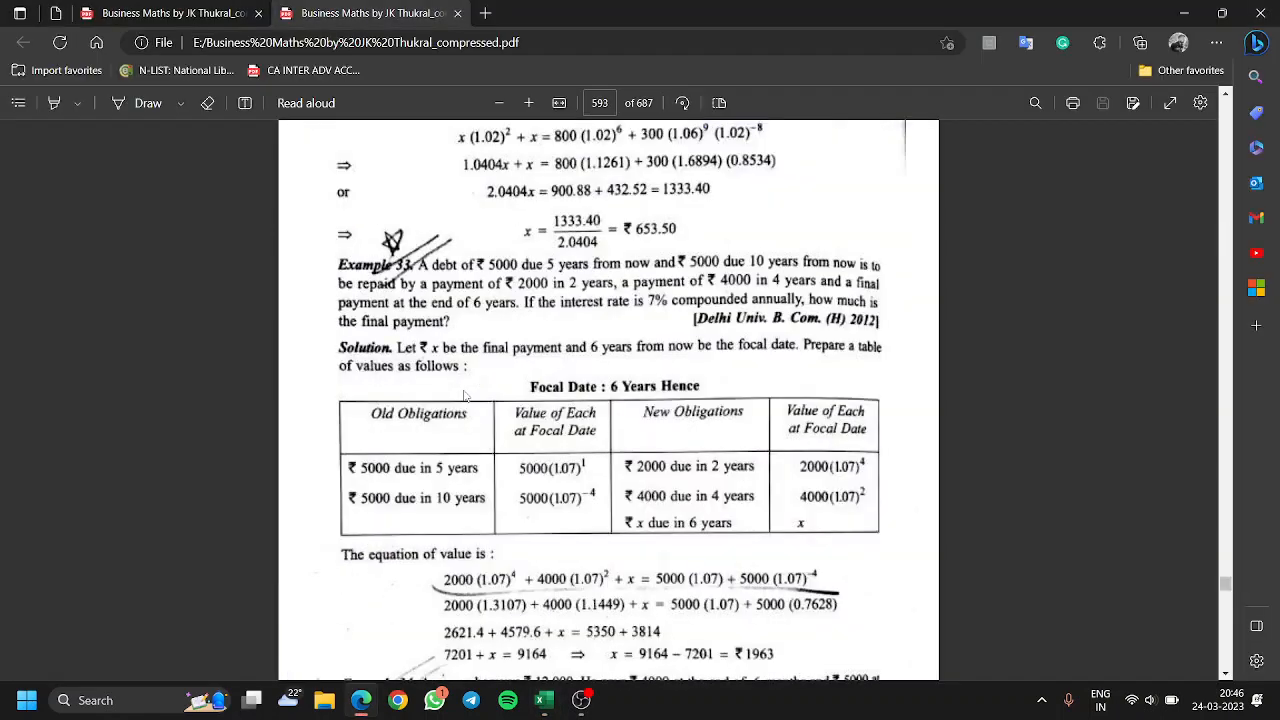
pyautogui.click(96, 6)
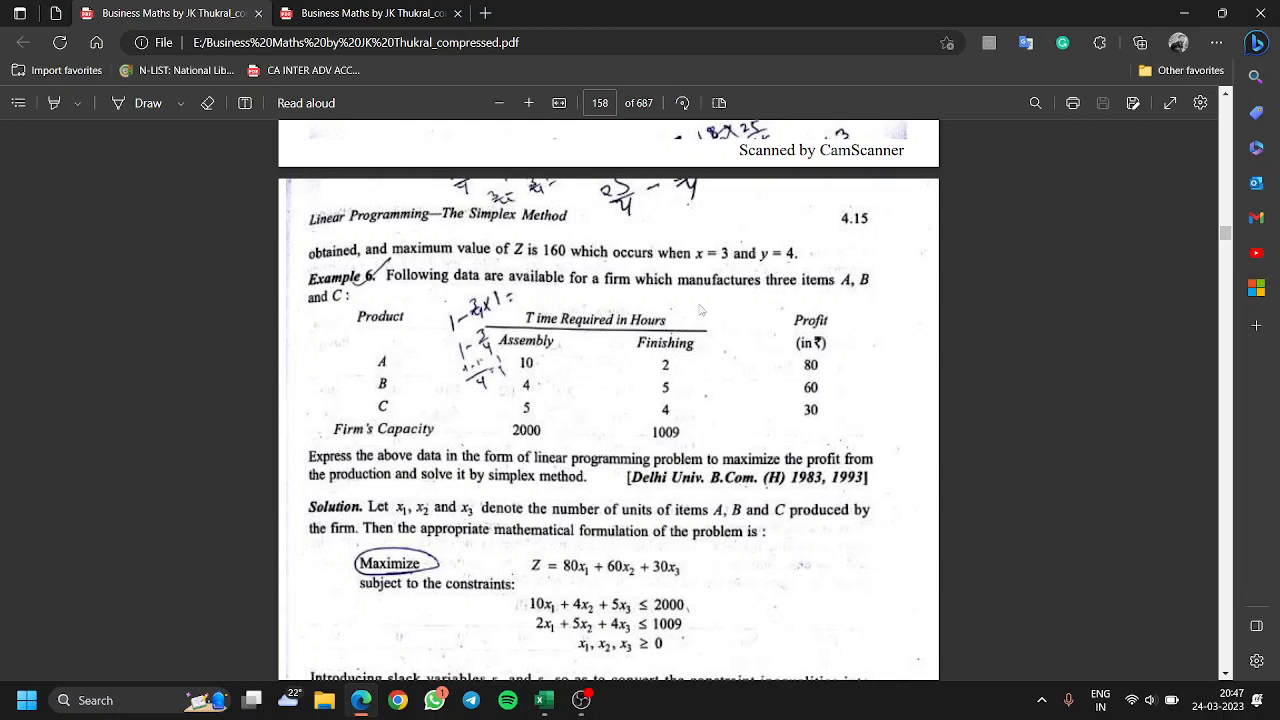
# - Enter the capacity limits in the Excel constraint rows: 2000 in H11 for assembly and 1009 in H12 for finishing
pyautogui.hotkey('alt', 'Tab')
pyautogui.press('Tab')
pyautogui.press('Tab')
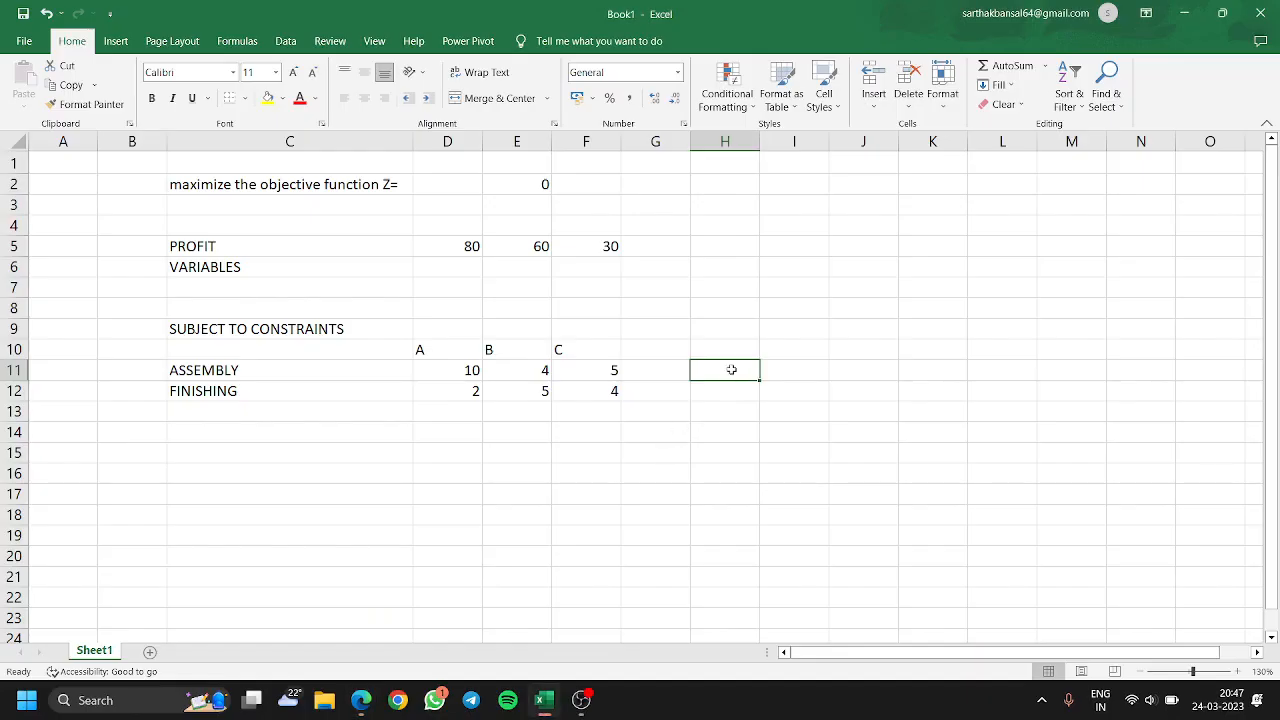
pyautogui.write('2000')
pyautogui.press('Return')
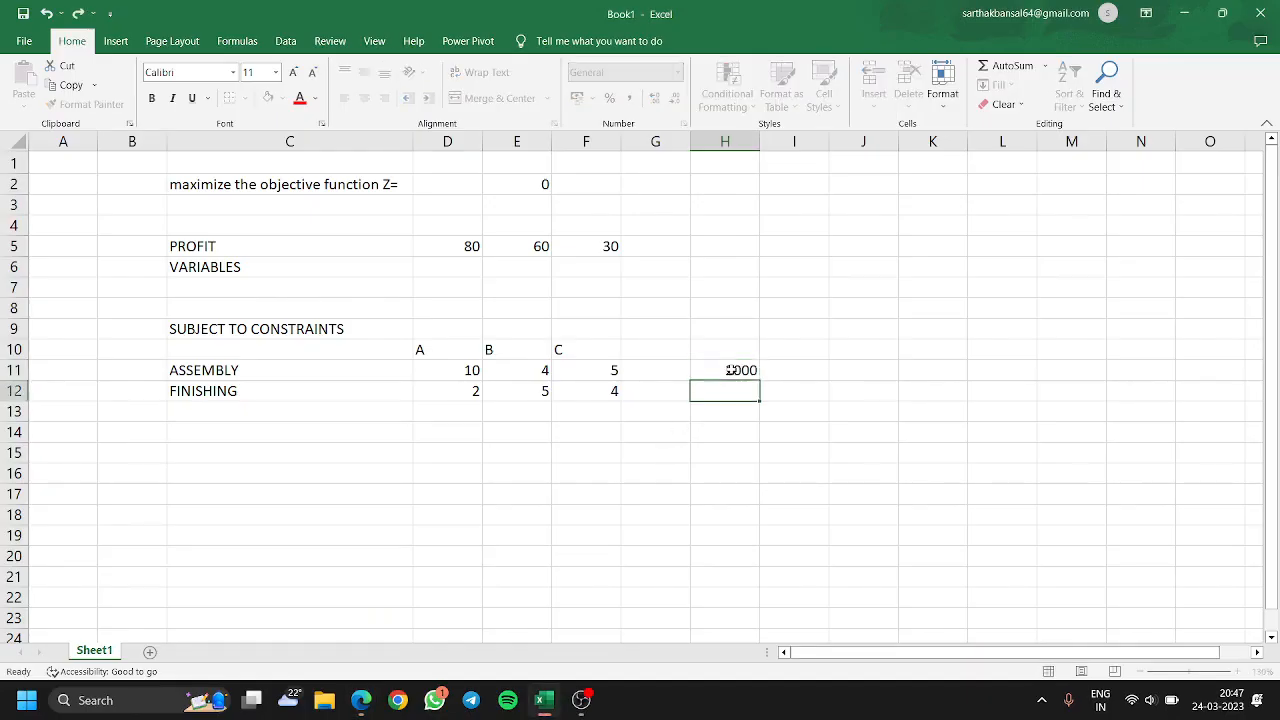
pyautogui.write('1009')
# - Recheck the capacity limits against Example 6 in the textbook PDF and complete the H12 entry in Excel
pyautogui.click(361, 700)
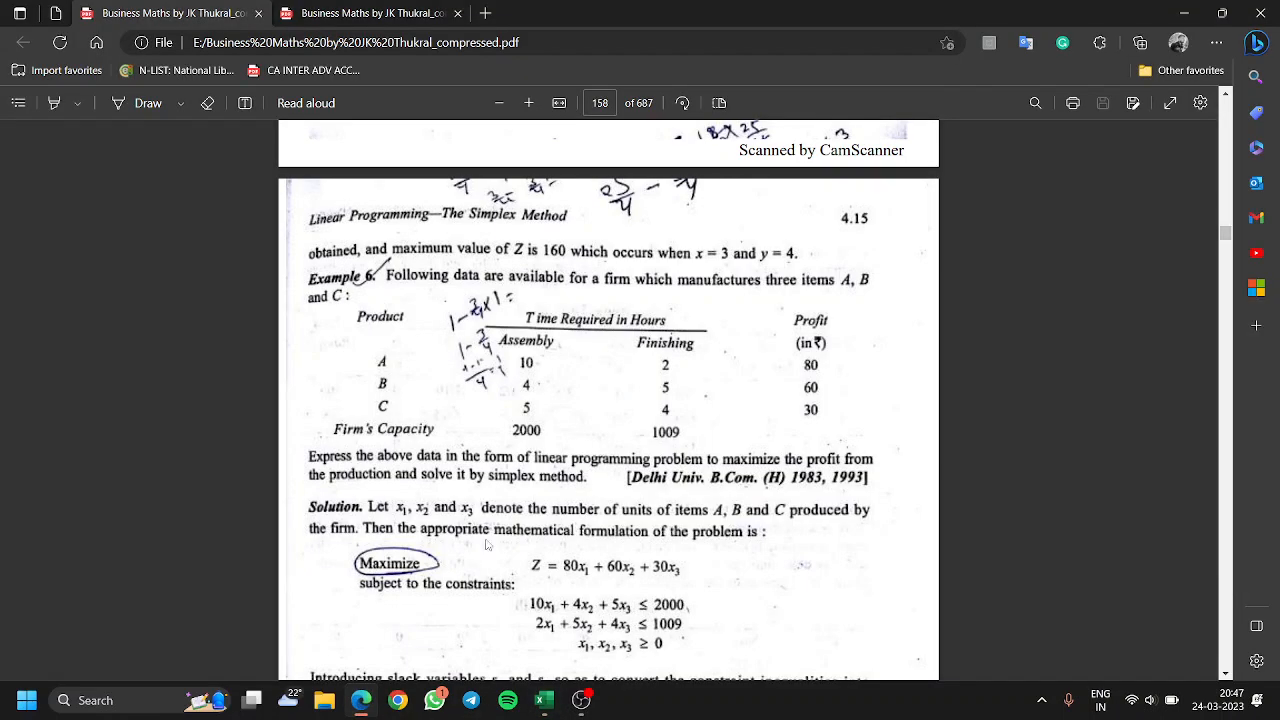
pyautogui.hotkey('alt', 'Tab')
pyautogui.hotkey('alt', 'Tab')
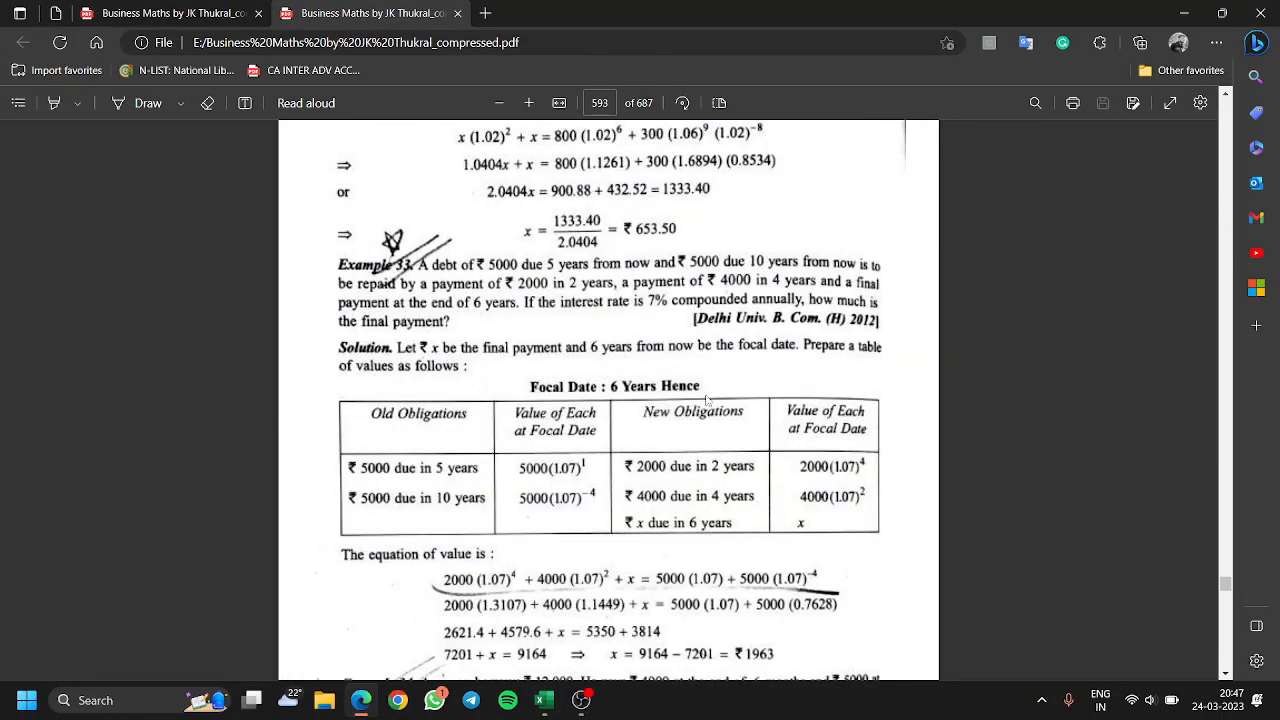
pyautogui.click(543, 700)
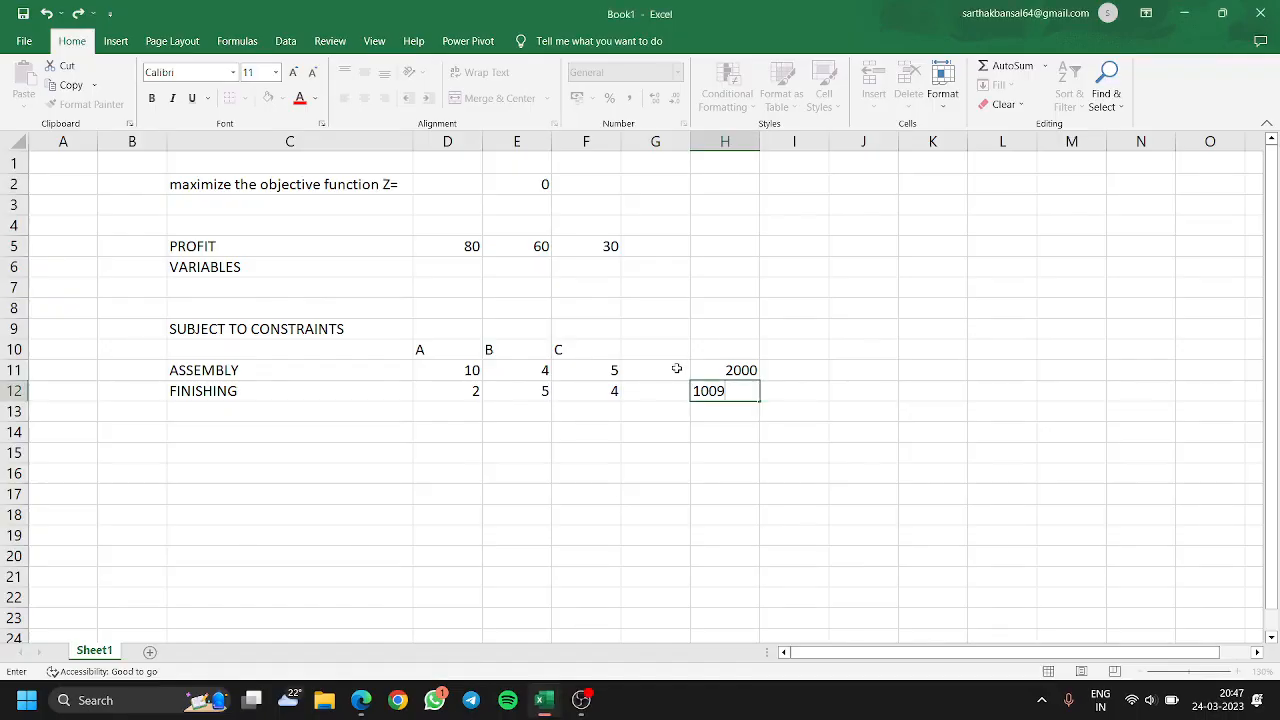
pyautogui.click(671, 365)
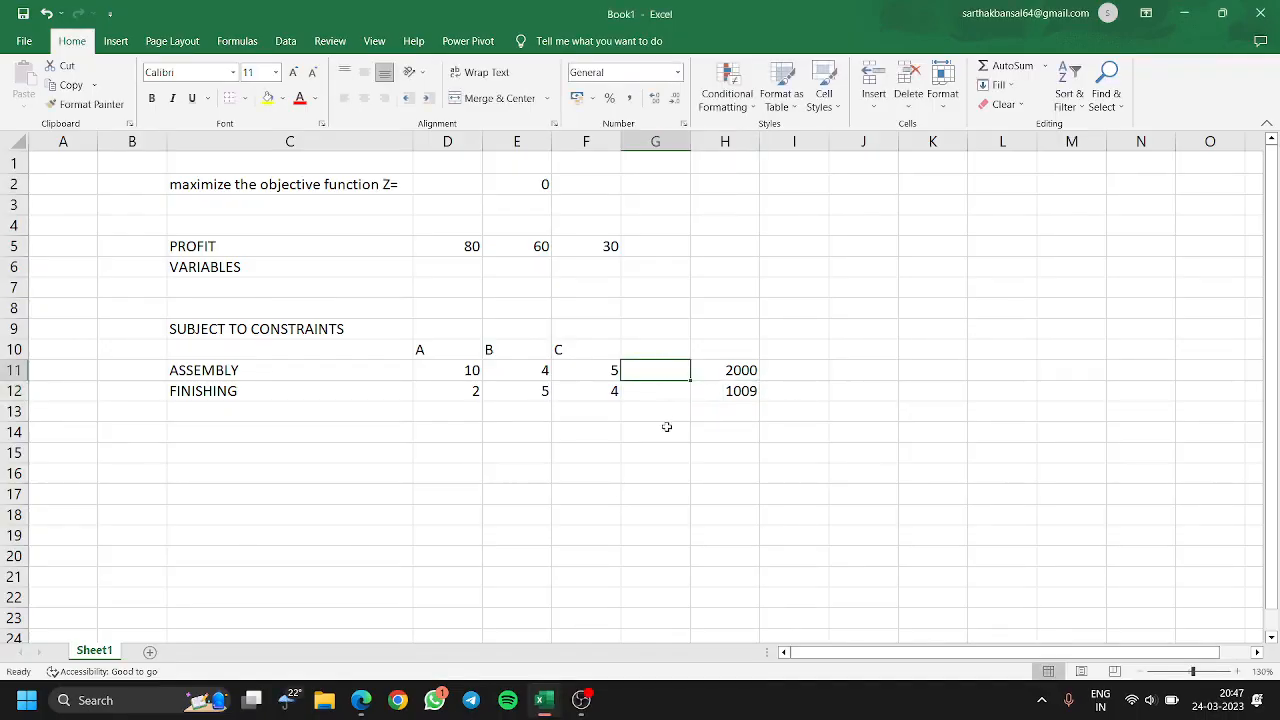
pyautogui.write('=SU')
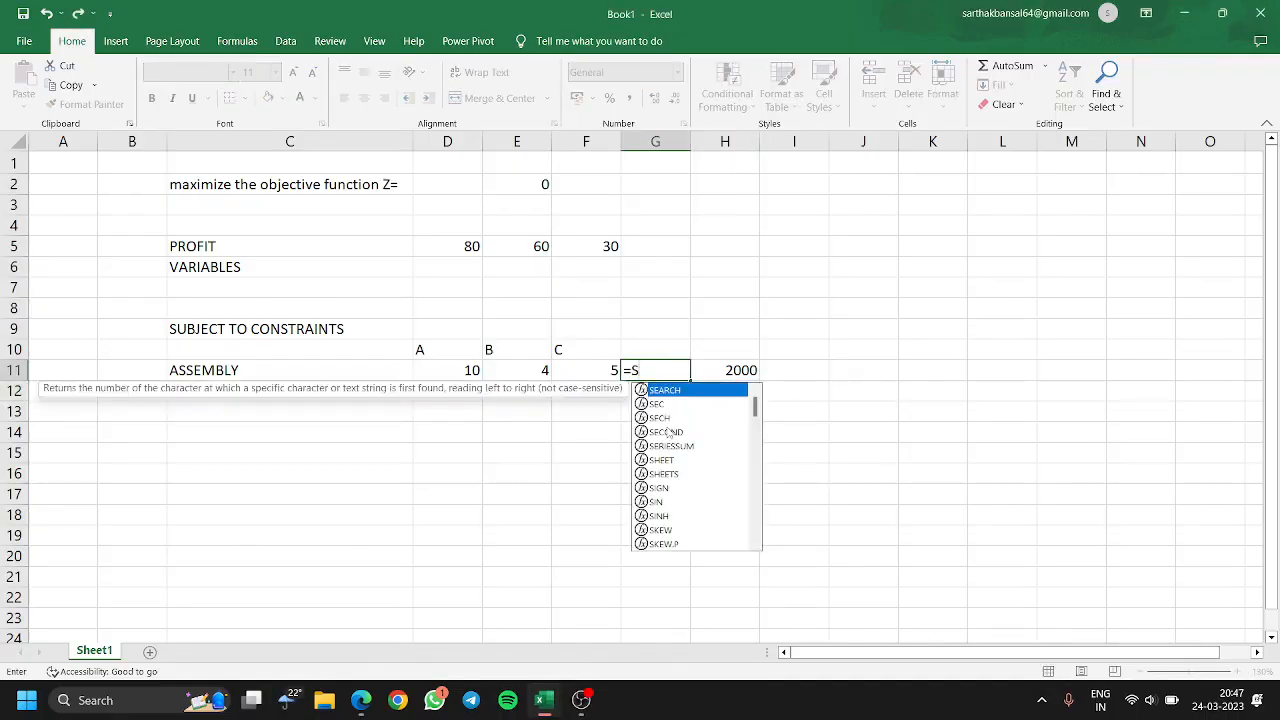
pyautogui.press('BackSpace')
pyautogui.press('BackSpace')
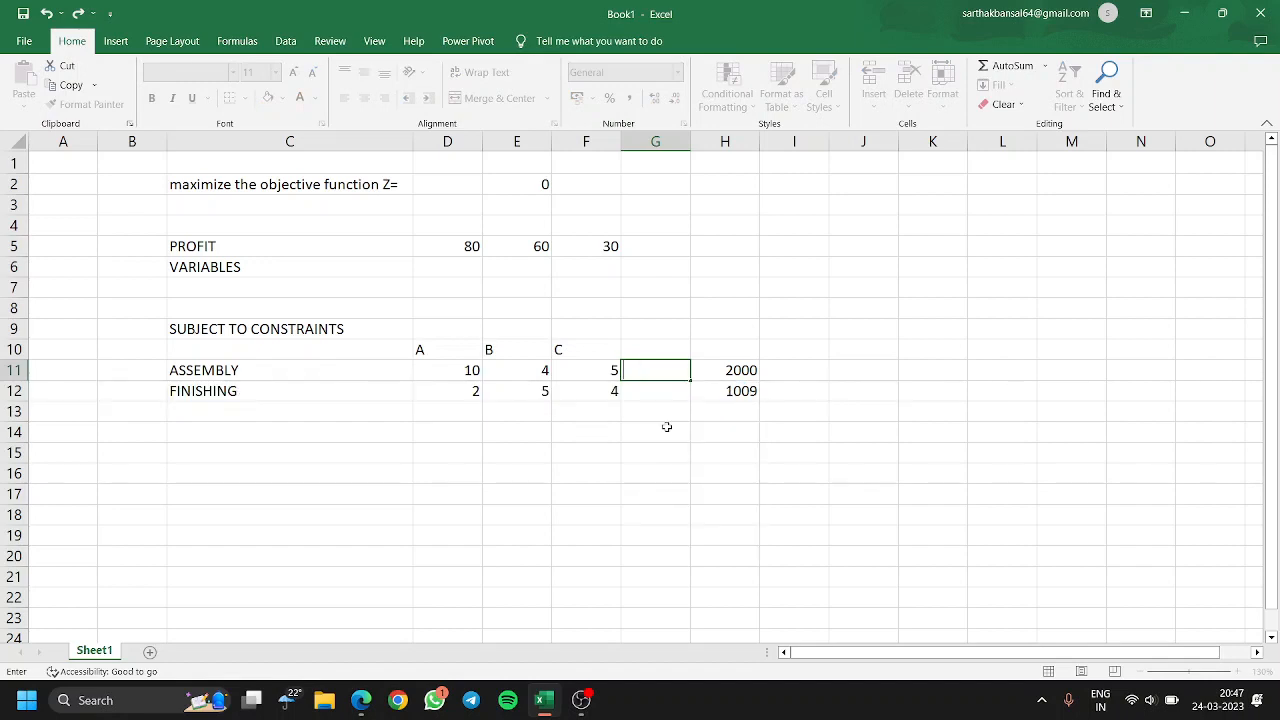
pyautogui.press('Escape')
pyautogui.click(452, 370)
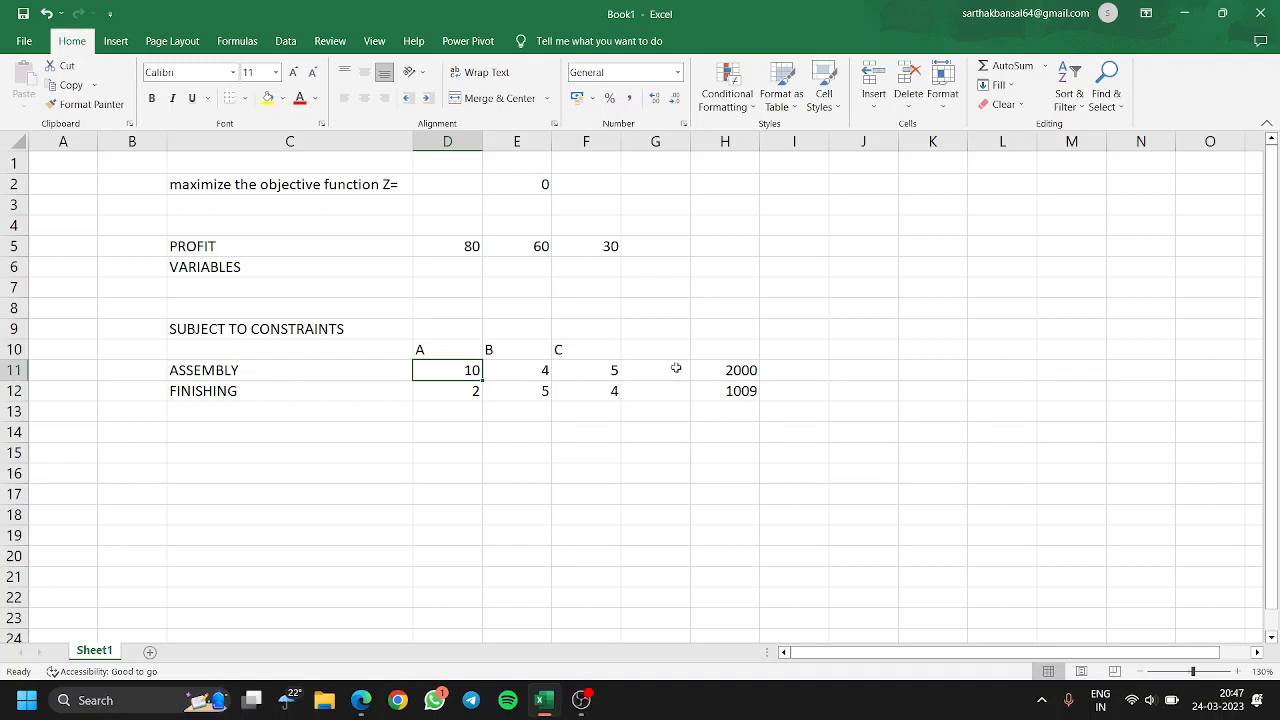
# - Enter =SUMPRODUCT(D11:F11,D6:F6) in G11 to calculate the assembly hours used
pyautogui.click(642, 364)
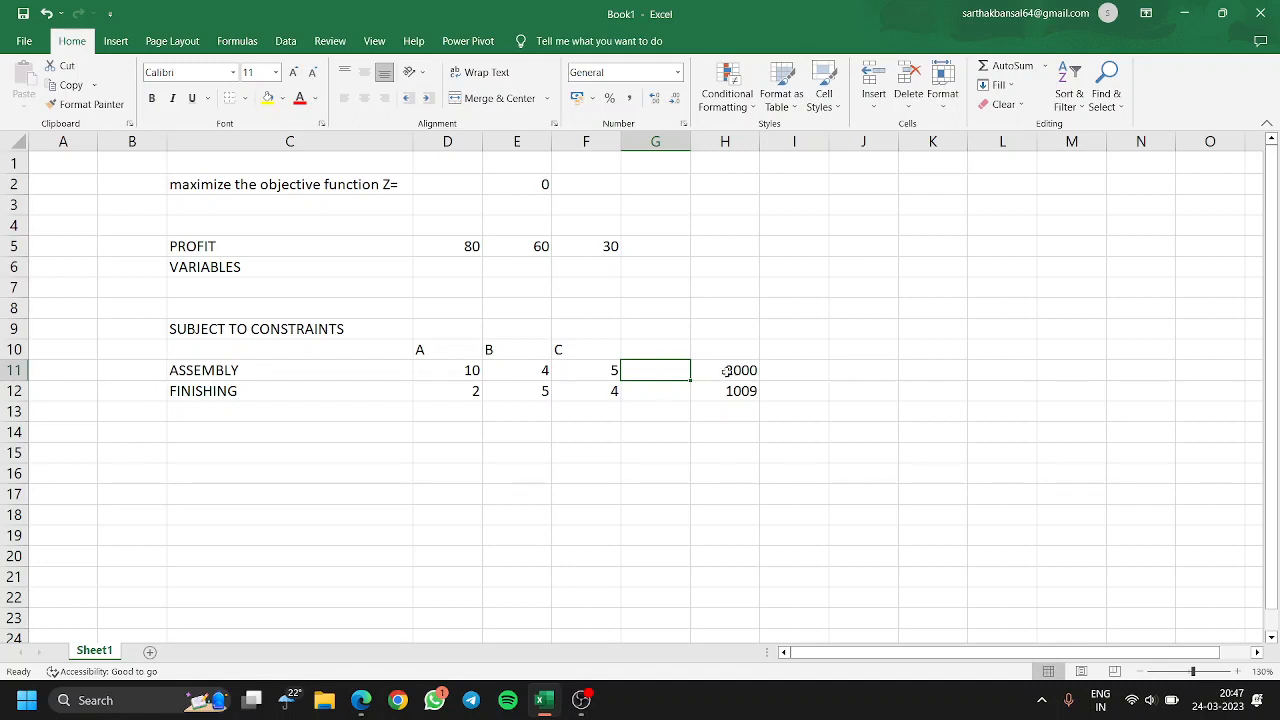
pyautogui.write('=SUMPR')
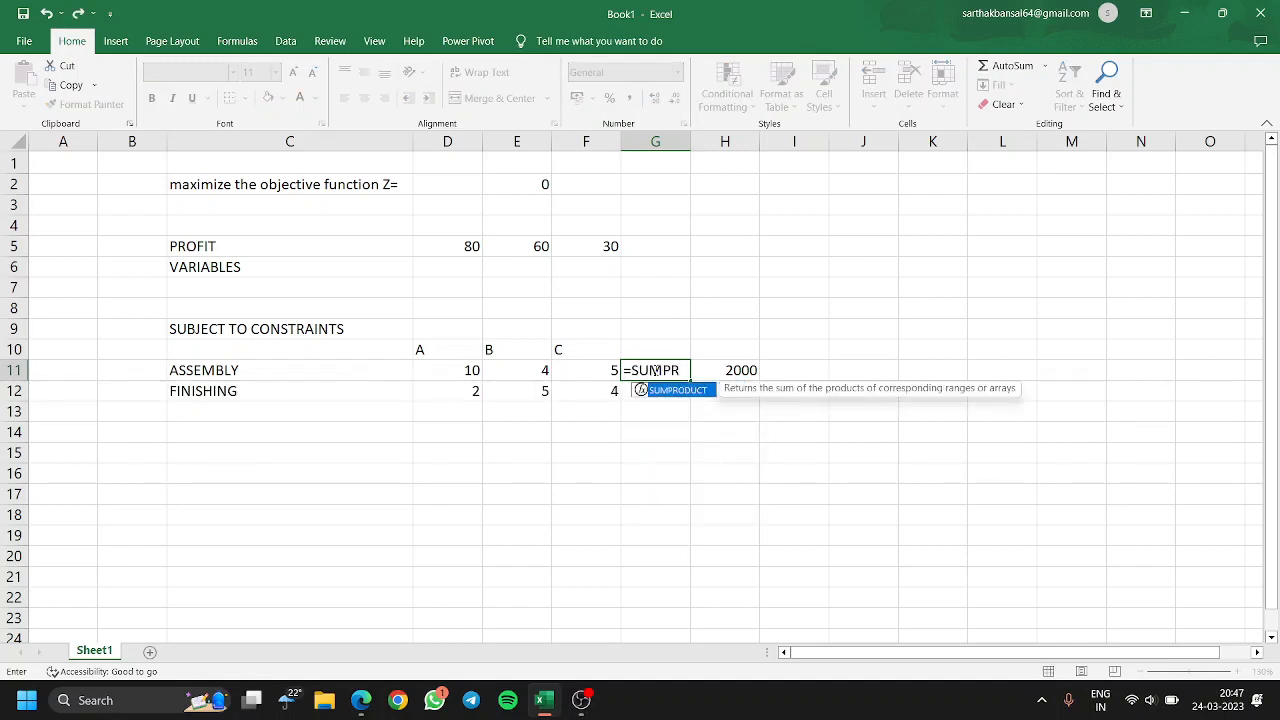
pyautogui.press('Tab')
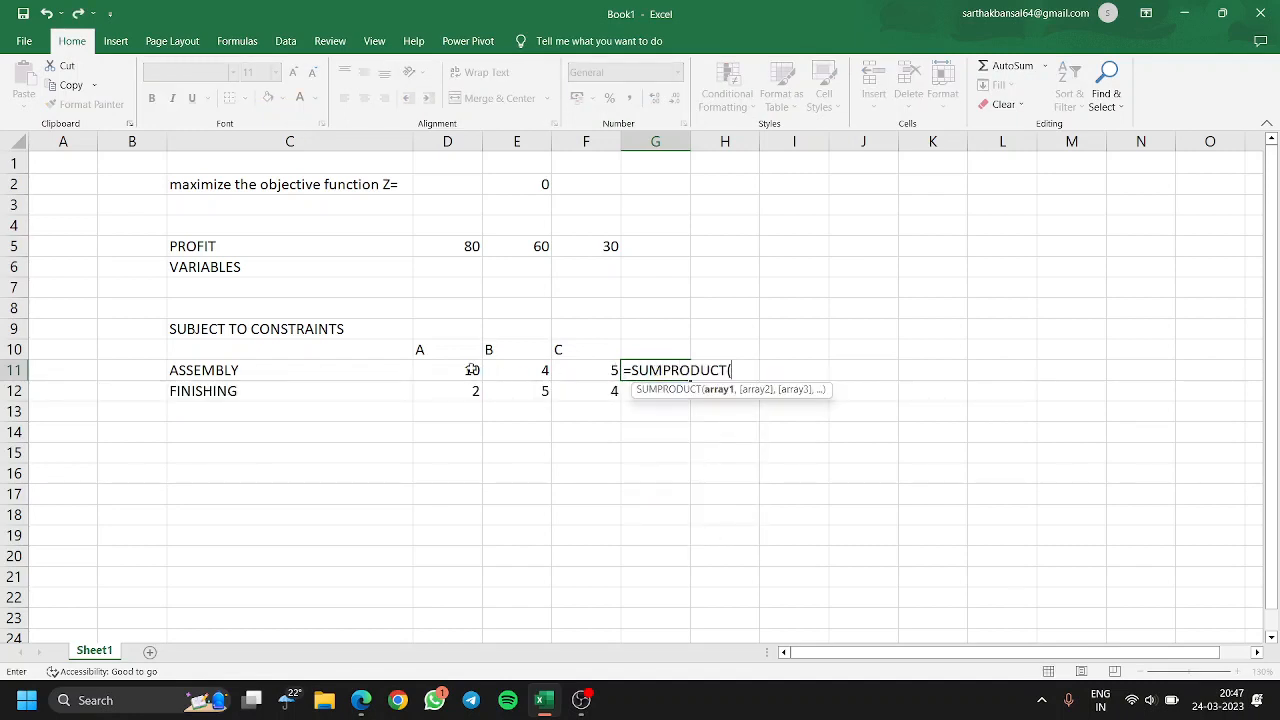
pyautogui.moveTo(468, 368); pyautogui.dragTo(585, 365)
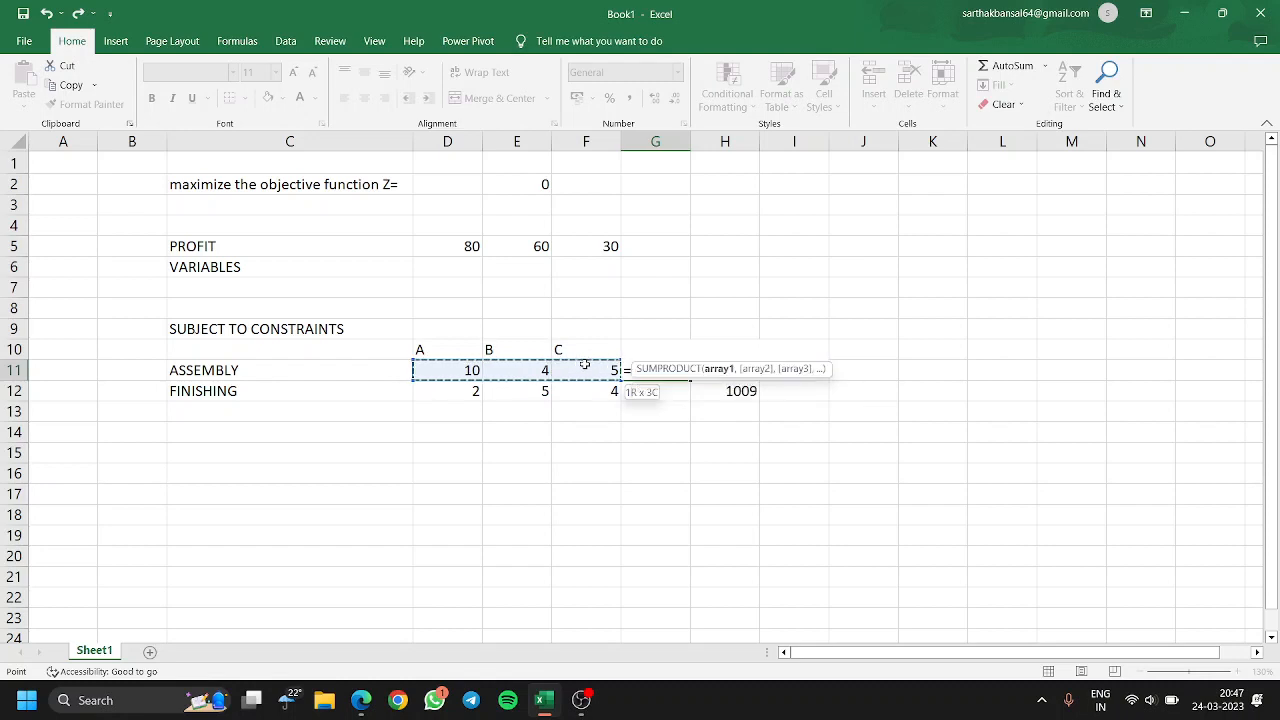
pyautogui.write(',')
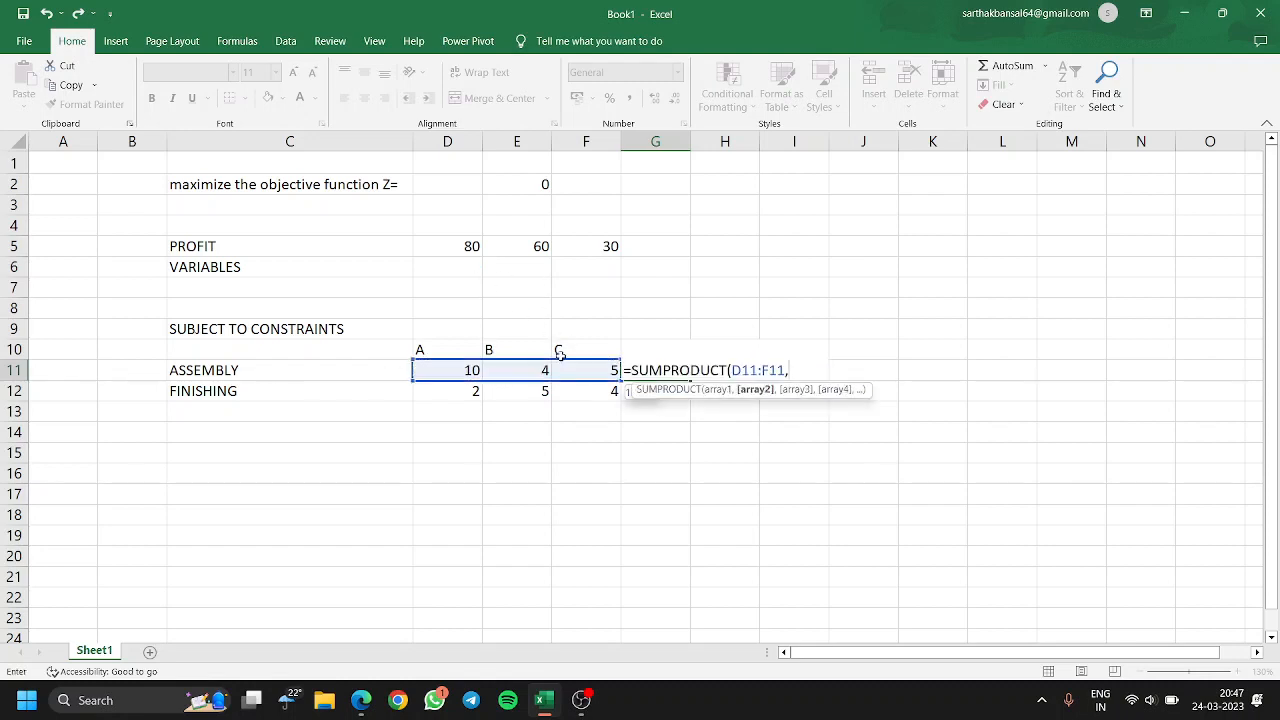
pyautogui.moveTo(453, 266); pyautogui.dragTo(572, 266)
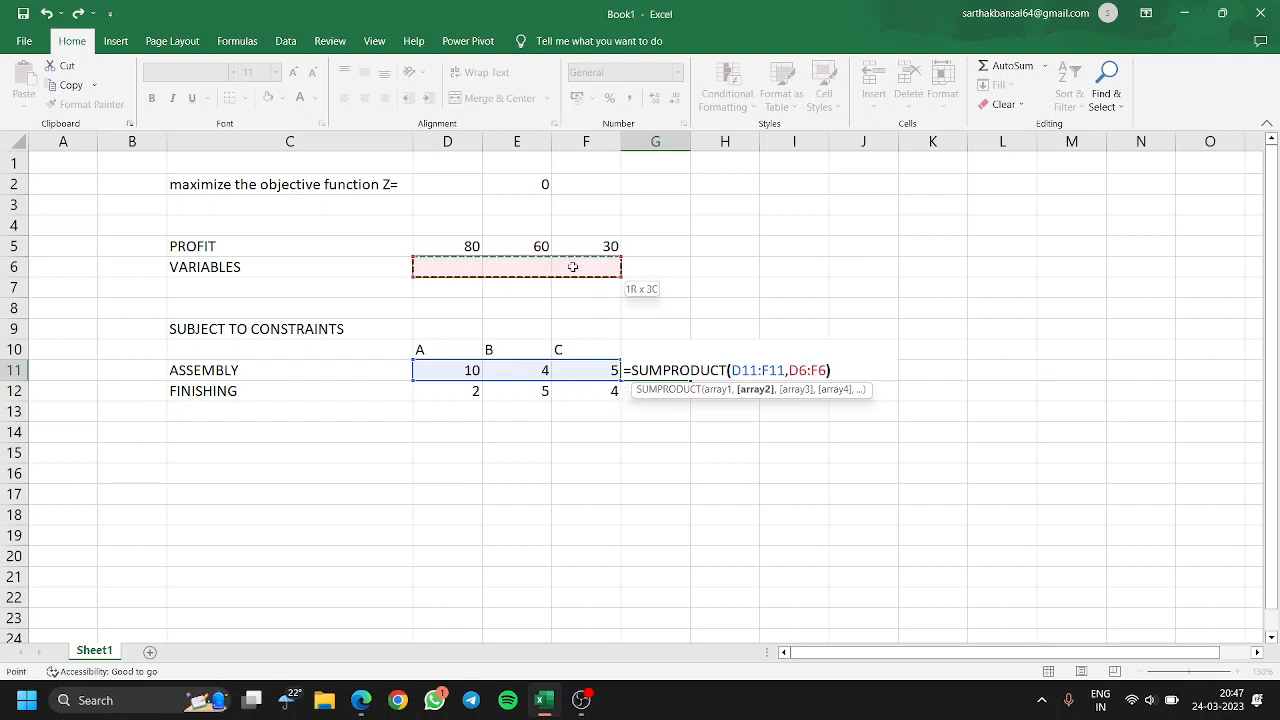
pyautogui.press('Return')
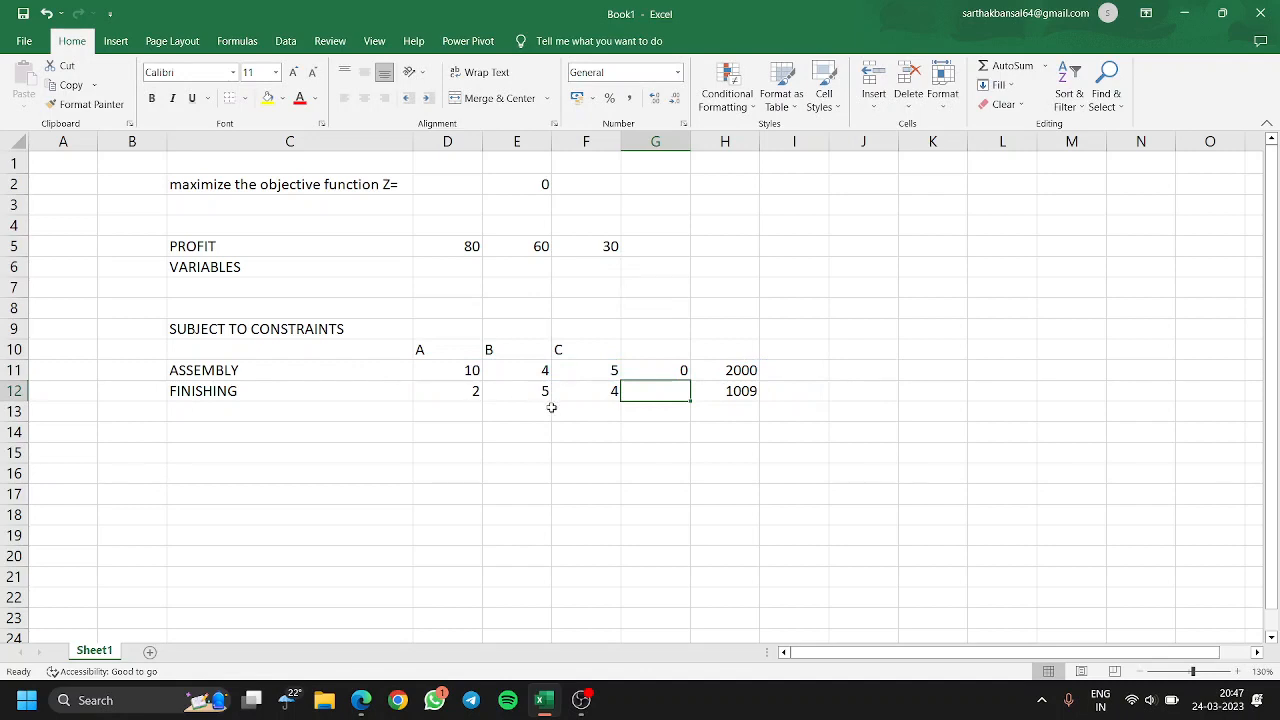
# - Enter =SUMPRODUCT(D12:F12,D6:F6) in G12 to calculate the finishing hours used
pyautogui.write('=SUMO')
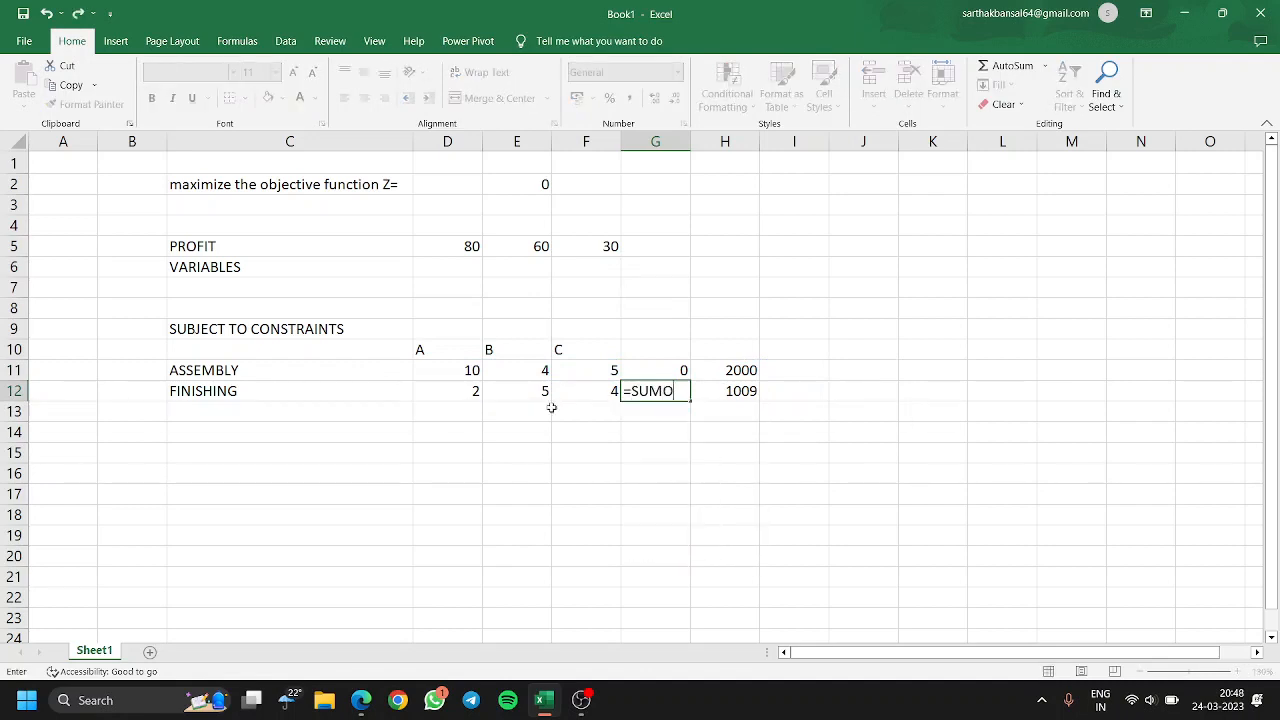
pyautogui.press('BackSpace')
pyautogui.write('P')
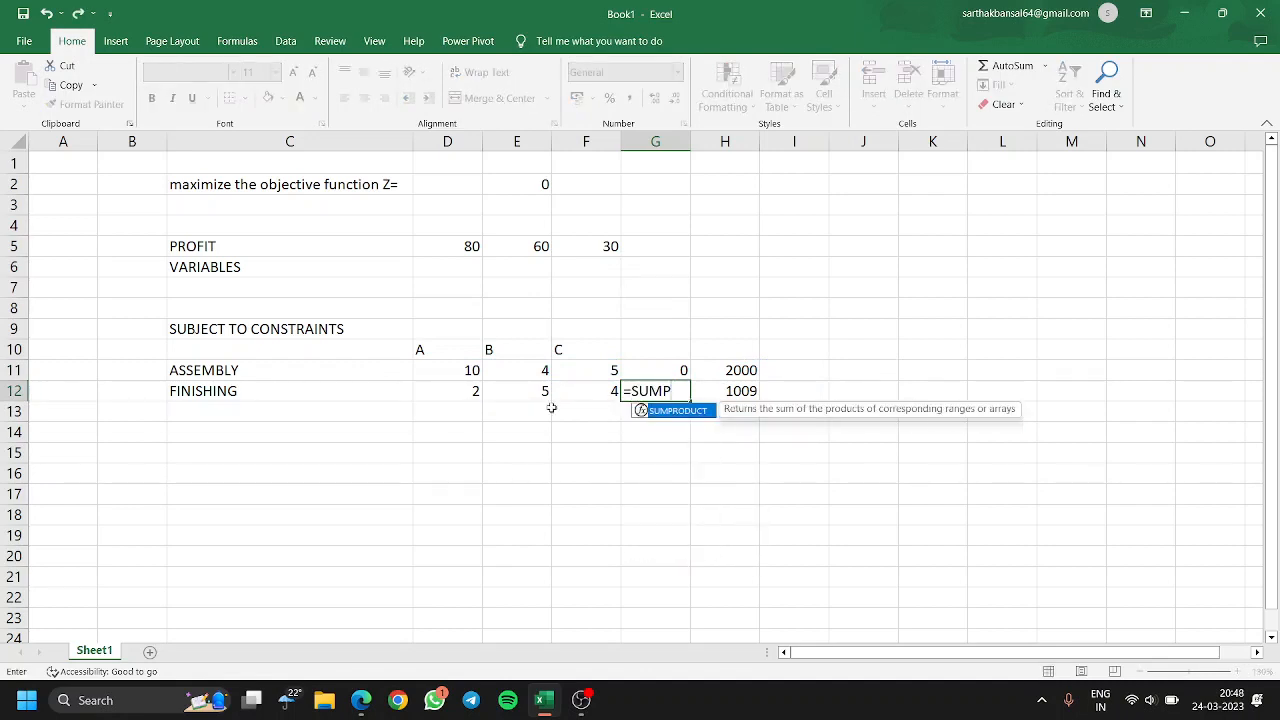
pyautogui.press('Tab')
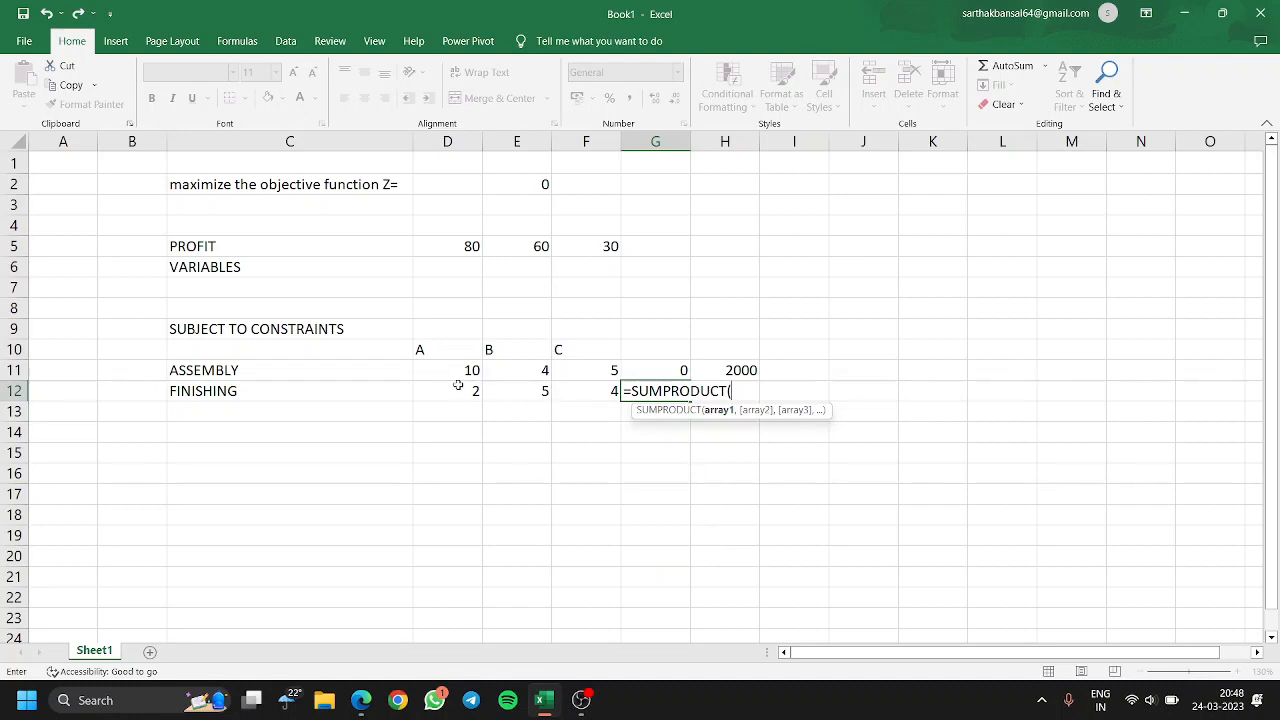
pyautogui.click(458, 390)
pyautogui.moveTo(503, 391); pyautogui.dragTo(581, 391)
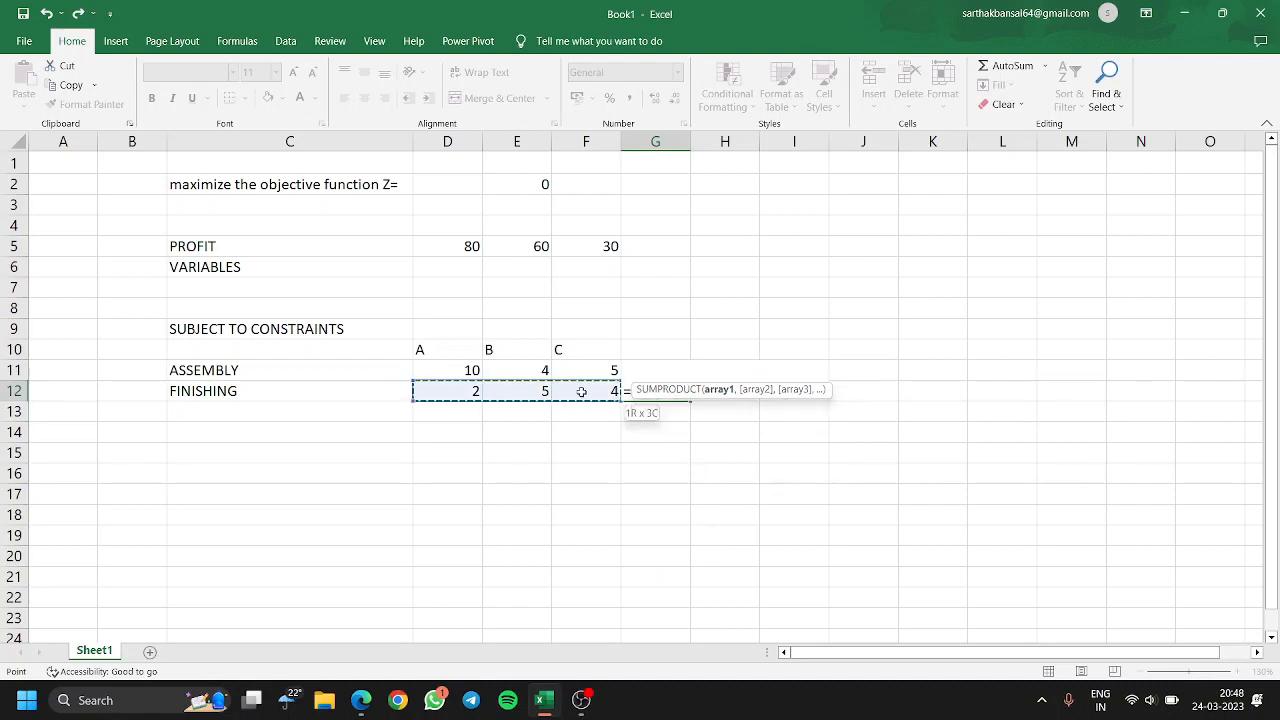
pyautogui.write(',')
pyautogui.moveTo(444, 265); pyautogui.dragTo(589, 260)
pyautogui.press('Return')
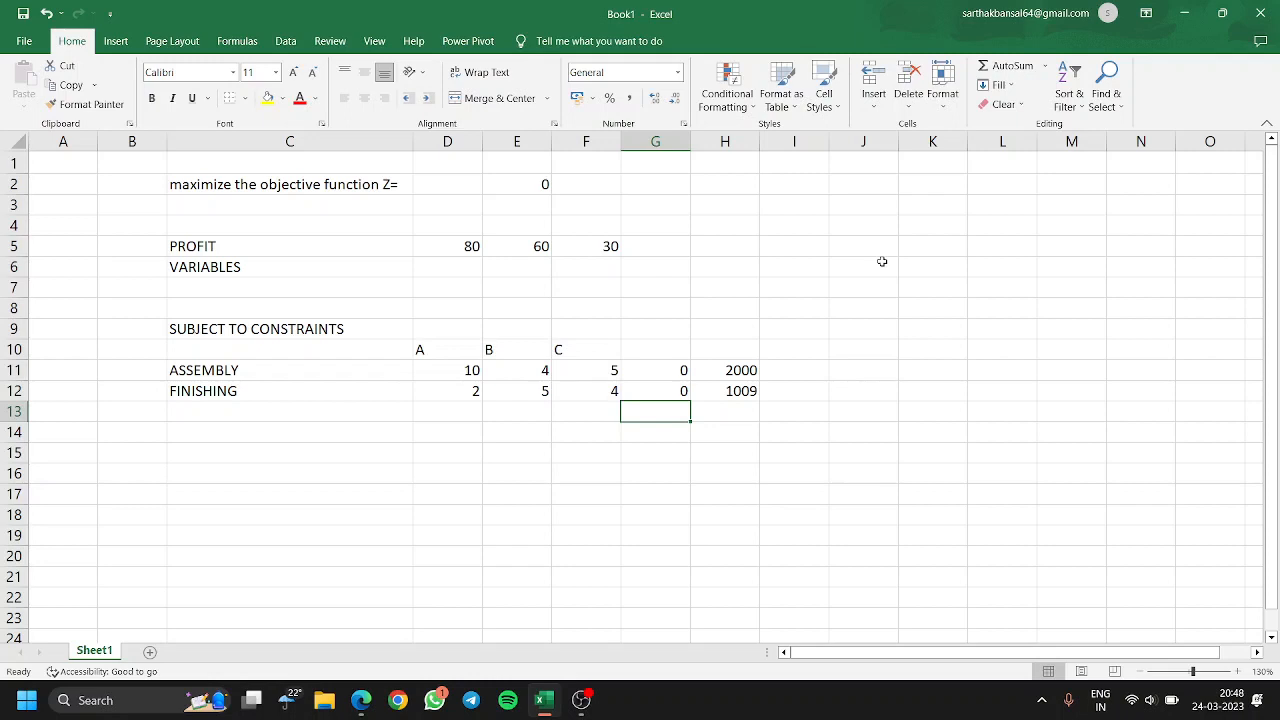
# - Check in the Excel add-in options whether the Solver Add-in is enabled
pyautogui.click(285, 41)
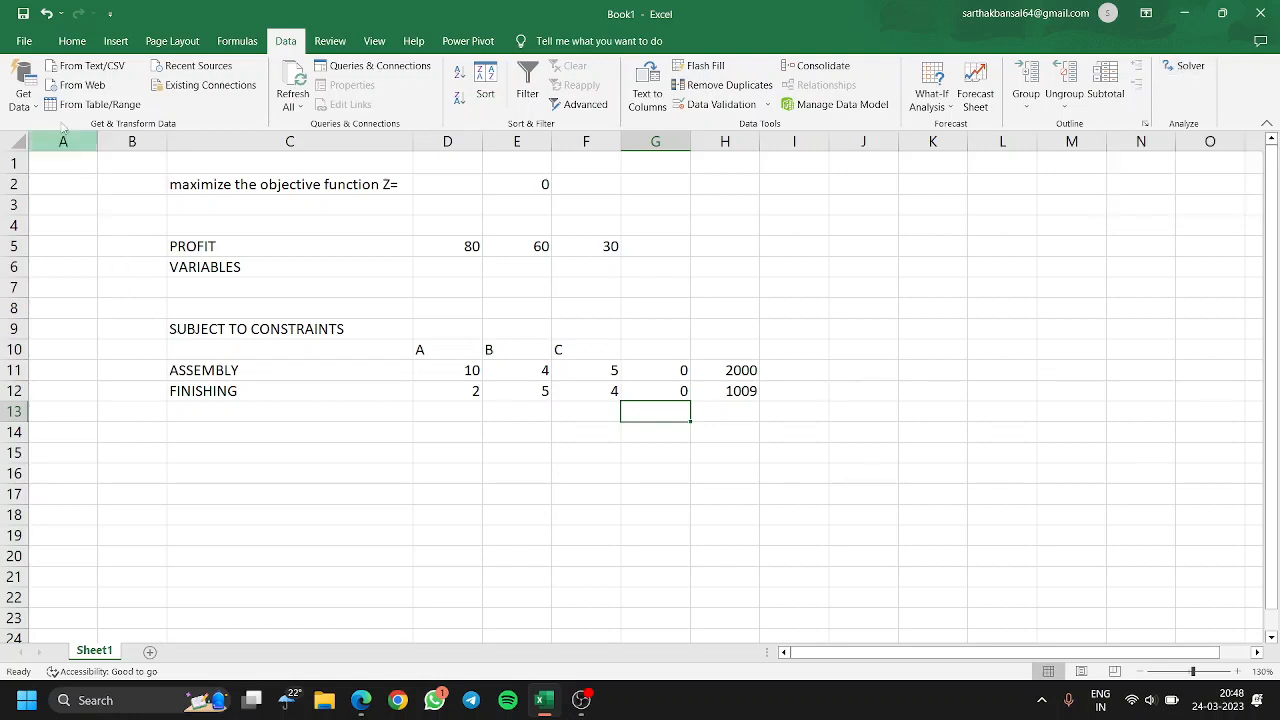
pyautogui.click(24, 41)
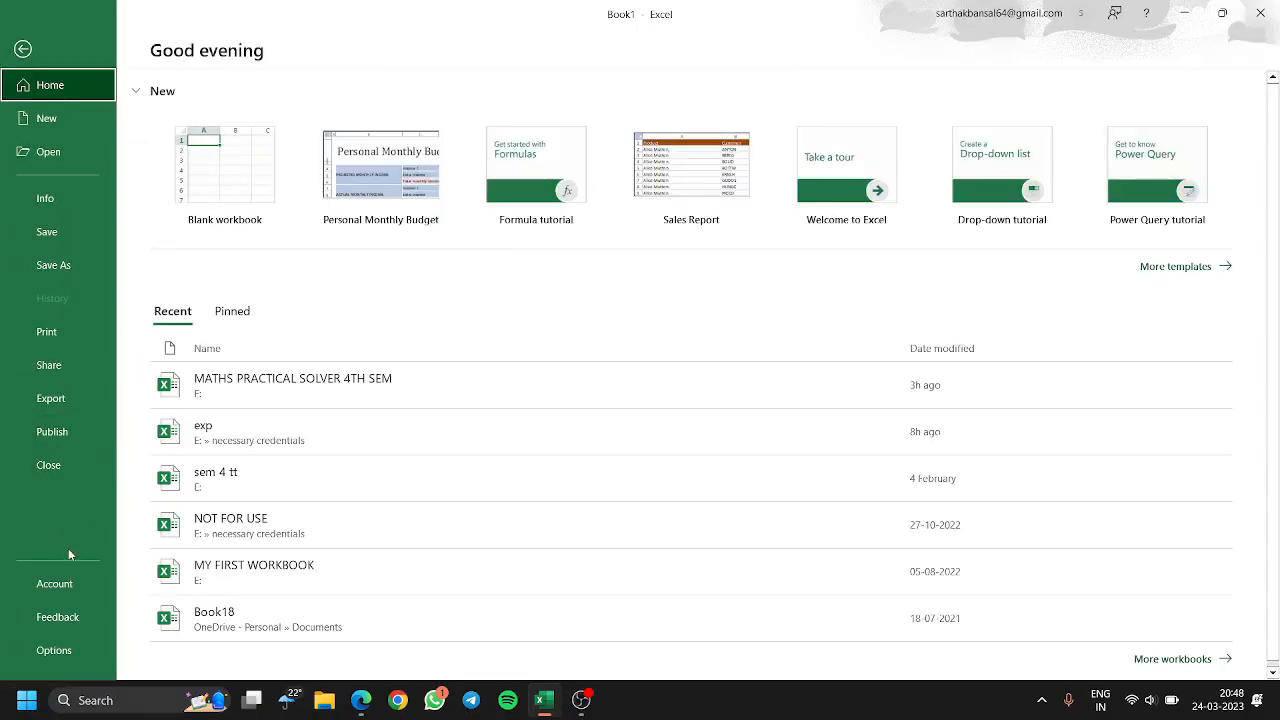
pyautogui.click(63, 650)
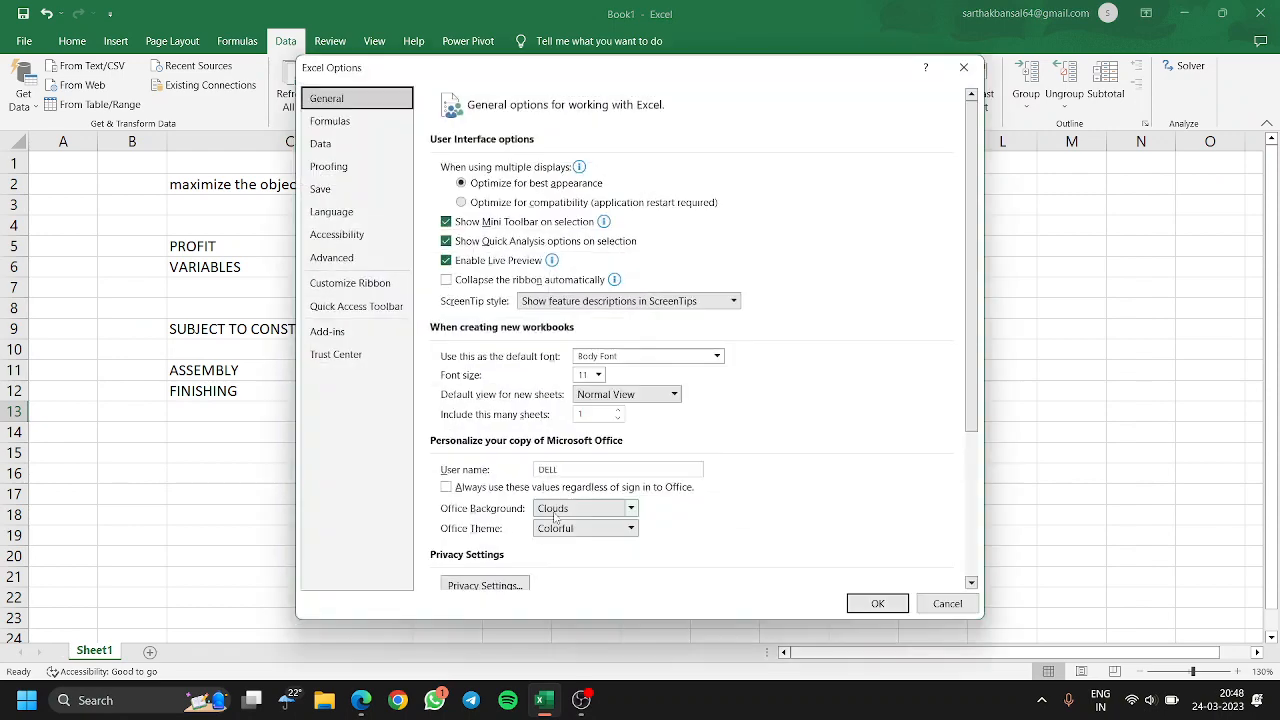
pyautogui.click(362, 337)
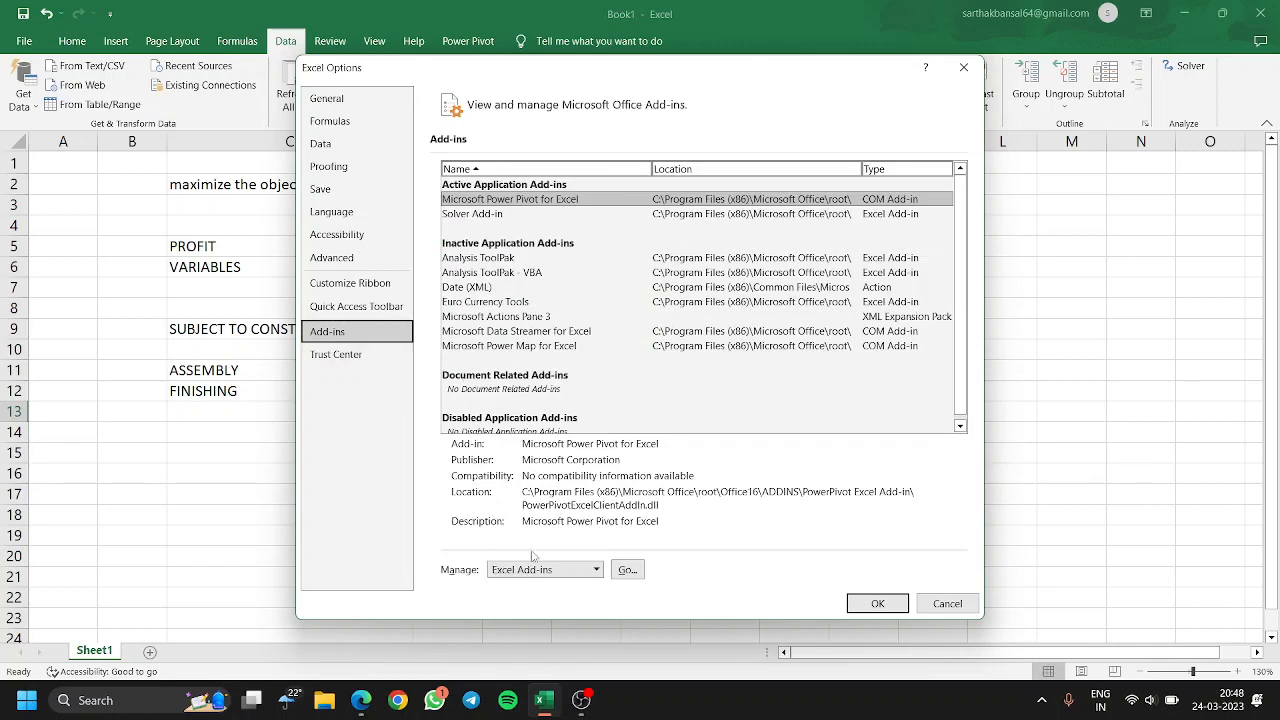
pyautogui.click(627, 570)
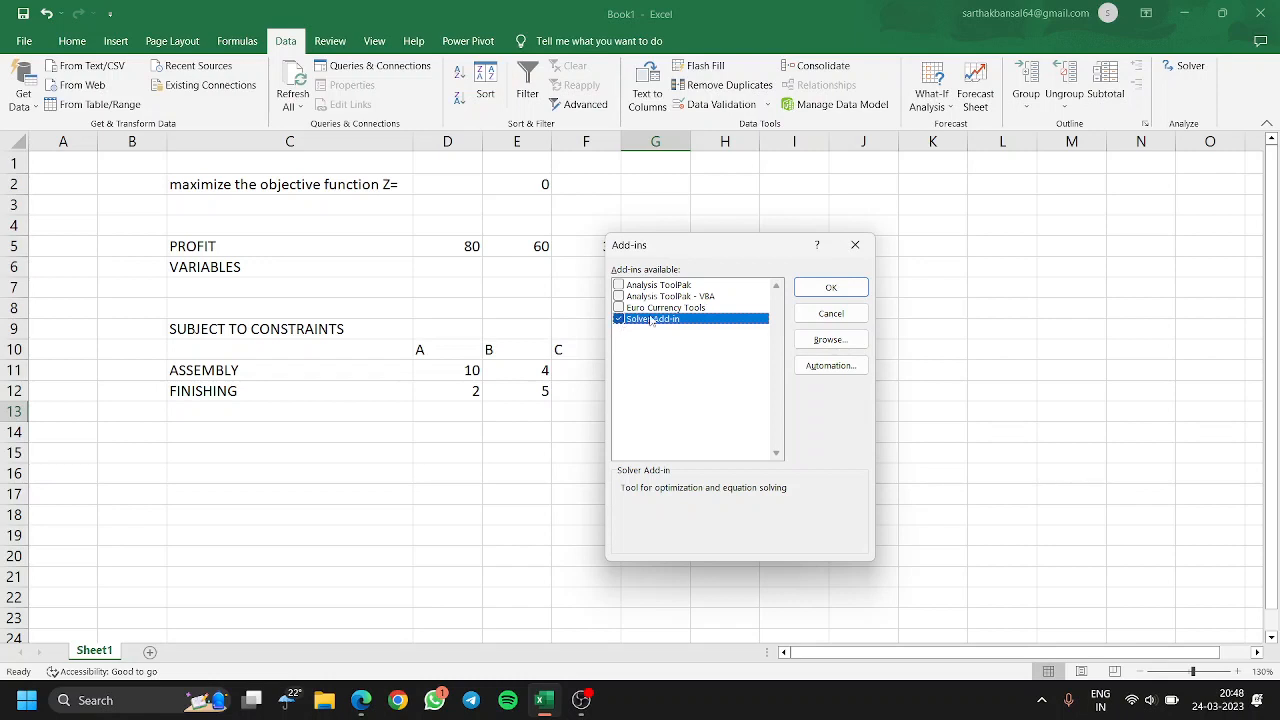
pyautogui.click(830, 287)
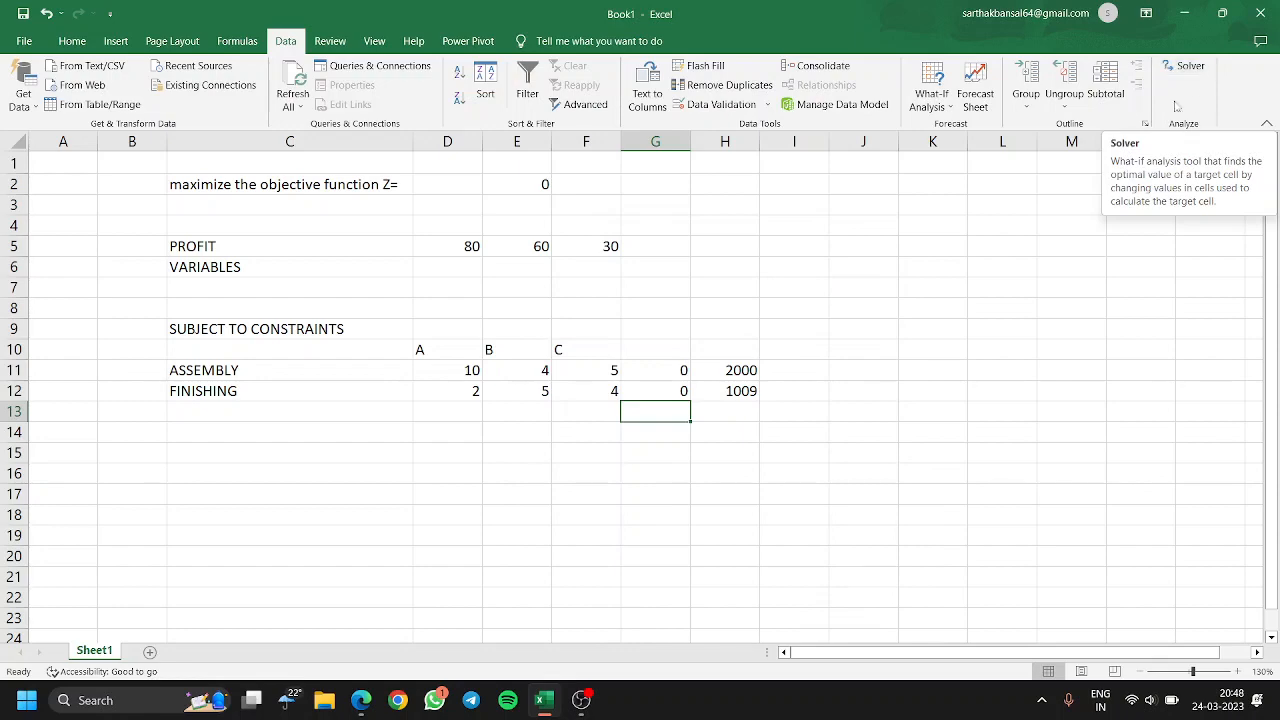
# - Open Solver and set cell E2 as the objective to maximize by changing variable cells D6:F6
pyautogui.click(1187, 68)
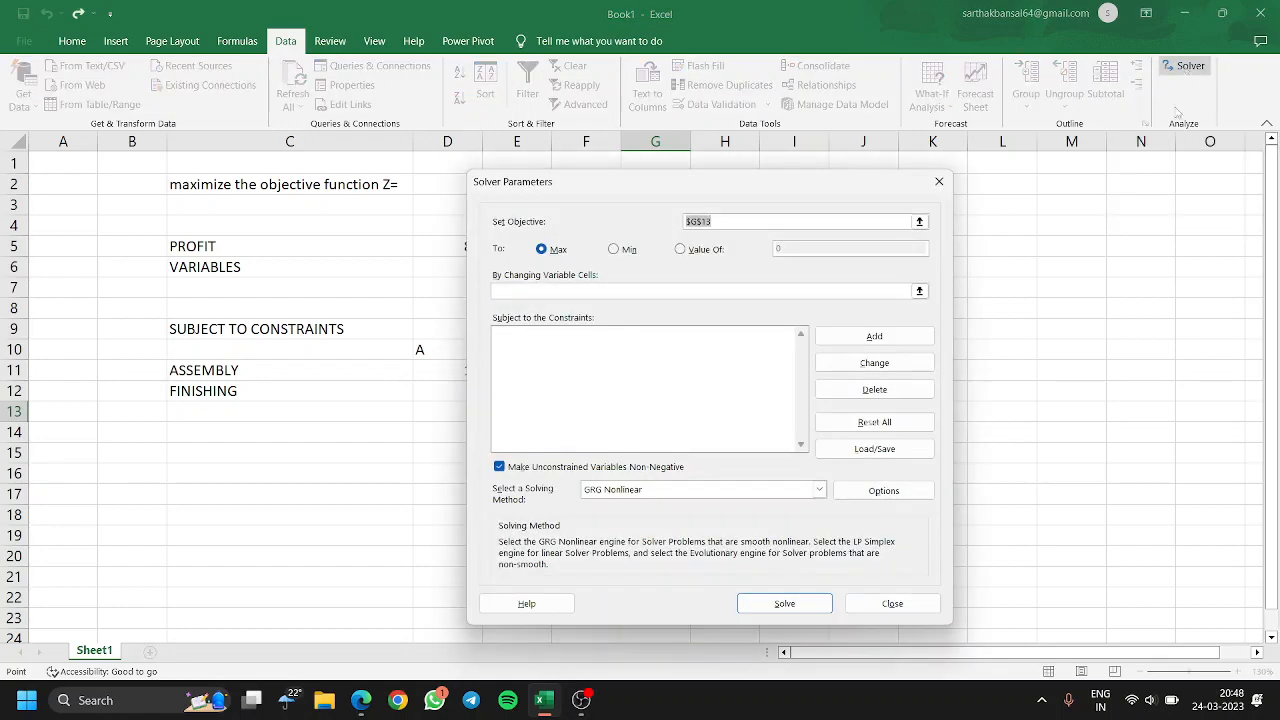
pyautogui.moveTo(554, 191); pyautogui.dragTo(763, 248)
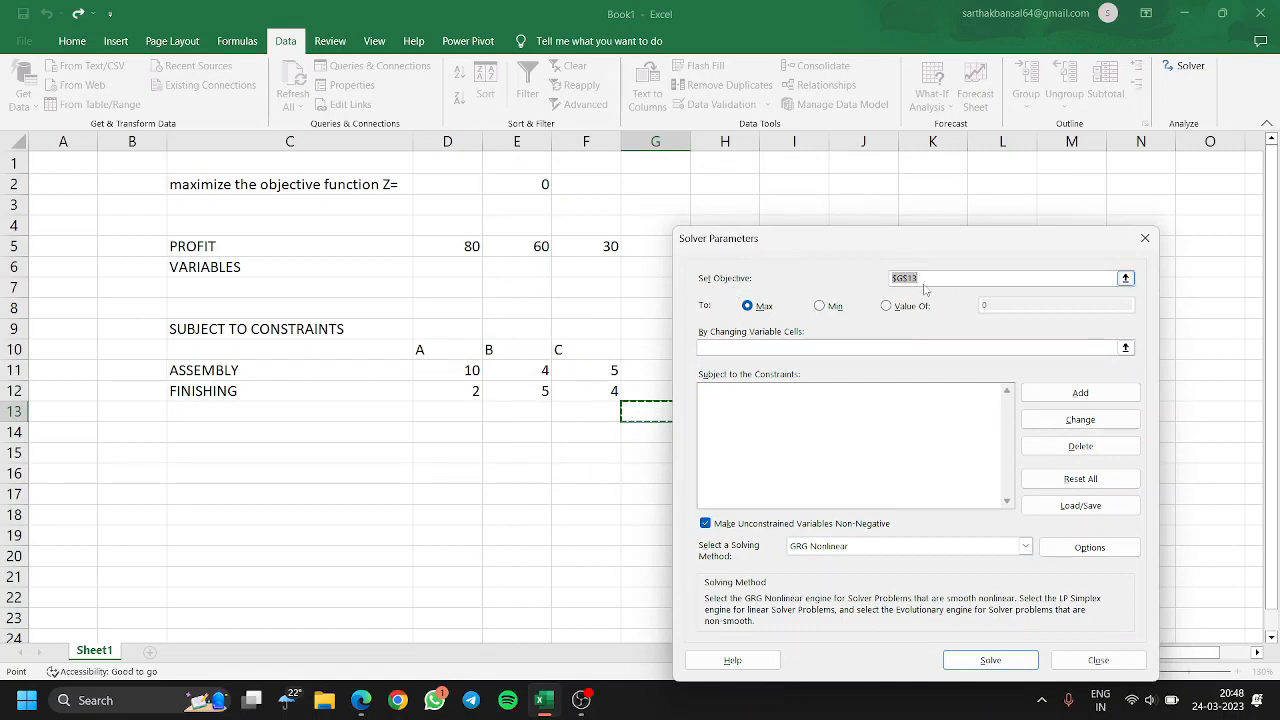
pyautogui.click(532, 186)
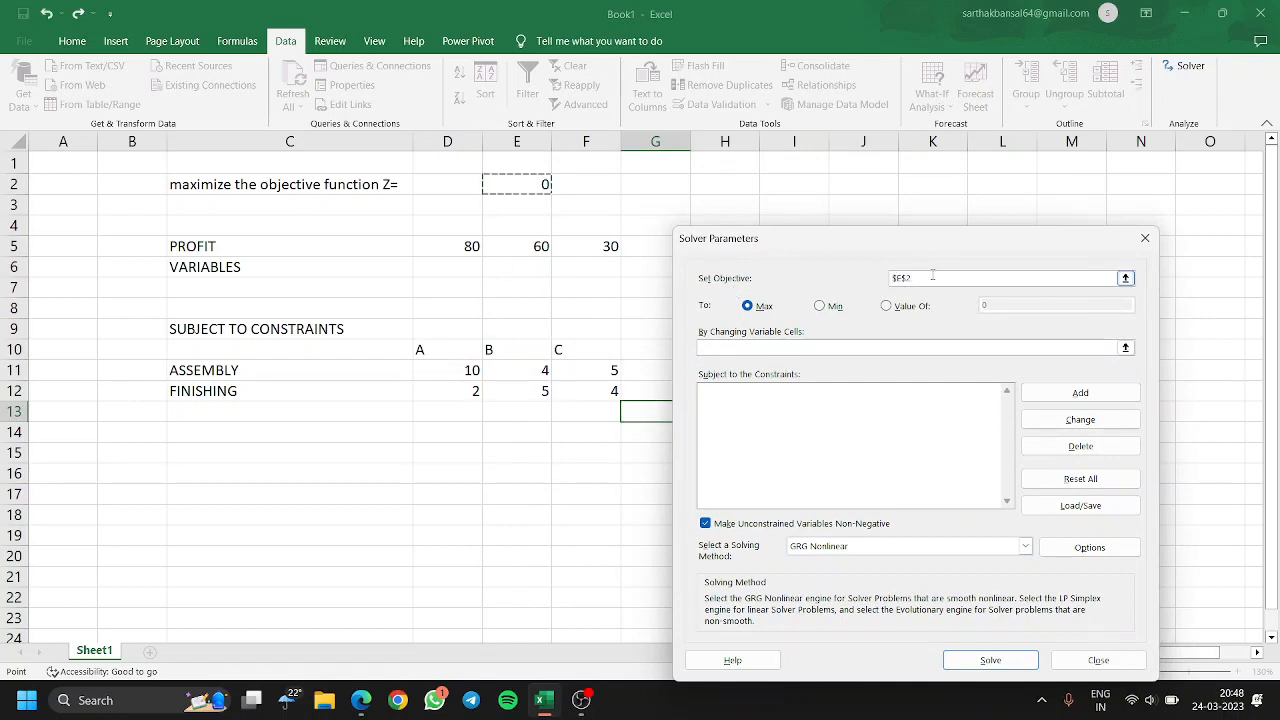
pyautogui.click(758, 306)
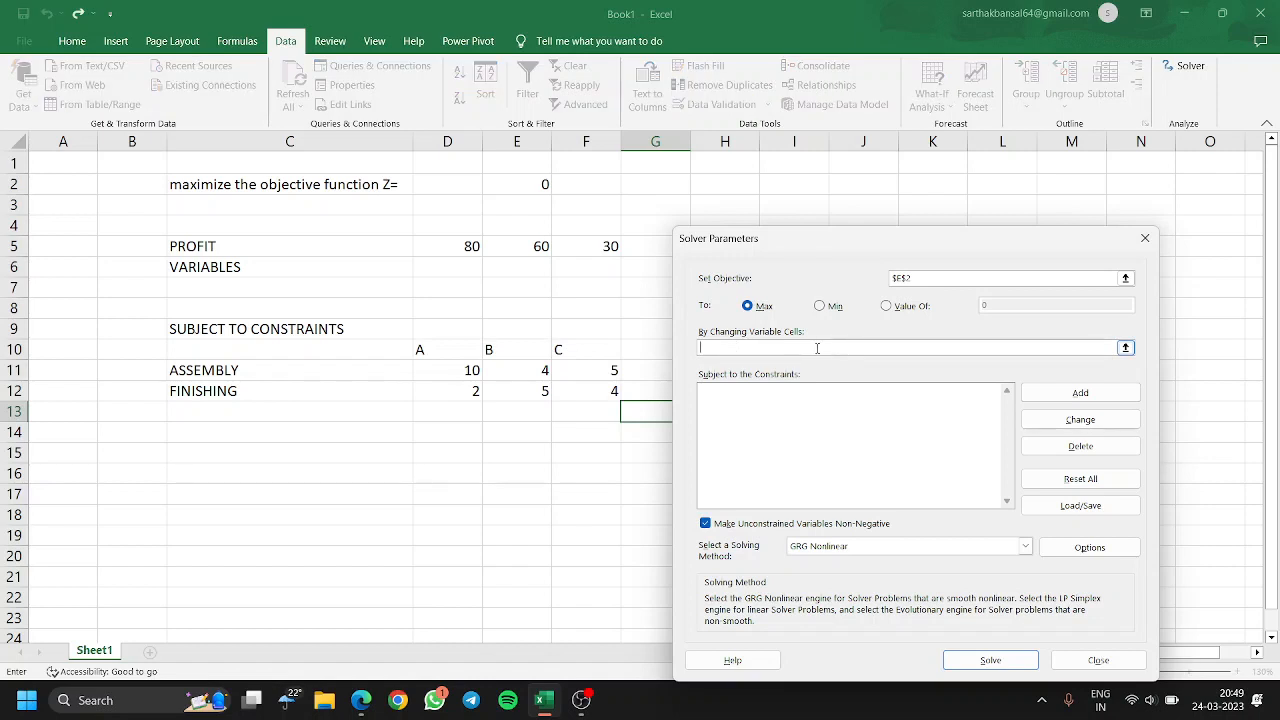
pyautogui.moveTo(424, 268); pyautogui.dragTo(571, 271)
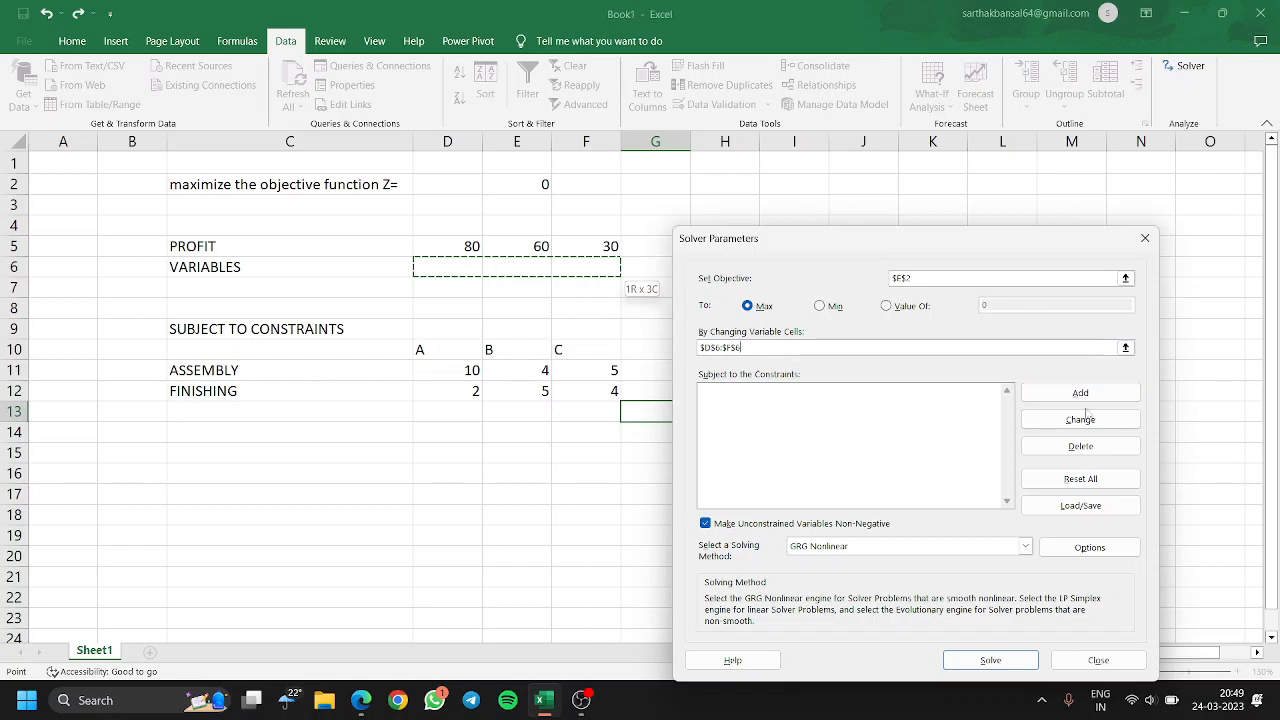
# - Add a Solver constraint that assembly hours in G11 are less than or equal to the limit in H11
pyautogui.click(1089, 399)
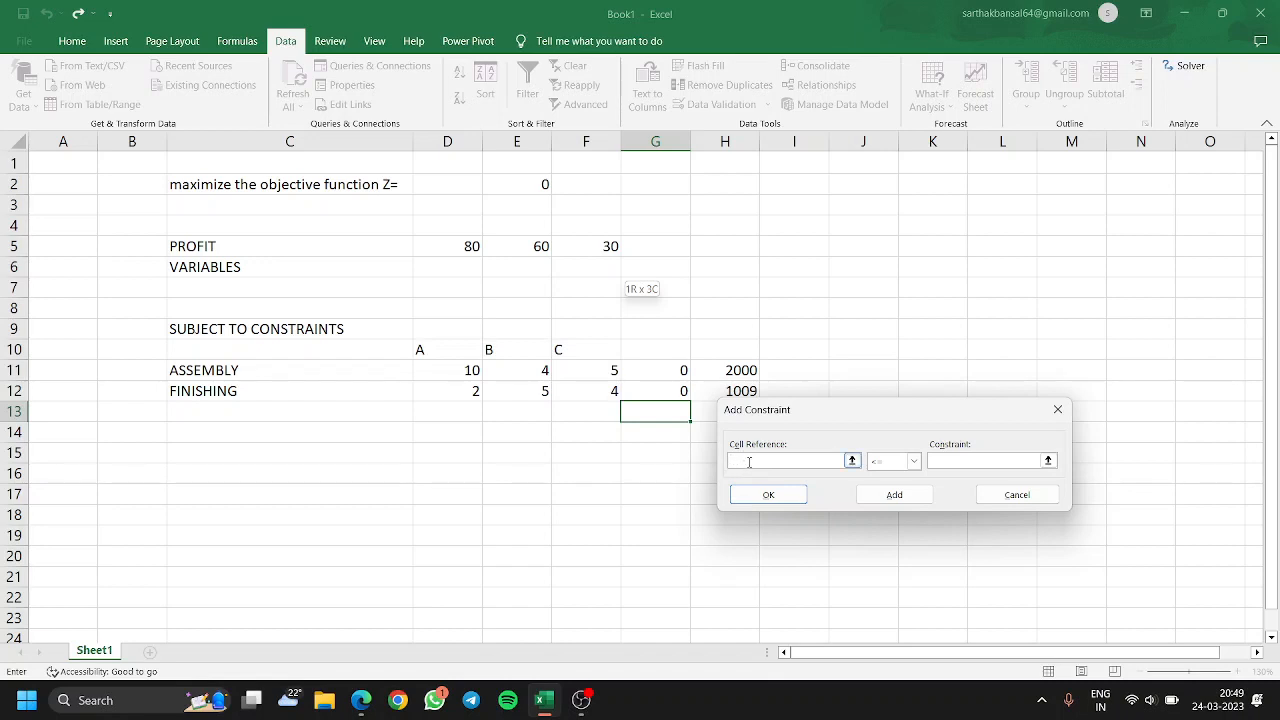
pyautogui.click(656, 370)
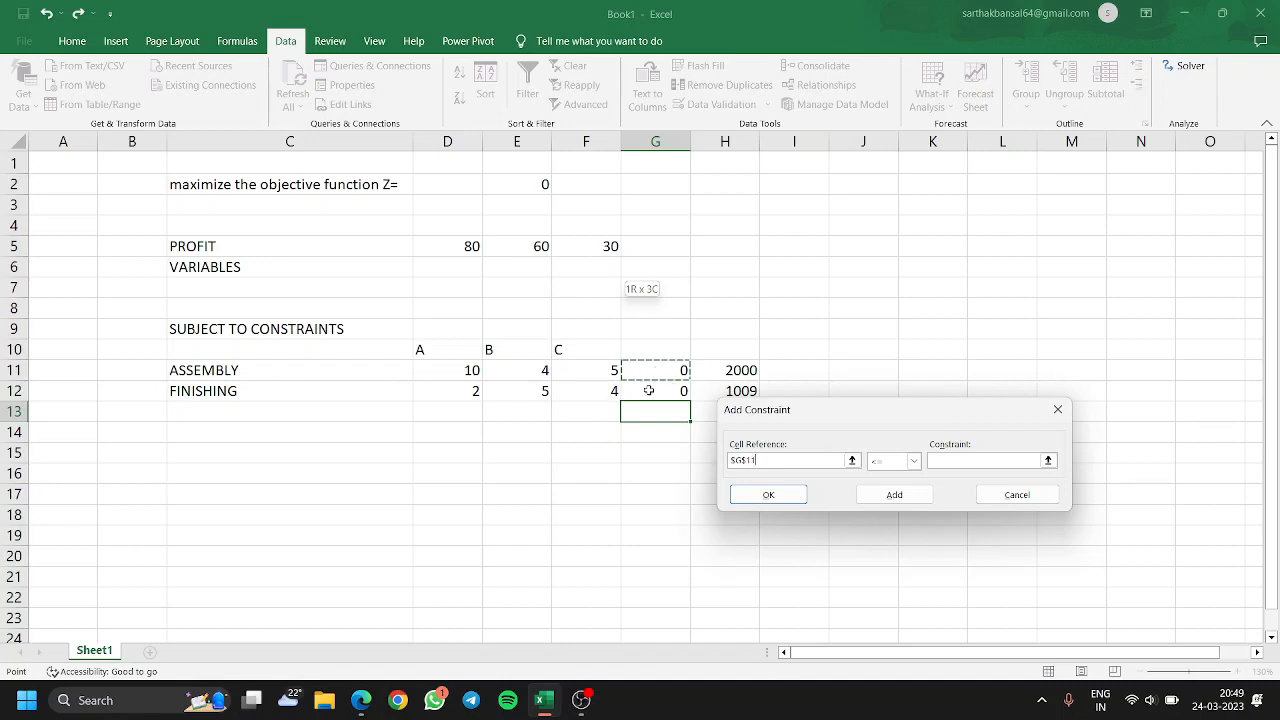
pyautogui.click(914, 462)
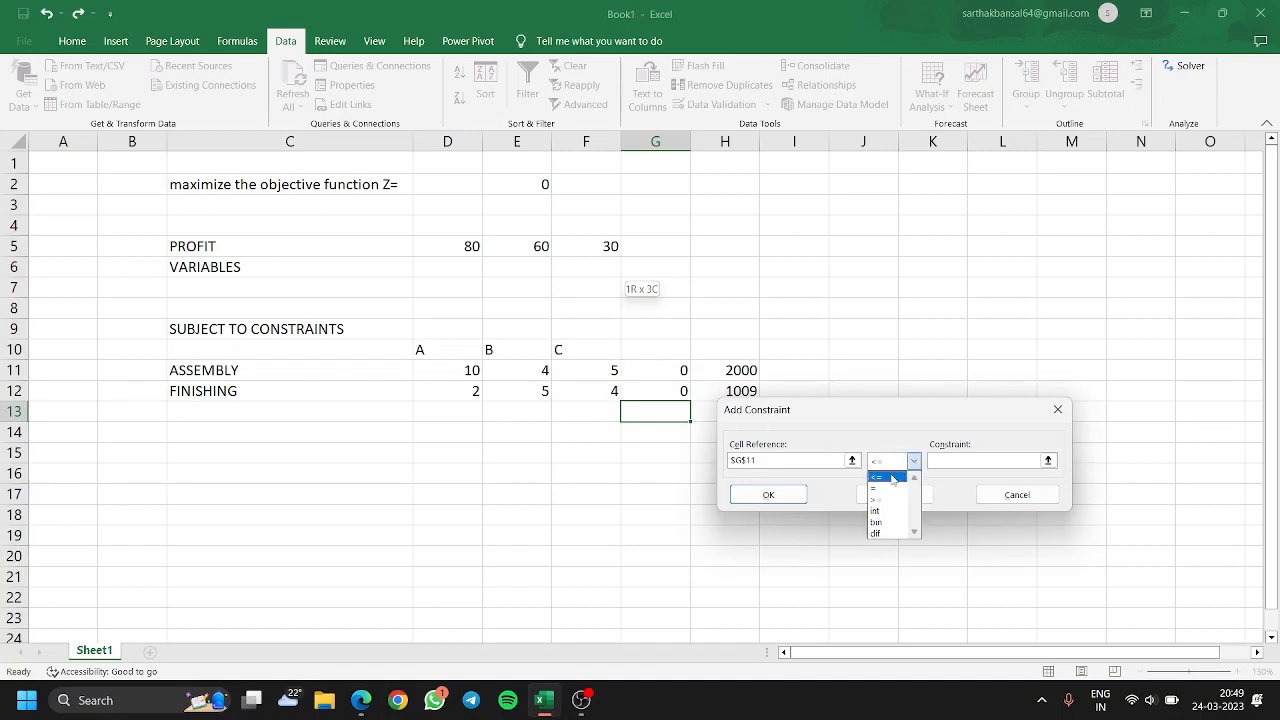
pyautogui.click(893, 479)
pyautogui.click(978, 461)
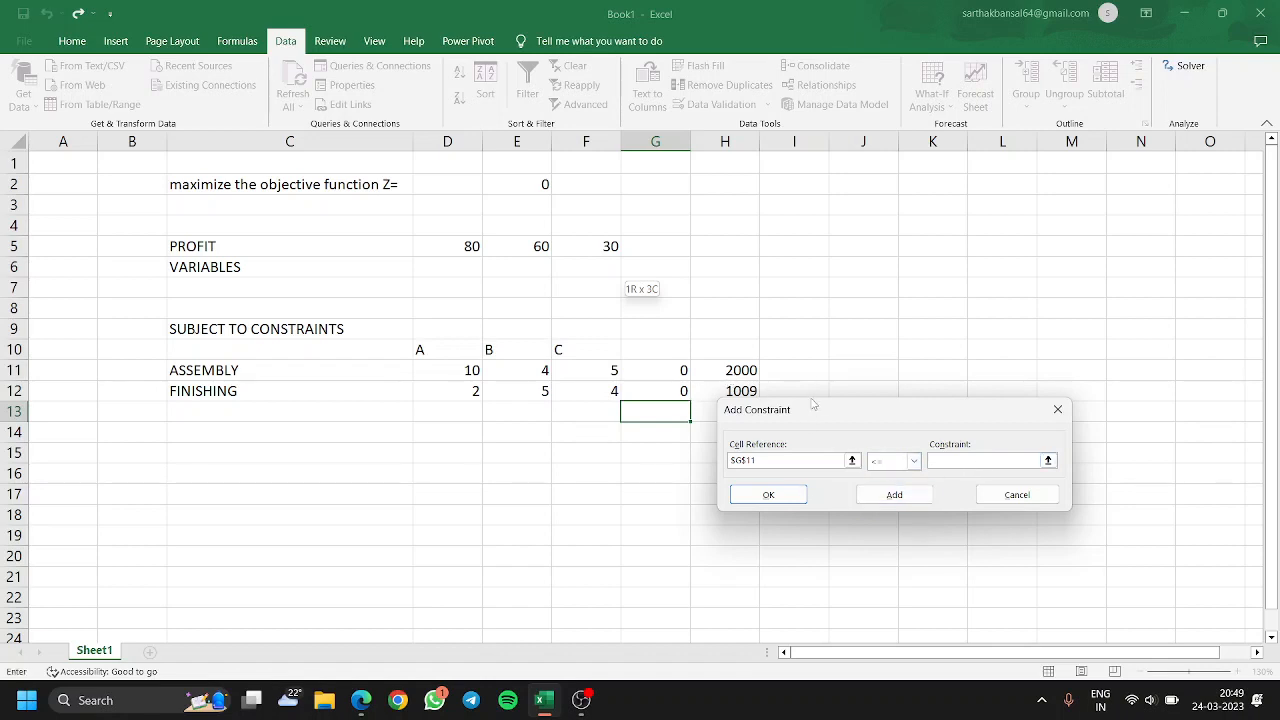
pyautogui.moveTo(853, 413); pyautogui.dragTo(945, 329)
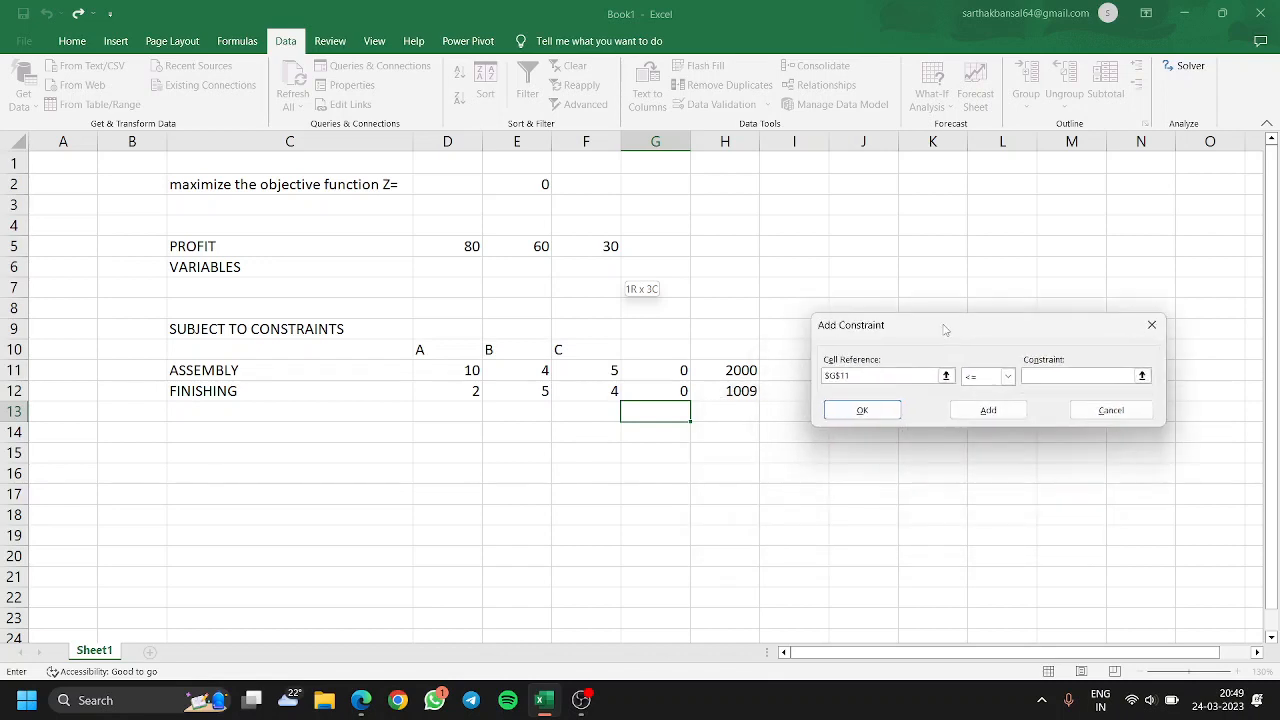
pyautogui.click(752, 371)
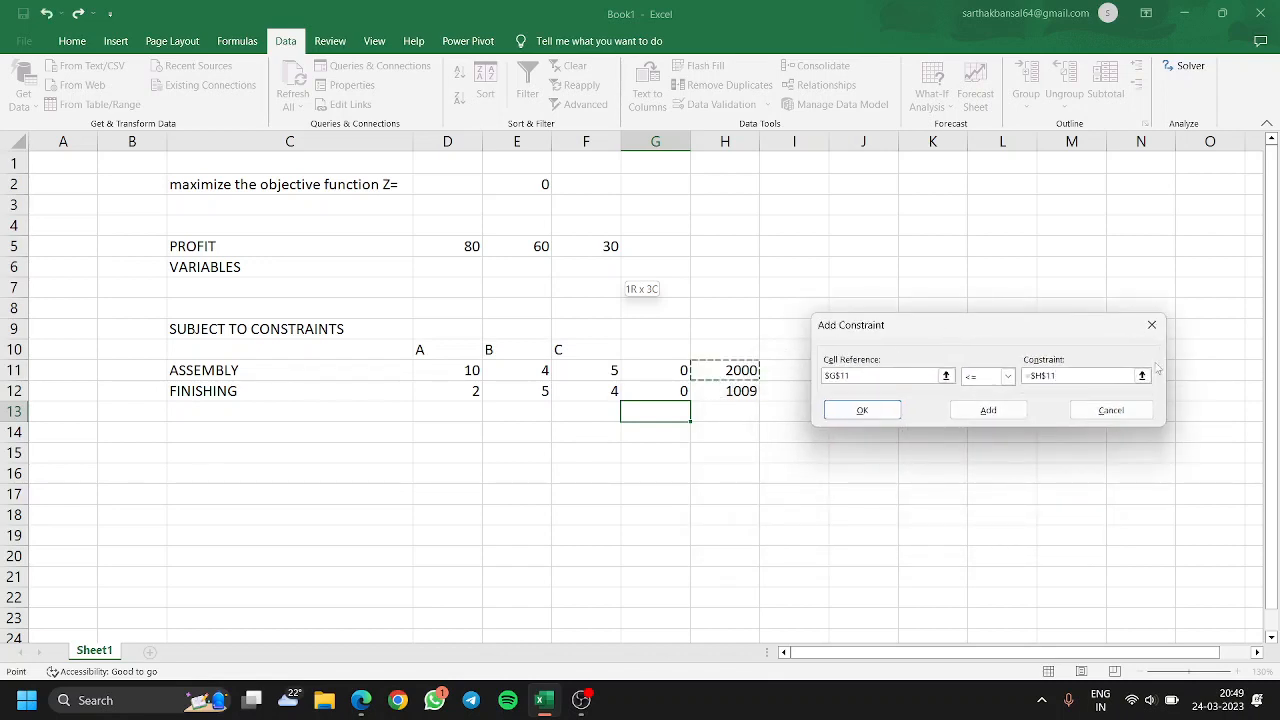
pyautogui.click(1001, 408)
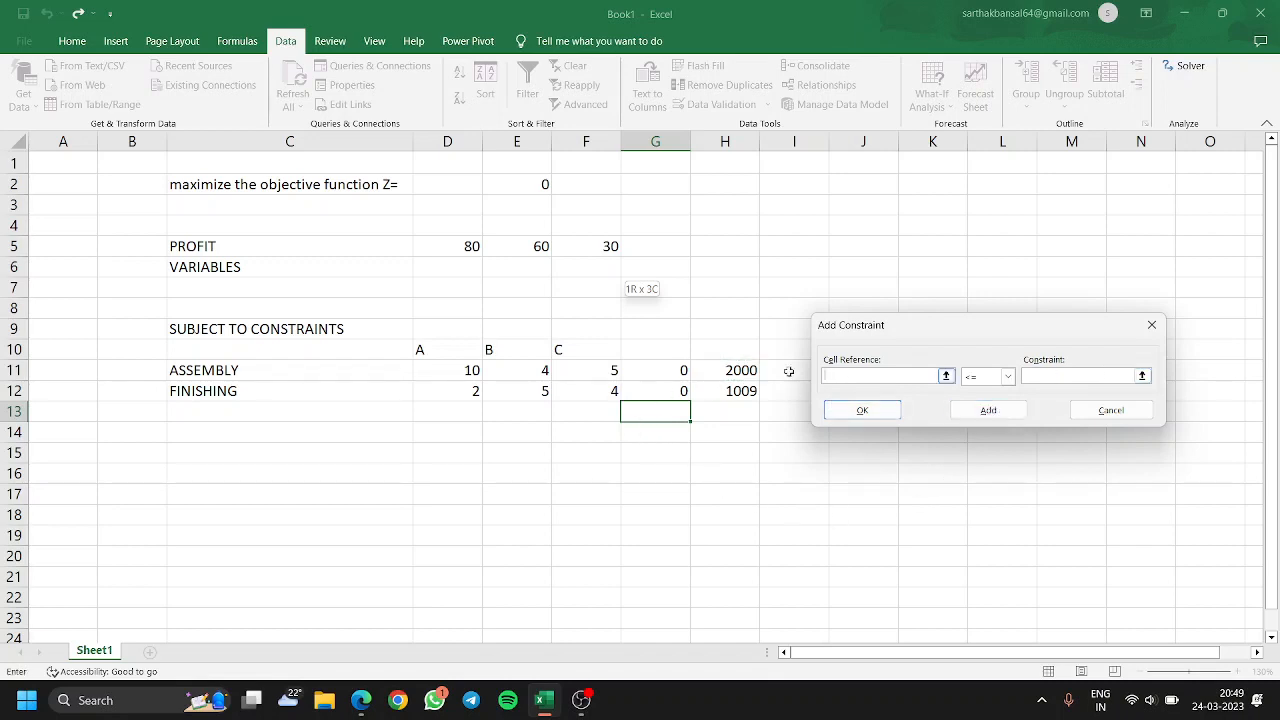
# - Add a second Solver constraint, G12 <= H12, for finishing hours and finish entering constraints
pyautogui.click(661, 398)
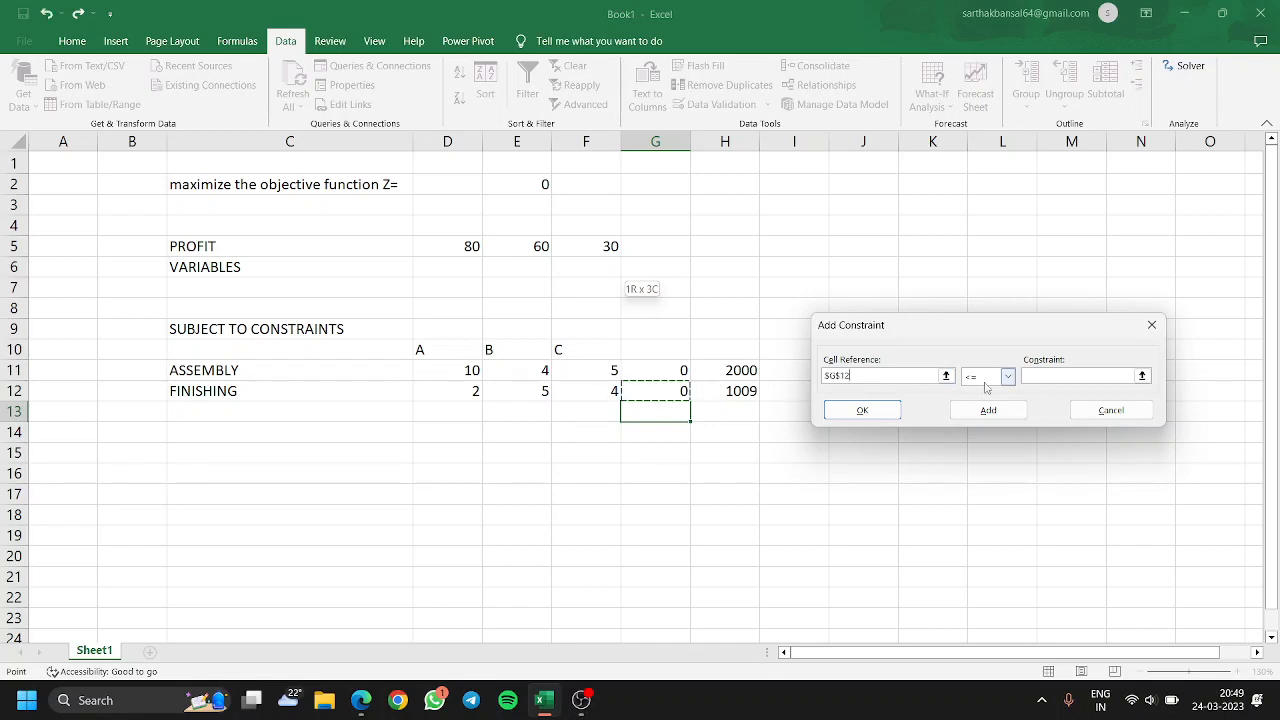
pyautogui.click(1101, 376)
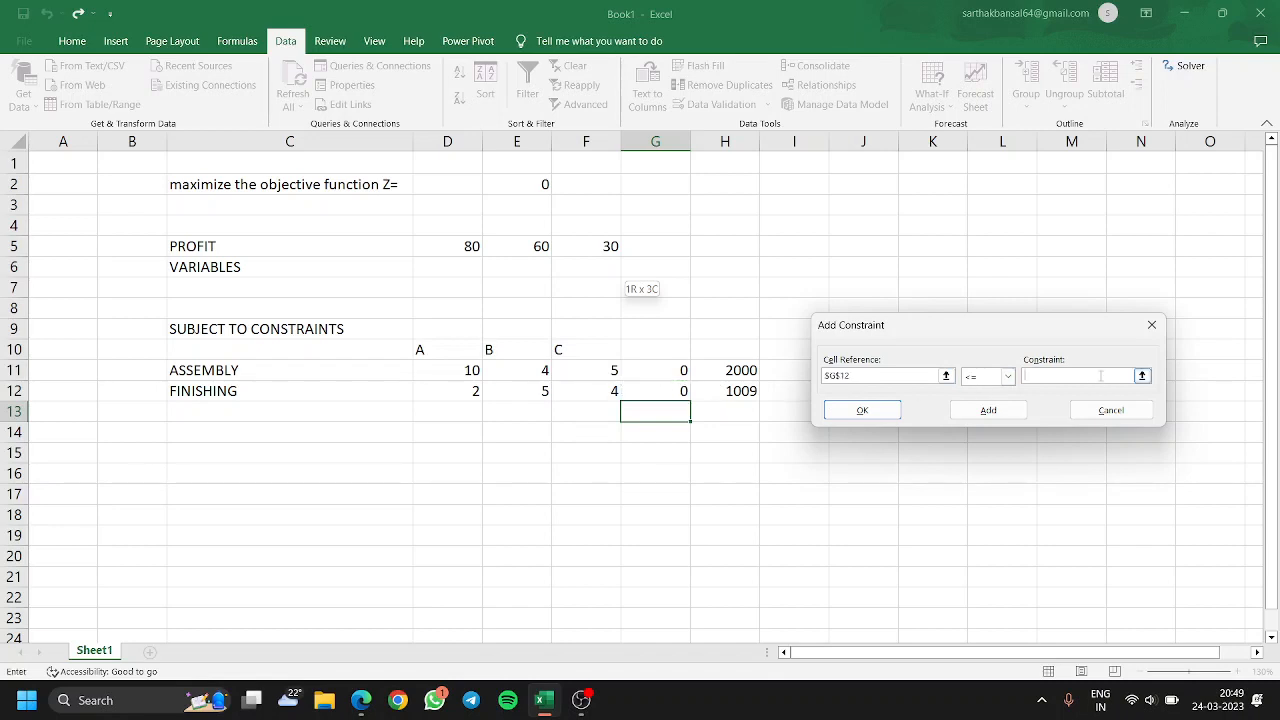
pyautogui.click(726, 395)
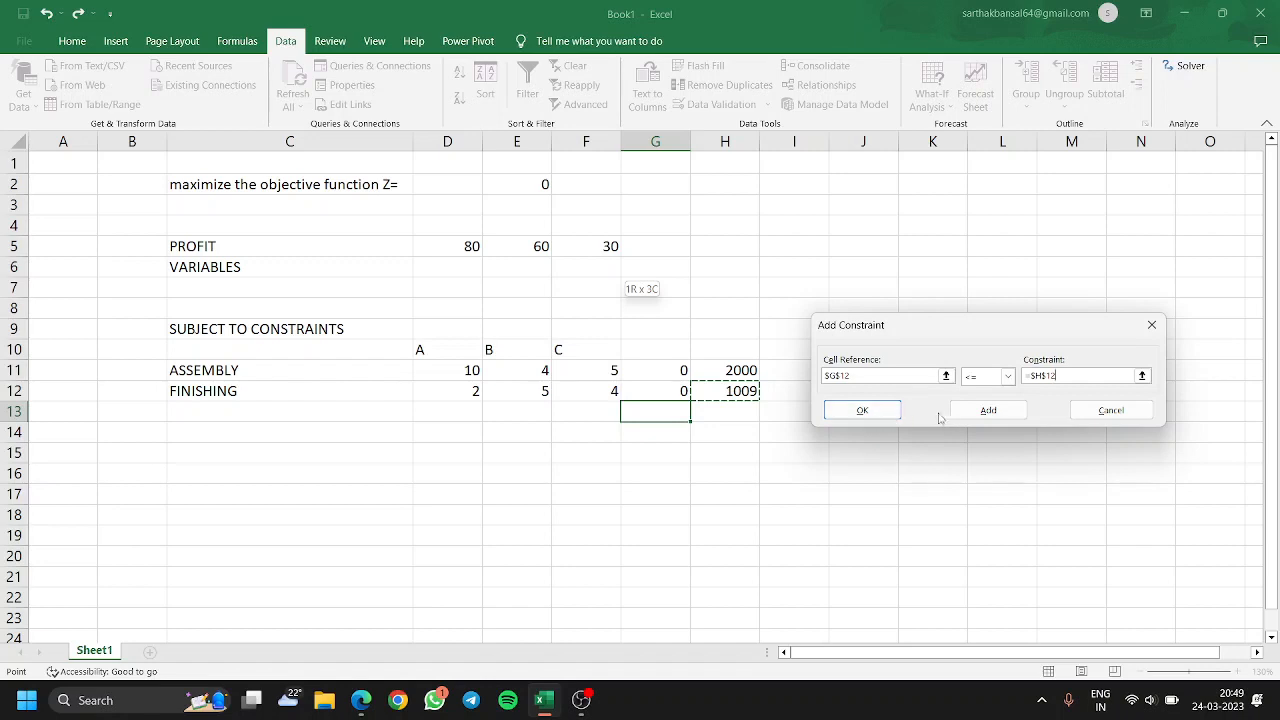
pyautogui.click(866, 409)
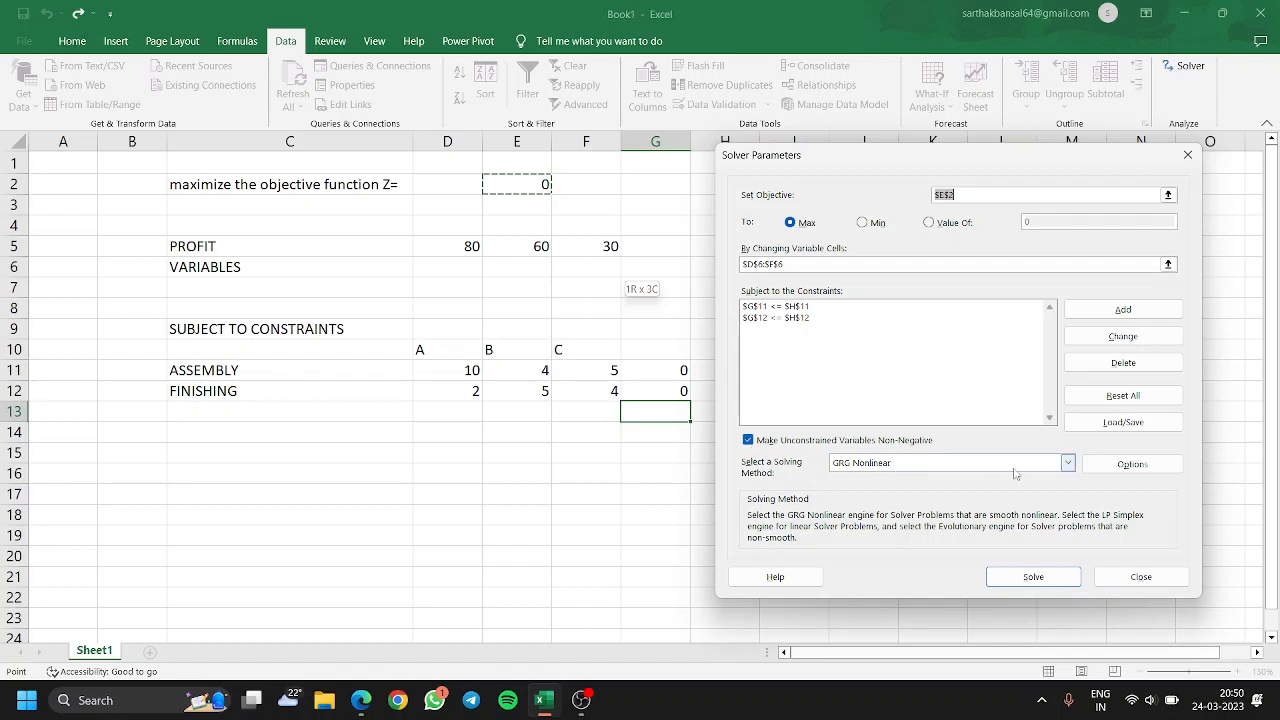
# - Set the solving method to Simplex LP, solve the model and keep the Solver solution
pyautogui.click(1067, 463)
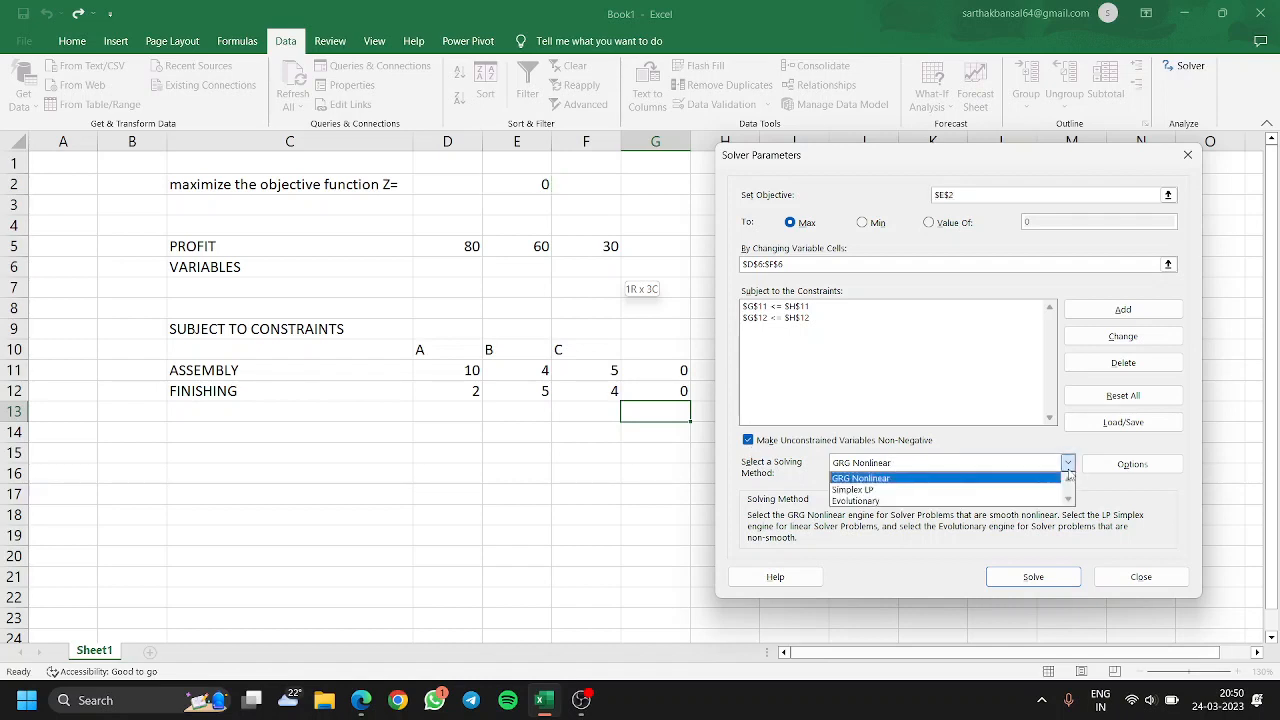
pyautogui.click(892, 491)
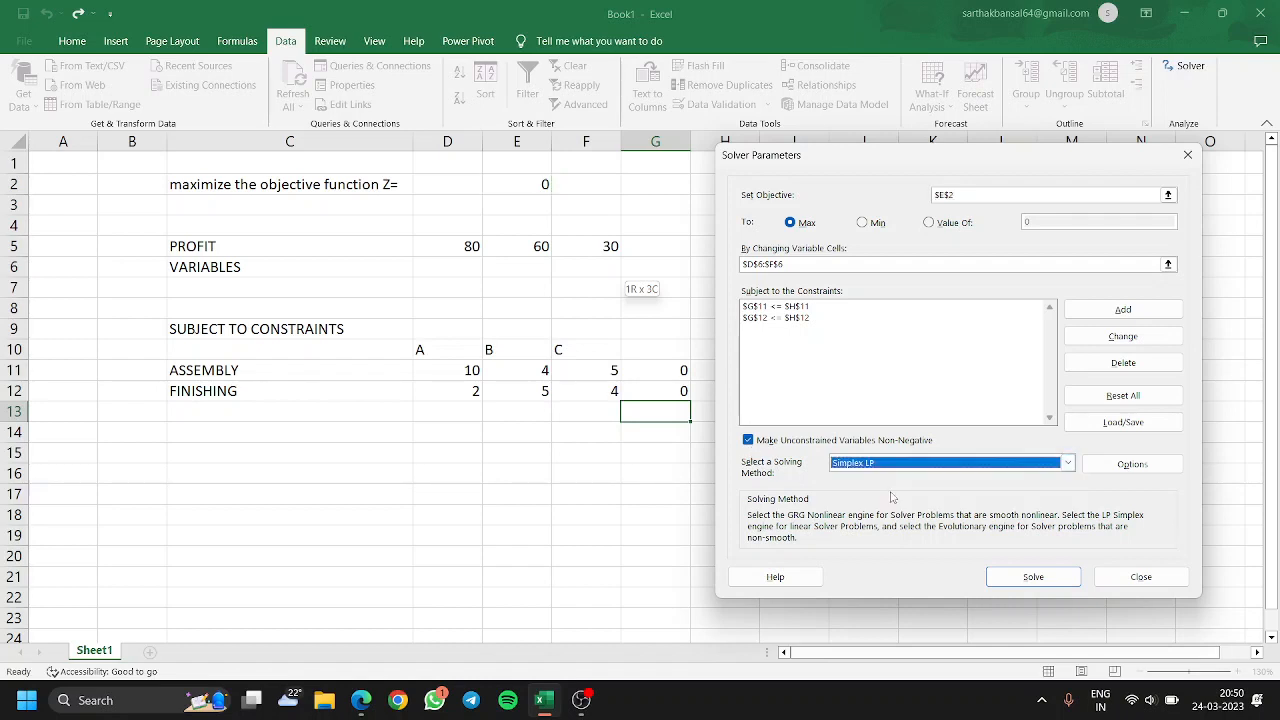
pyautogui.click(1015, 579)
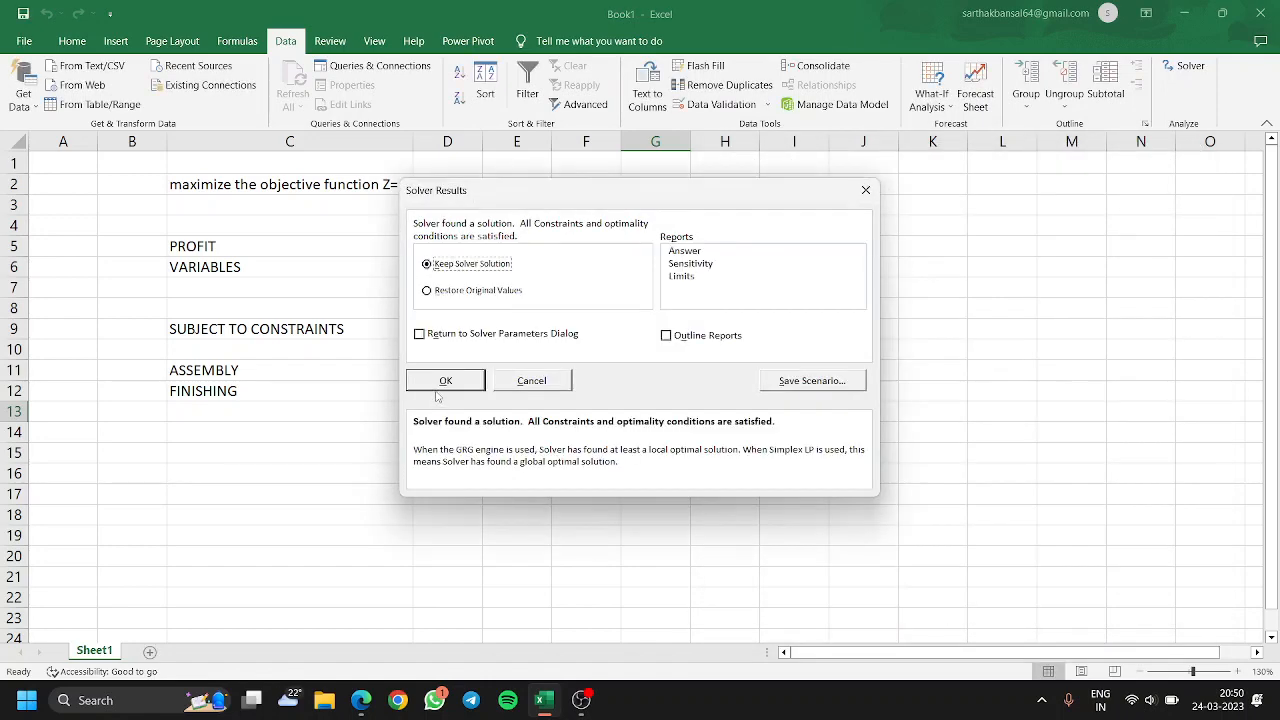
pyautogui.click(442, 384)
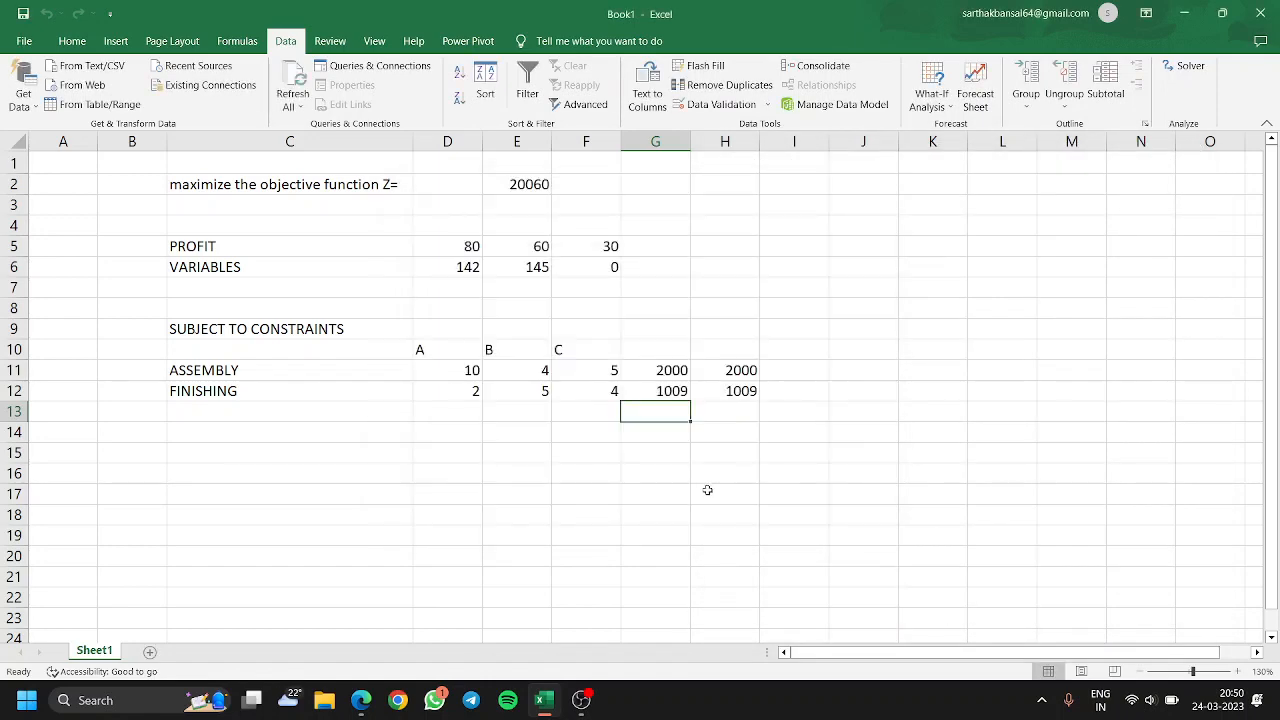
# - Inspect the maximized objective in E2 and the solved variable values in D6, E6 and F6
pyautogui.click(530, 188)
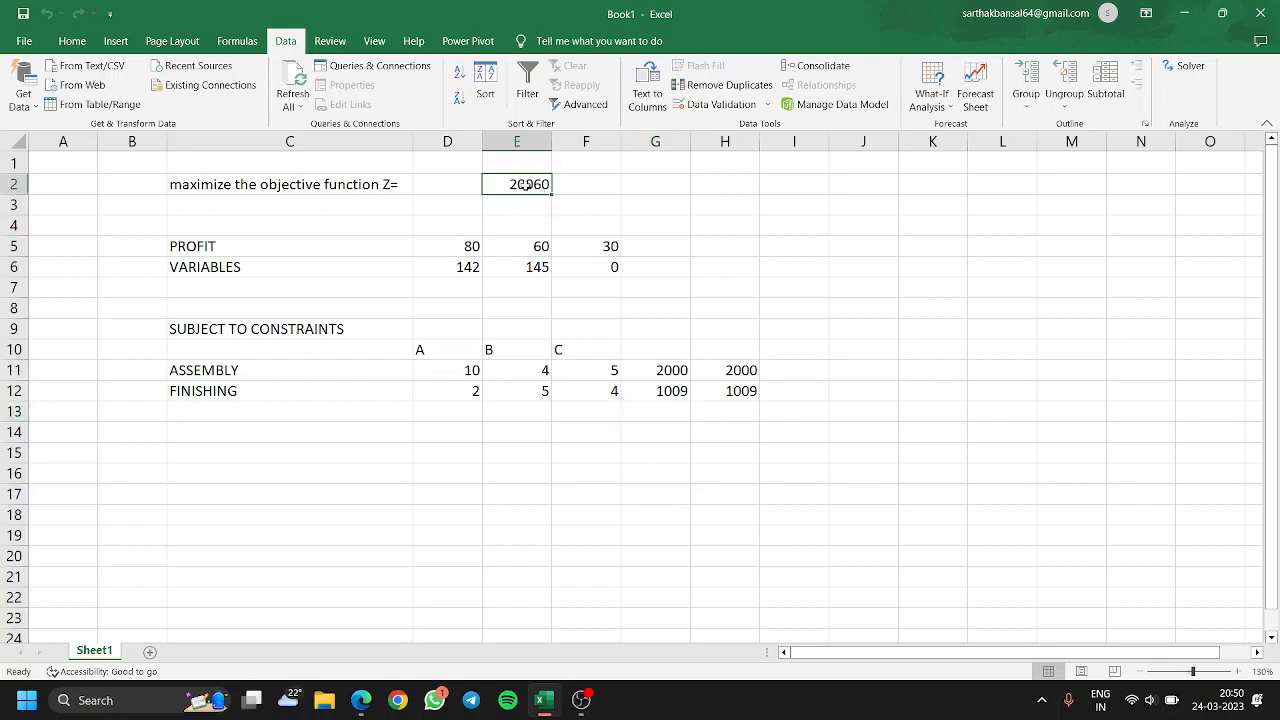
pyautogui.click(468, 266)
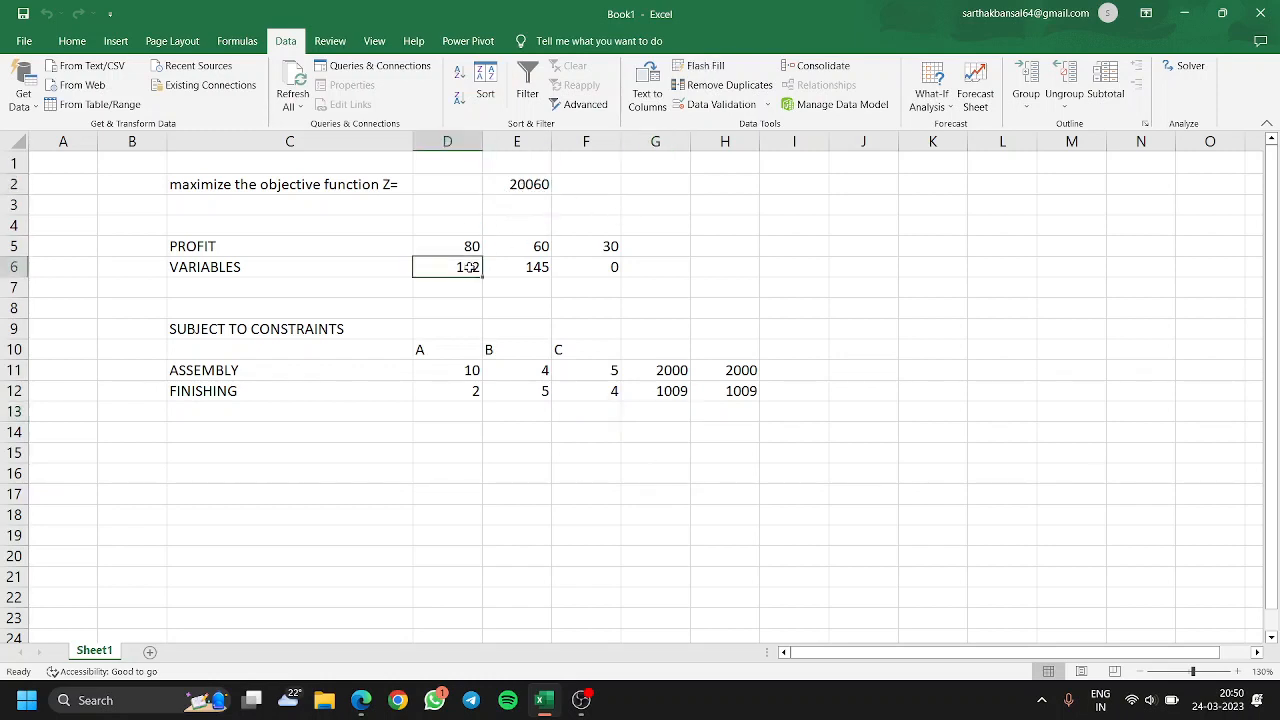
pyautogui.click(509, 268)
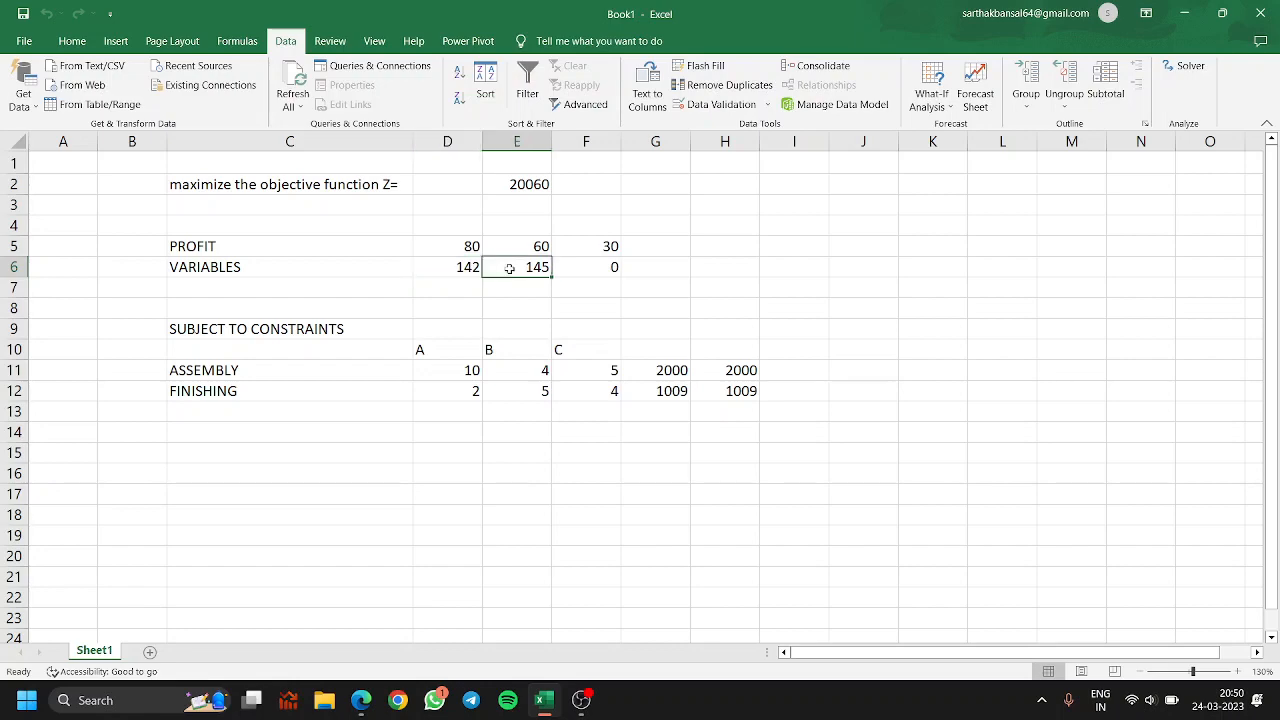
pyautogui.click(605, 273)
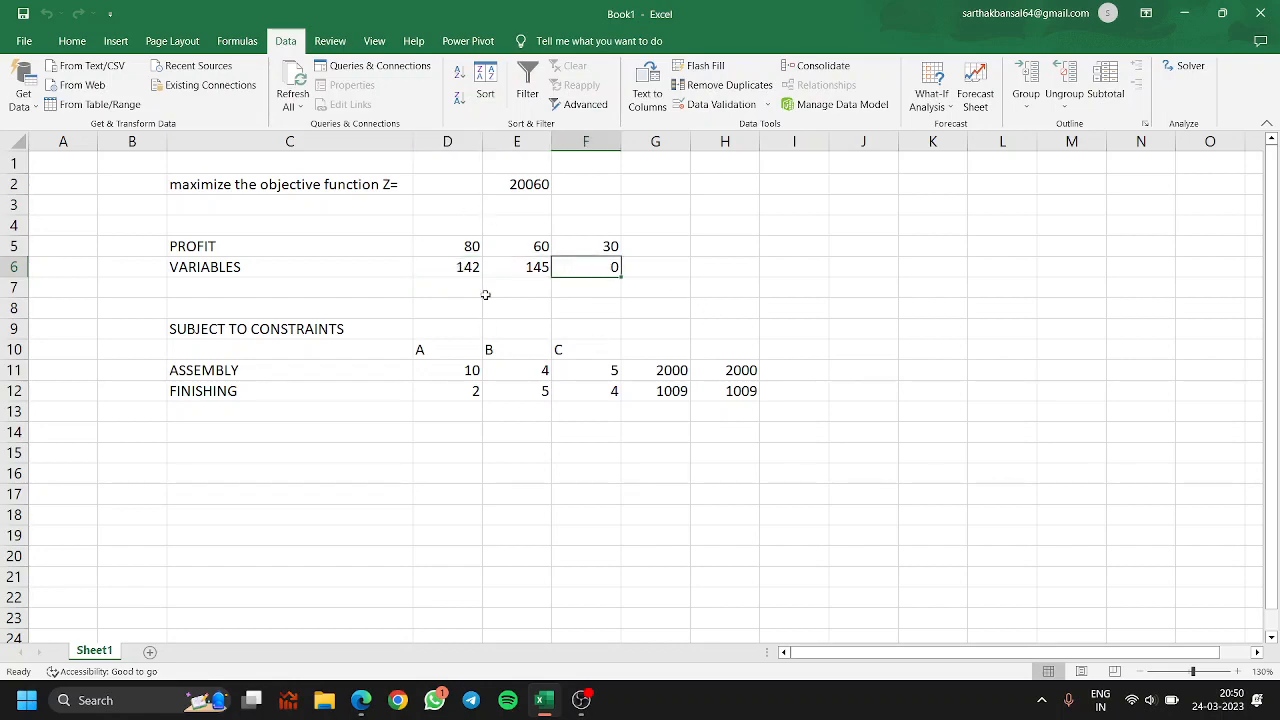
# - Switch to the Business Maths PDF in Edge and find the stated optimum below Simplex Tableau III on page 159
pyautogui.click(362, 702)
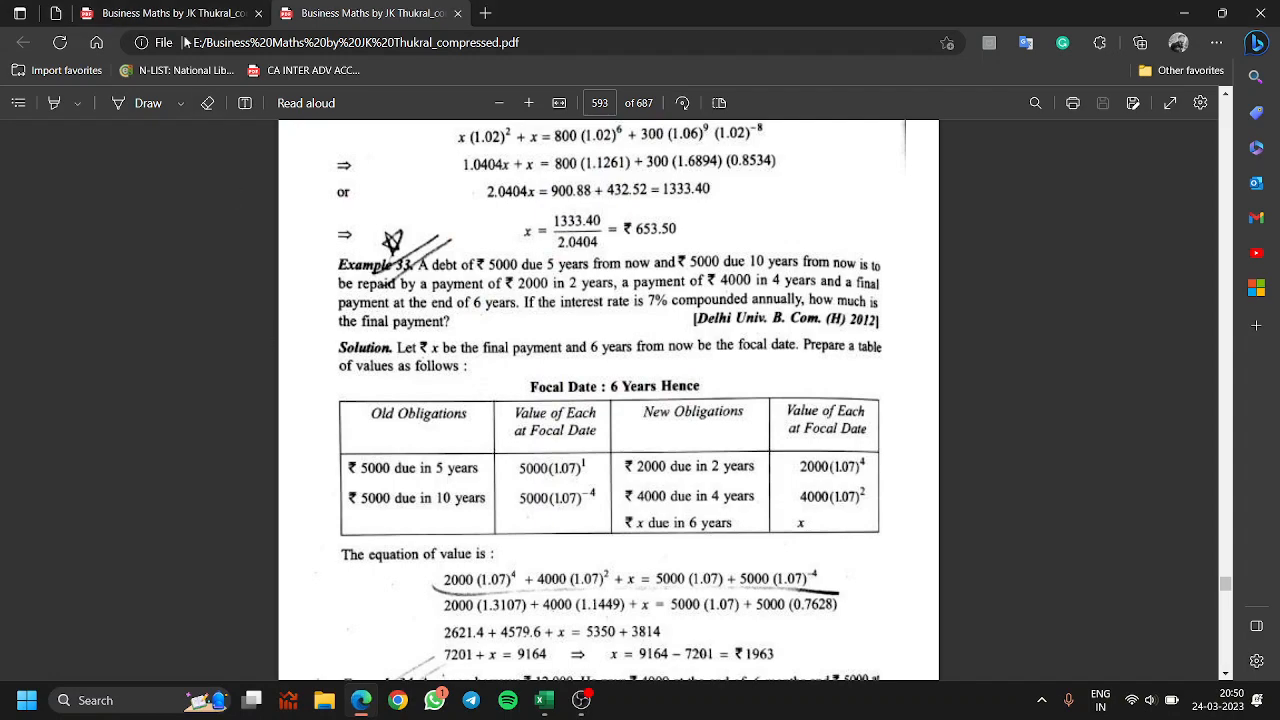
pyautogui.click(170, 13)
pyautogui.scroll(-10, 430, 450)
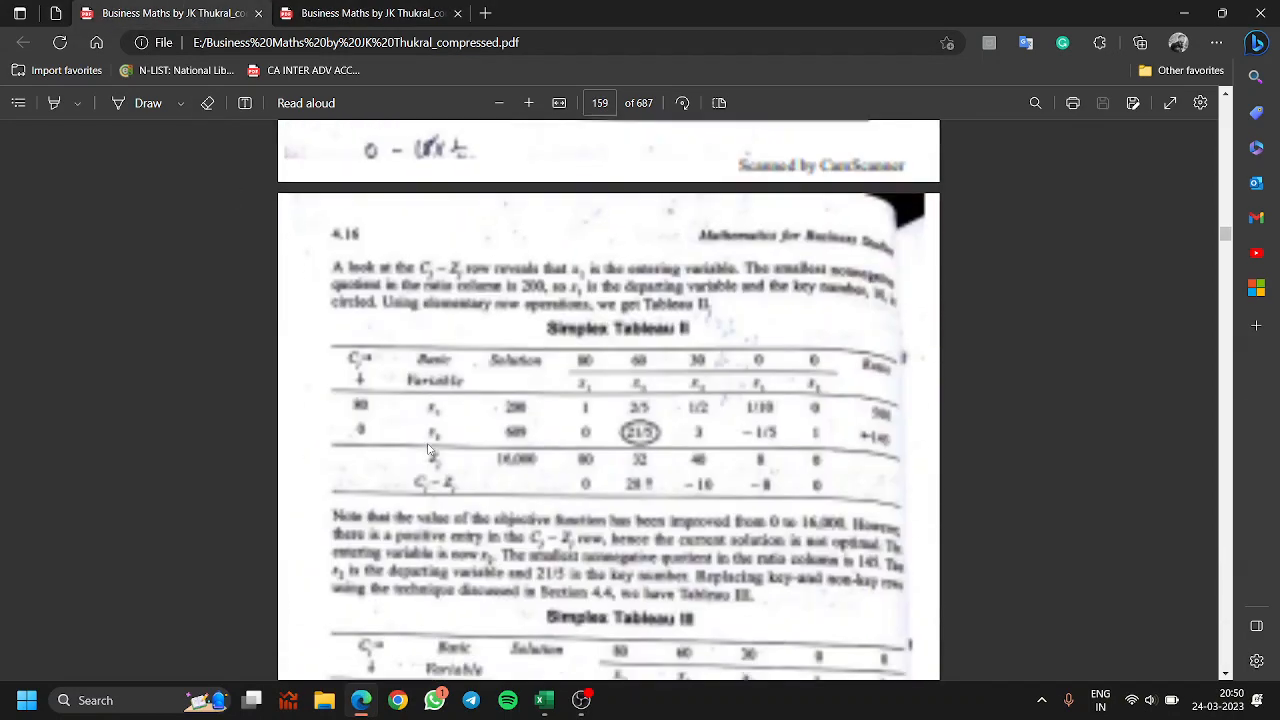
pyautogui.scroll(-10, 430, 450)
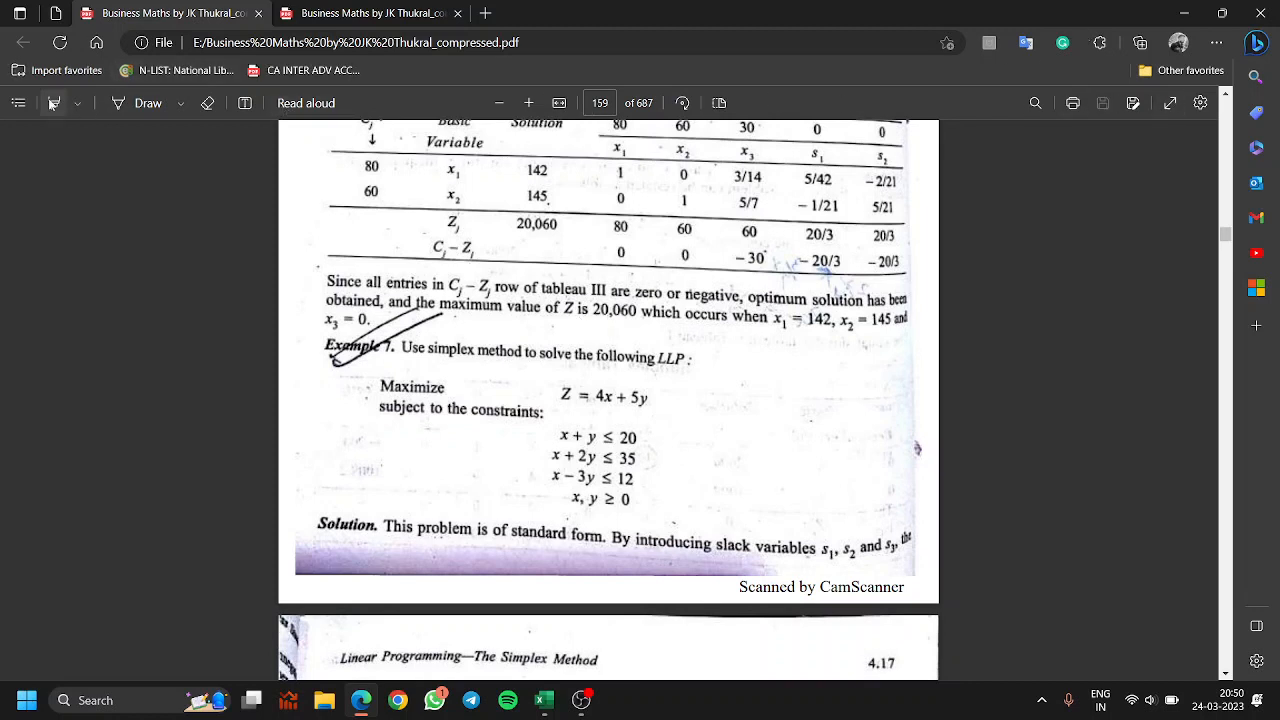
# - Underline the textbook's maximum value of Z and its x1, x2 and x3 values with the Draw pen
pyautogui.click(113, 103)
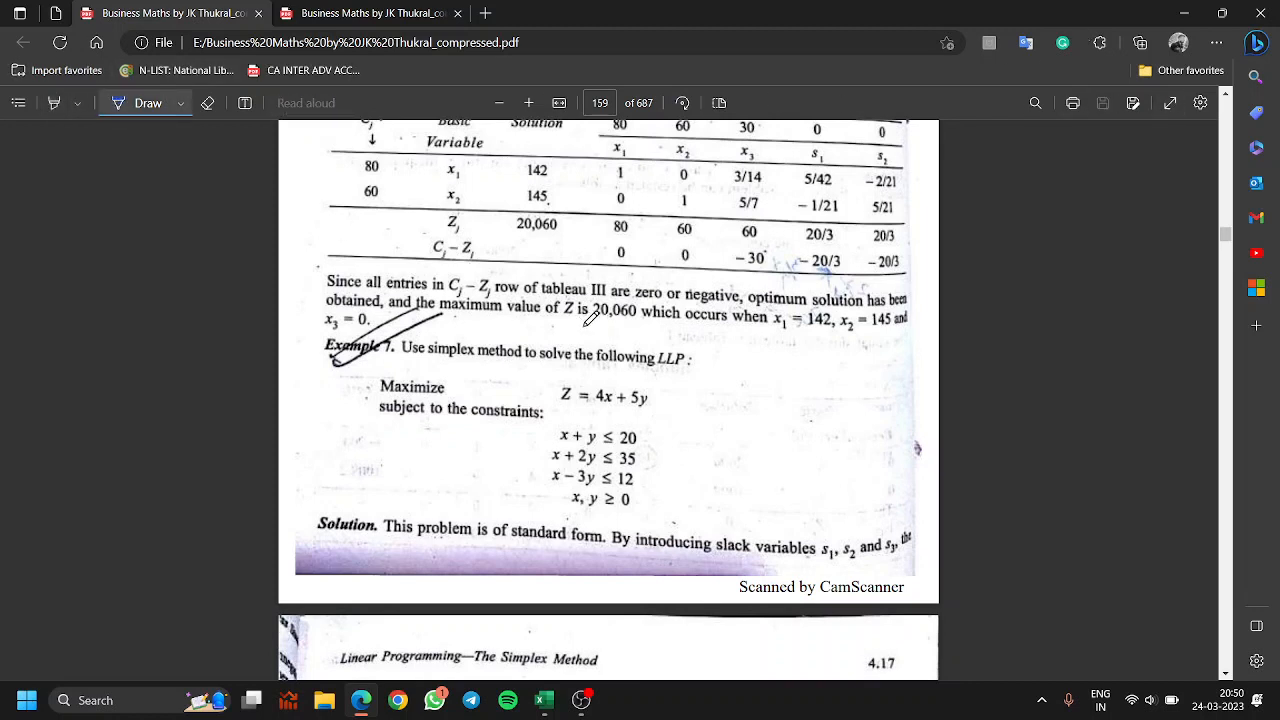
pyautogui.moveTo(450, 313); pyautogui.dragTo(642, 318)
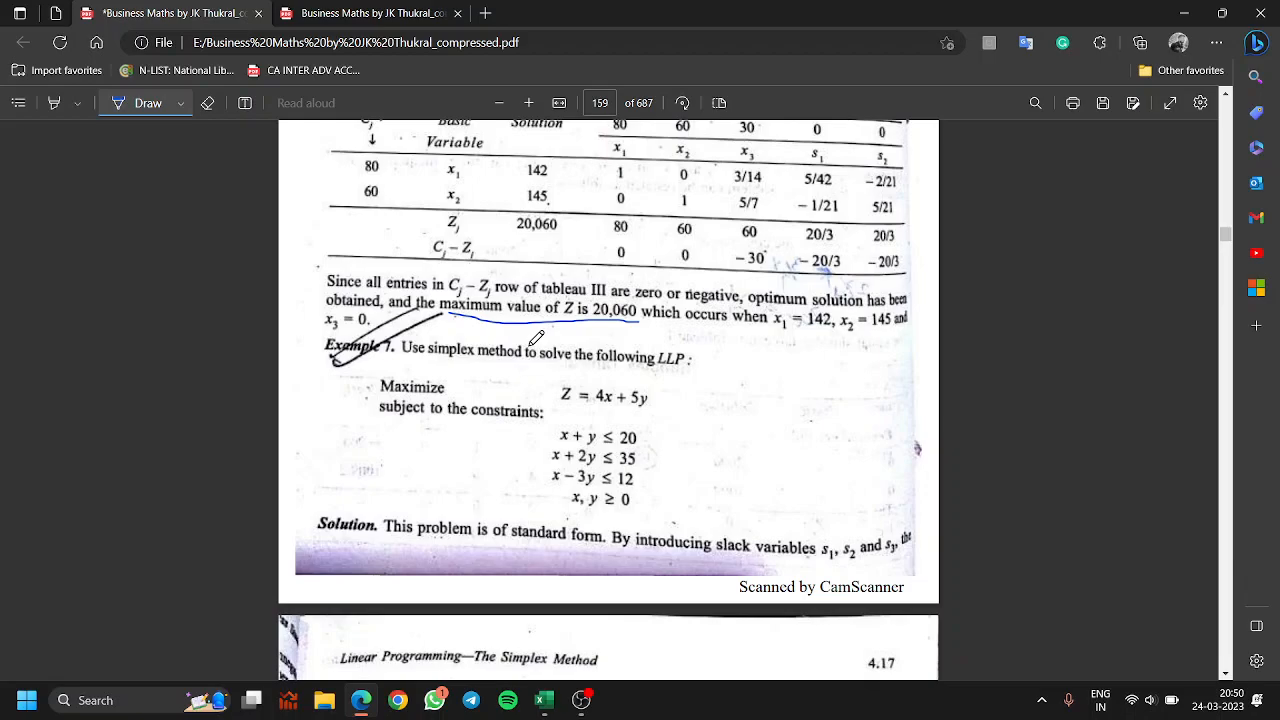
pyautogui.moveTo(784, 331); pyautogui.dragTo(884, 340)
pyautogui.moveTo(325, 327); pyautogui.dragTo(371, 328)
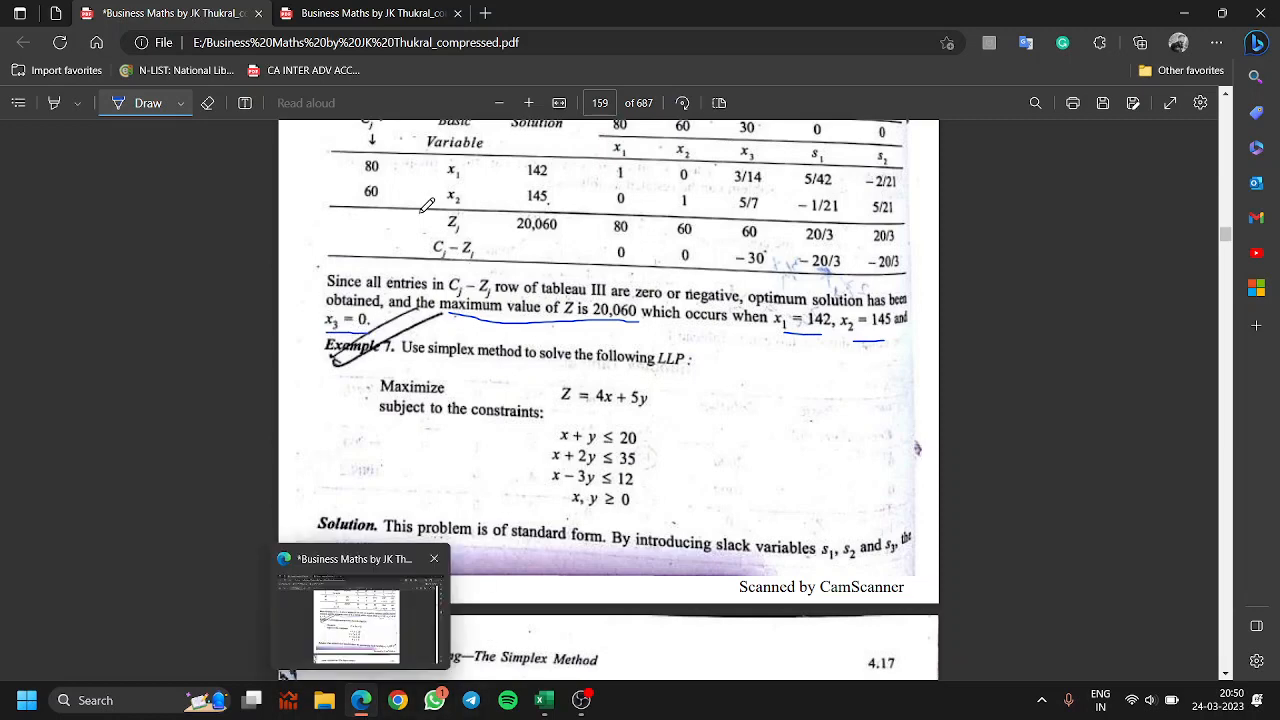
# - Switch back to Excel and apply All Borders to the model range C2:I12
pyautogui.click(545, 702)
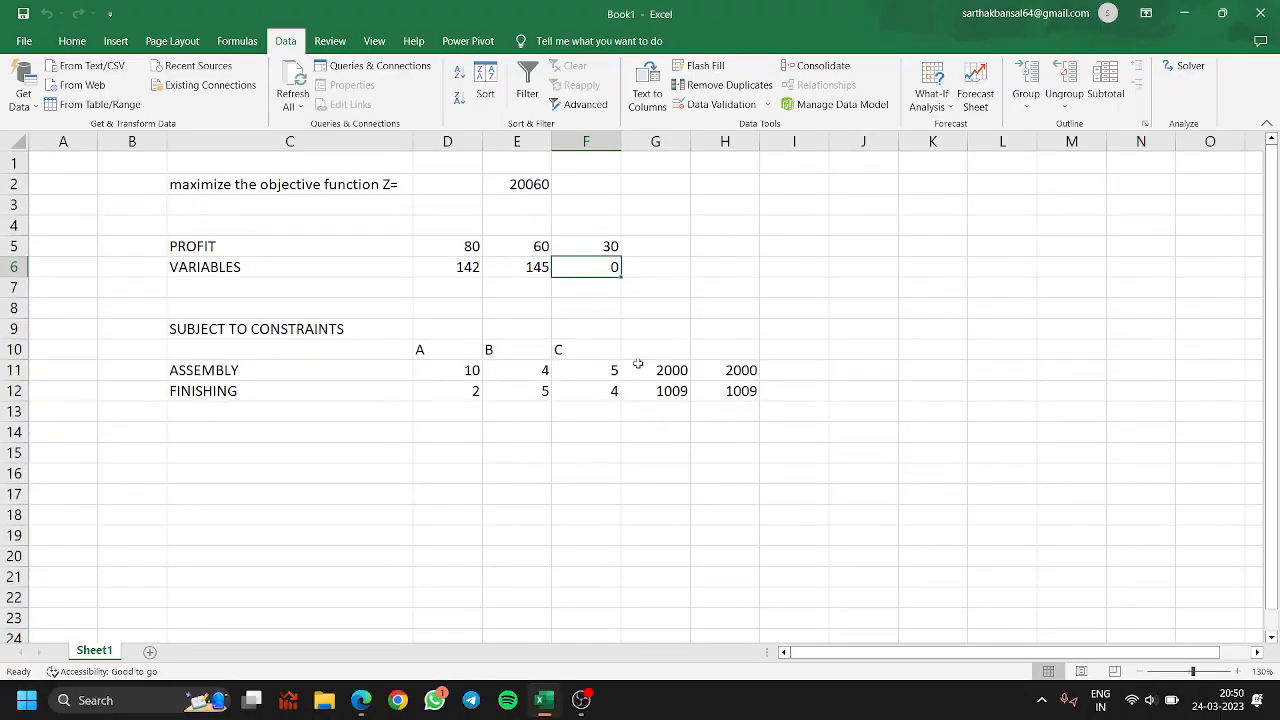
pyautogui.click(74, 42)
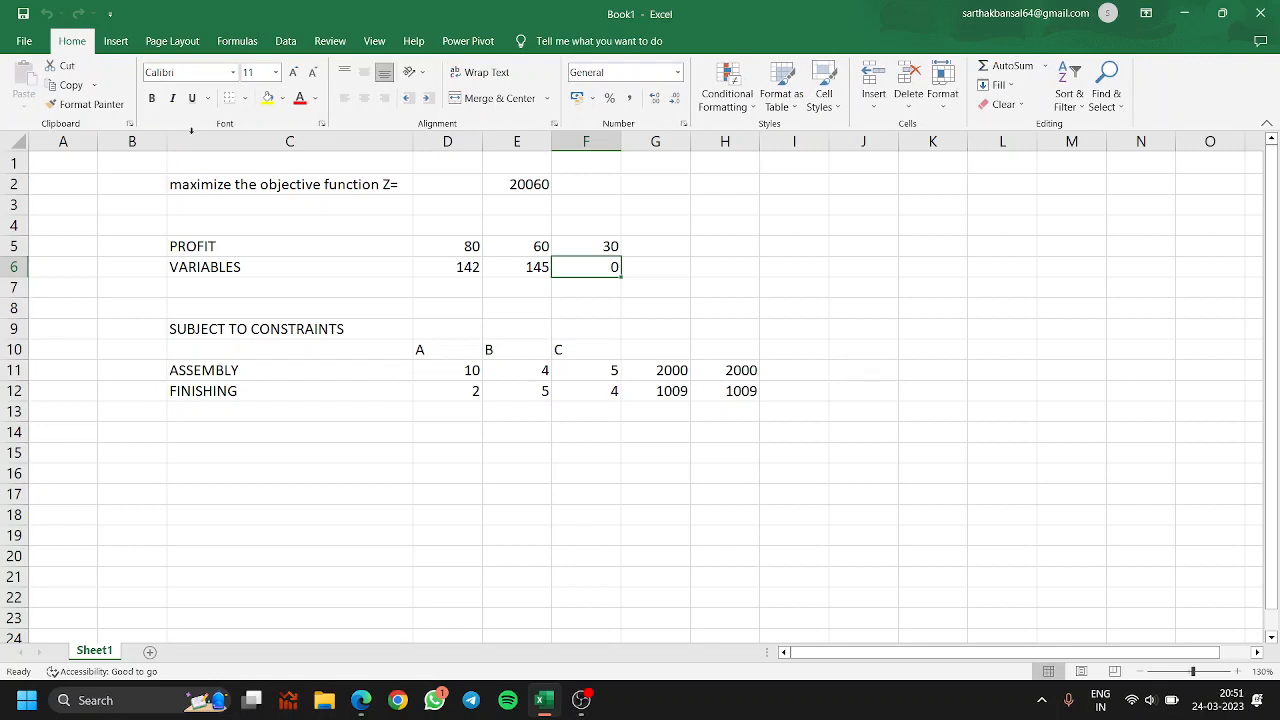
pyautogui.click(229, 97)
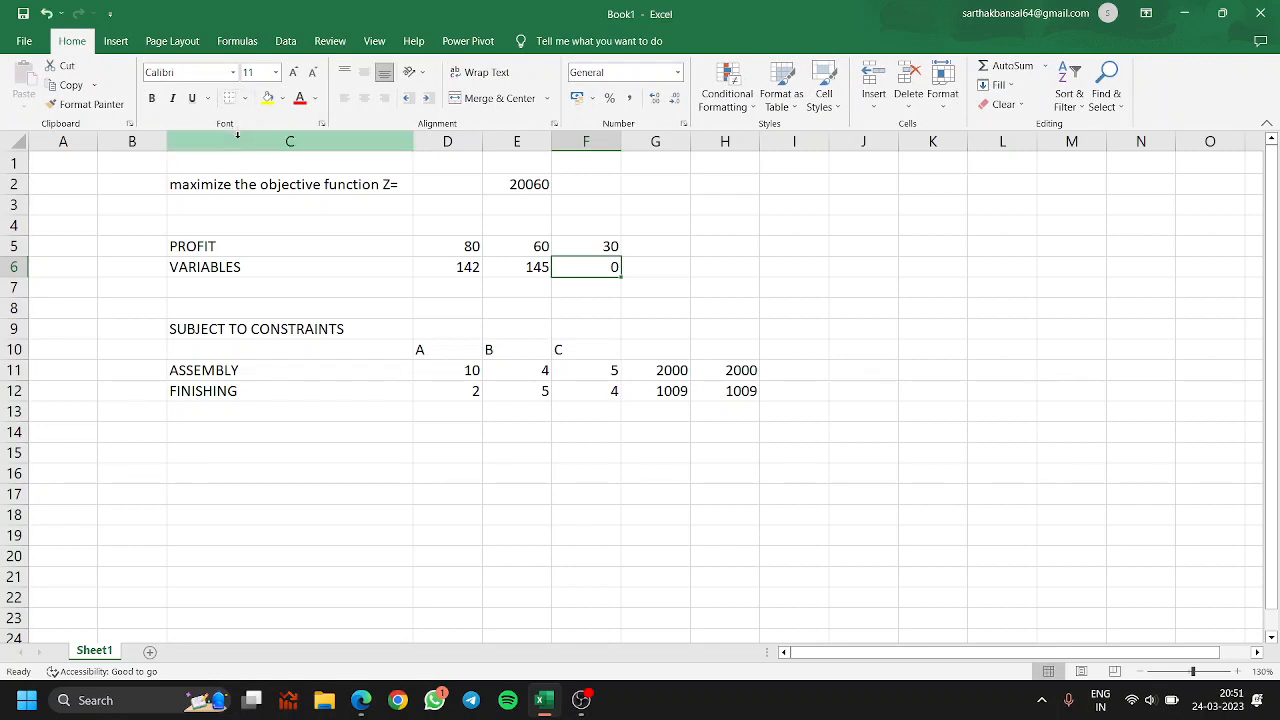
pyautogui.moveTo(173, 184); pyautogui.dragTo(795, 389)
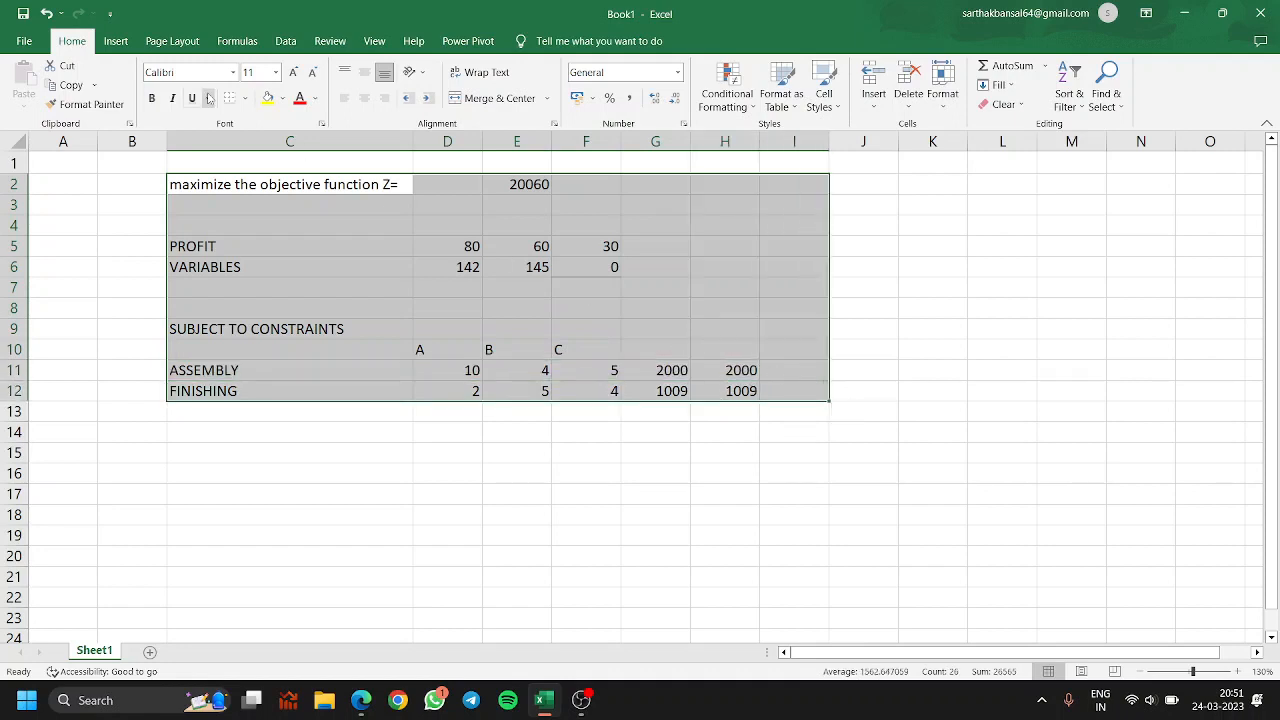
pyautogui.click(245, 98)
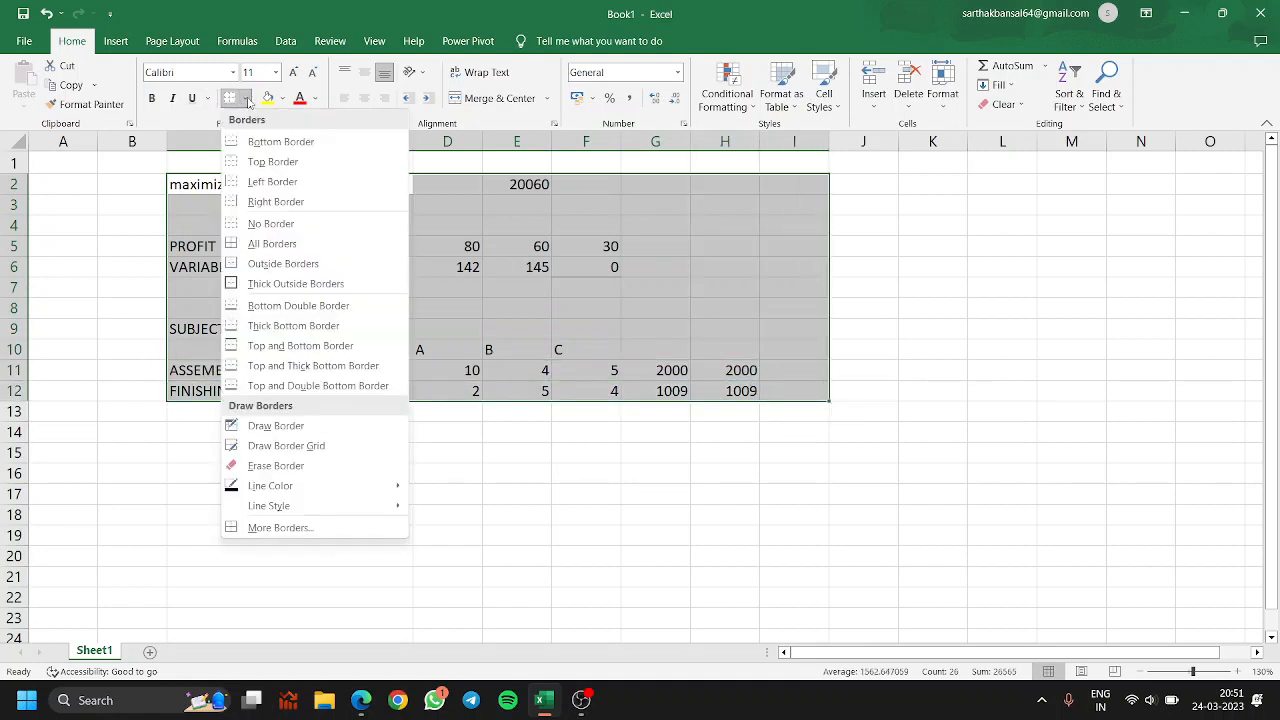
pyautogui.click(260, 244)
pyautogui.click(485, 494)
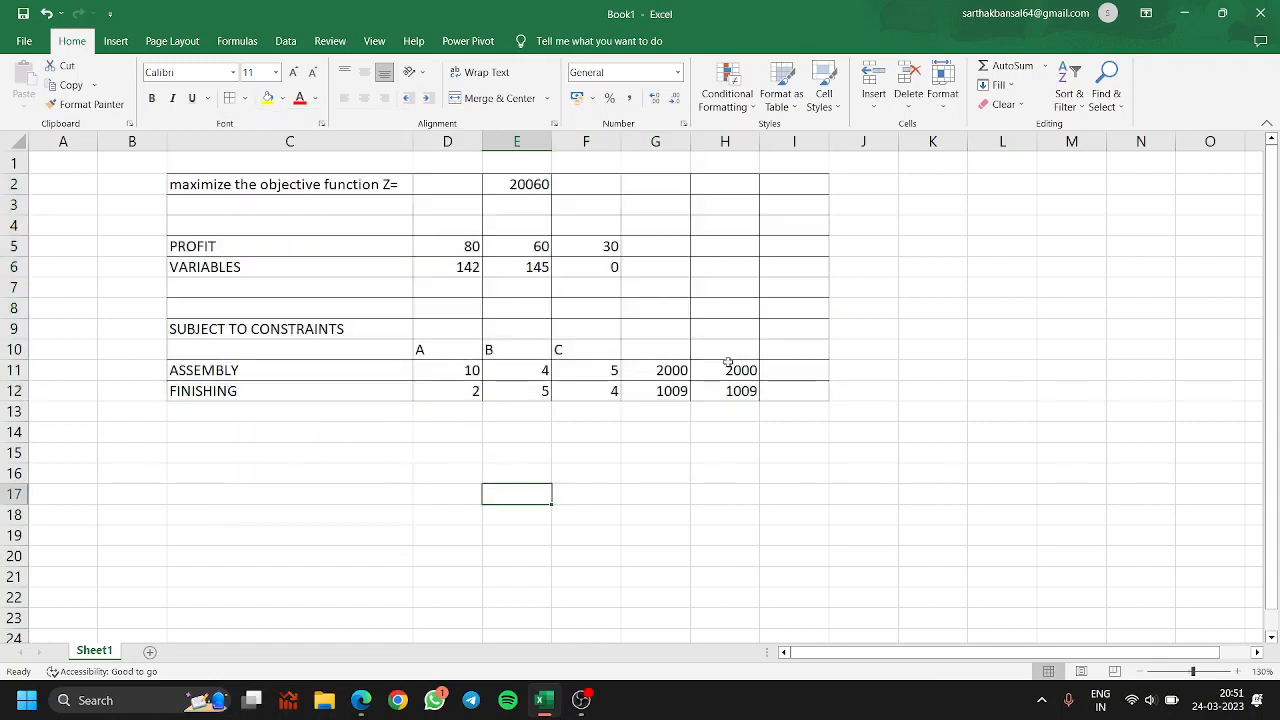
# - Bold the objective function label in C2, the PROFIT and VARIABLES labels in C5:C6, and the SUBJECT TO CONSTRAINTS heading in C9
pyautogui.click(309, 187)
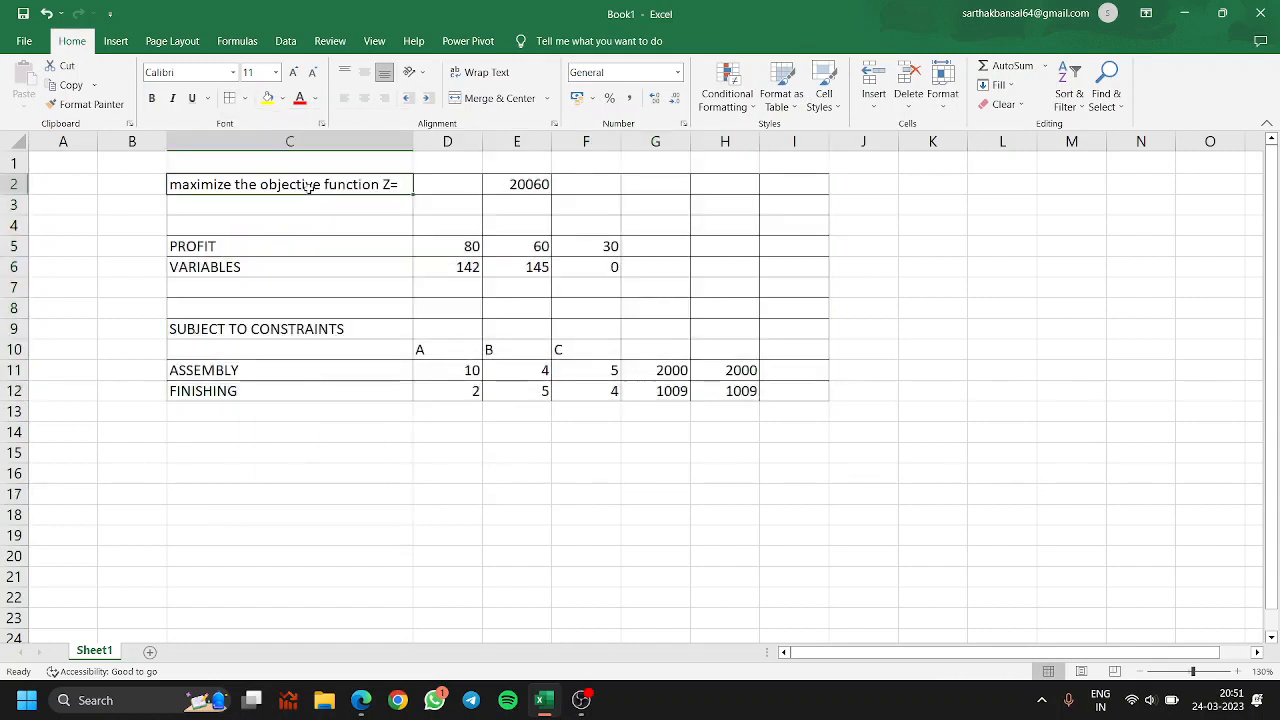
pyautogui.click(151, 98)
pyautogui.moveTo(208, 246); pyautogui.dragTo(209, 267)
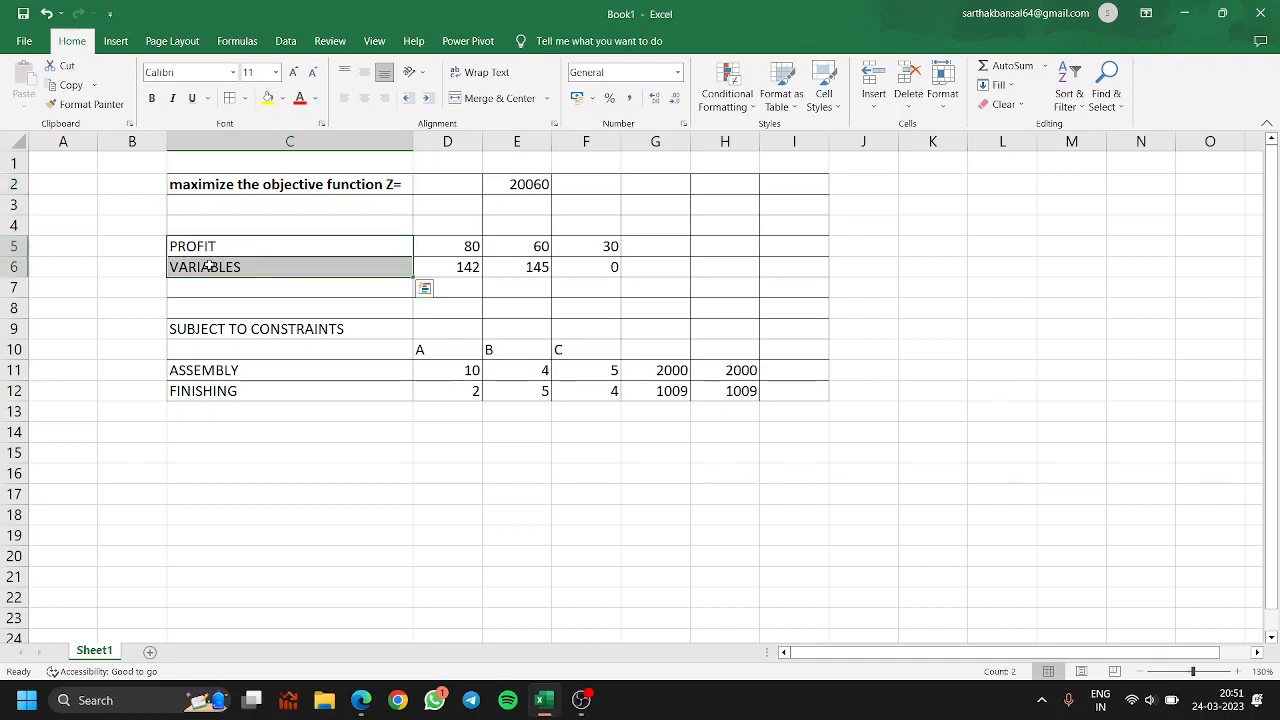
pyautogui.click(151, 100)
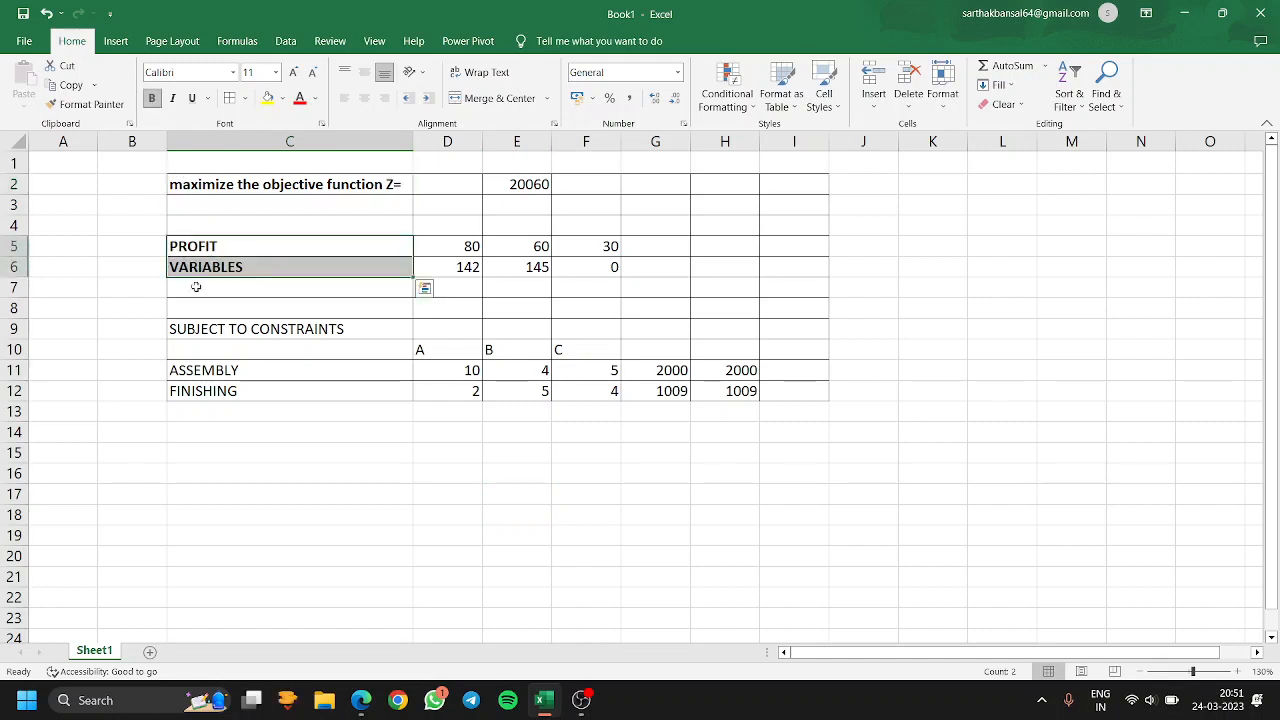
pyautogui.click(214, 341)
pyautogui.click(214, 330)
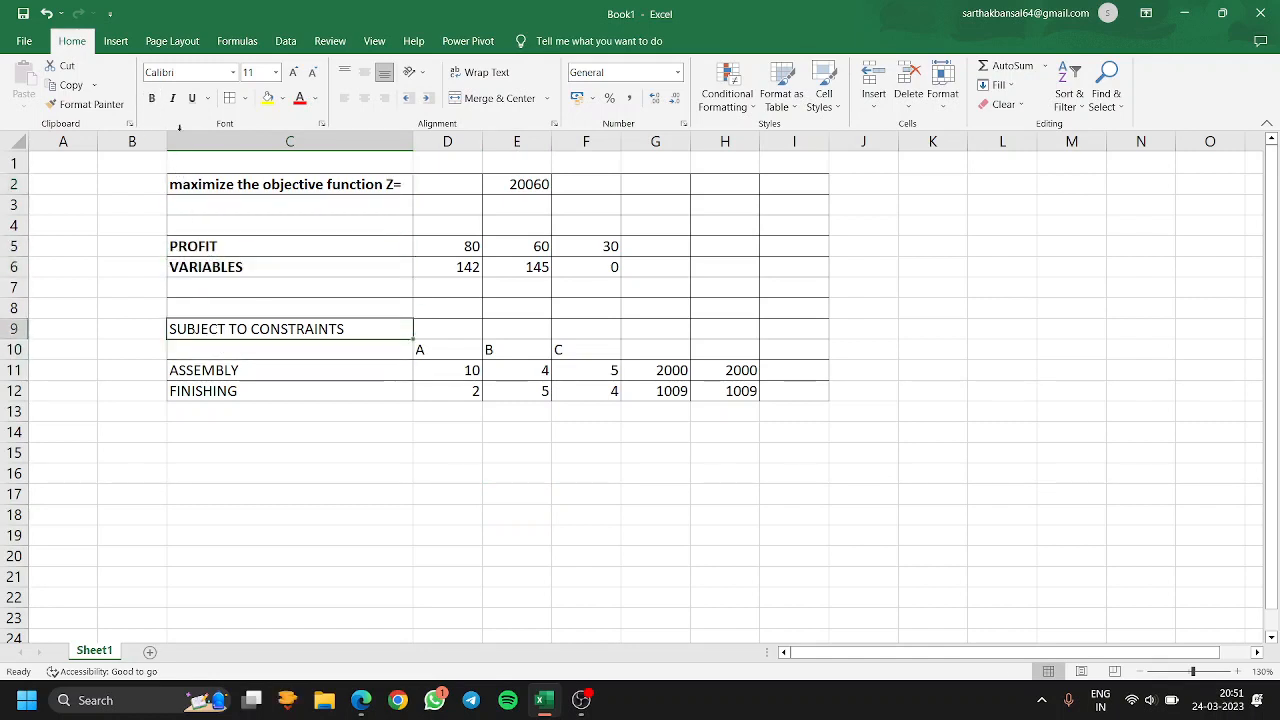
pyautogui.click(151, 98)
# - Bold the ASSEMBLY and FINISHING labels in C11:C12 and the product headings A, B and C in D10:F10
pyautogui.click(222, 368)
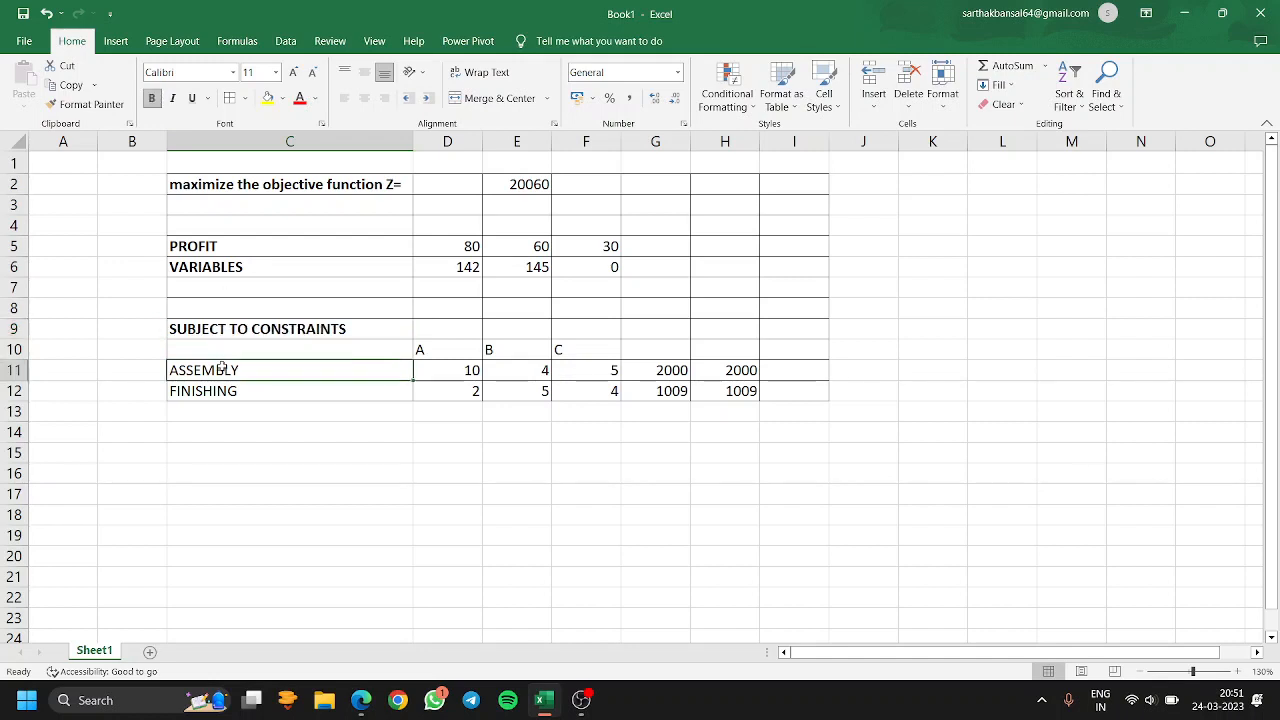
pyautogui.moveTo(222, 368); pyautogui.dragTo(222, 390)
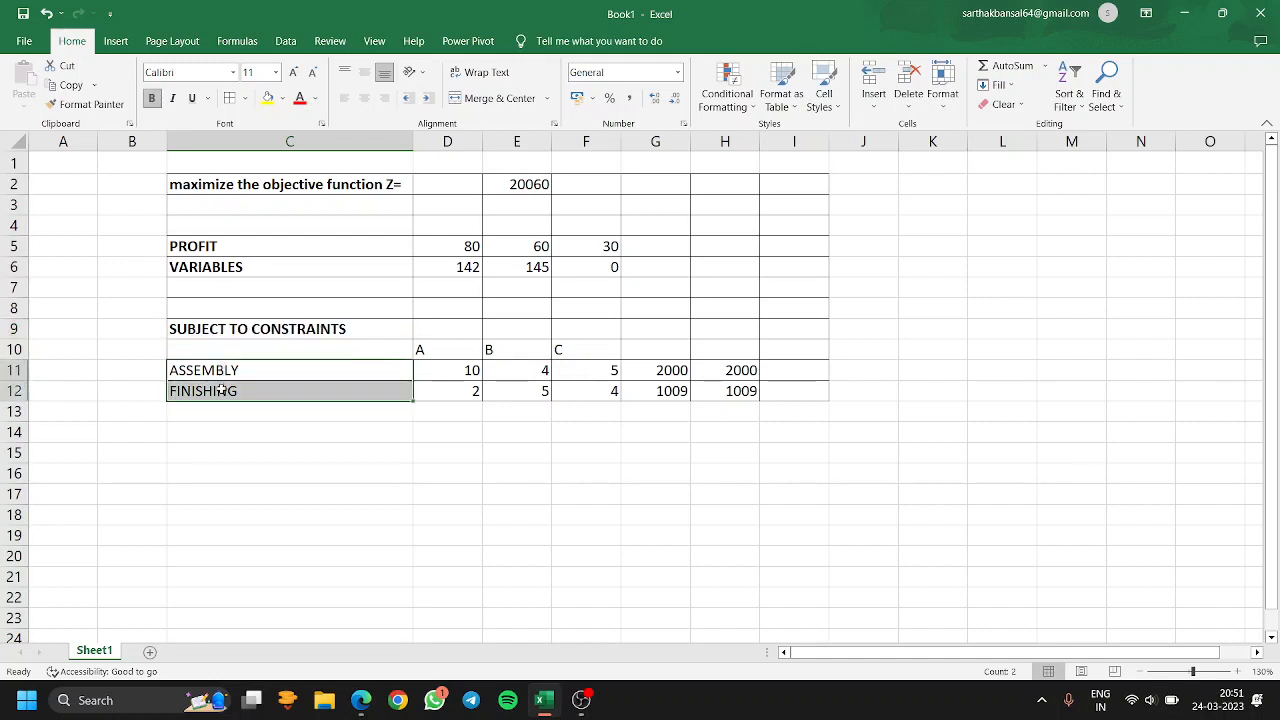
pyautogui.click(152, 99)
pyautogui.moveTo(444, 348); pyautogui.dragTo(561, 349)
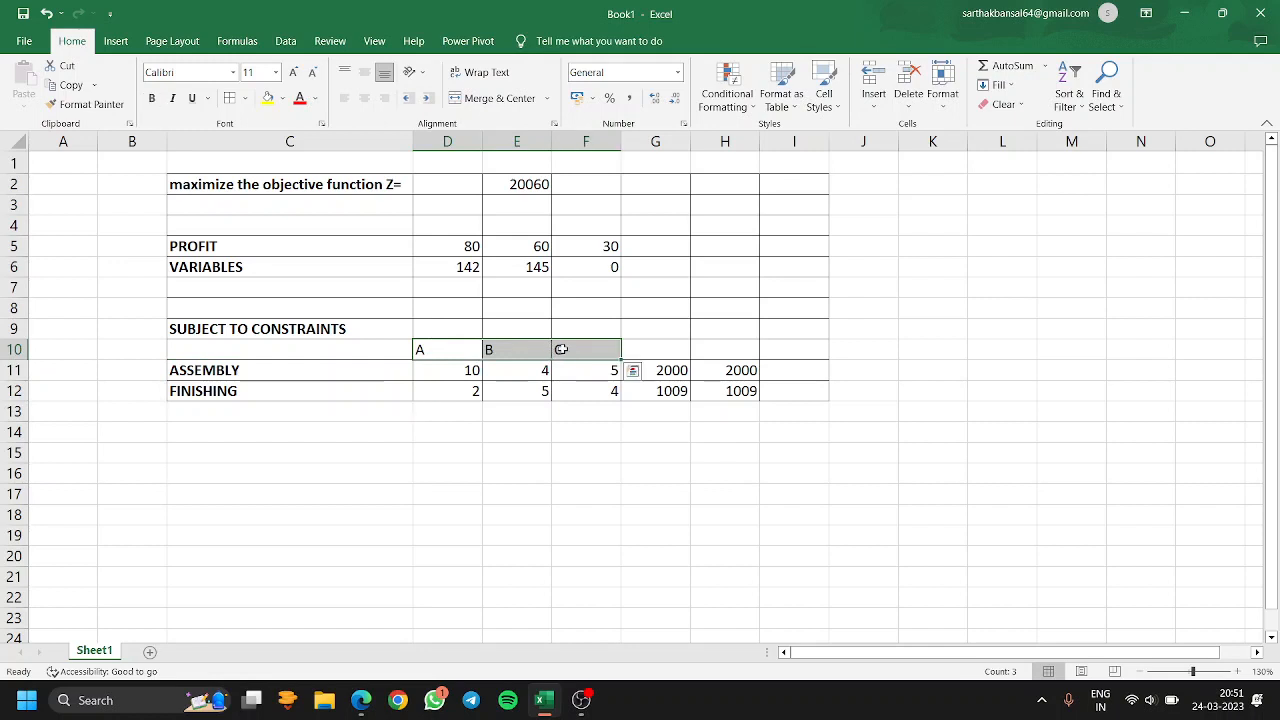
pyautogui.click(152, 98)
pyautogui.click(794, 474)
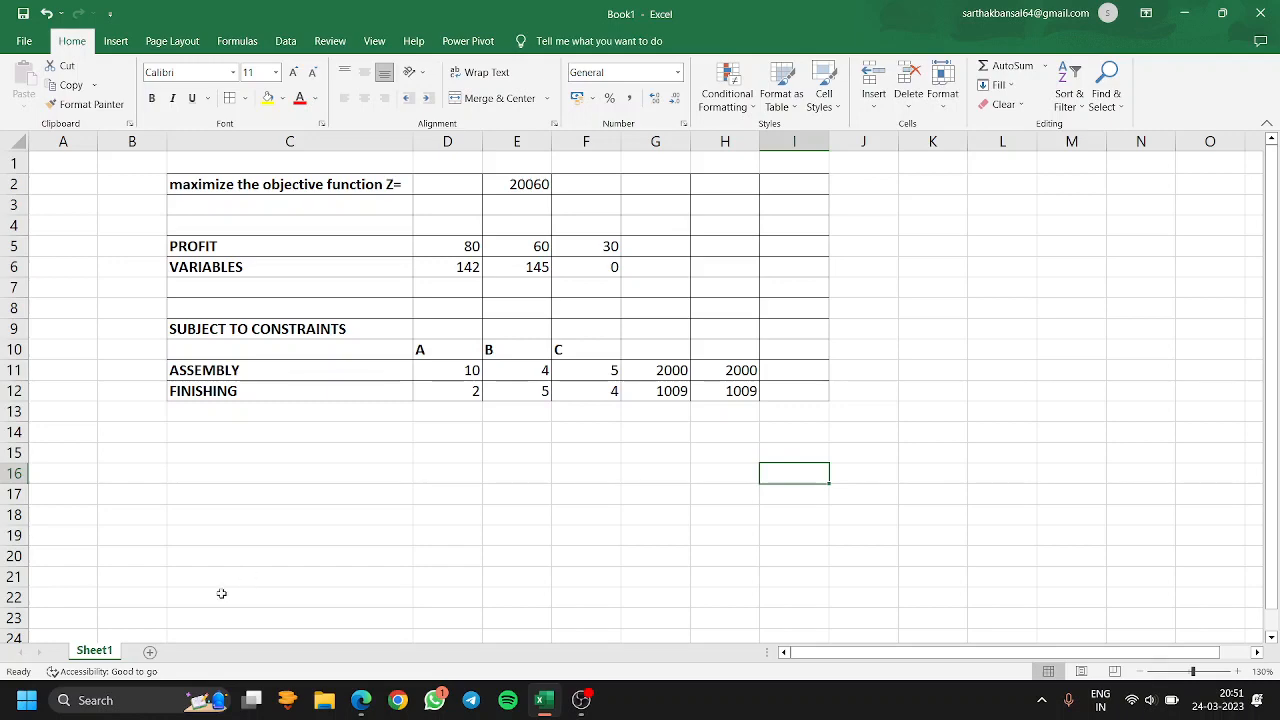
# - Add a new blank worksheet to the workbook and set its zoom to 140%
pyautogui.click(150, 651)
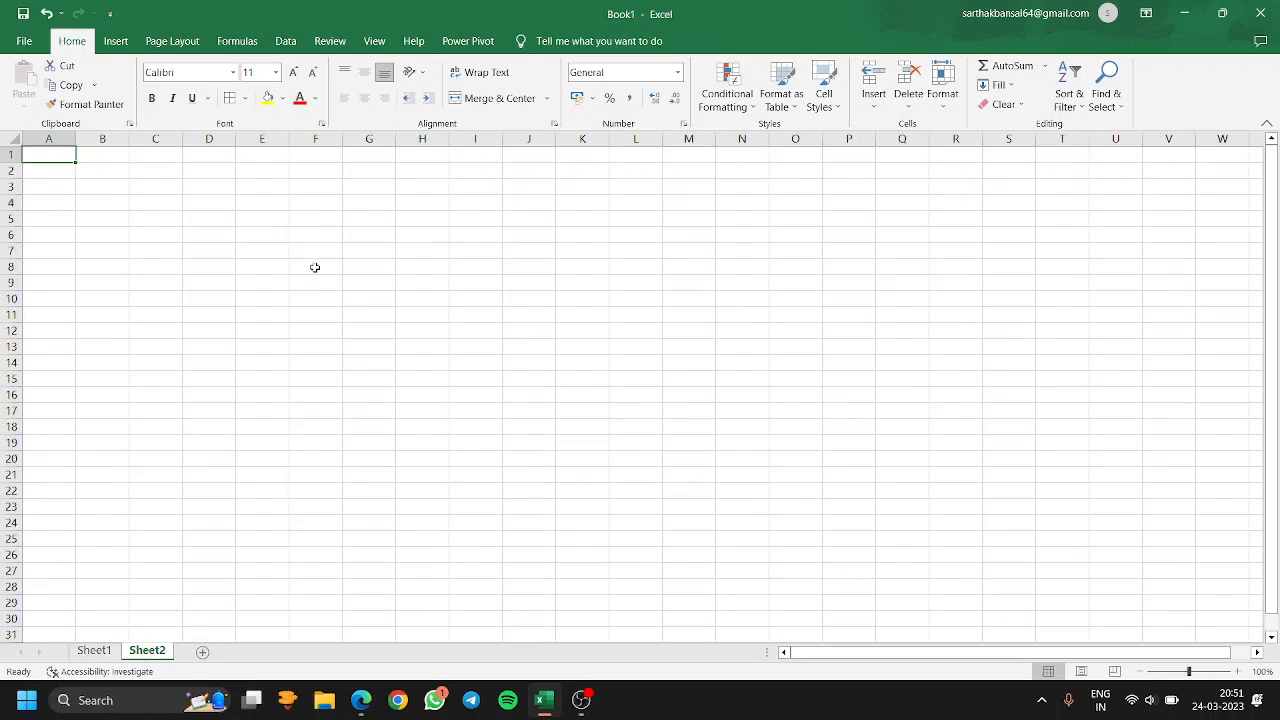
pyautogui.click(1237, 671)
pyautogui.click(1237, 671)
pyautogui.click(1237, 671)
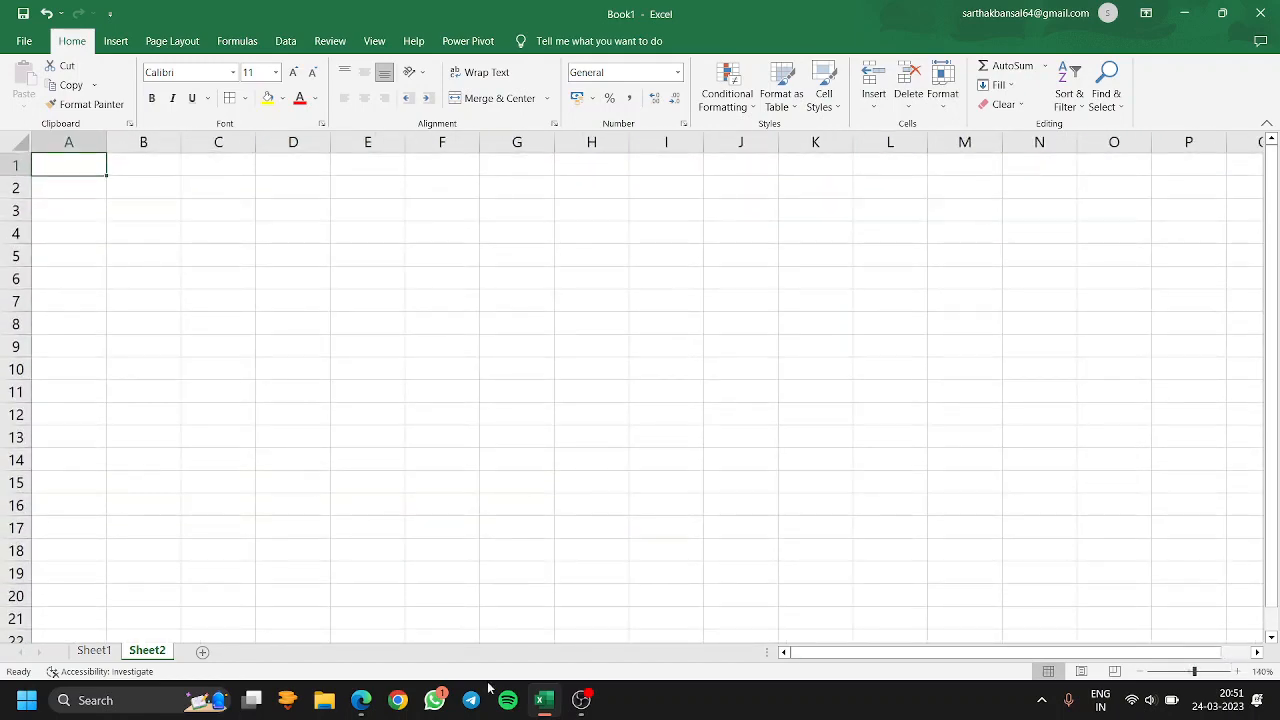
# - Switch to Edge and read Example 33 on page 593 in the second Business Maths PDF, including its table of old and new obligations
pyautogui.click(361, 700)
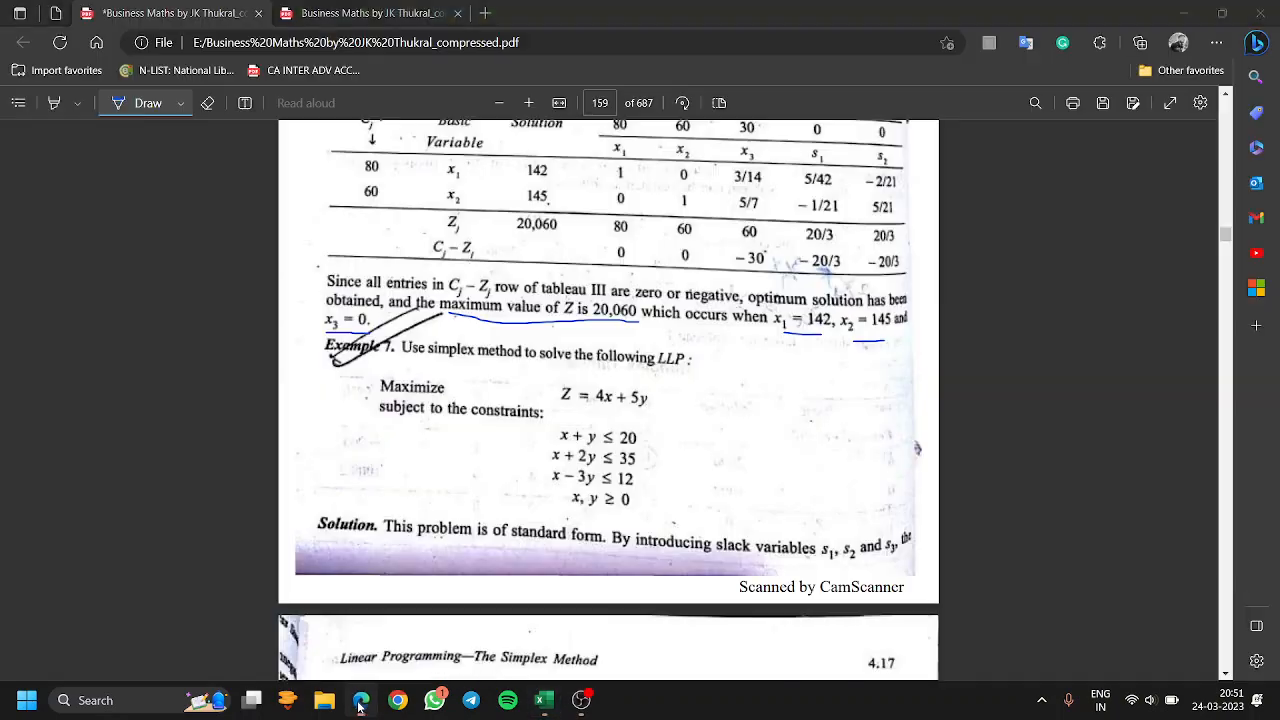
pyautogui.click(334, 9)
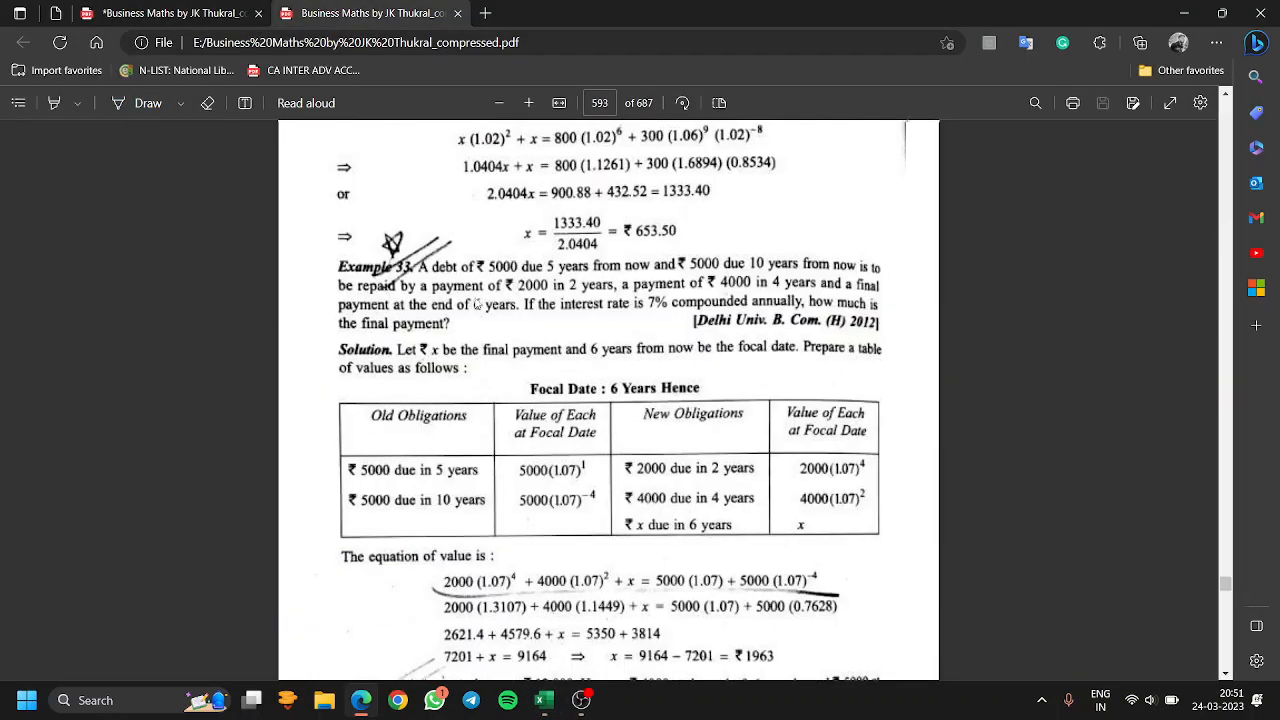
pyautogui.scroll(3, 477, 304)
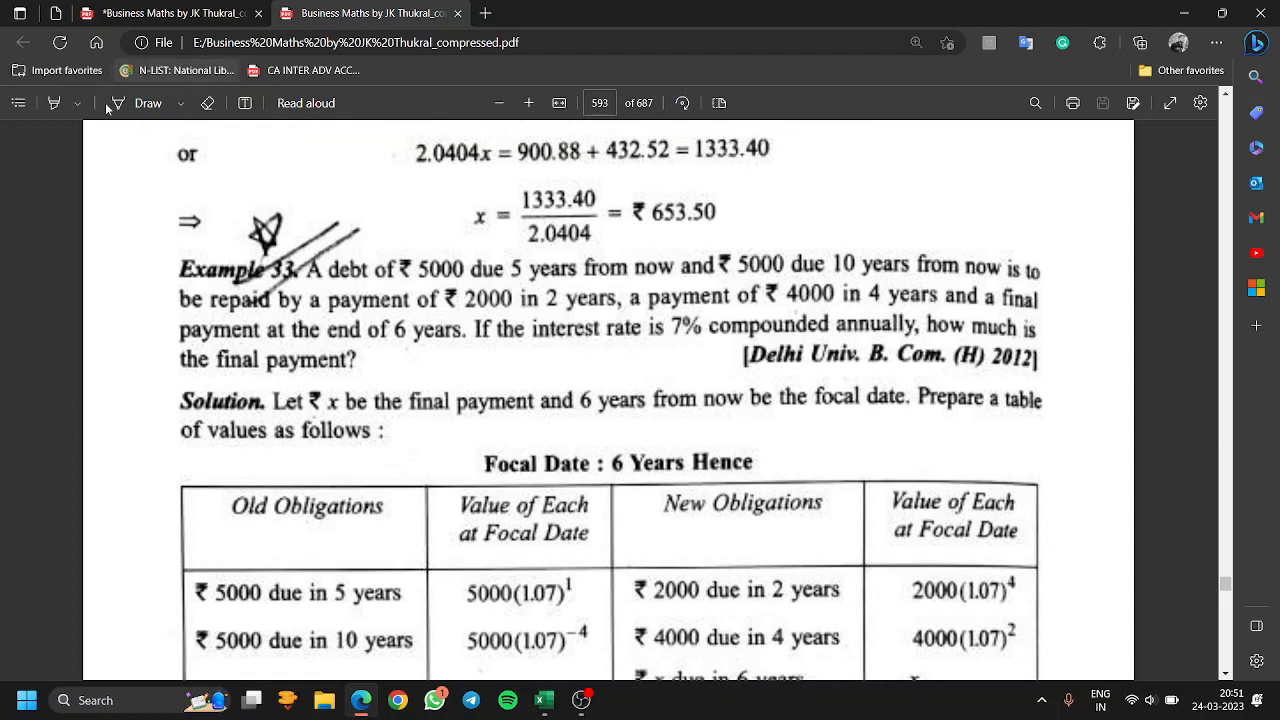
pyautogui.click(148, 104)
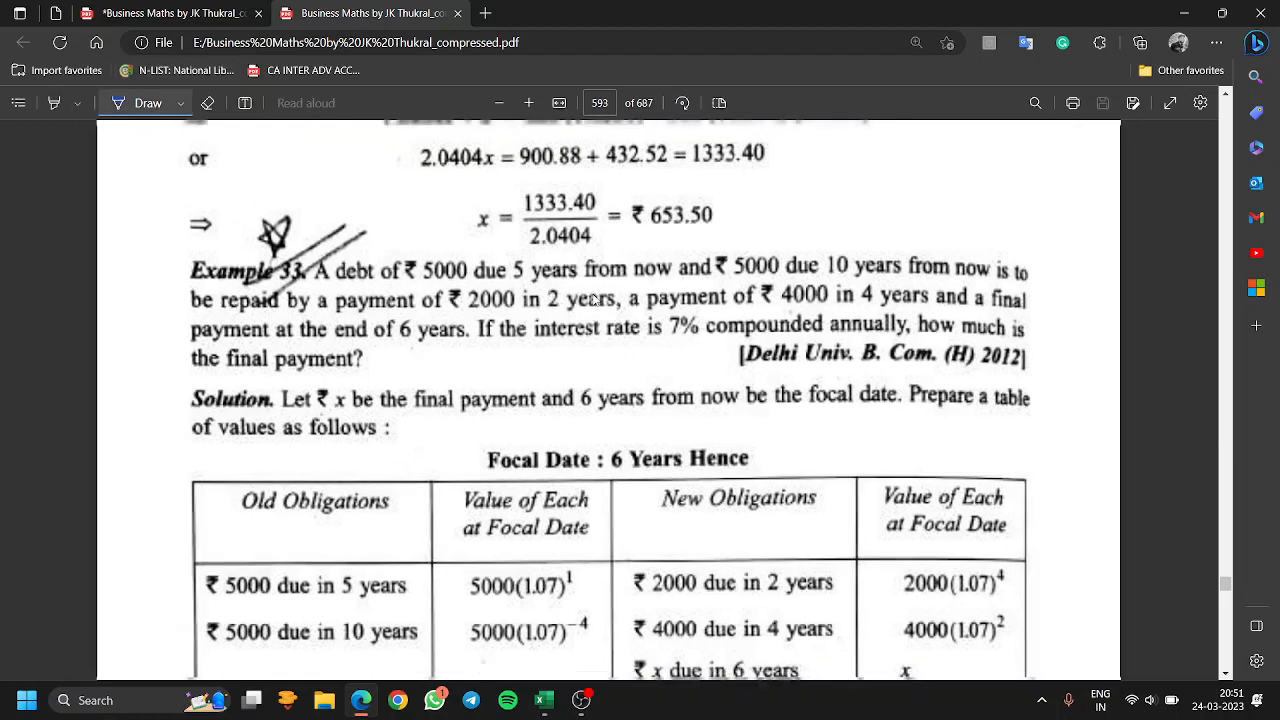
pyautogui.scroll(-1, 600, 287)
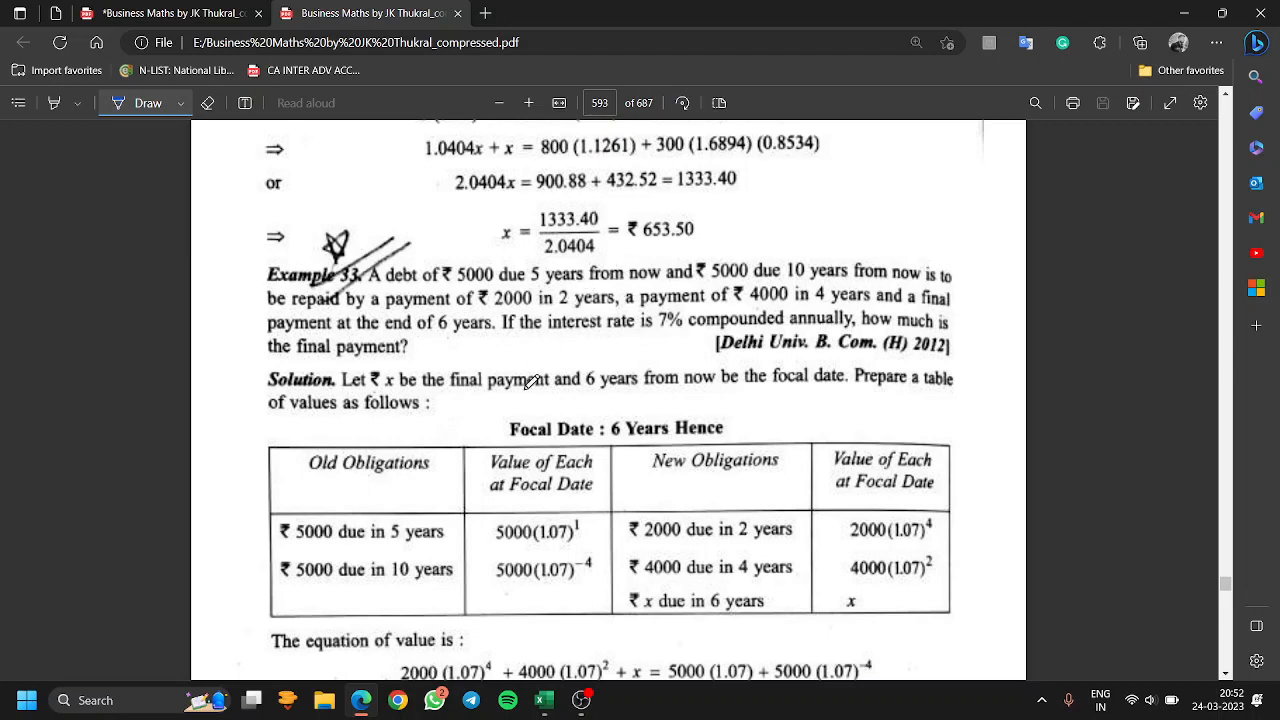
# - Switch back to Excel and enter the heading OLD OBLIGATION in D2 of the new sheet
pyautogui.click(544, 700)
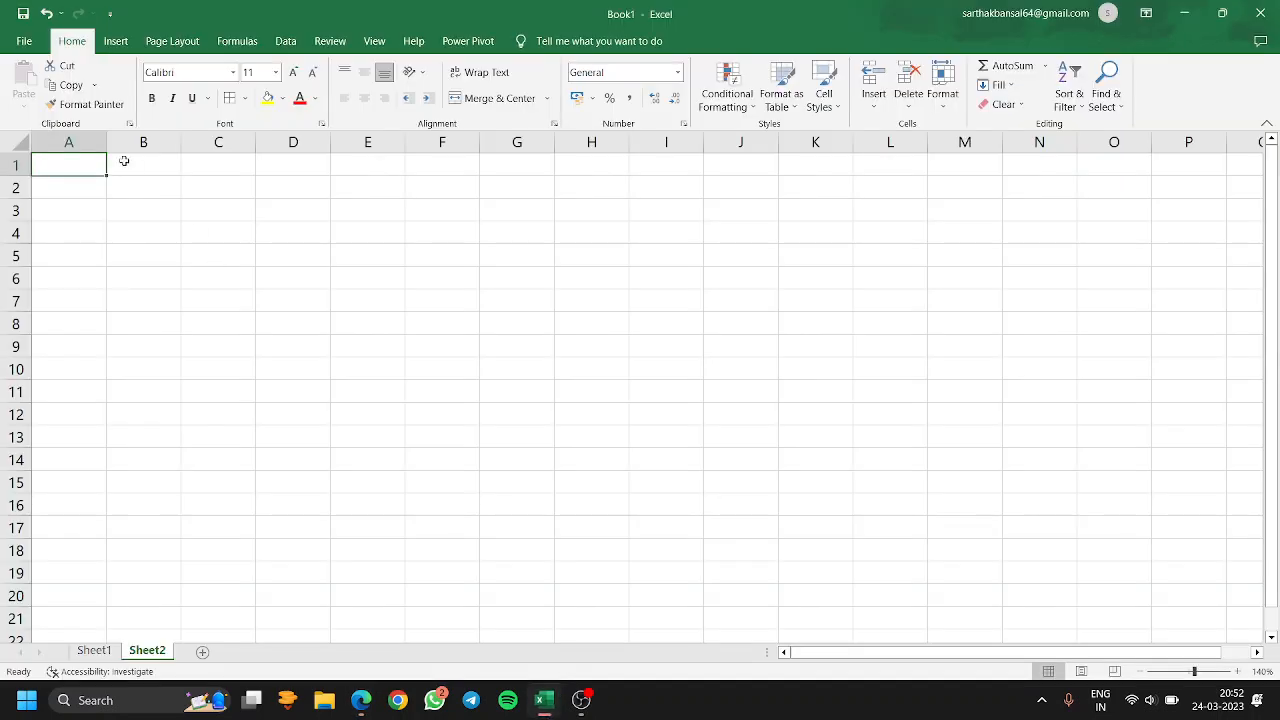
pyautogui.click(291, 192)
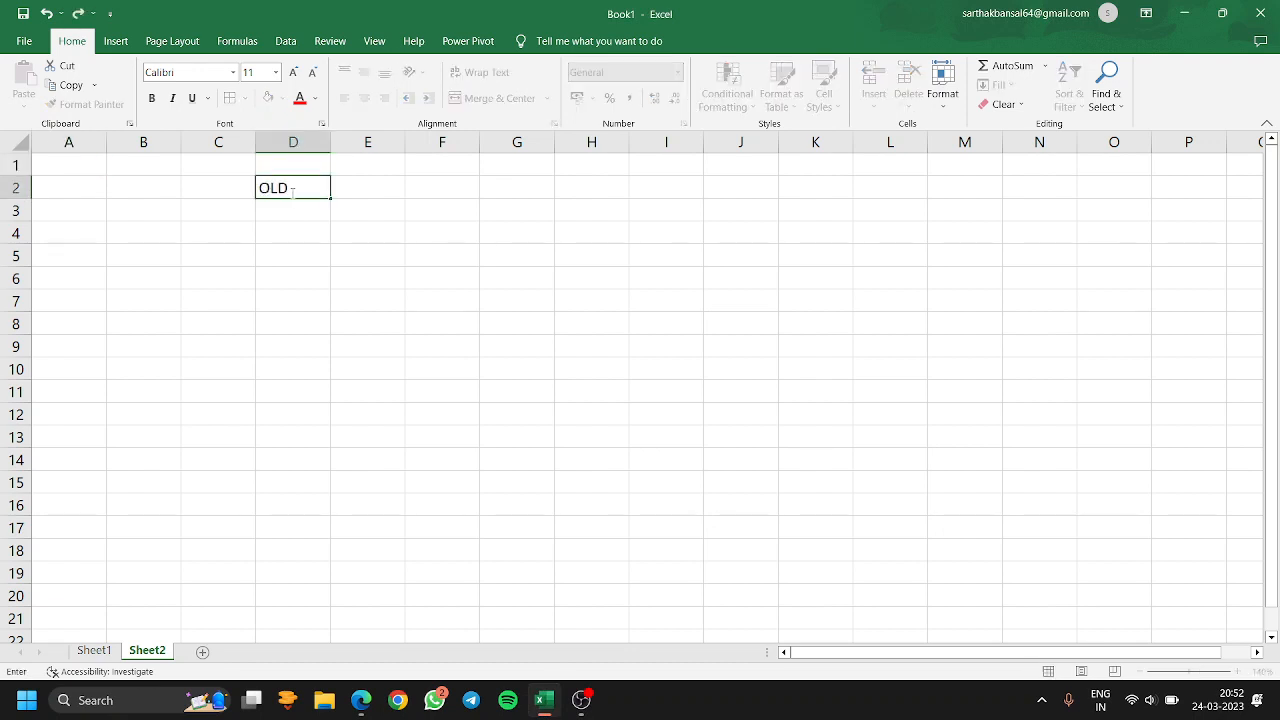
pyautogui.write('OBLIGATION')
pyautogui.press('Tab')
pyautogui.press('Tab')
pyautogui.press('Tab')
pyautogui.press('Tab')
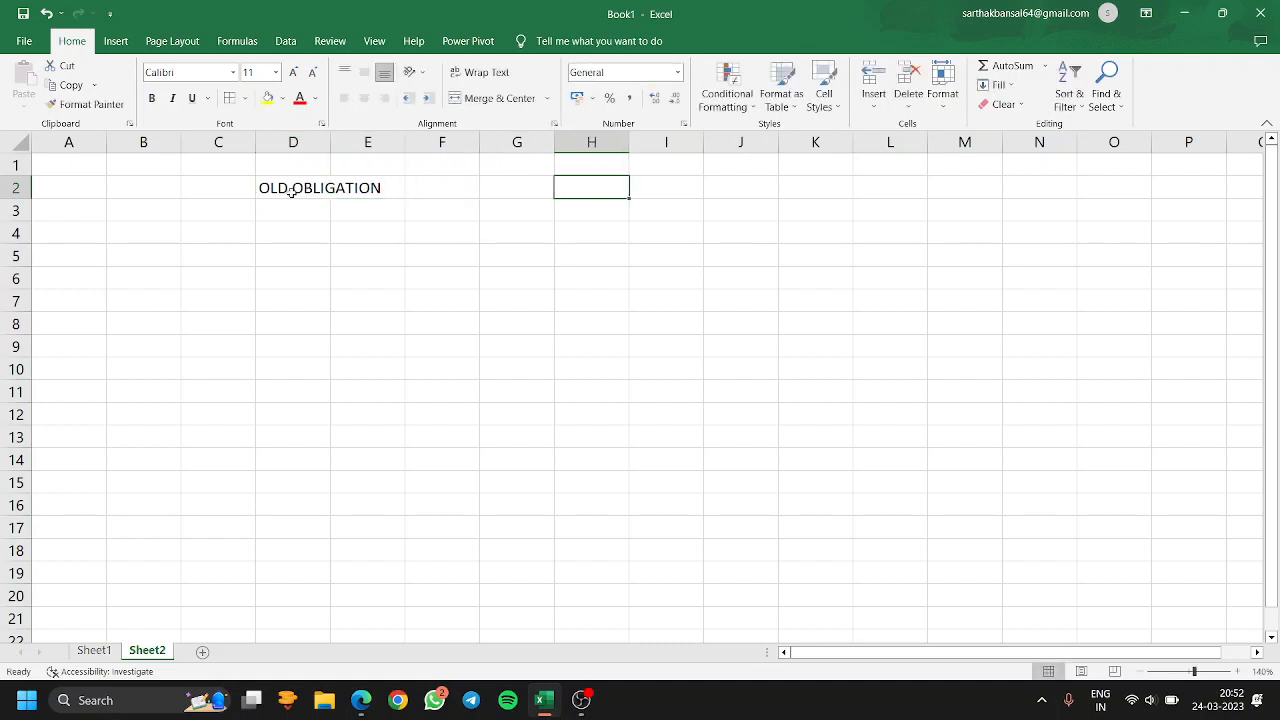
pyautogui.write('=')
pyautogui.press('Right')
pyautogui.press('Right')
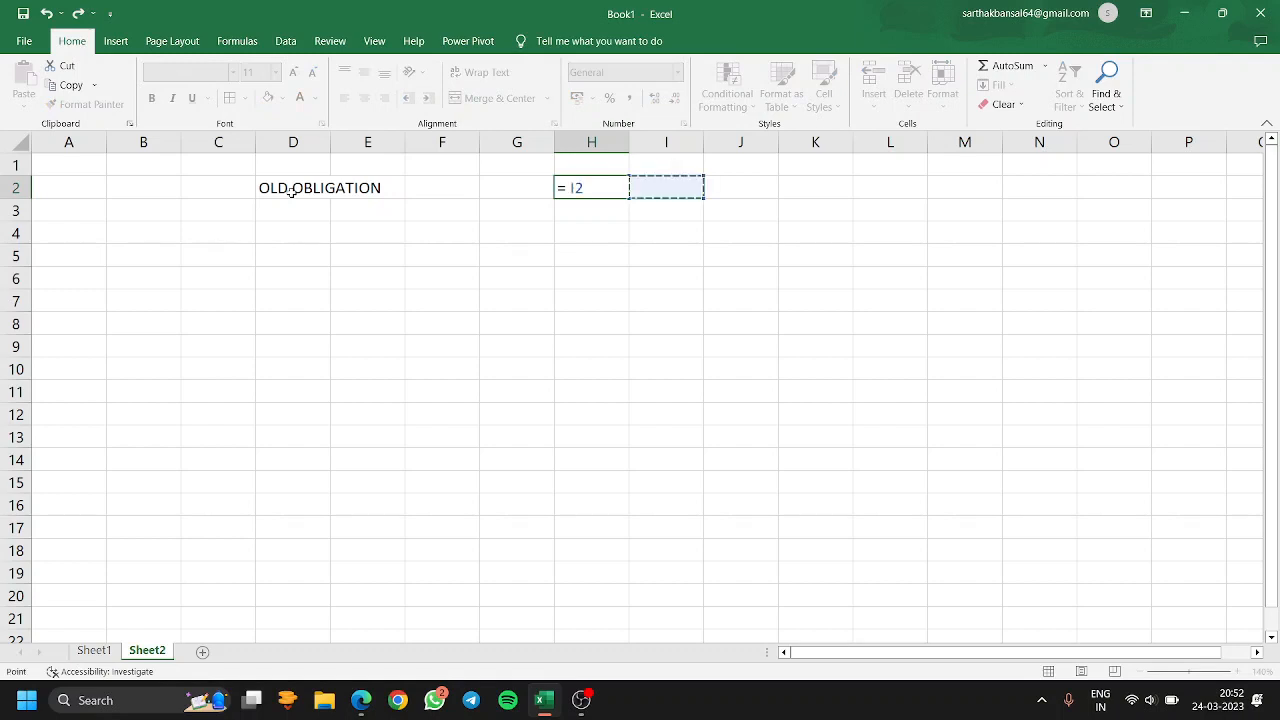
pyautogui.press('BackSpace')
pyautogui.press('BackSpace')
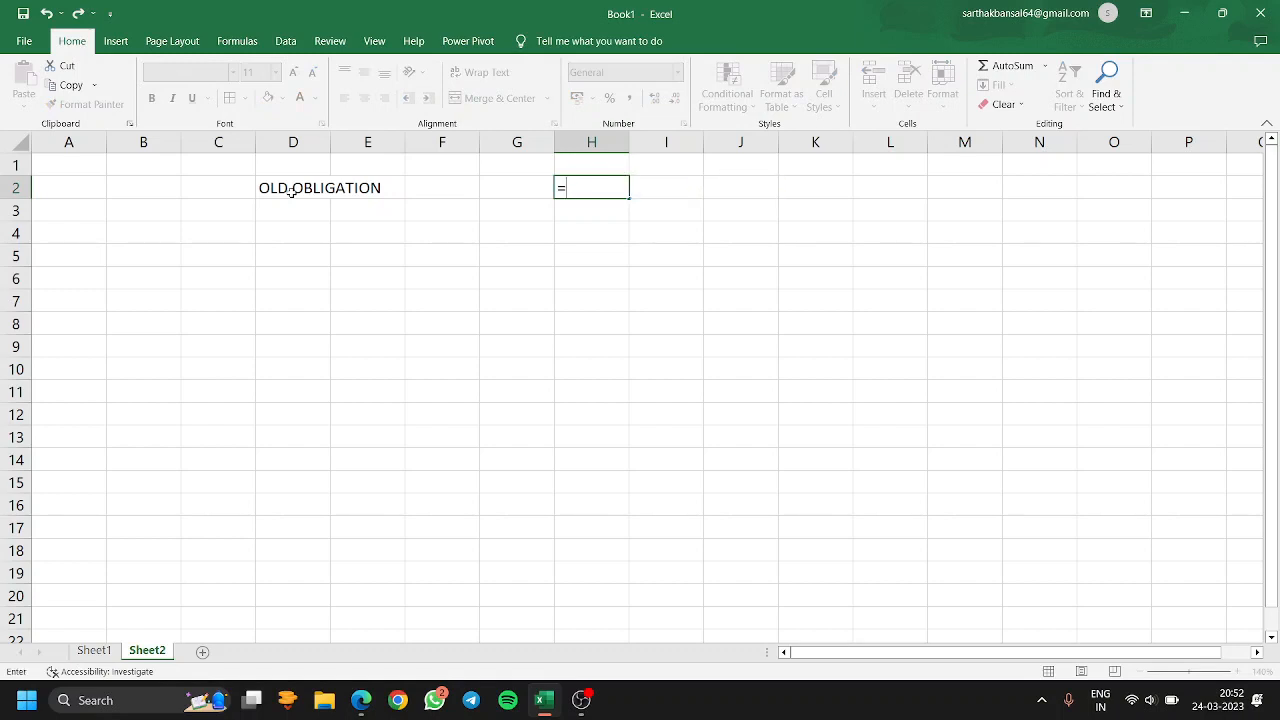
pyautogui.press('BackSpace')
pyautogui.write('=')
pyautogui.click(829, 186)
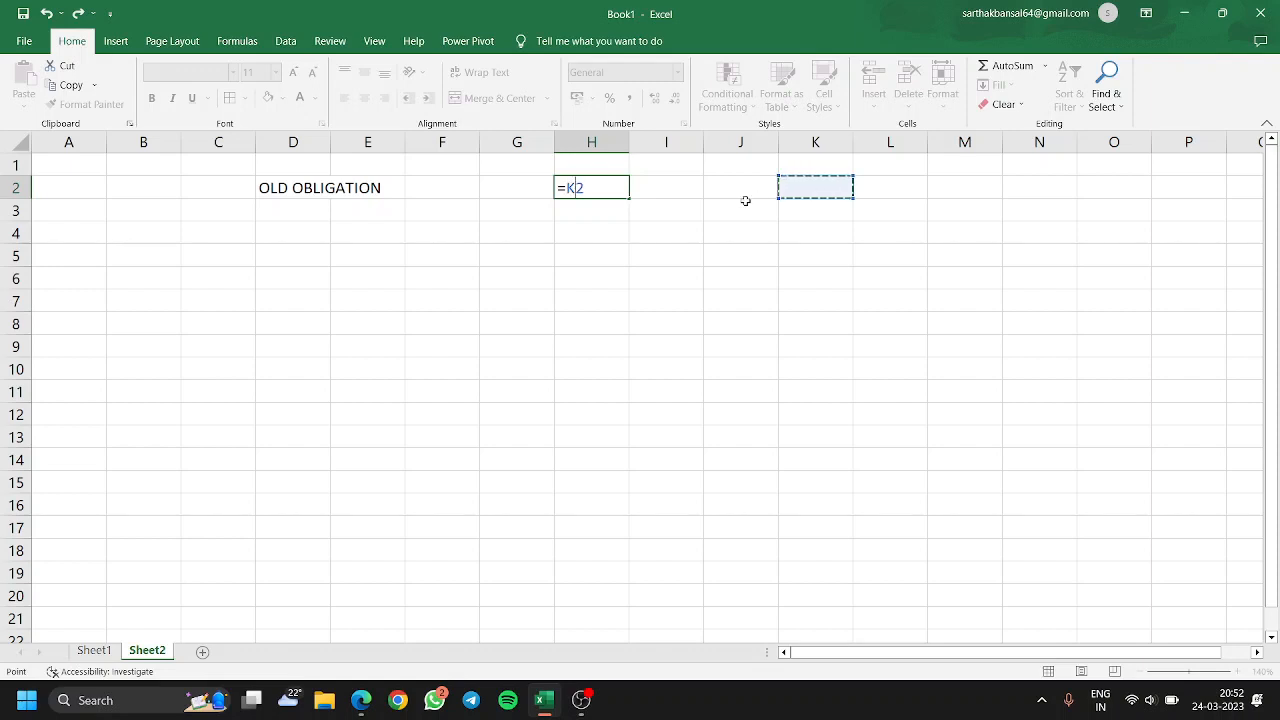
pyautogui.press('BackSpace')
pyautogui.press('BackSpace')
pyautogui.press('BackSpace')
pyautogui.click(637, 230)
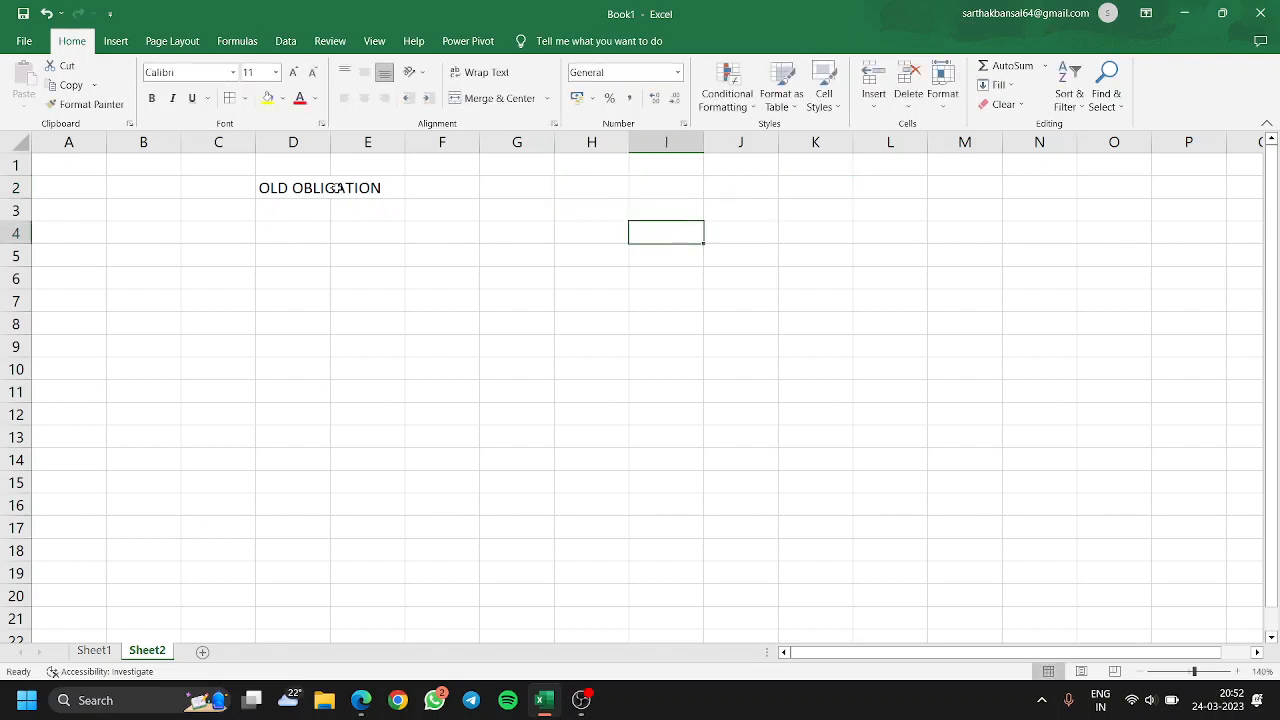
# - Enter the heading NEW OBLIGATION in K2
pyautogui.click(340, 189)
pyautogui.click(900, 186)
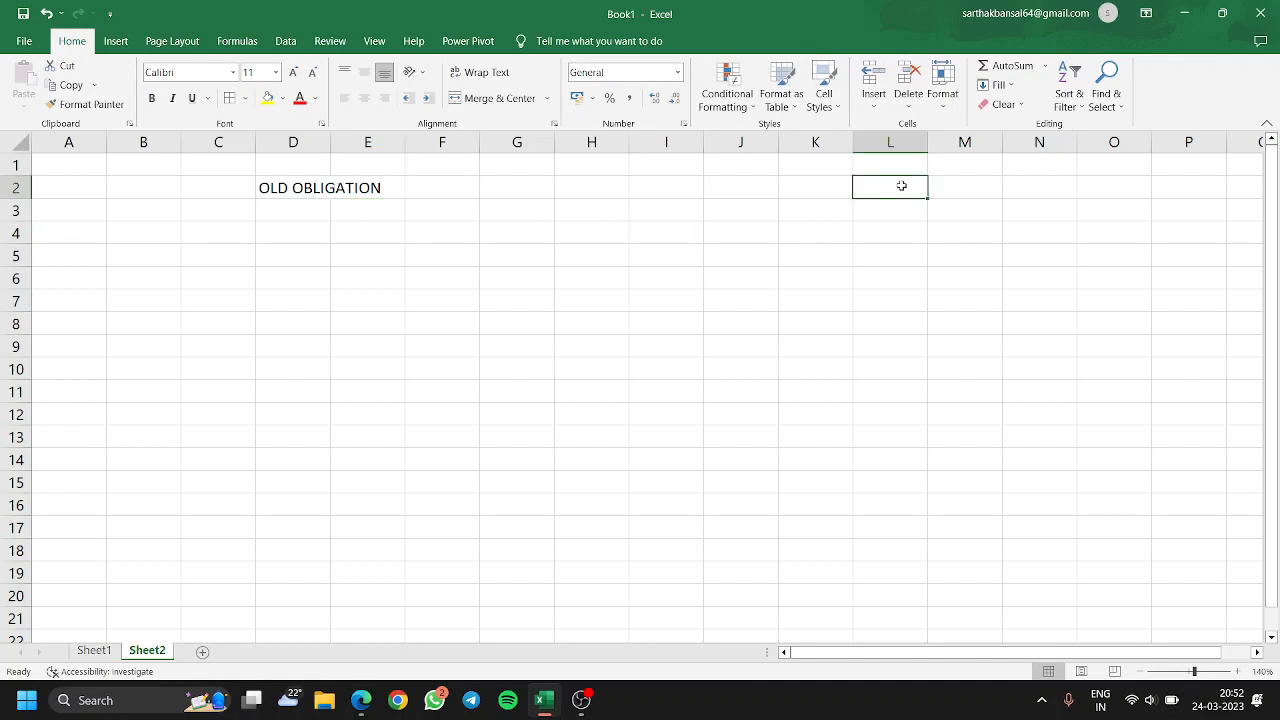
pyautogui.click(827, 191)
pyautogui.write('NW')
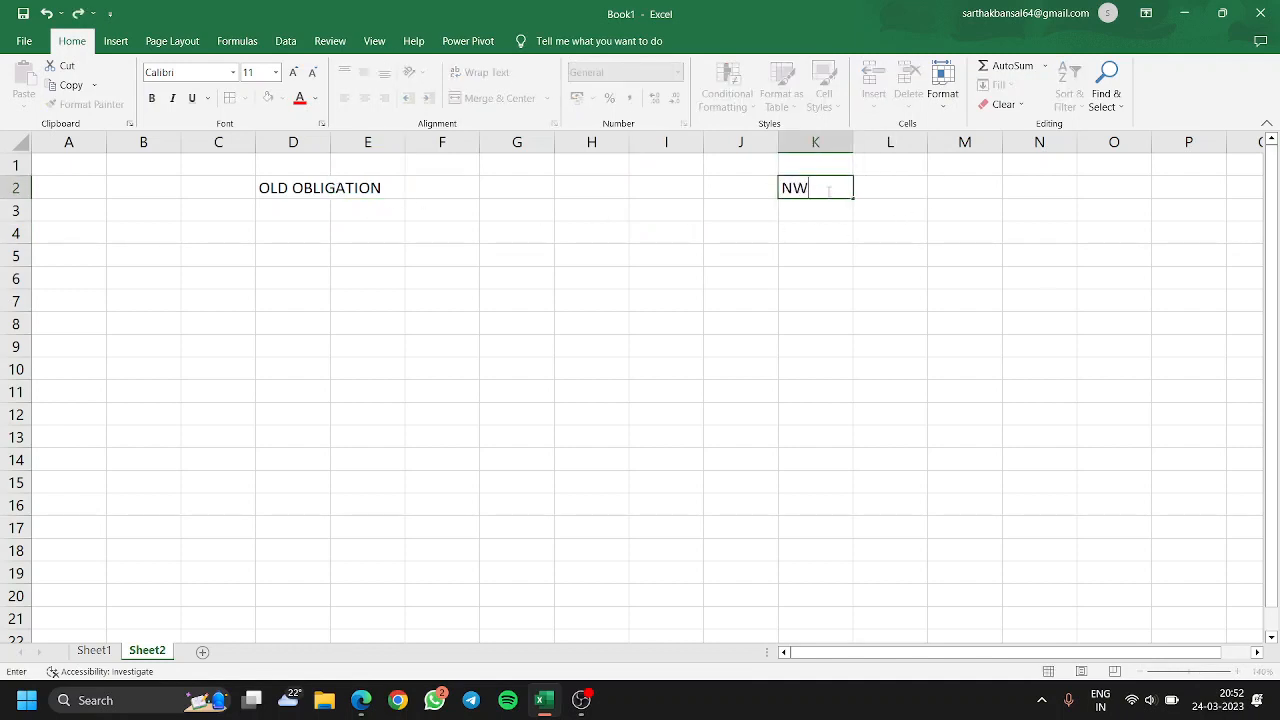
pyautogui.press('BackSpace')
pyautogui.write('EW P')
pyautogui.press('BackSpace')
pyautogui.write('OBLIGATION')
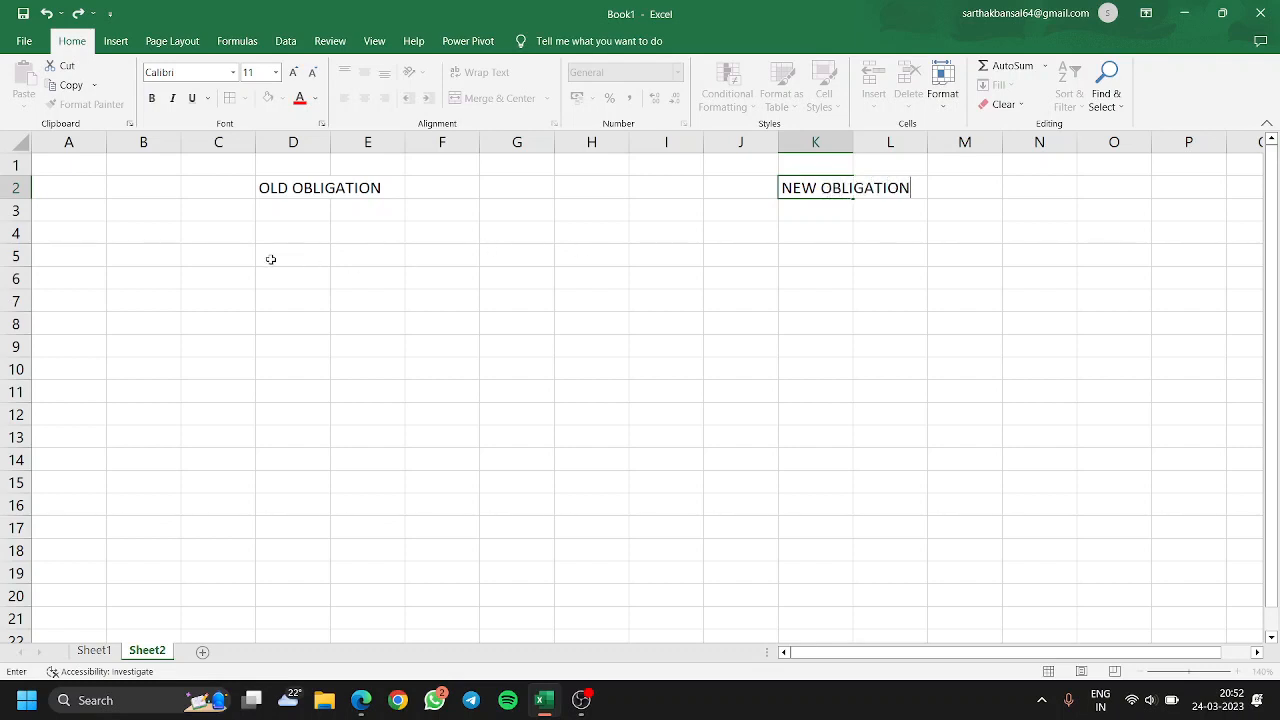
pyautogui.click(270, 259)
# - Enter the first old obligation, 5000 DUE IN 5 YEARS, in D4, checking its amount and term against Example 33 in Edge
pyautogui.click(272, 234)
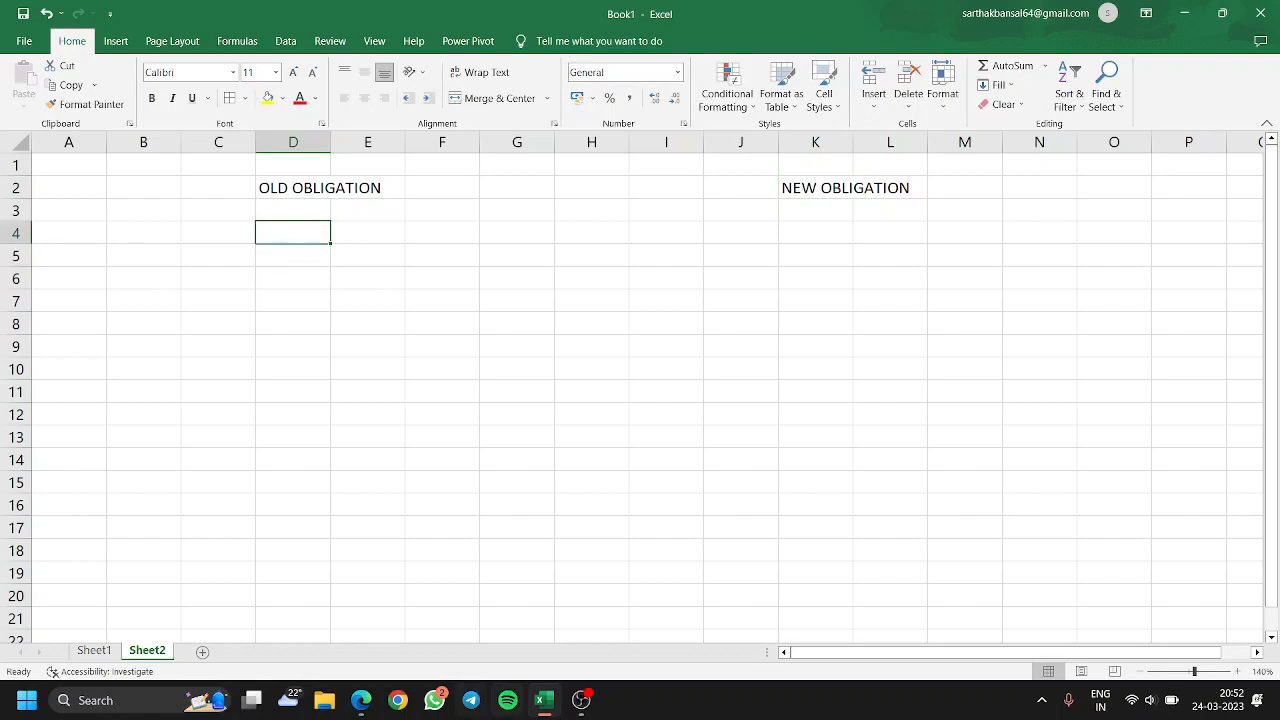
pyautogui.click(361, 700)
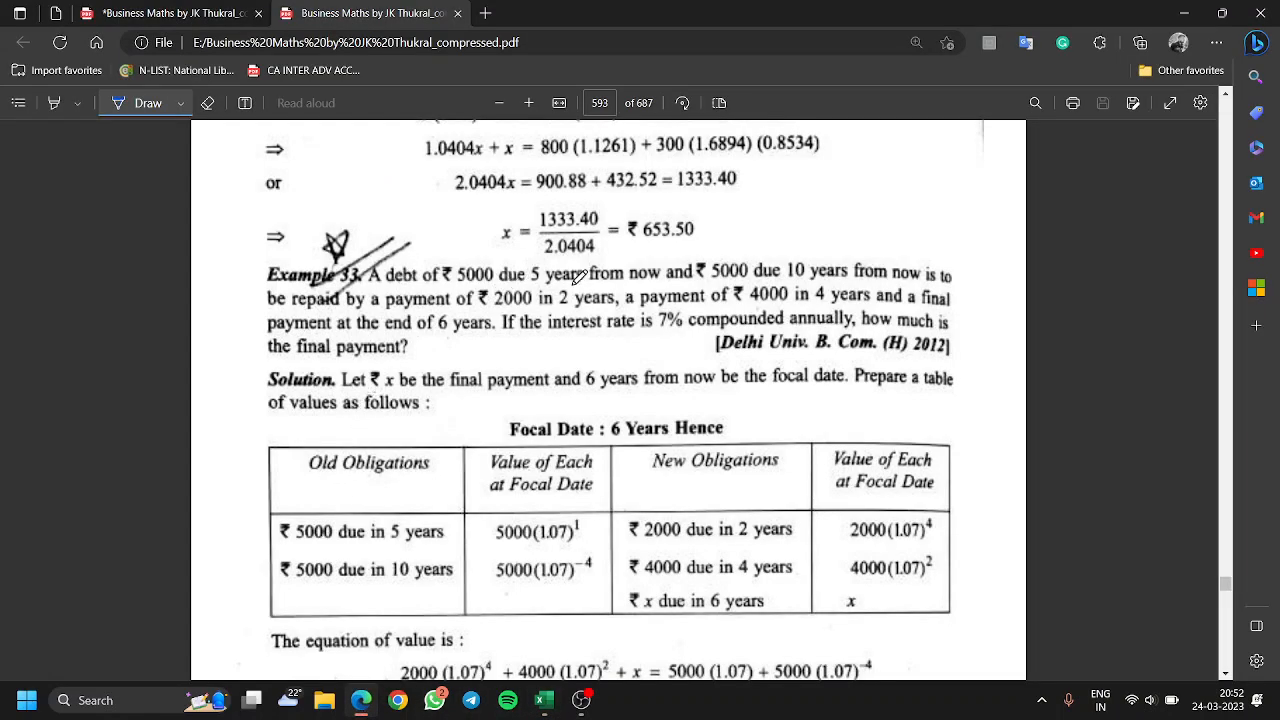
pyautogui.hotkey('alt', 'Tab')
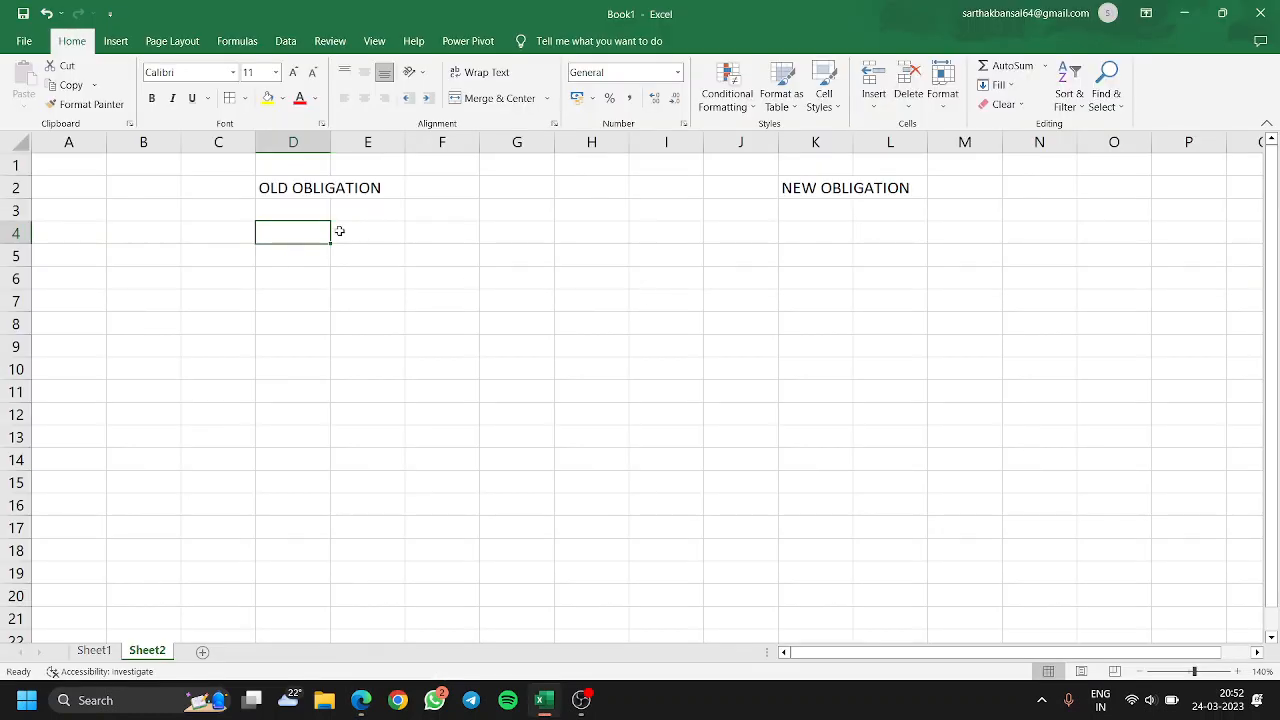
pyautogui.write('5000')
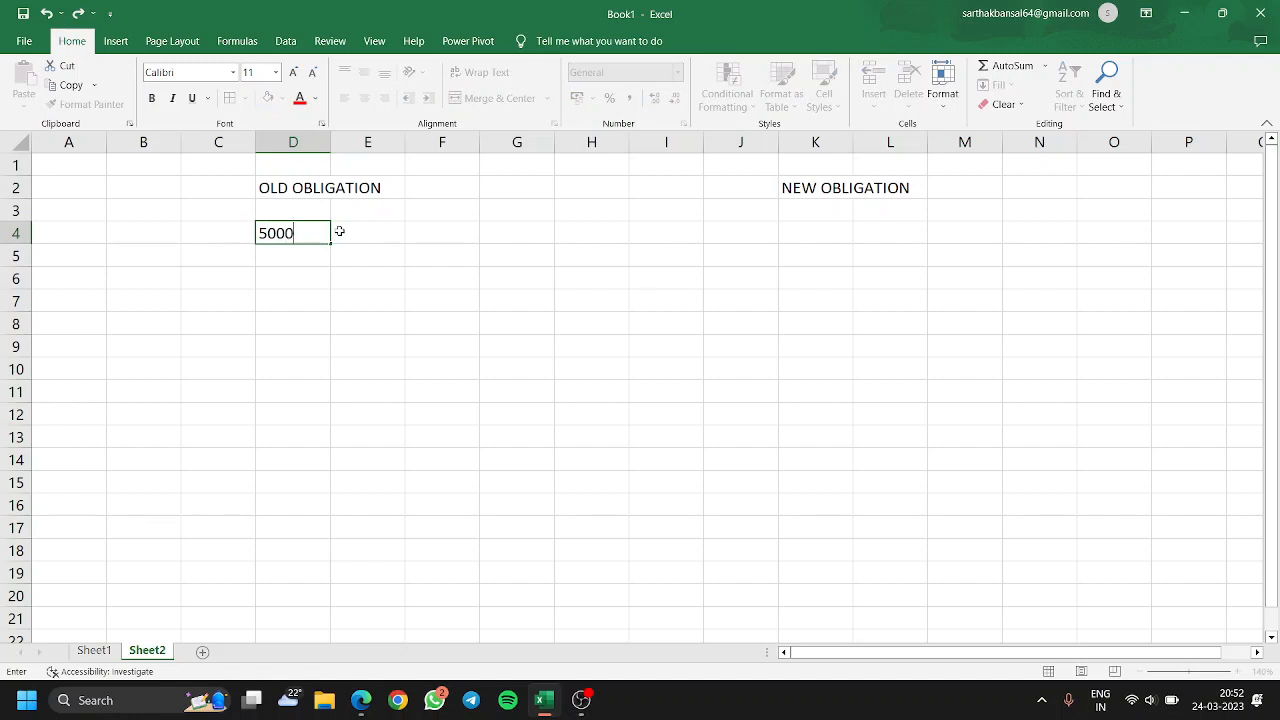
pyautogui.write(' DUE IN')
pyautogui.hotkey('alt', 'Tab')
pyautogui.hotkey('alt', 'Tab')
pyautogui.hotkey('alt', 'shift', 'Tab')
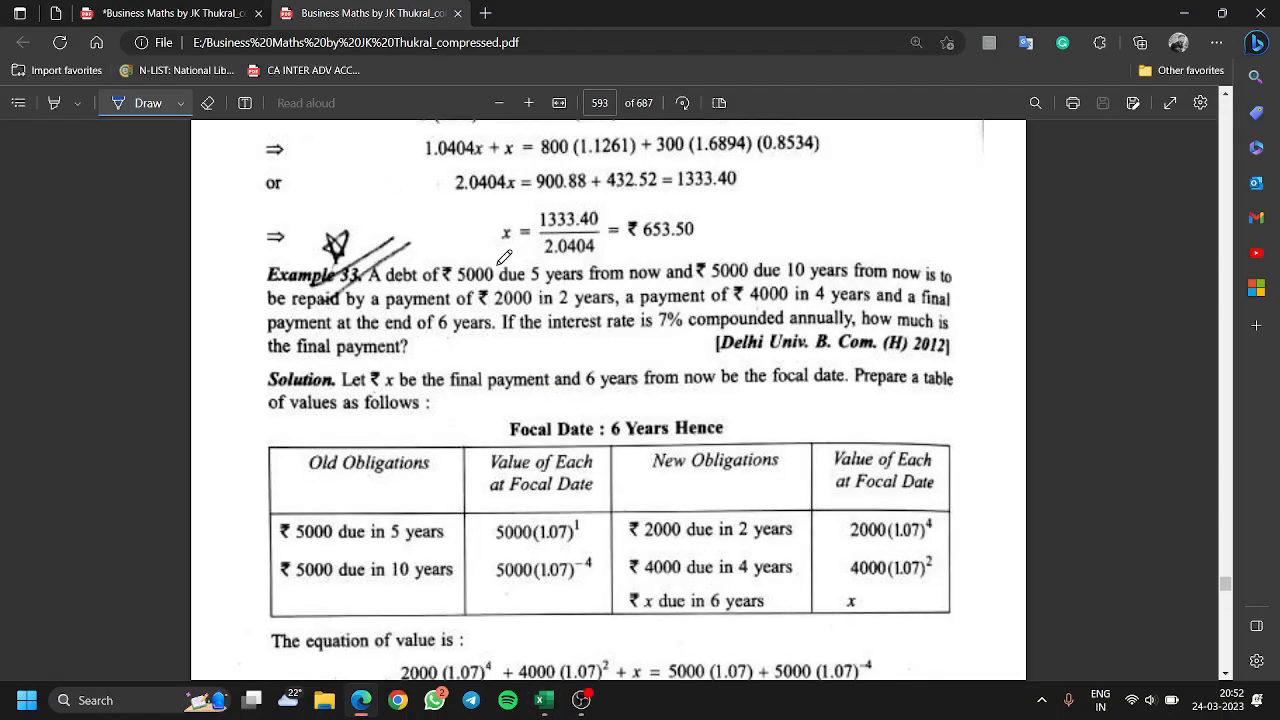
pyautogui.hotkey('alt', 'Tab')
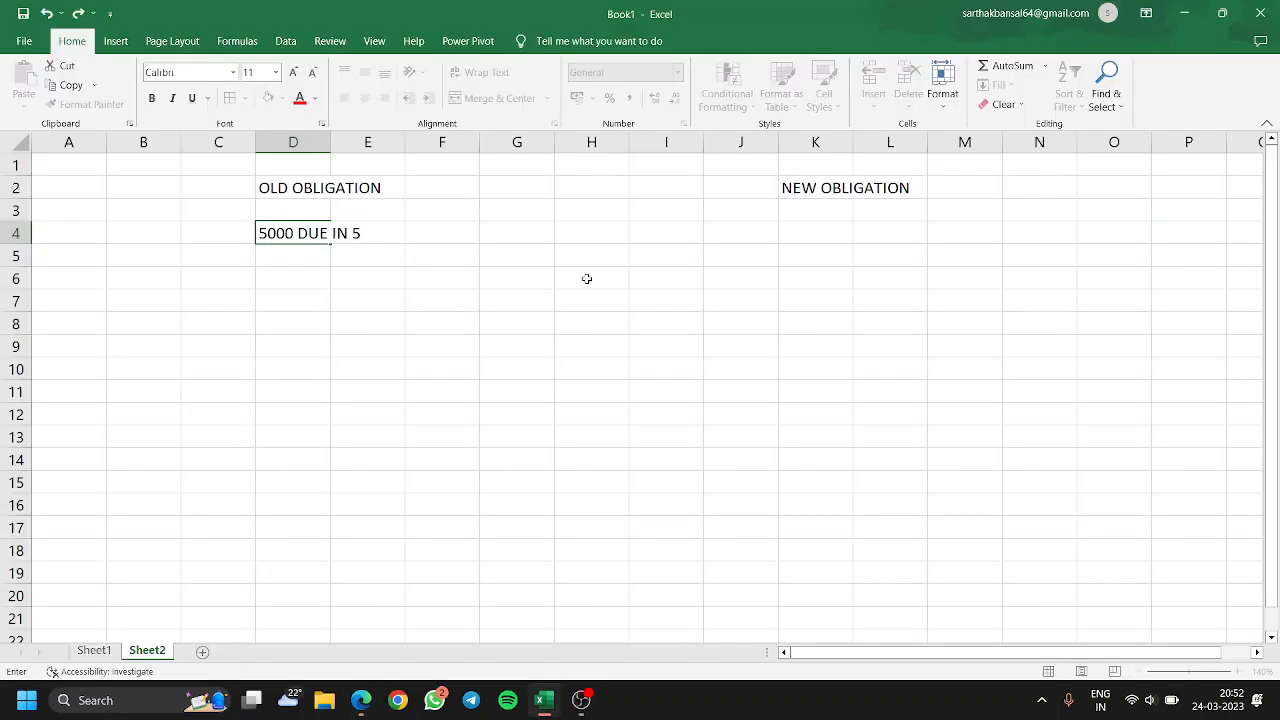
pyautogui.write('5 YEARS')
pyautogui.press('Return')
# - Enter the second old obligation, 5000 DUE IN 10 YEARS, in D5
pyautogui.write('5000')
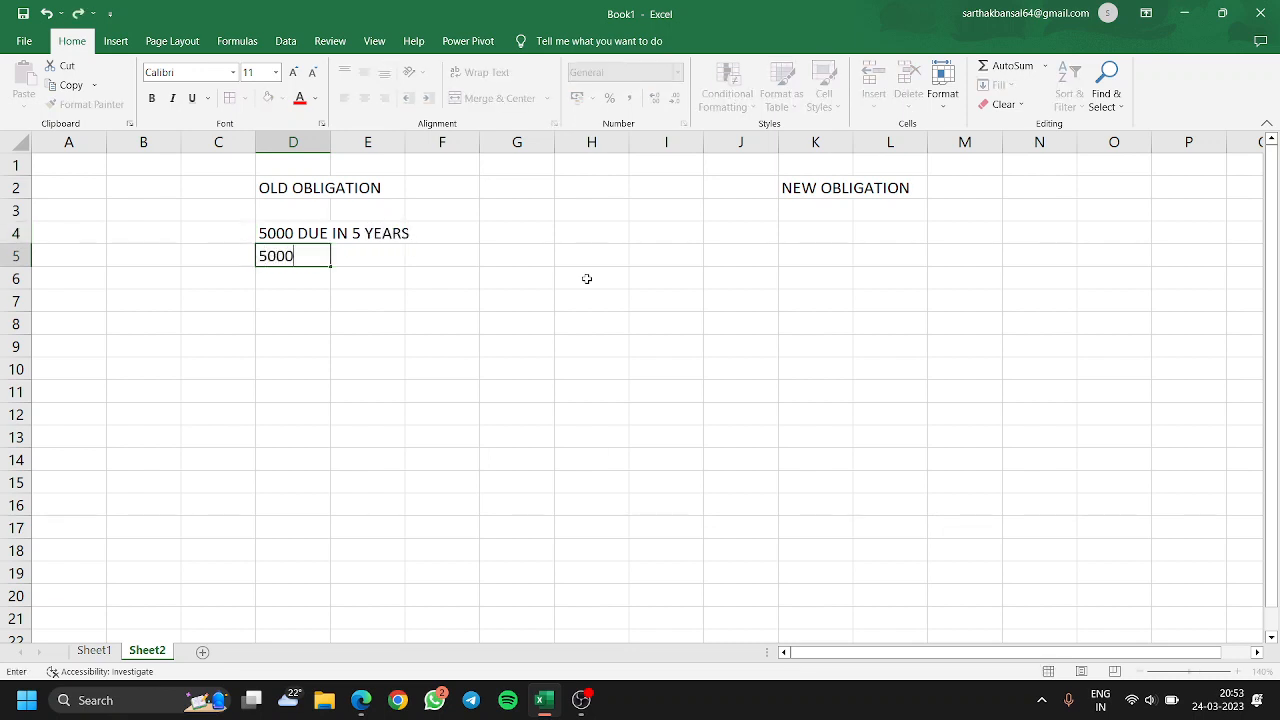
pyautogui.write(' DUE I')
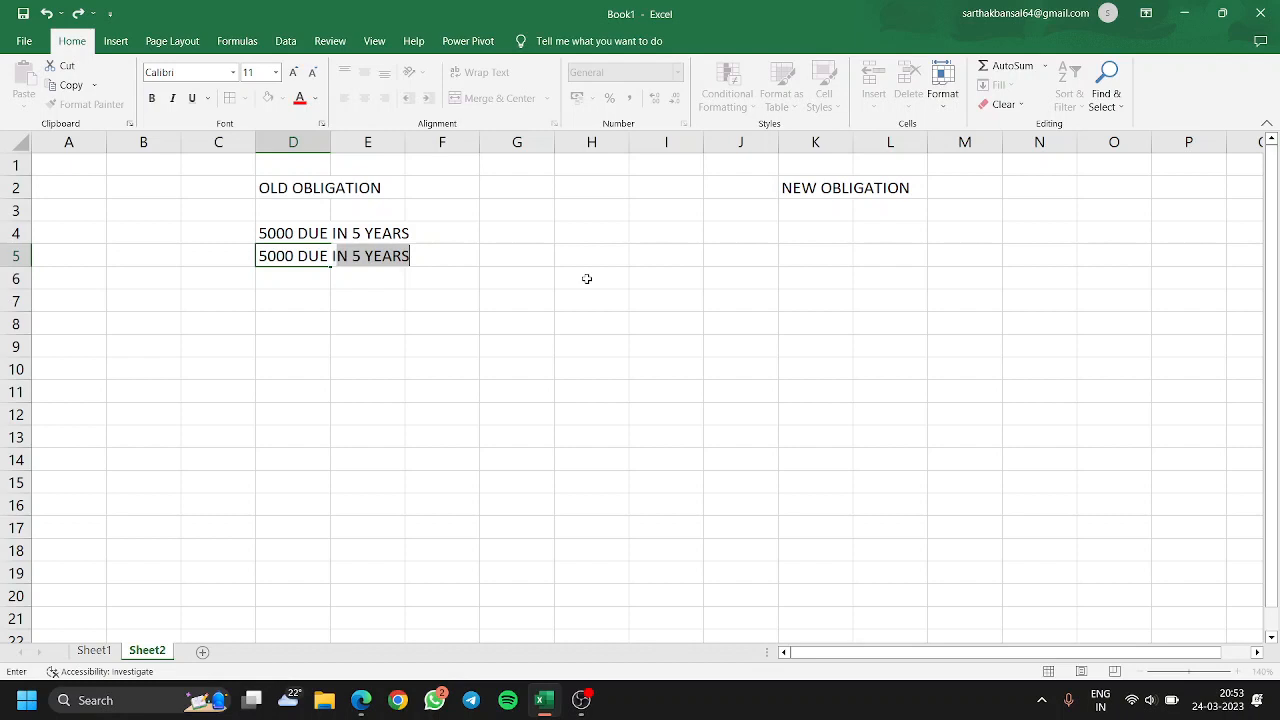
pyautogui.write('N 10 YERA')
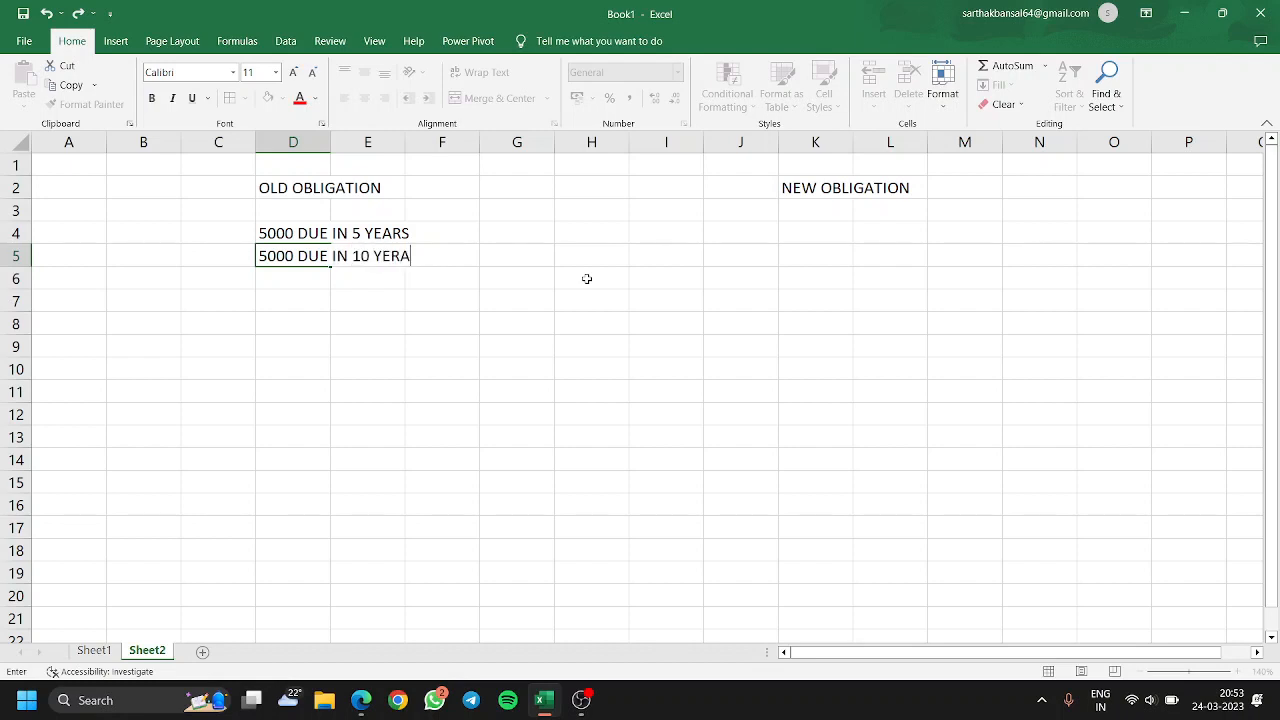
pyautogui.write('S')
pyautogui.press('BackSpace')
pyautogui.press('BackSpace')
pyautogui.write('ARS')
pyautogui.press('Right')
pyautogui.press('Right')
pyautogui.press('Right')
pyautogui.press('Right')
pyautogui.press('Right')
pyautogui.press('Right')
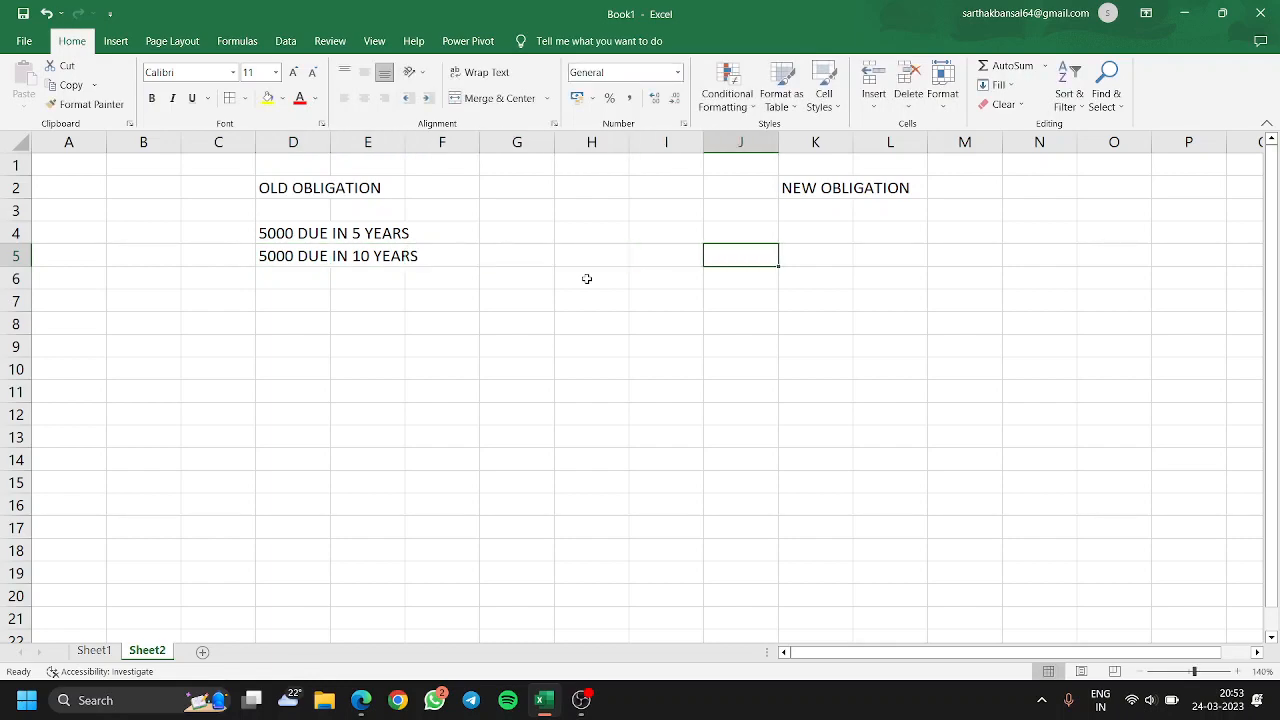
# - Switch to Edge and close the textbook tab open at page 159, leaving it without saving the changes
pyautogui.press('Up')
pyautogui.press('Right')
pyautogui.hotkey('alt', 'Tab')
pyautogui.press('Tab')
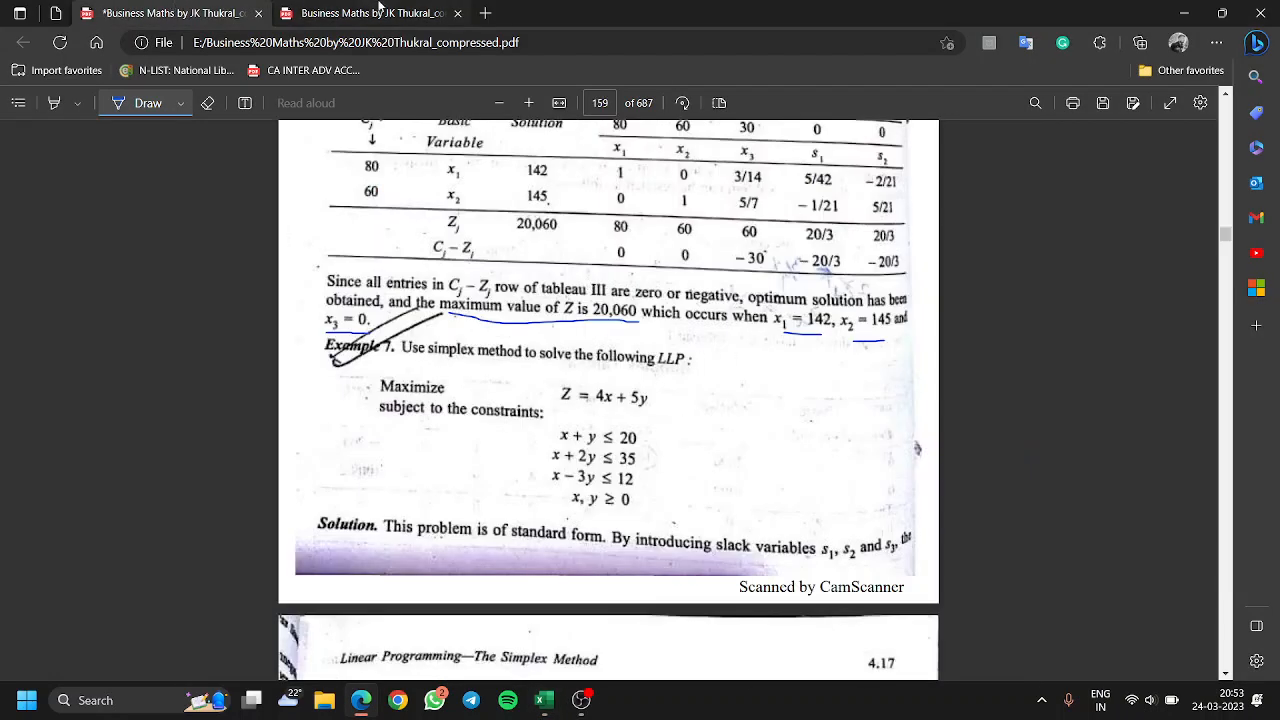
pyautogui.click(358, 8)
pyautogui.click(262, 14)
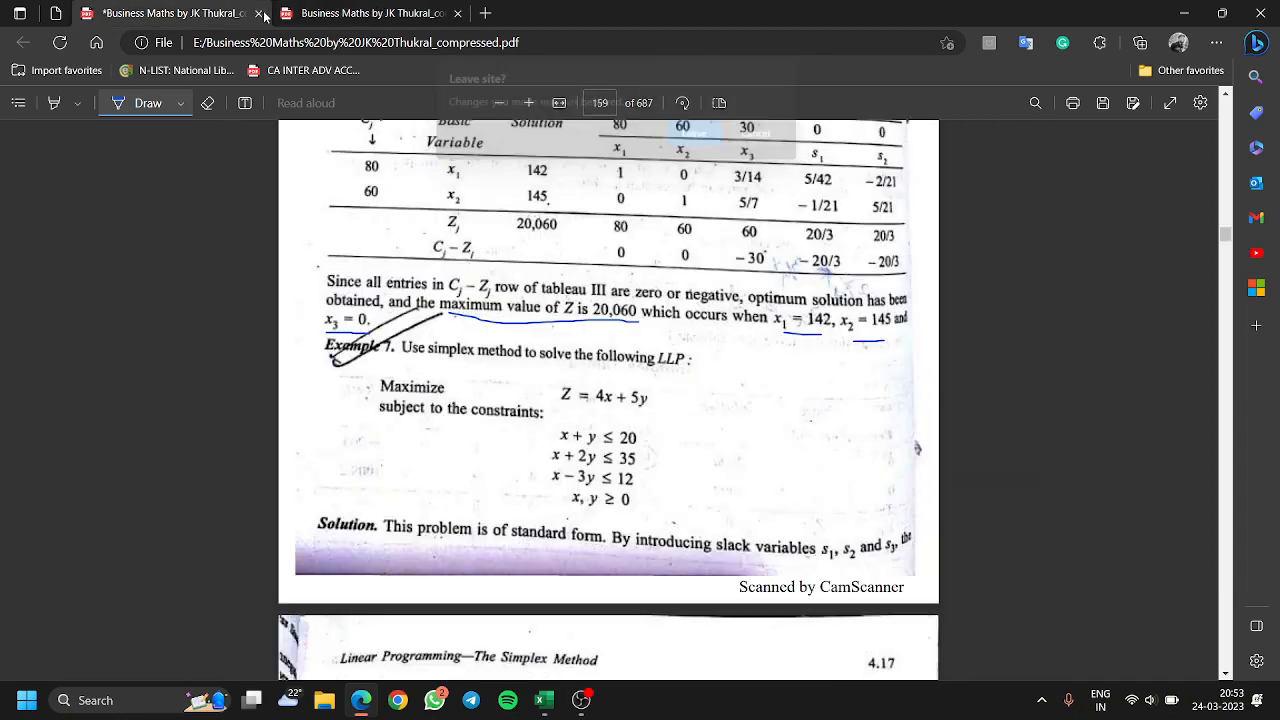
pyautogui.click(705, 131)
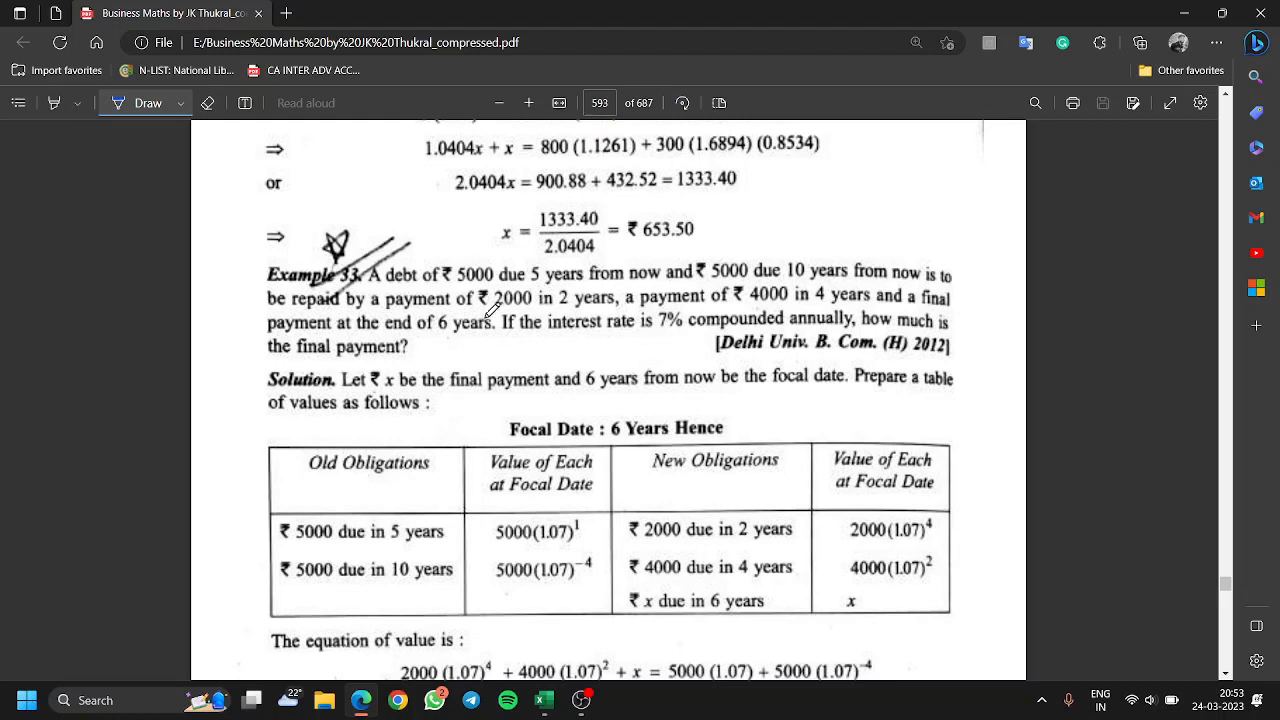
# - Underline "2000 in 2 years", "4000 in 4 years" and "7% compounded annually" in Example 33, and circle "the final payment?"
pyautogui.moveTo(490, 312); pyautogui.dragTo(612, 313)
pyautogui.moveTo(757, 309); pyautogui.dragTo(872, 309)
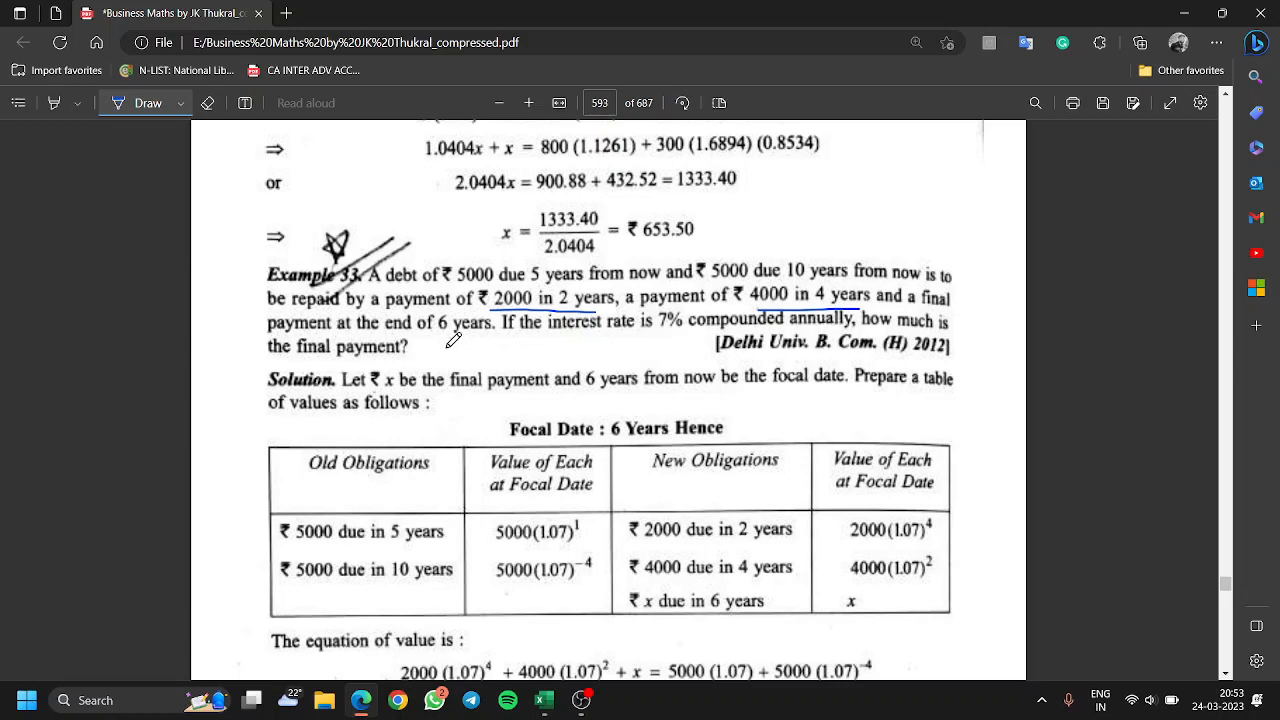
pyautogui.moveTo(660, 330); pyautogui.dragTo(805, 324)
pyautogui.moveTo(340, 352)
pyautogui.mouseDown()
pyautogui.moveTo(428, 368)
pyautogui.moveTo(432, 340)
pyautogui.moveTo(283, 328)
pyautogui.moveTo(265, 358)
pyautogui.moveTo(350, 356)
pyautogui.mouseUp()
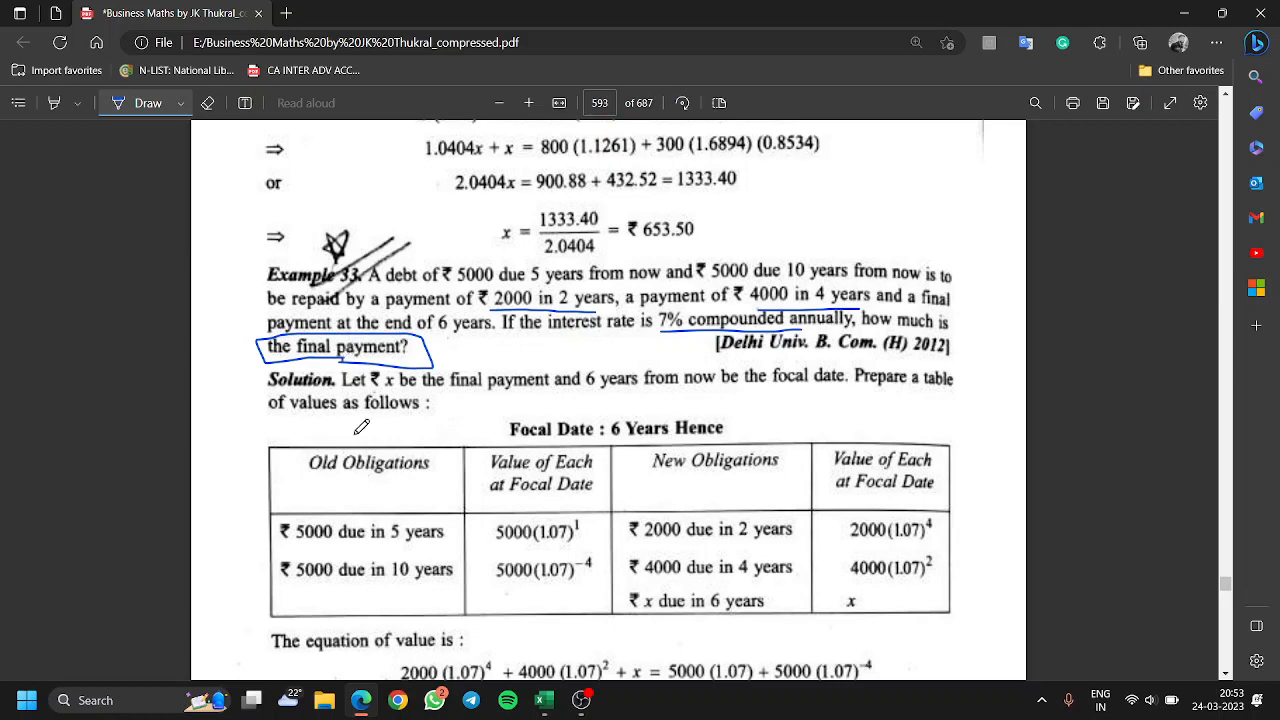
# - Switch back to Excel and enter the first new obligation, 2000 DUE IN 2 YEARS, in K4, checking its term against Example 33 in Edge
pyautogui.hotkey('alt', 'Tab')
pyautogui.hotkey('alt', 'Tab')
pyautogui.hotkey('alt', 'shift', 'Tab')
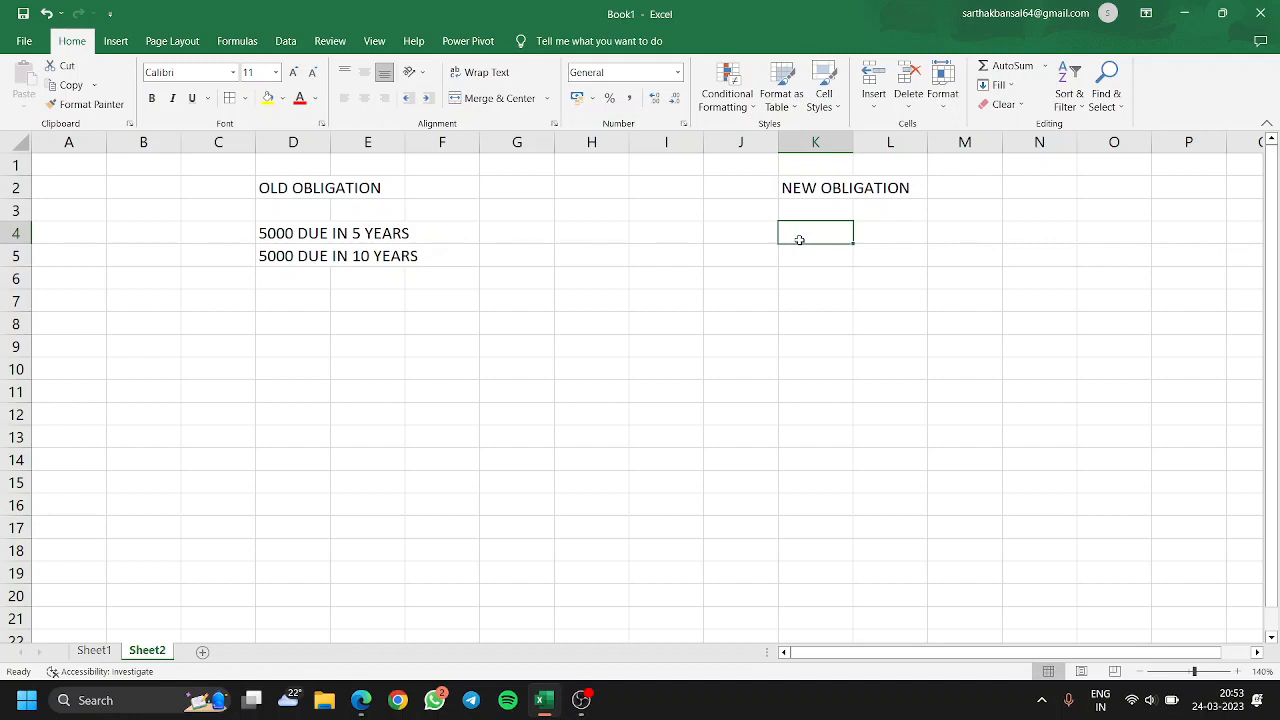
pyautogui.write('20')
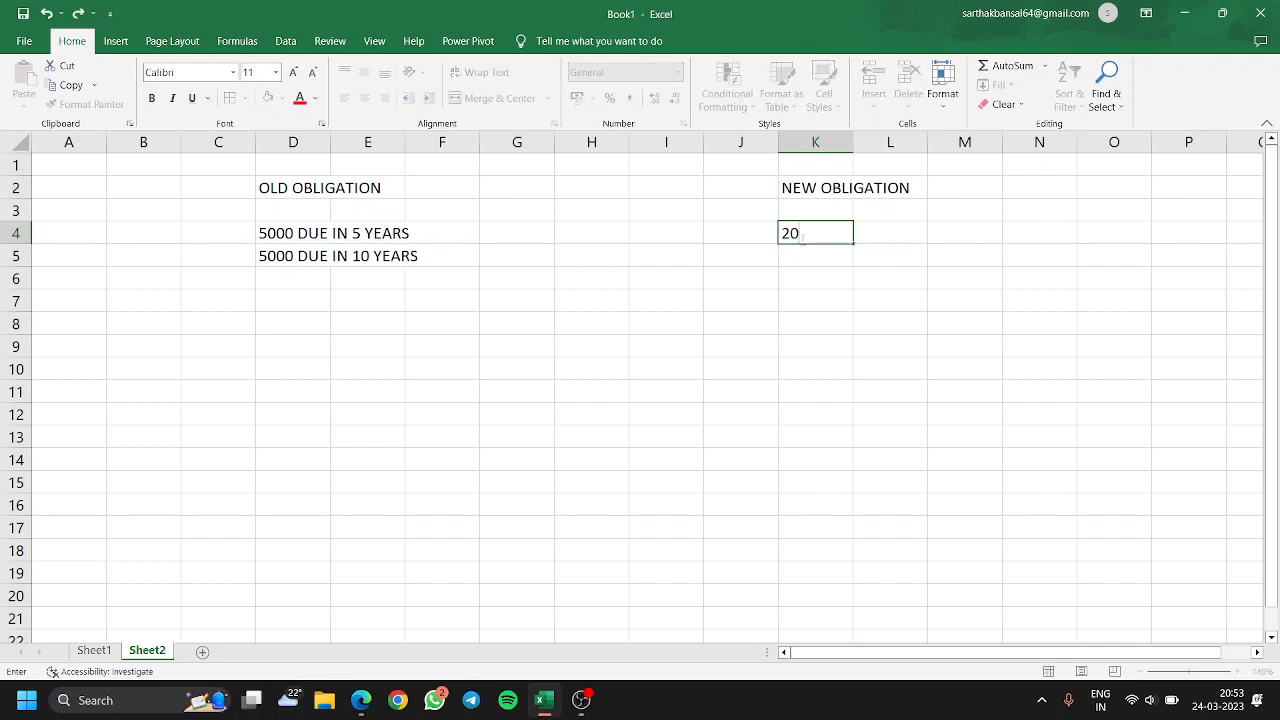
pyautogui.write('00 DUE IN')
pyautogui.hotkey('alt', 'Tab')
pyautogui.hotkey('alt', 'Tab')
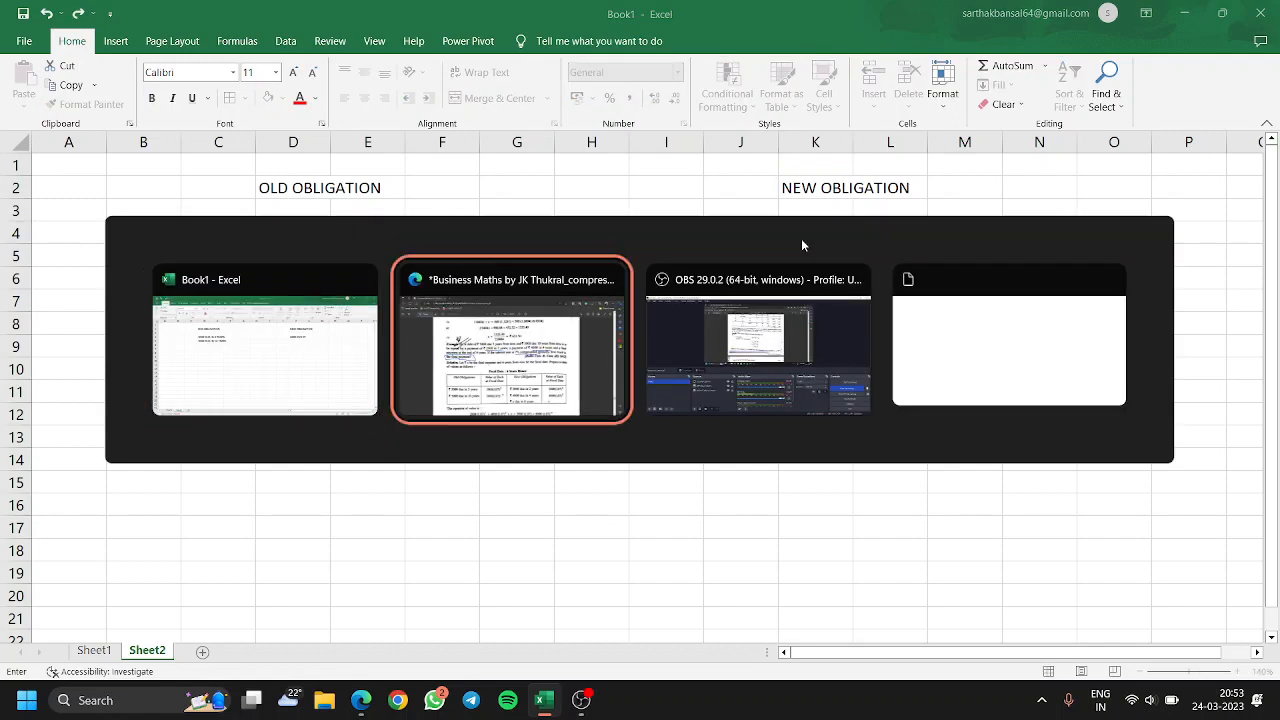
pyautogui.hotkey('alt', 'Tab')
pyautogui.hotkey('alt', 'Tab')
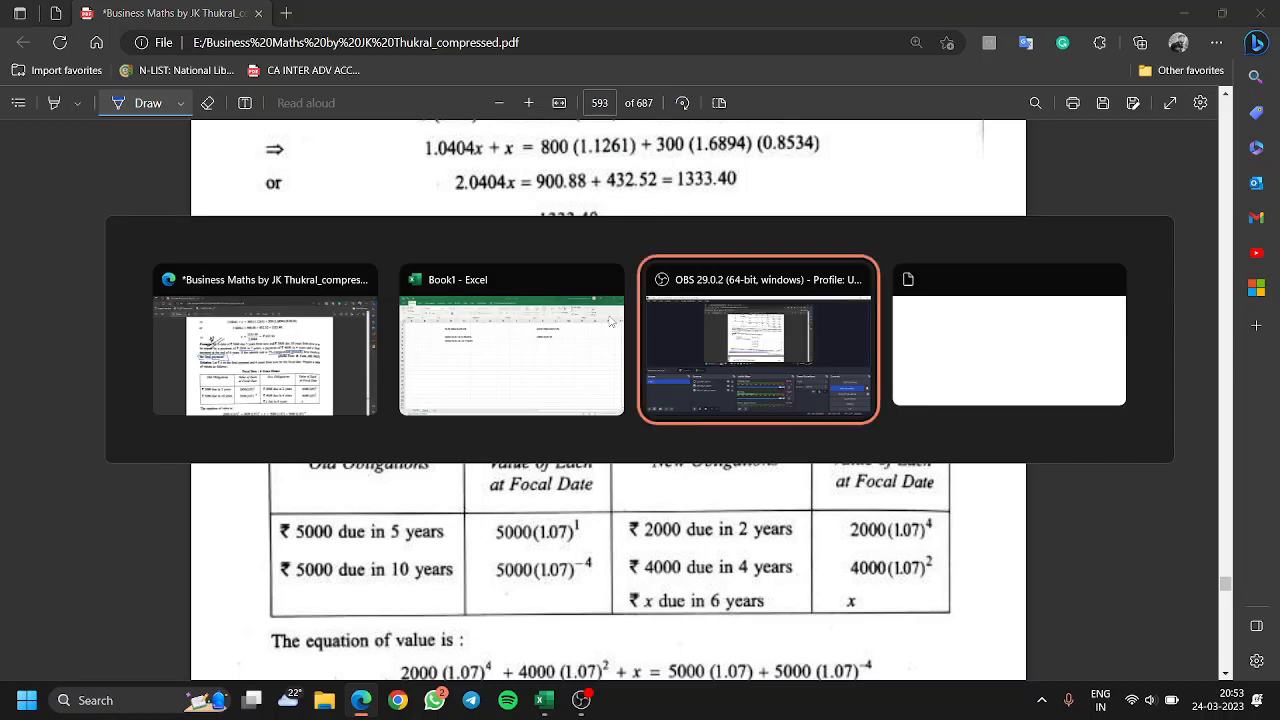
pyautogui.click(608, 315)
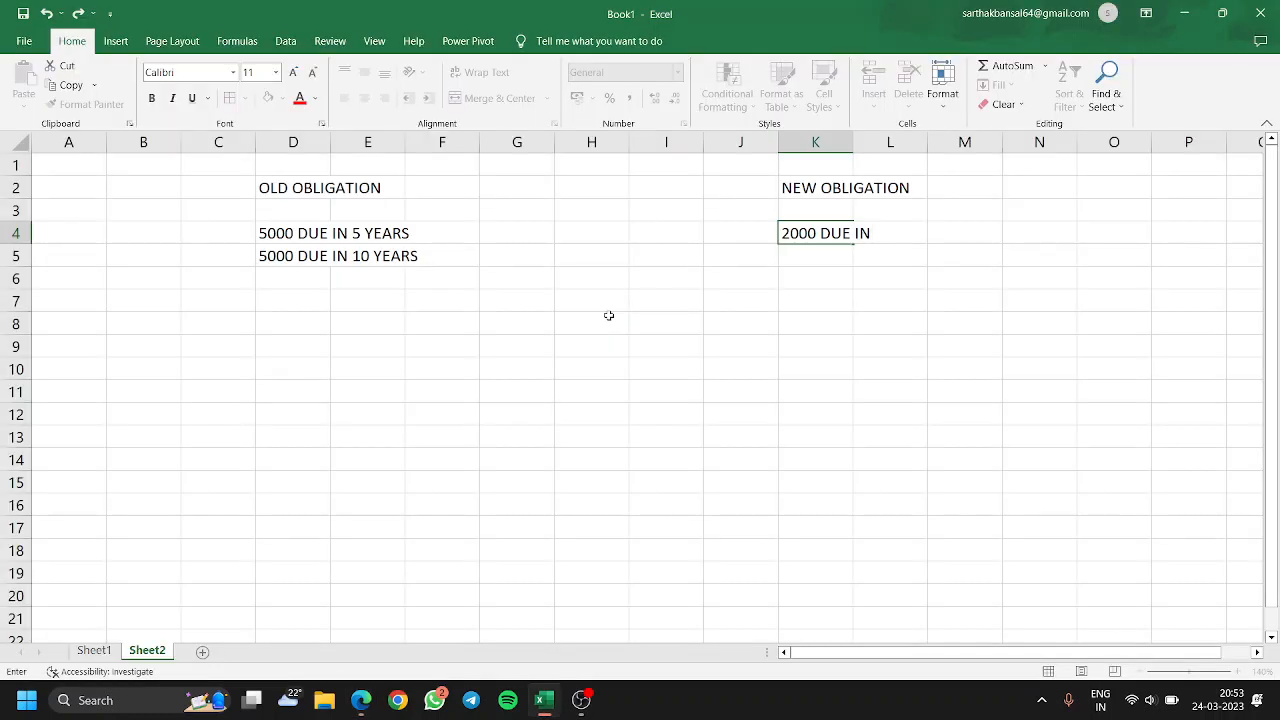
pyautogui.write('2 YEARS')
pyautogui.press('Return')
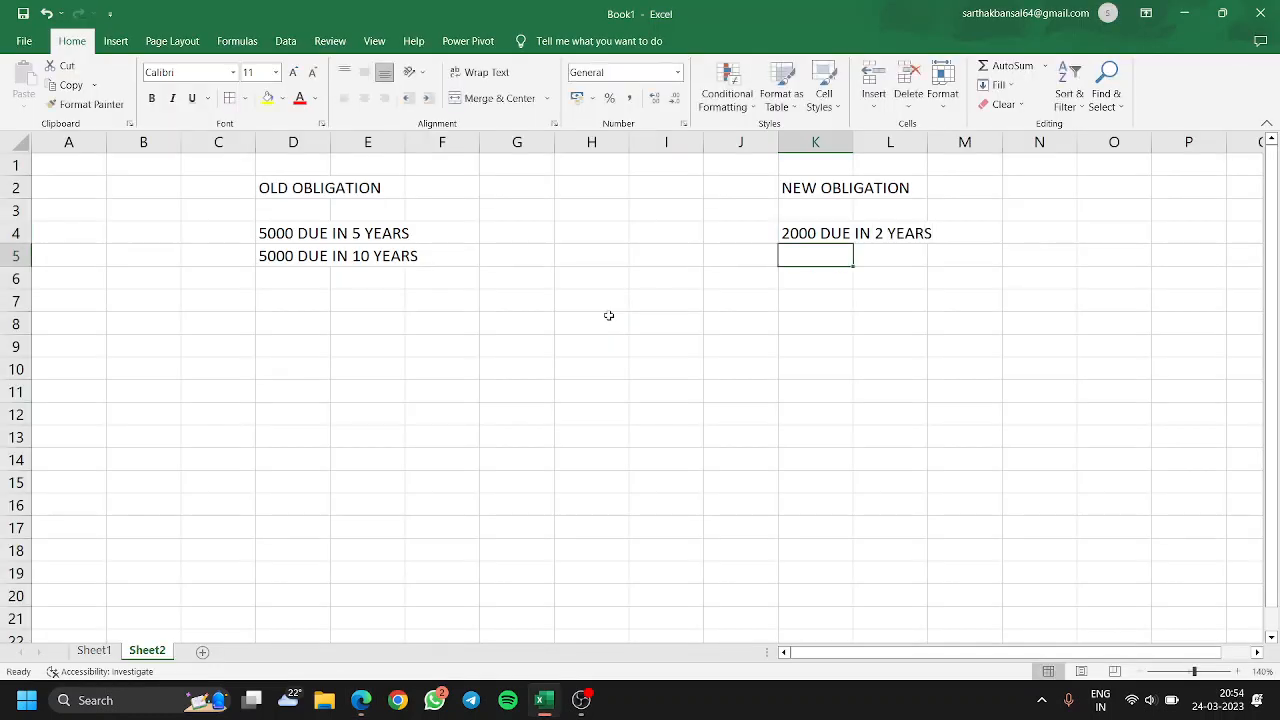
# - Enter the second new obligation, 4000 DUE IN 4 YEARS, in K5
pyautogui.write('4000')
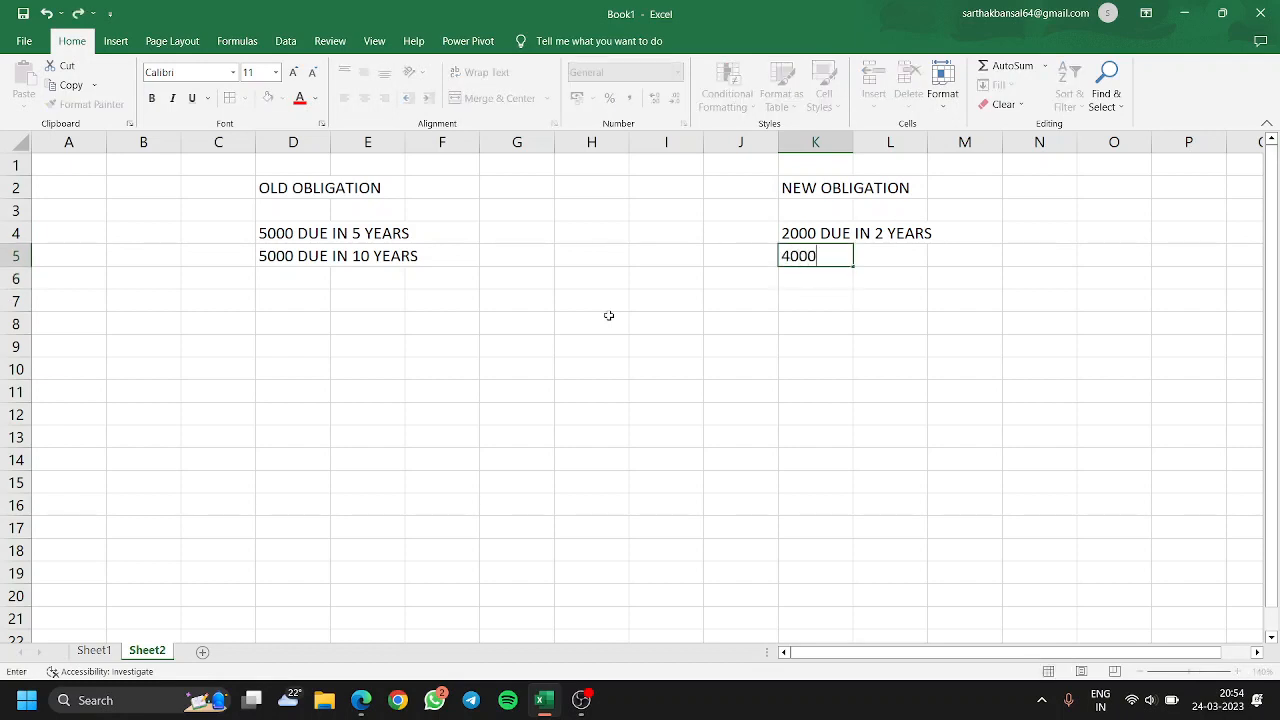
pyautogui.write(' DUE IN 4 YERAS')
pyautogui.press('Return')
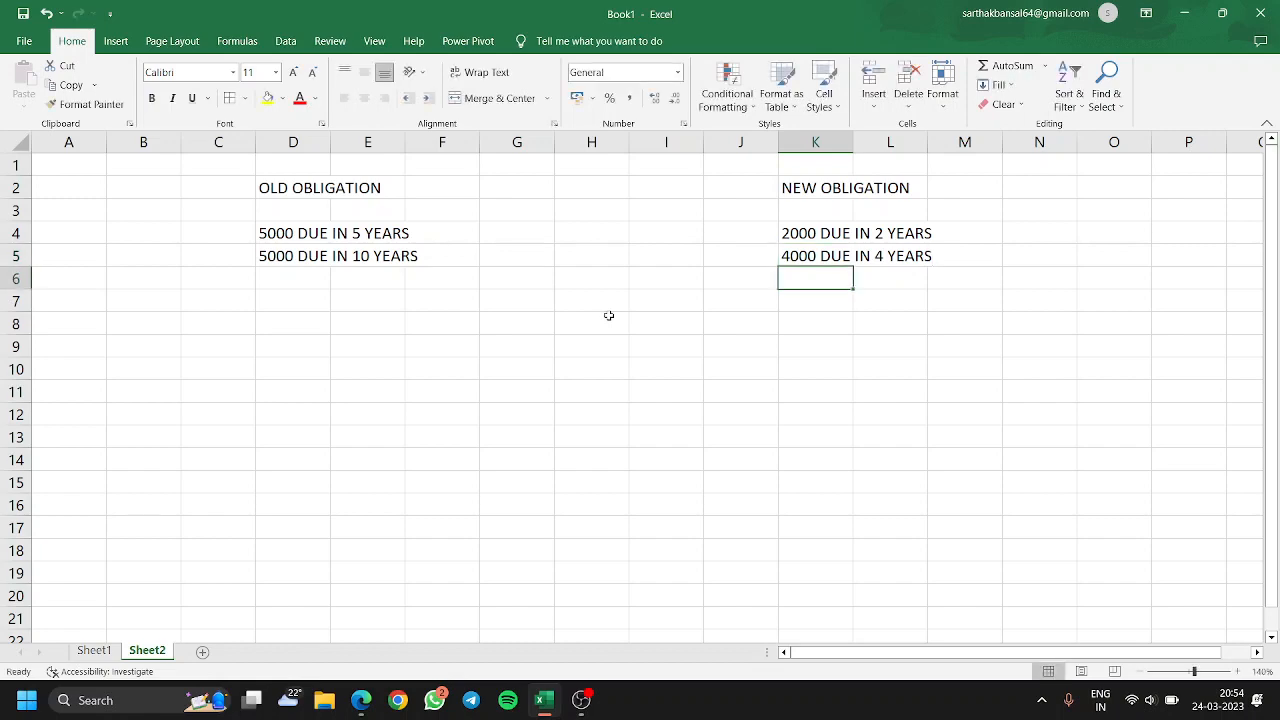
# - Enter the final new obligation, X DUE IN 6TH YEAR, in K6, after checking Example 33 in Edge
pyautogui.hotkey('alt', 'Tab')
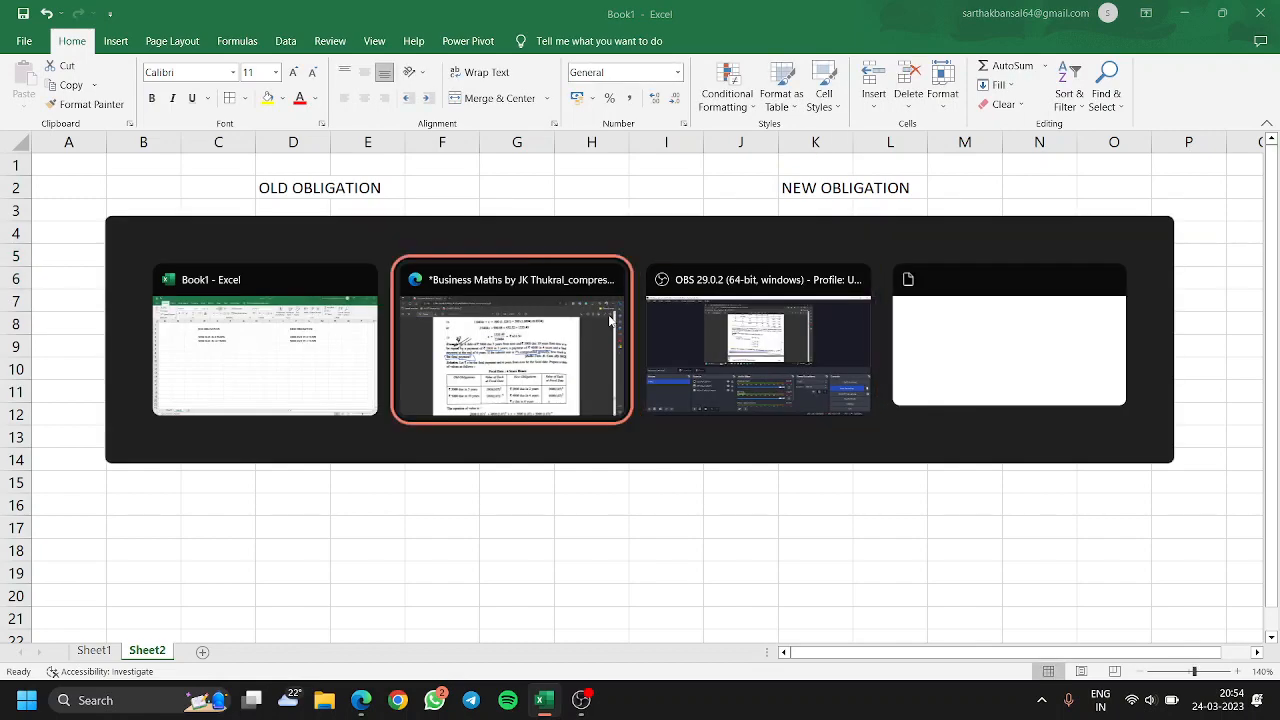
pyautogui.hotkey('alt', 'Tab')
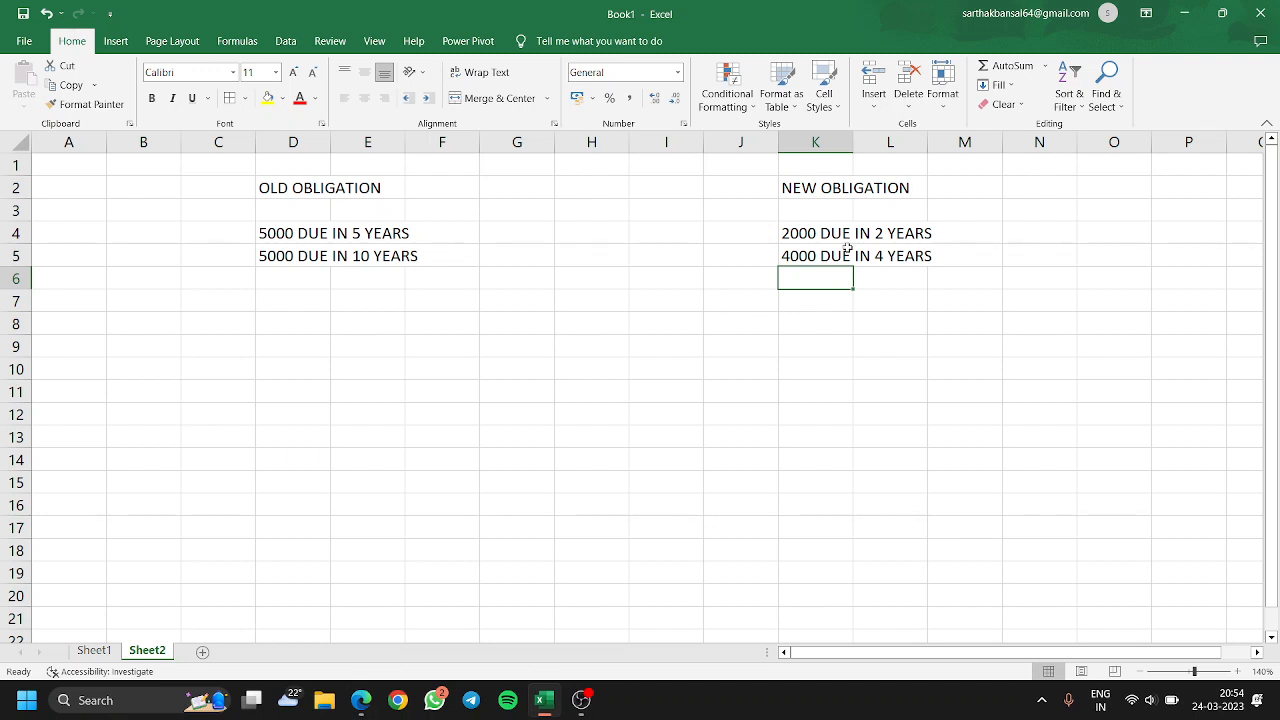
pyautogui.write('X')
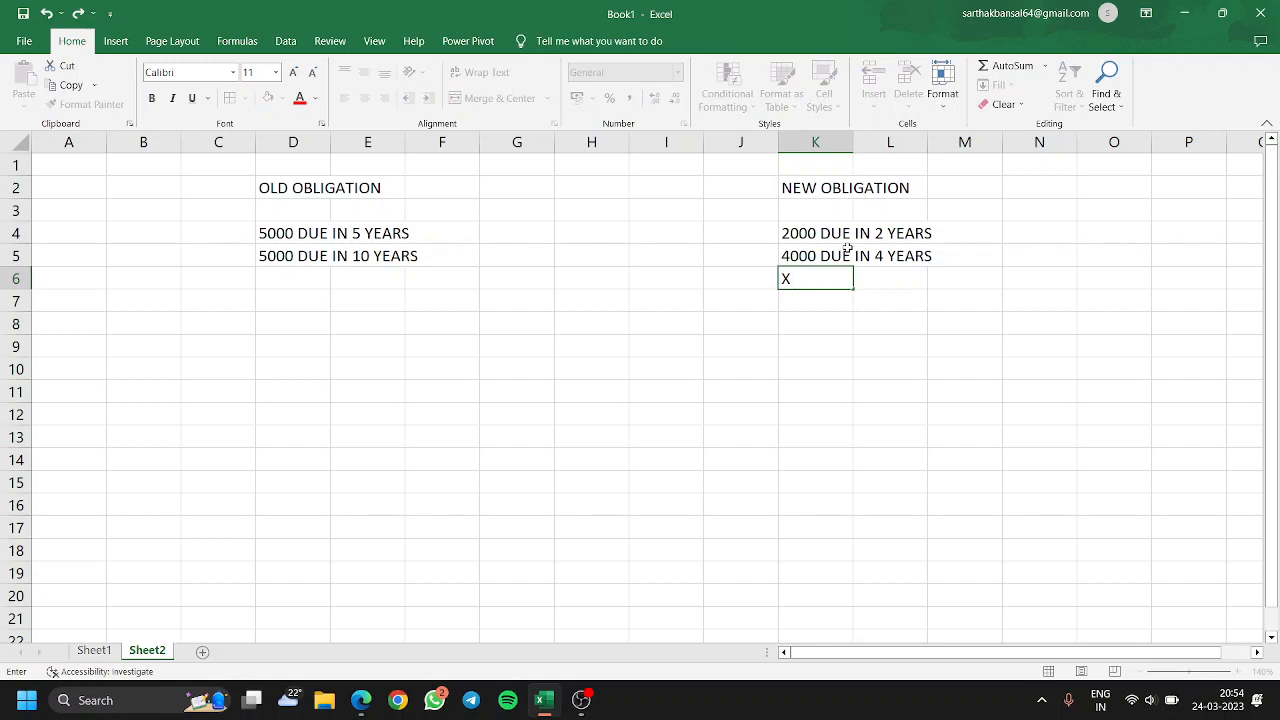
pyautogui.write(' DUE IN 6TH YEARS')
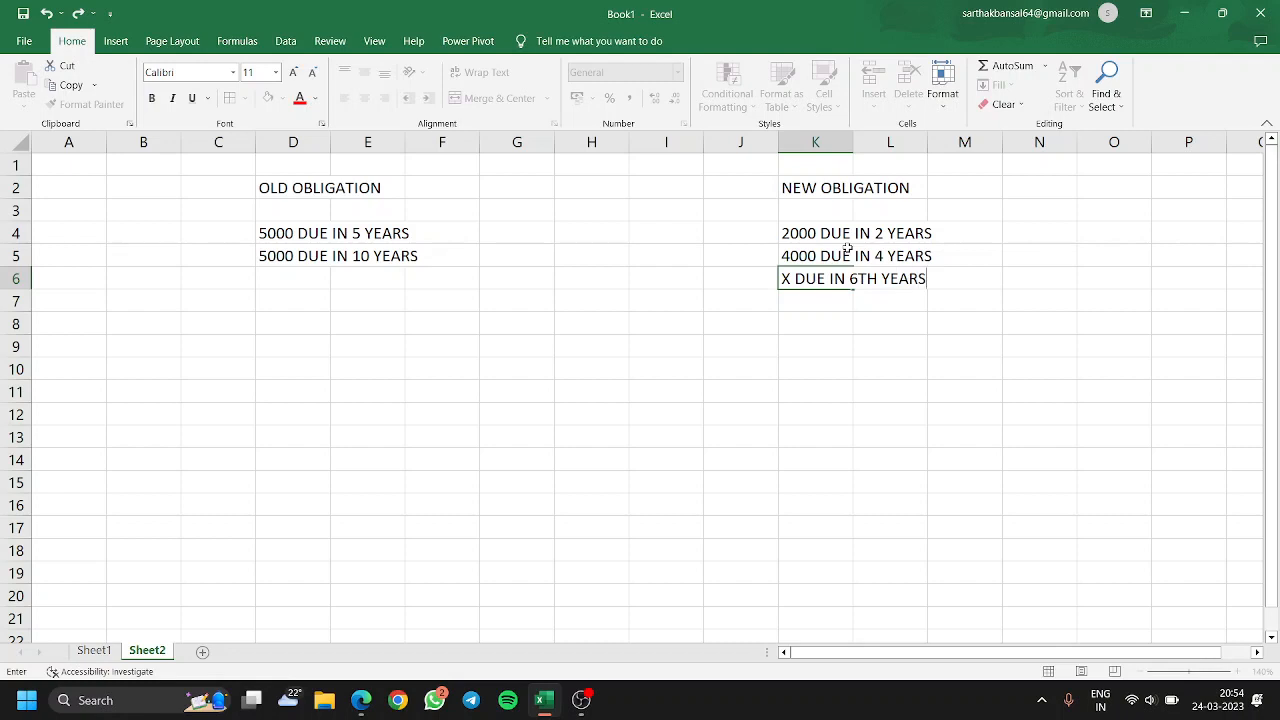
pyautogui.press('Return')
# - Build a year timeline by entering the numbers 1 to 10 across F9:O9
pyautogui.press('Left')
pyautogui.press('Left')
pyautogui.press('Left')
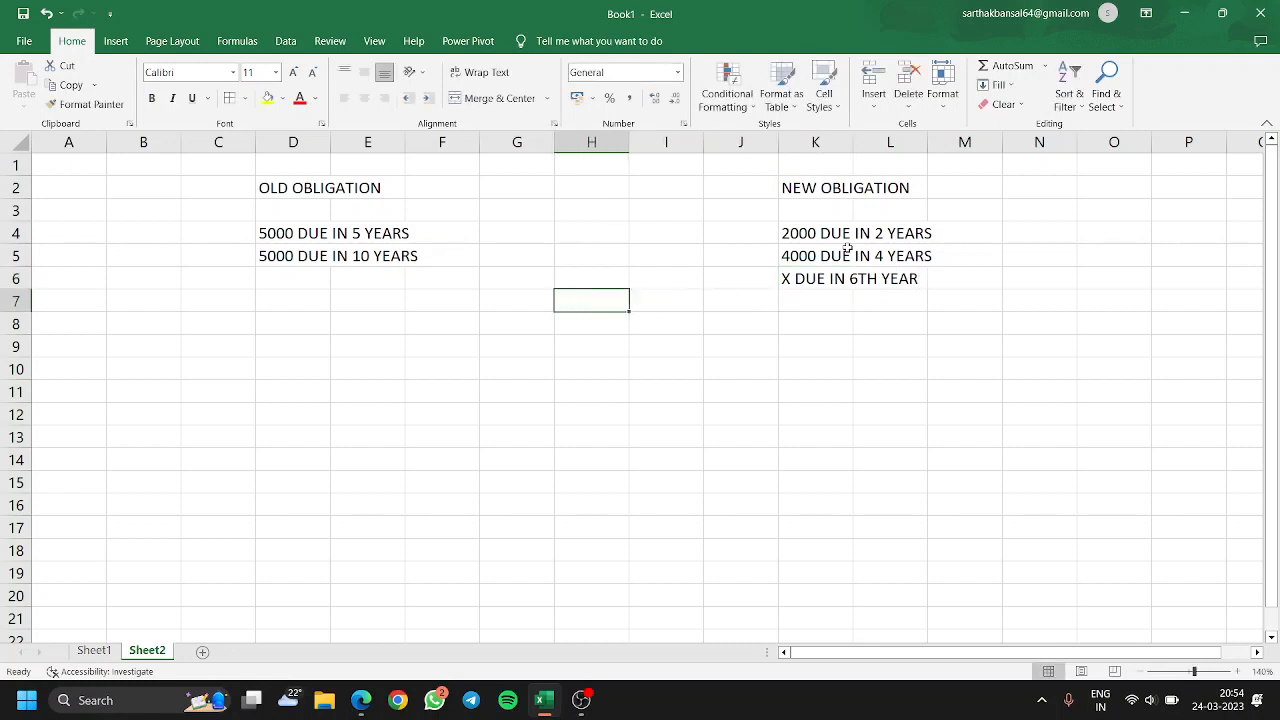
pyautogui.press('Down')
pyautogui.press('Left')
pyautogui.press('Down')
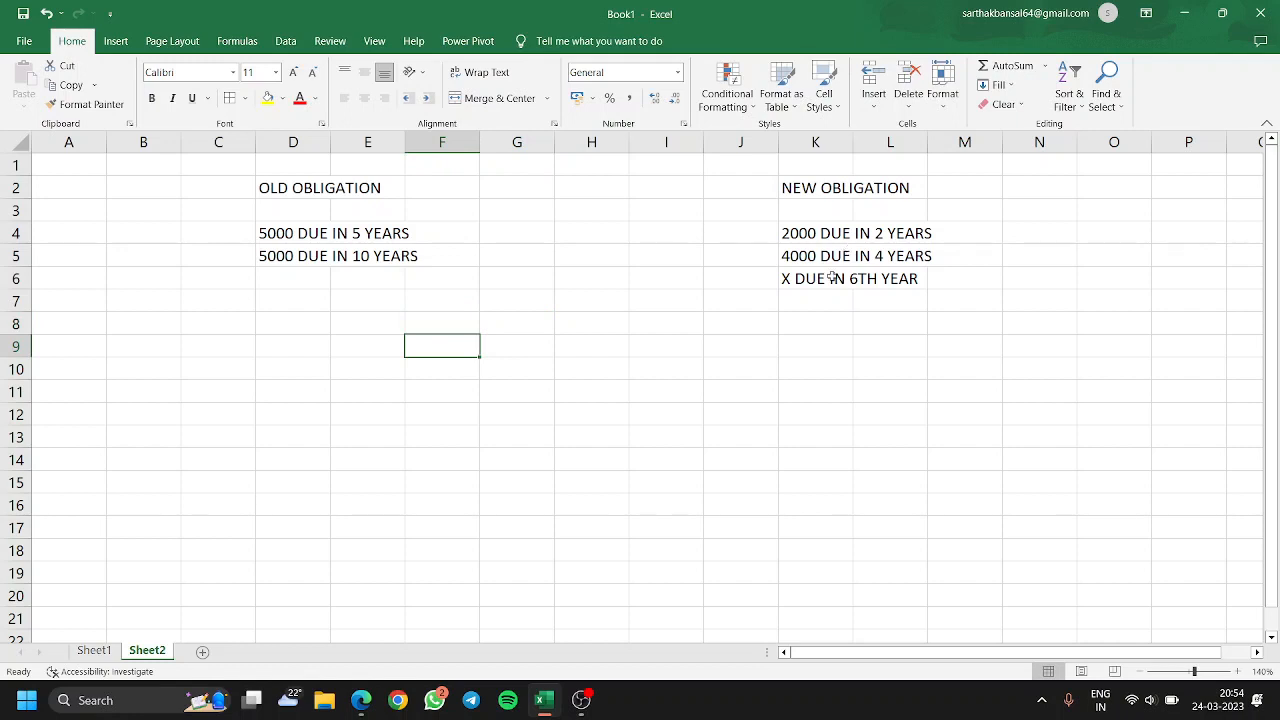
pyautogui.write('1')
pyautogui.press('Tab')
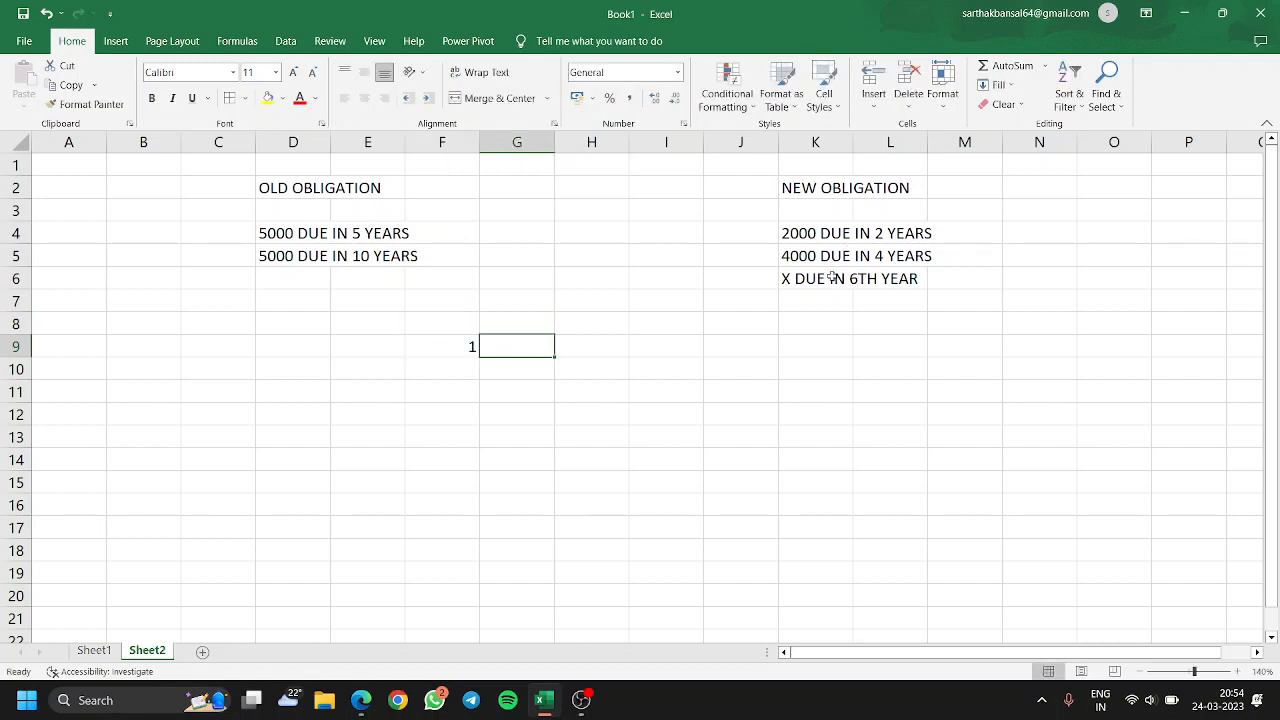
pyautogui.write('2')
pyautogui.press('Tab')
pyautogui.write('3')
pyautogui.press('Tab')
pyautogui.write('4')
pyautogui.press('Tab')
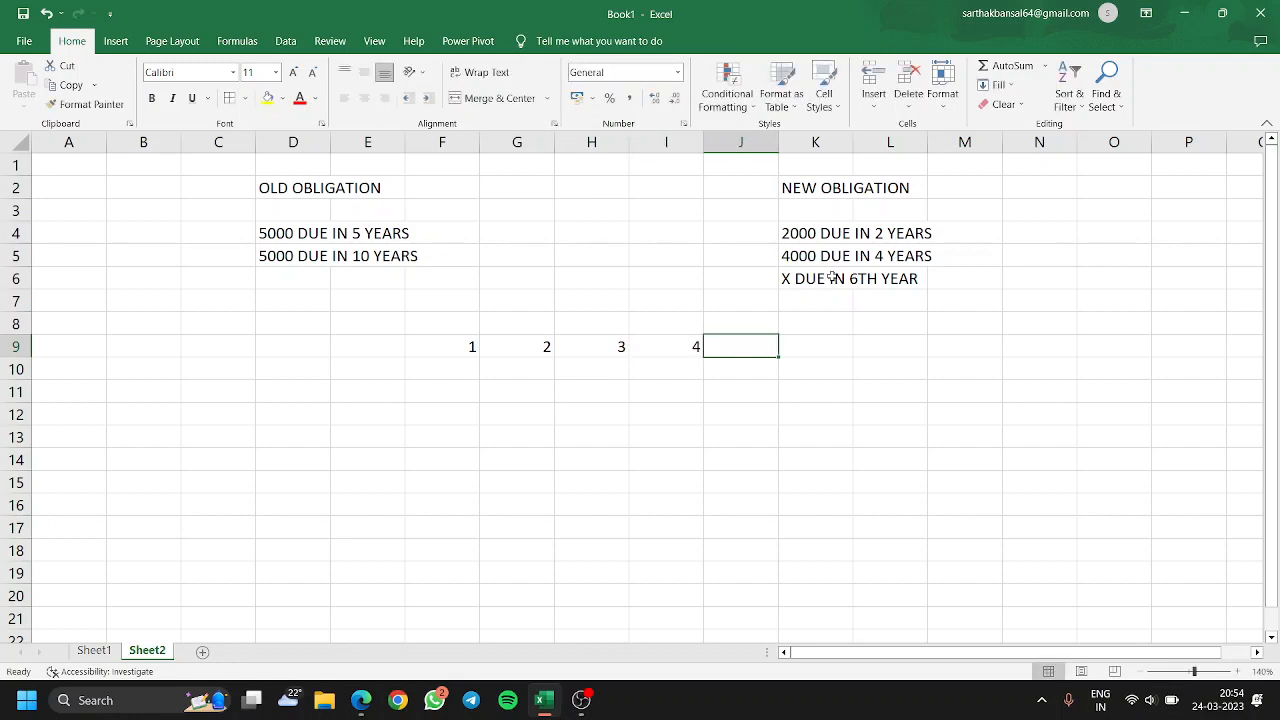
pyautogui.write('5')
pyautogui.press('Tab')
pyautogui.write('6')
pyautogui.press('Tab')
pyautogui.write('7')
pyautogui.press('Tab')
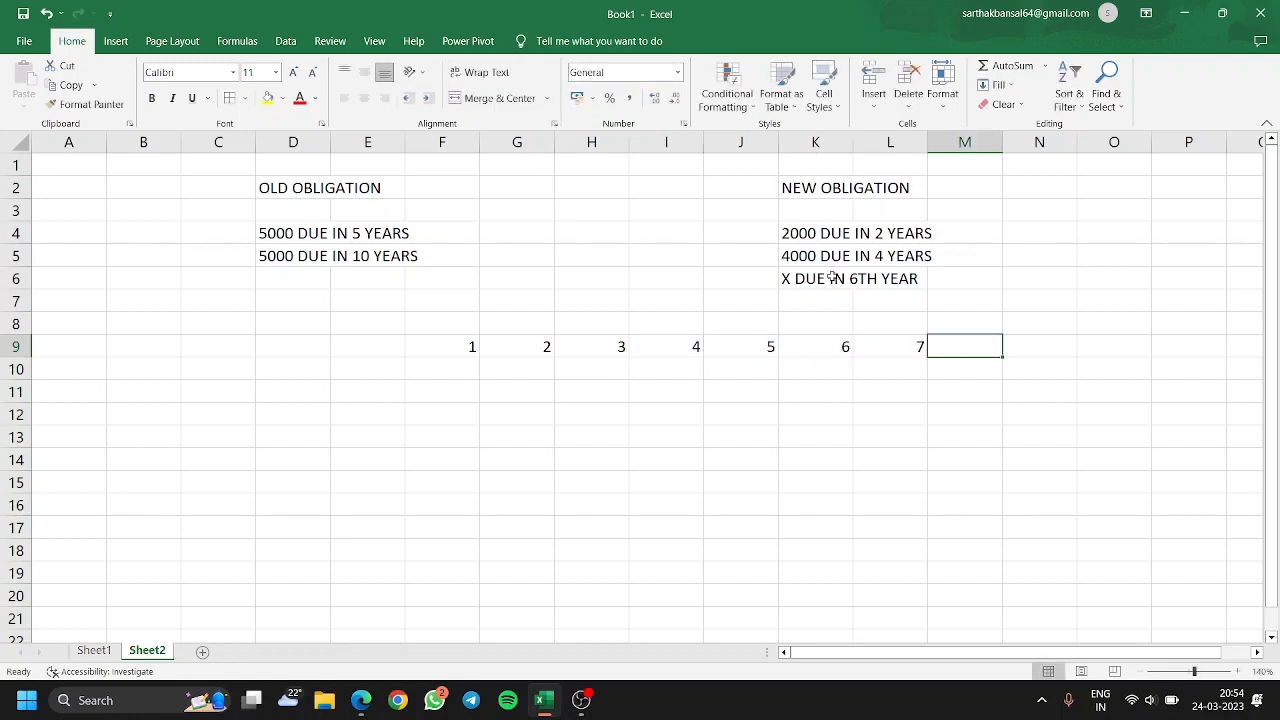
pyautogui.write('8')
pyautogui.press('Tab')
pyautogui.write('9')
pyautogui.press('Tab')
pyautogui.write('0')
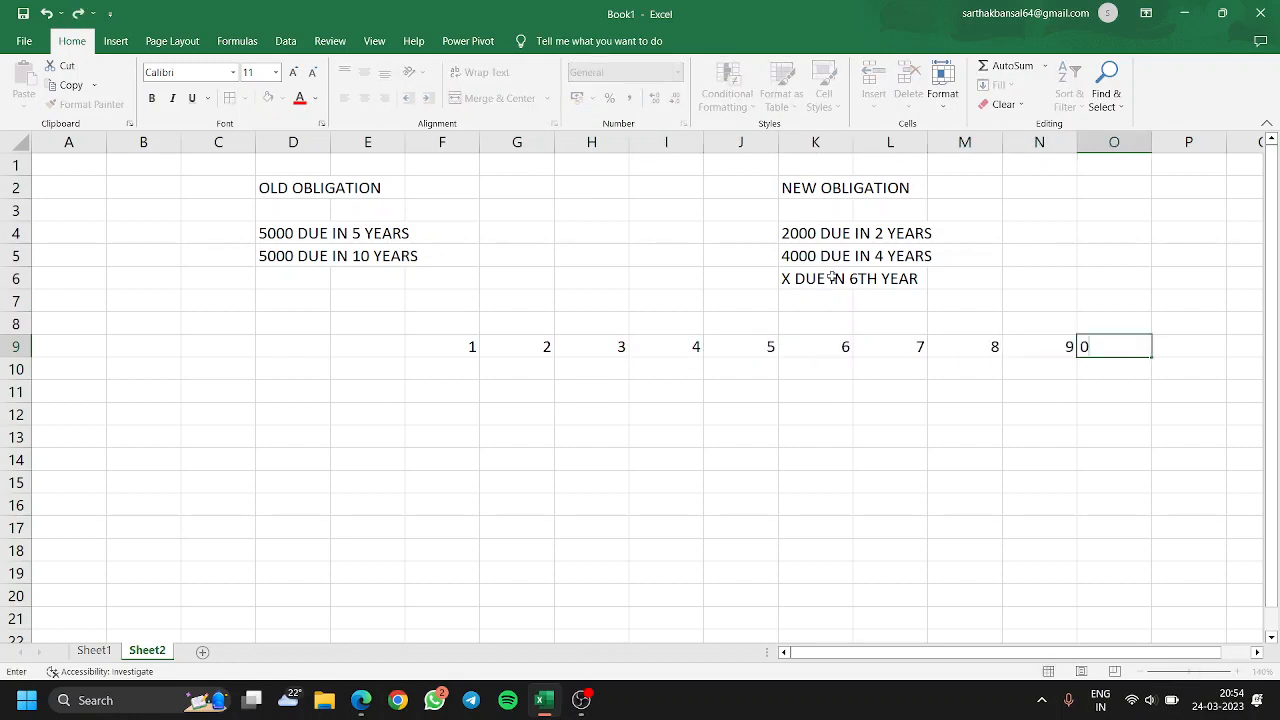
pyautogui.press('Tab')
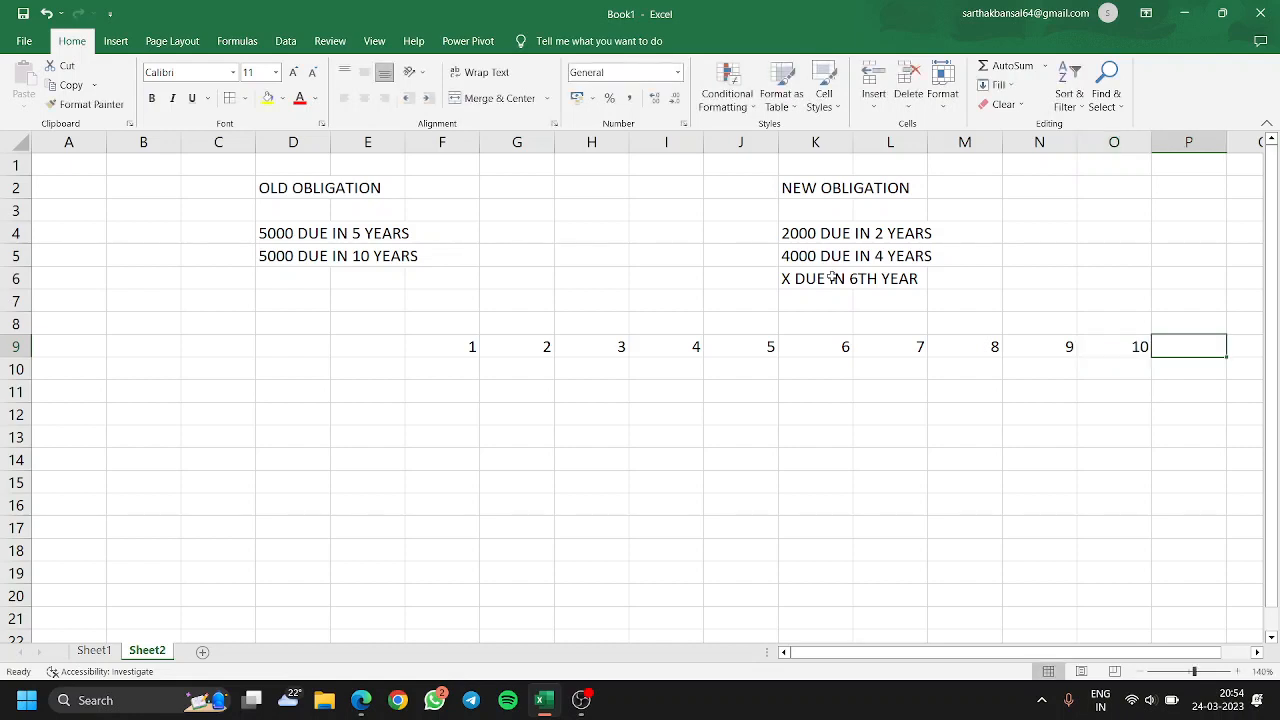
pyautogui.moveTo(449, 346); pyautogui.dragTo(1113, 346)
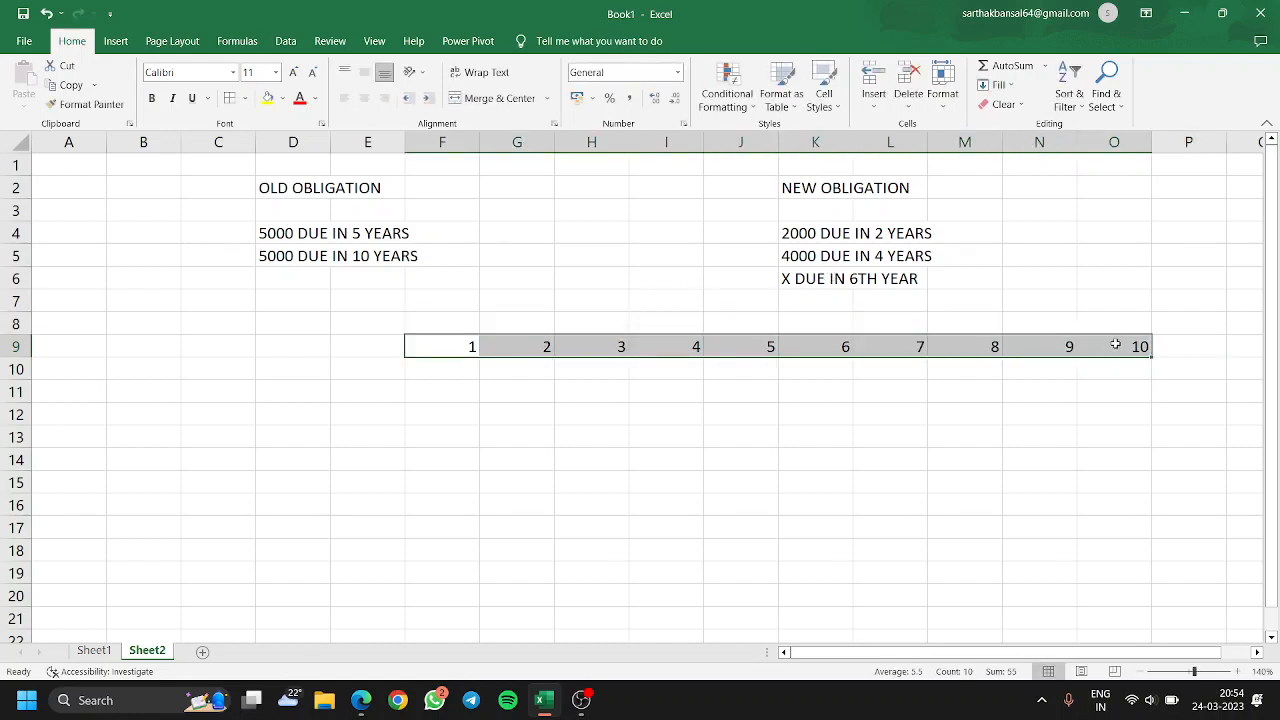
pyautogui.click(764, 524)
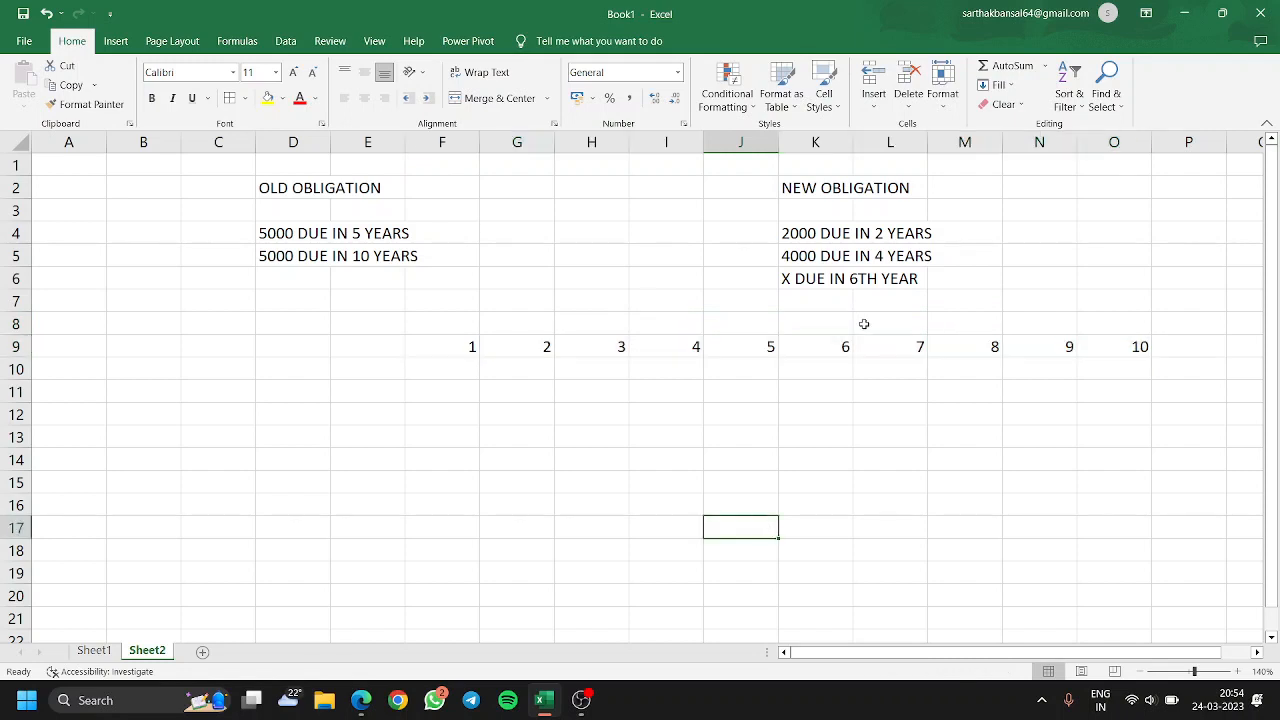
# - Highlight year 6 in K9 of the timeline with a yellow fill to mark the focal date
pyautogui.click(835, 347)
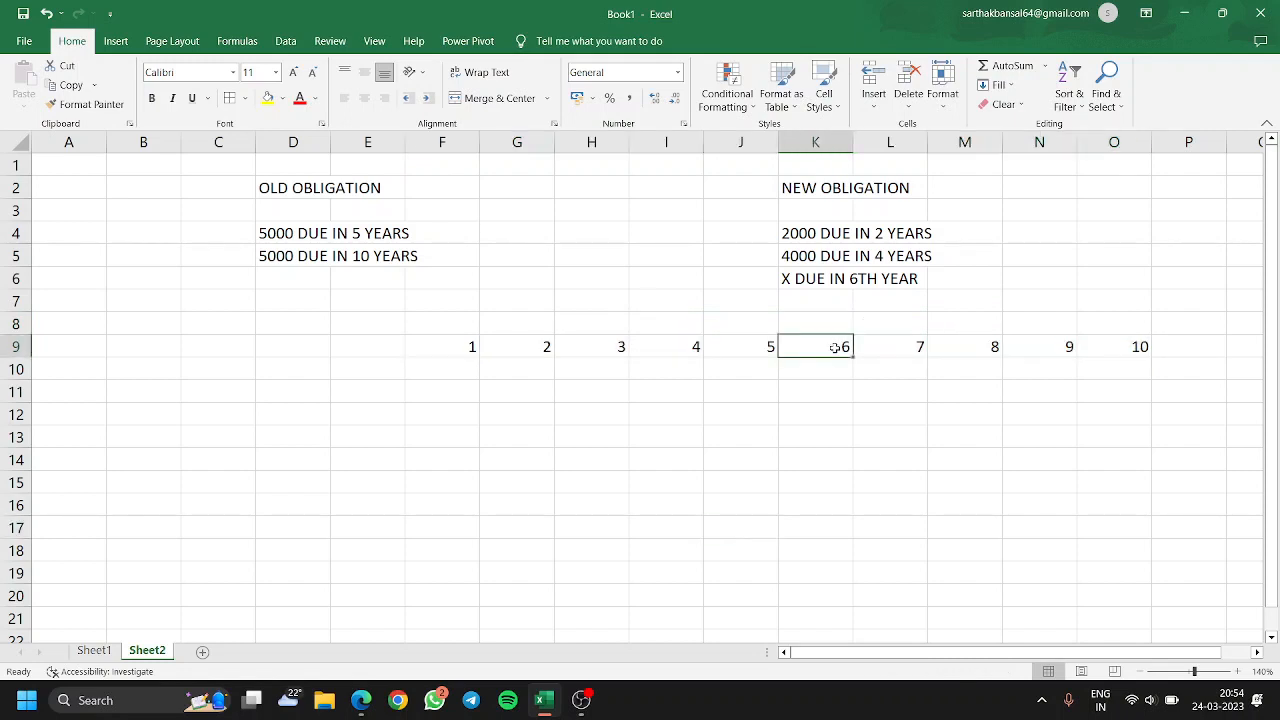
pyautogui.click(827, 282)
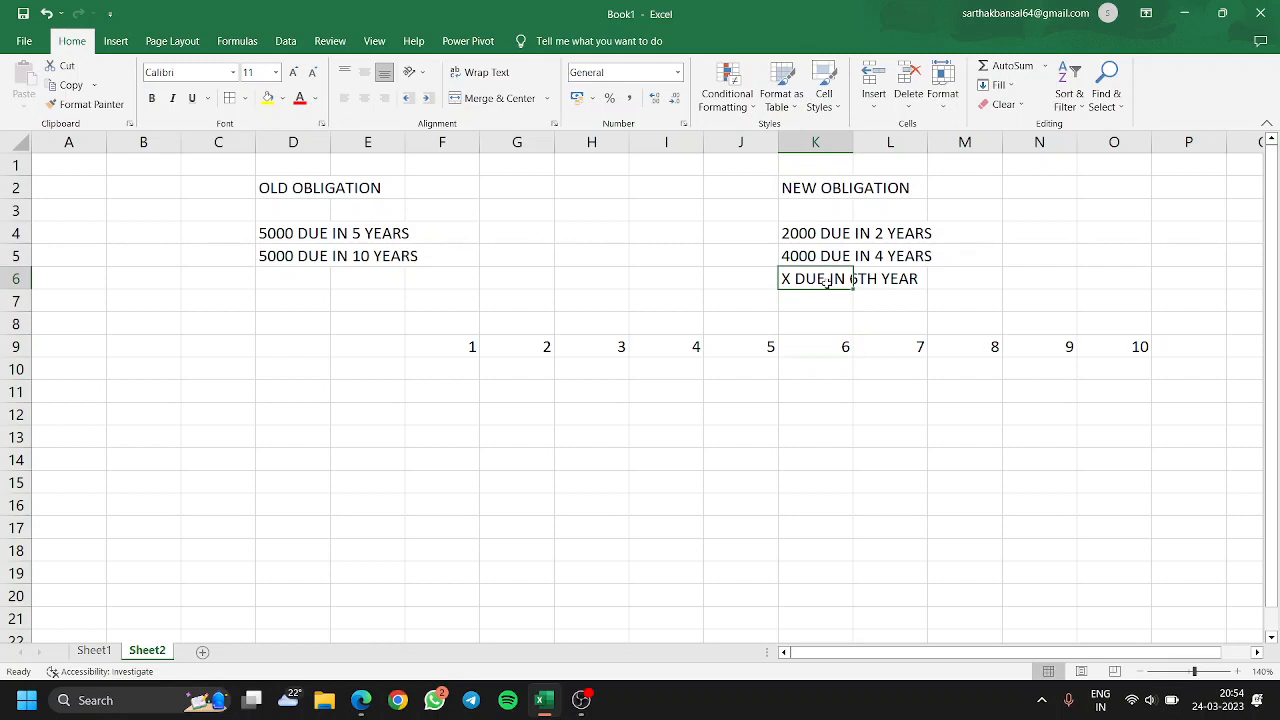
pyautogui.click(815, 347)
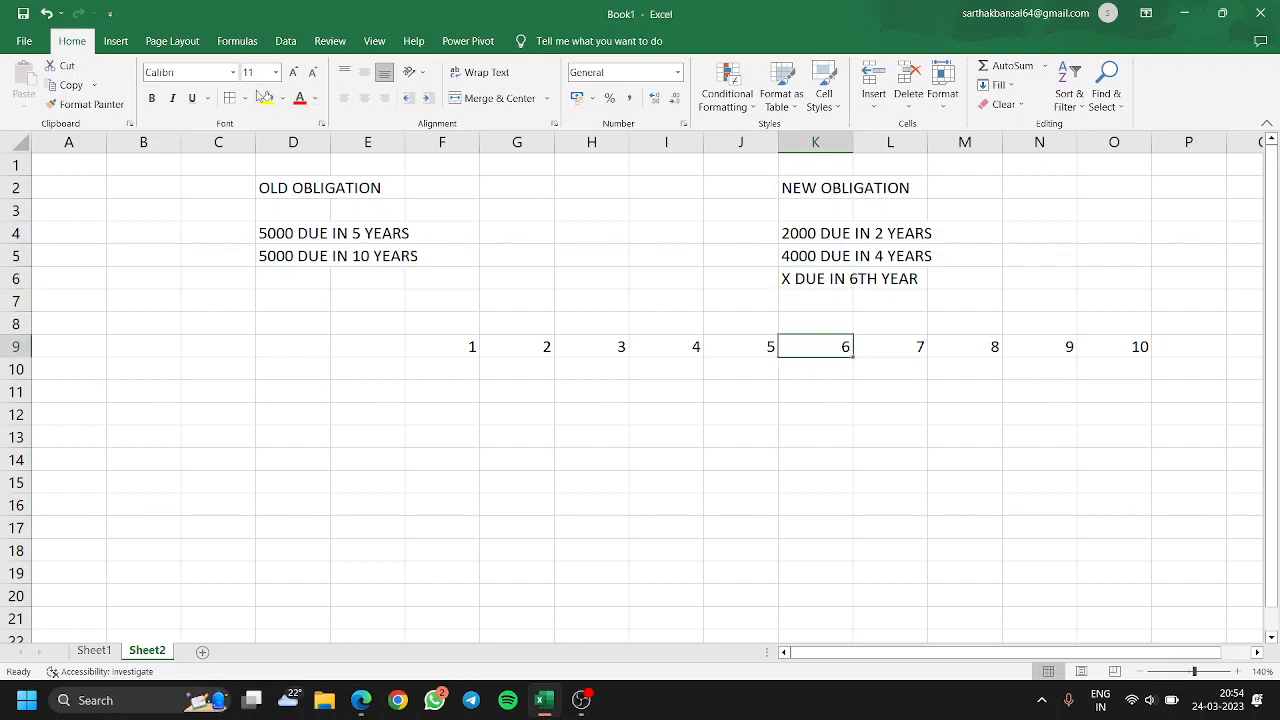
pyautogui.click(268, 97)
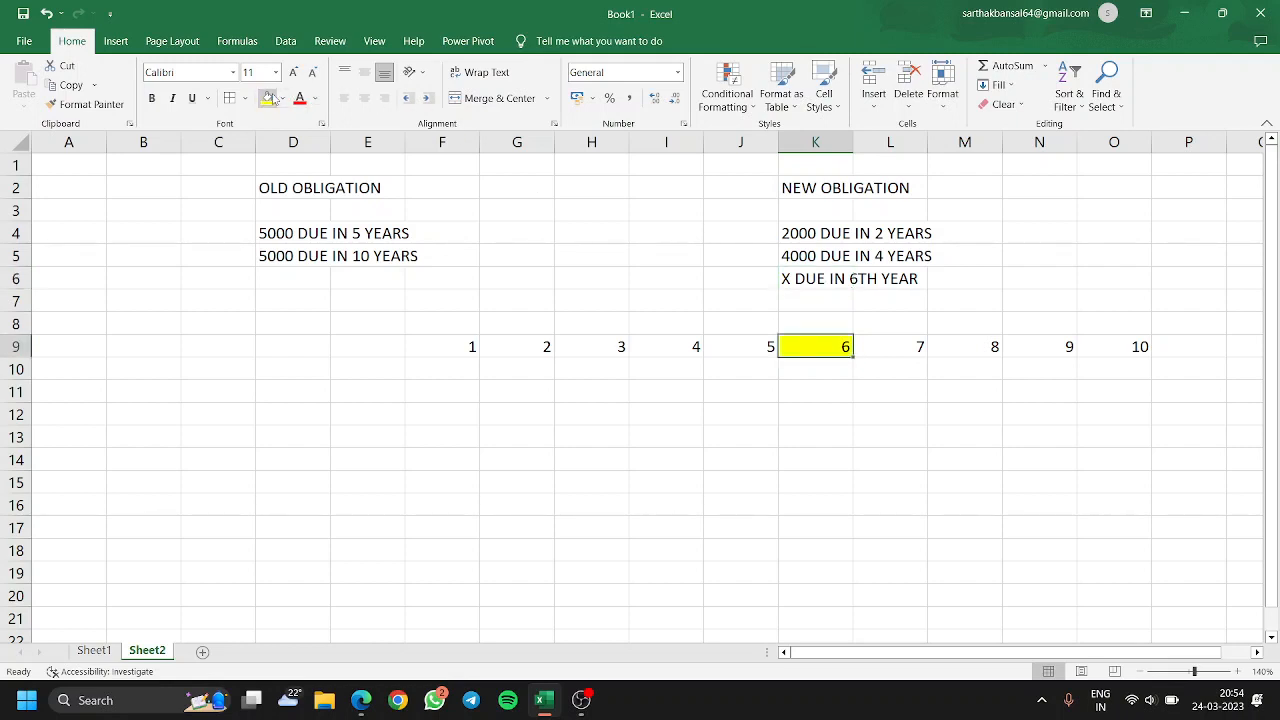
pyautogui.click(799, 446)
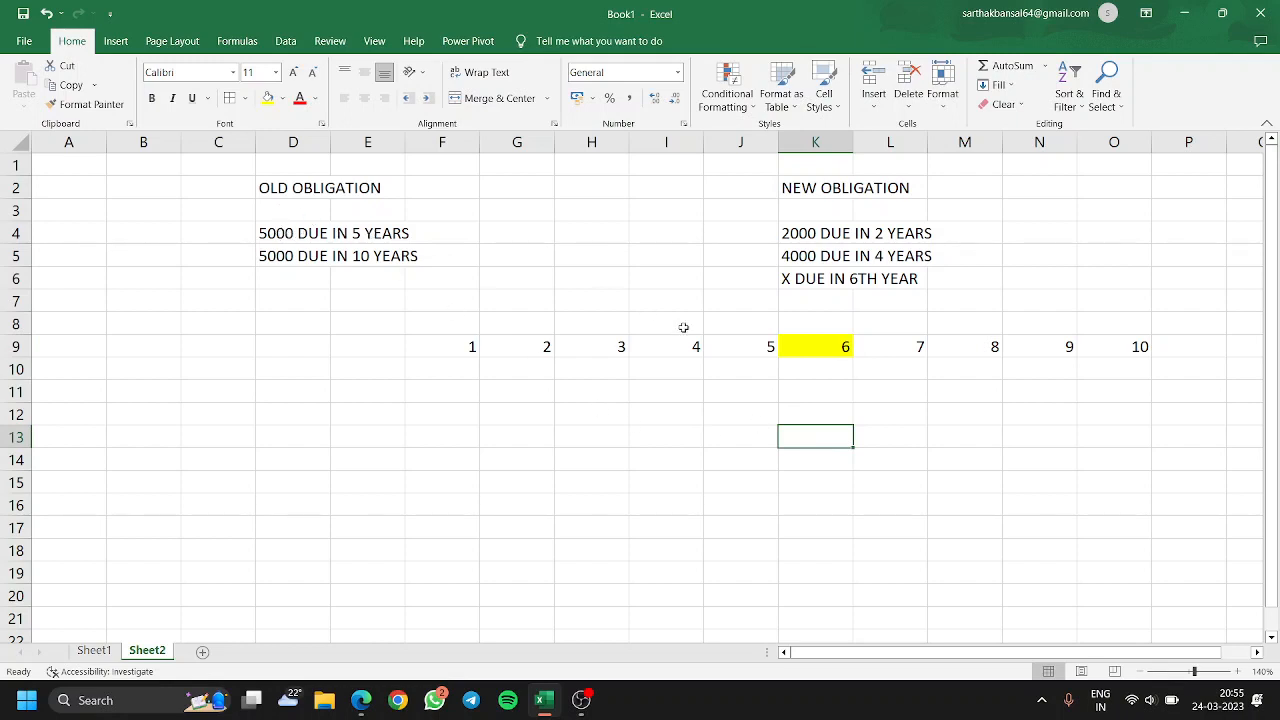
pyautogui.click(740, 343)
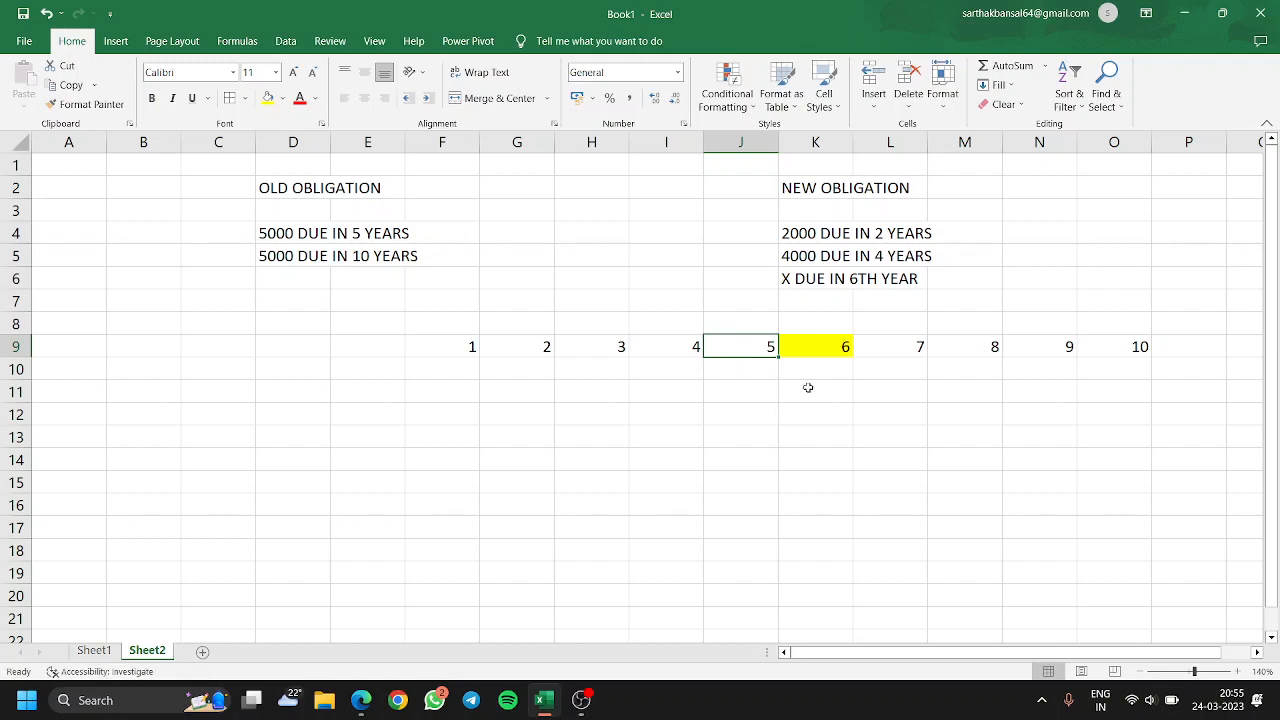
pyautogui.click(814, 352)
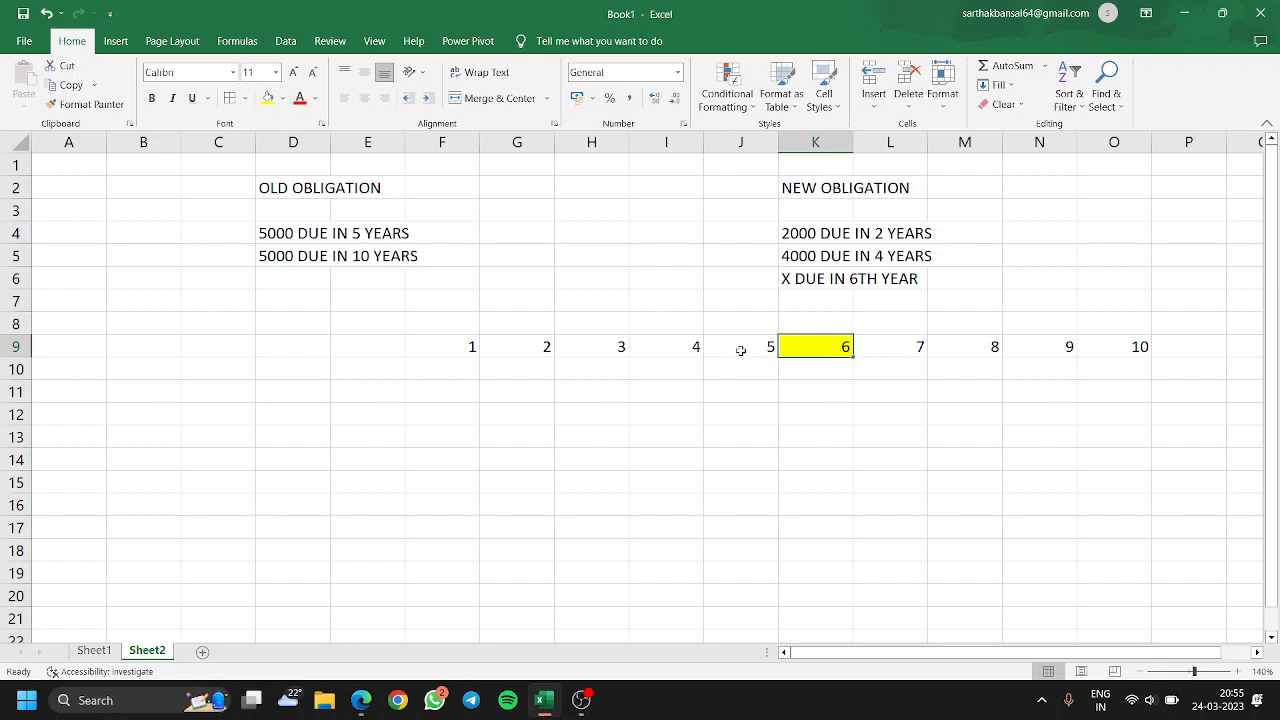
pyautogui.moveTo(738, 348); pyautogui.dragTo(799, 375)
pyautogui.click(781, 408)
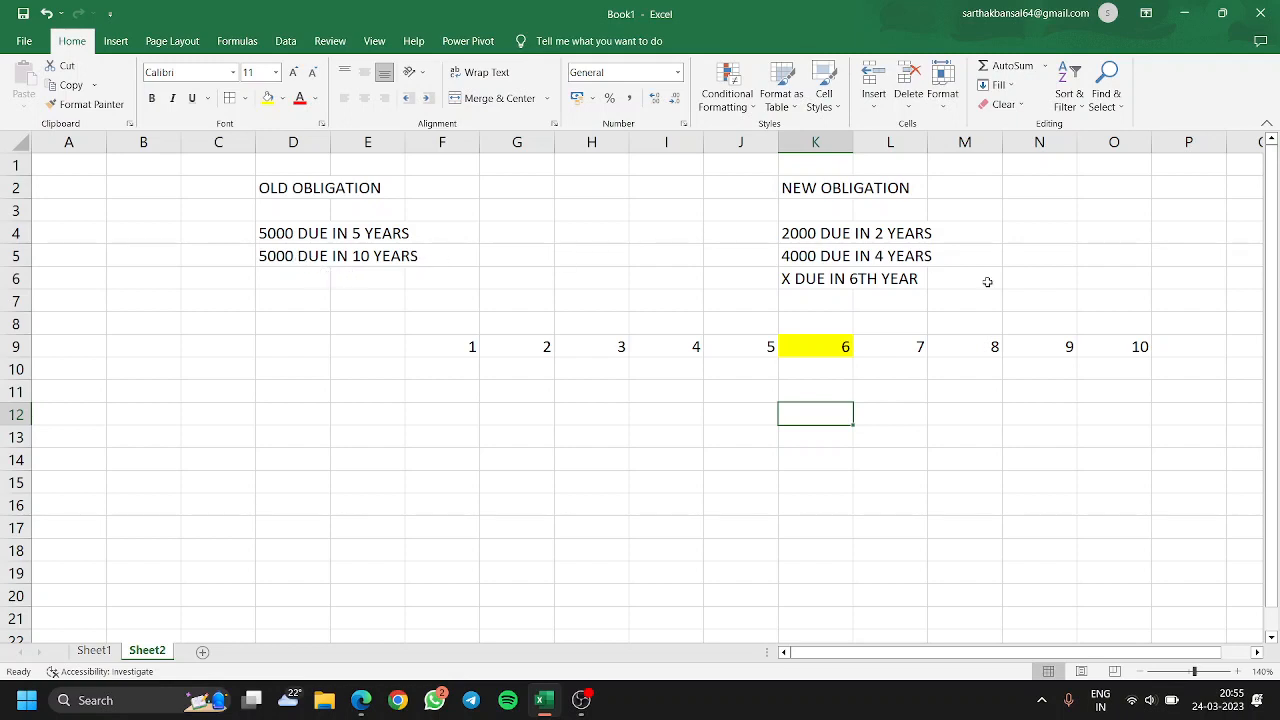
pyautogui.click(1113, 338)
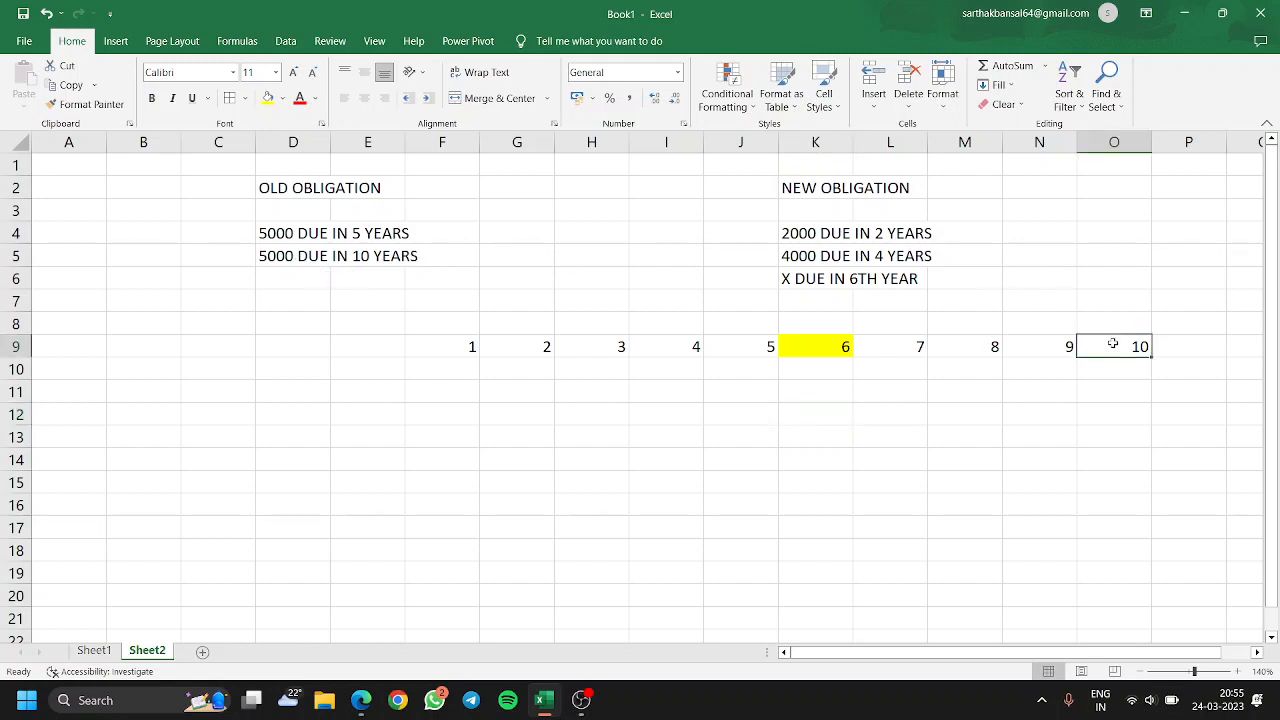
pyautogui.click(1122, 359)
pyautogui.click(535, 253)
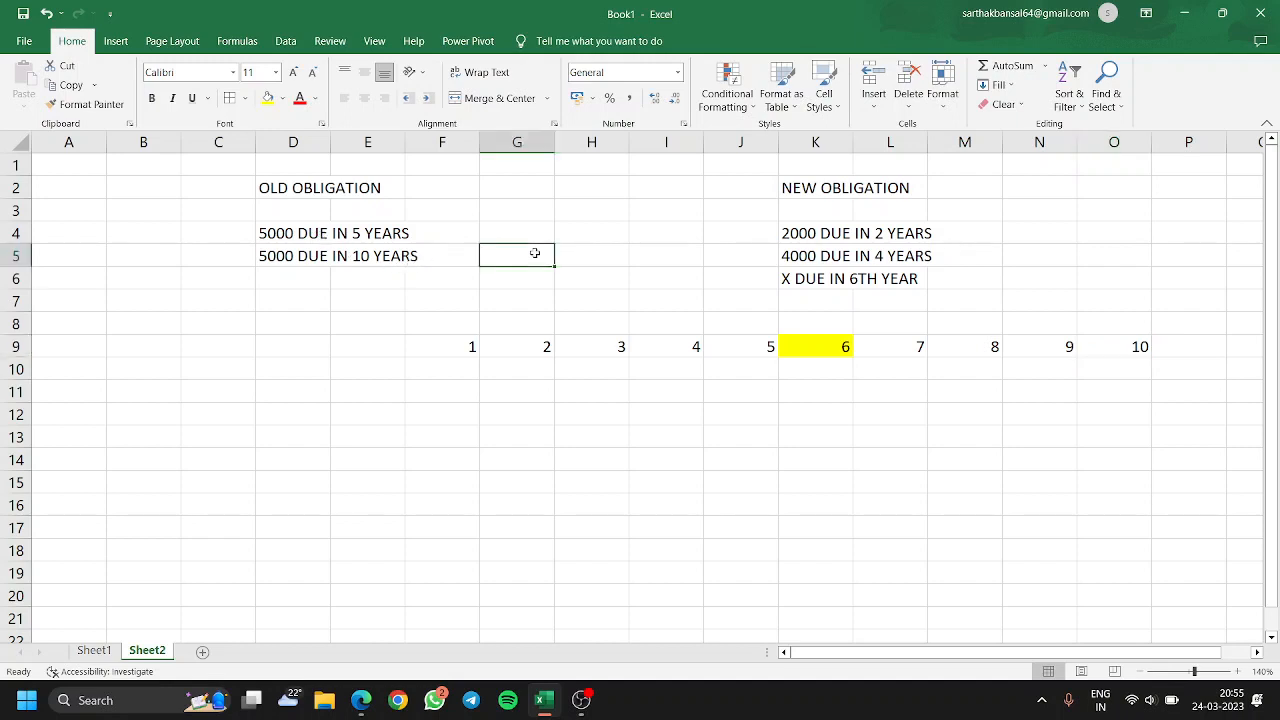
pyautogui.click(1017, 233)
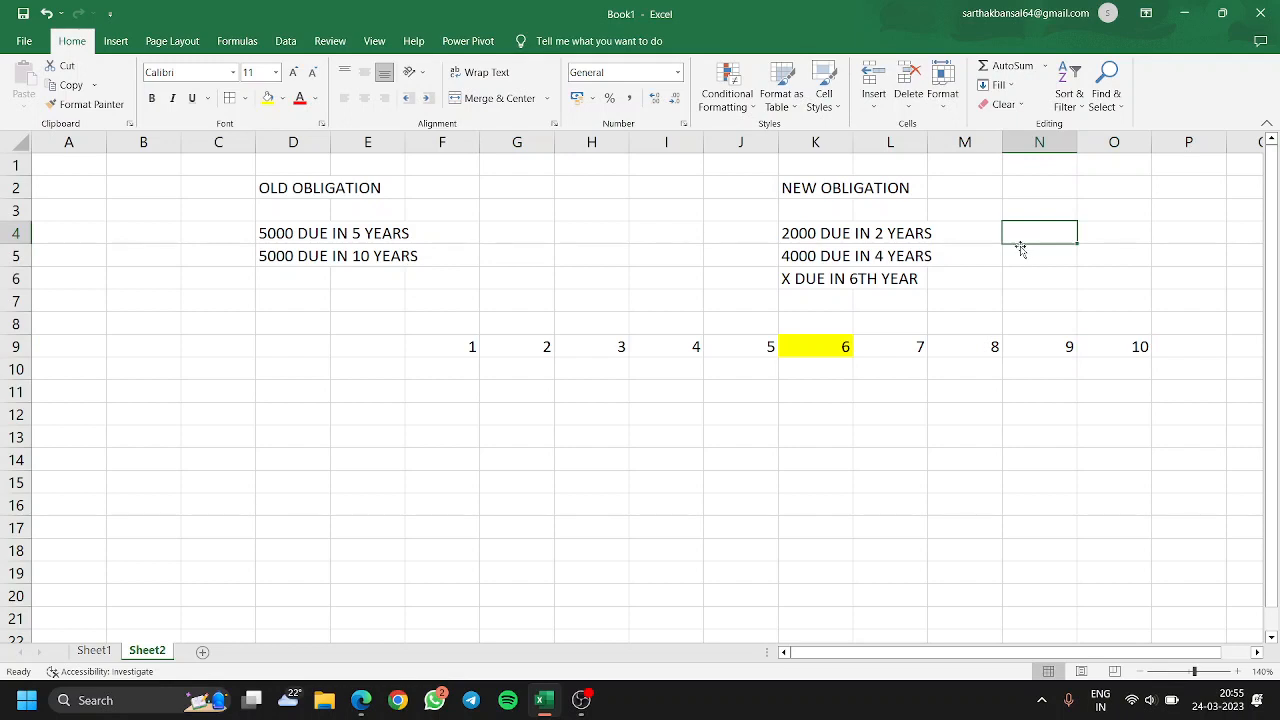
pyautogui.click(1020, 252)
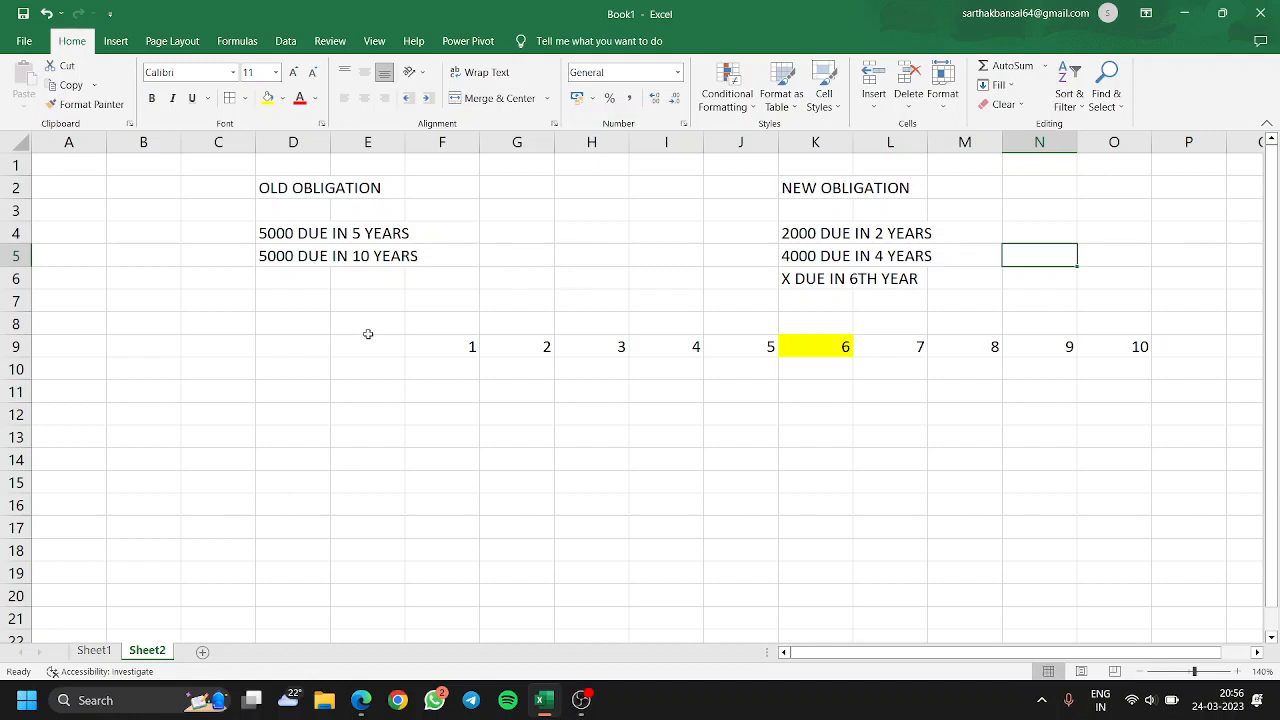
pyautogui.click(493, 231)
pyautogui.write('=')
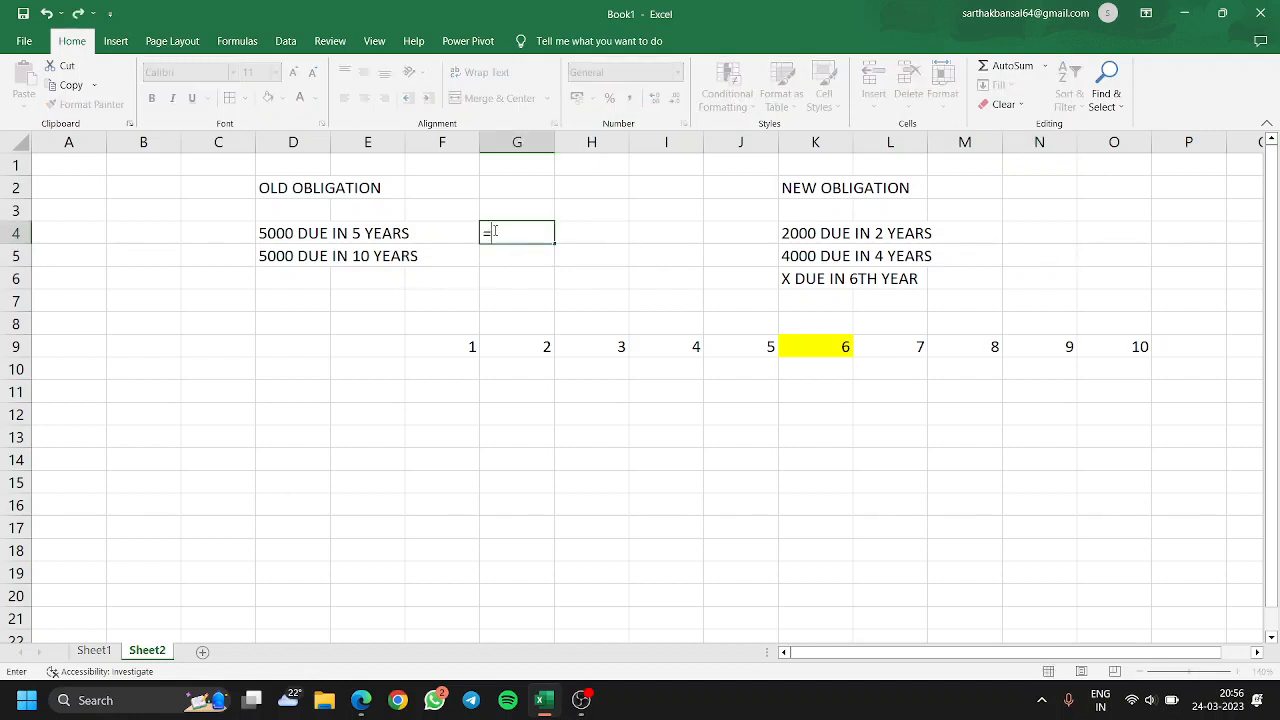
pyautogui.write('FV')
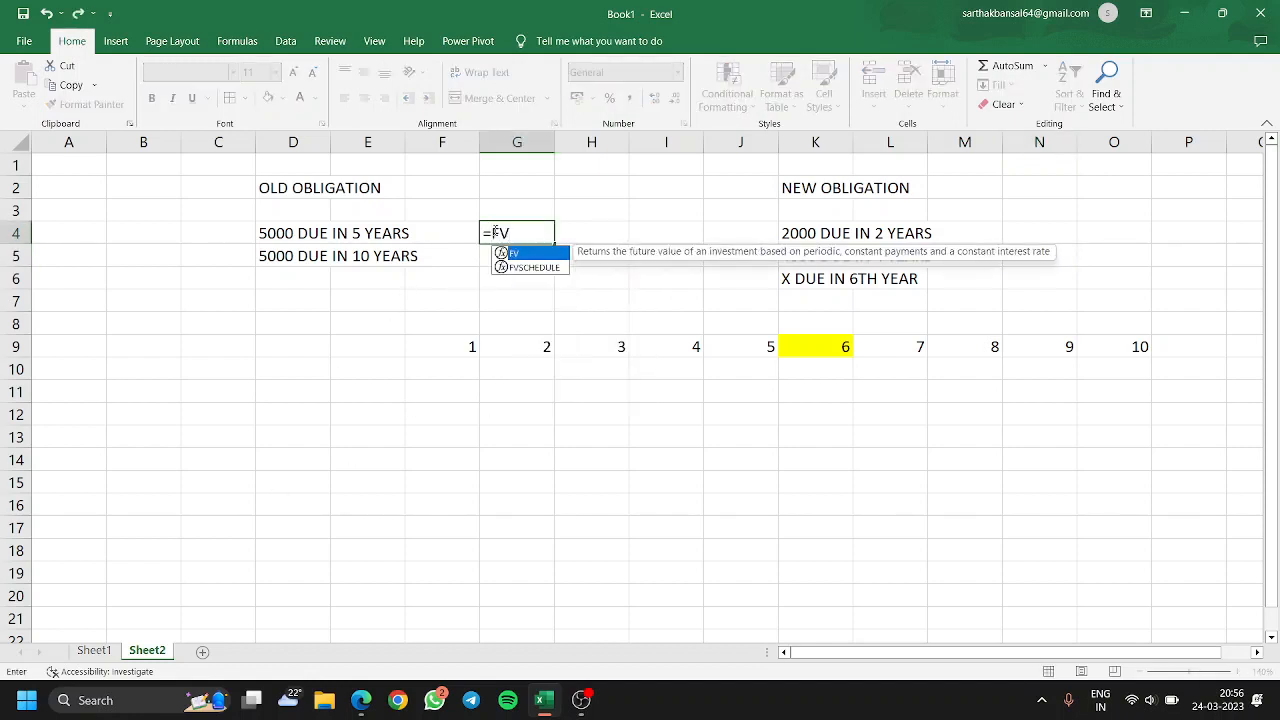
pyautogui.write('(')
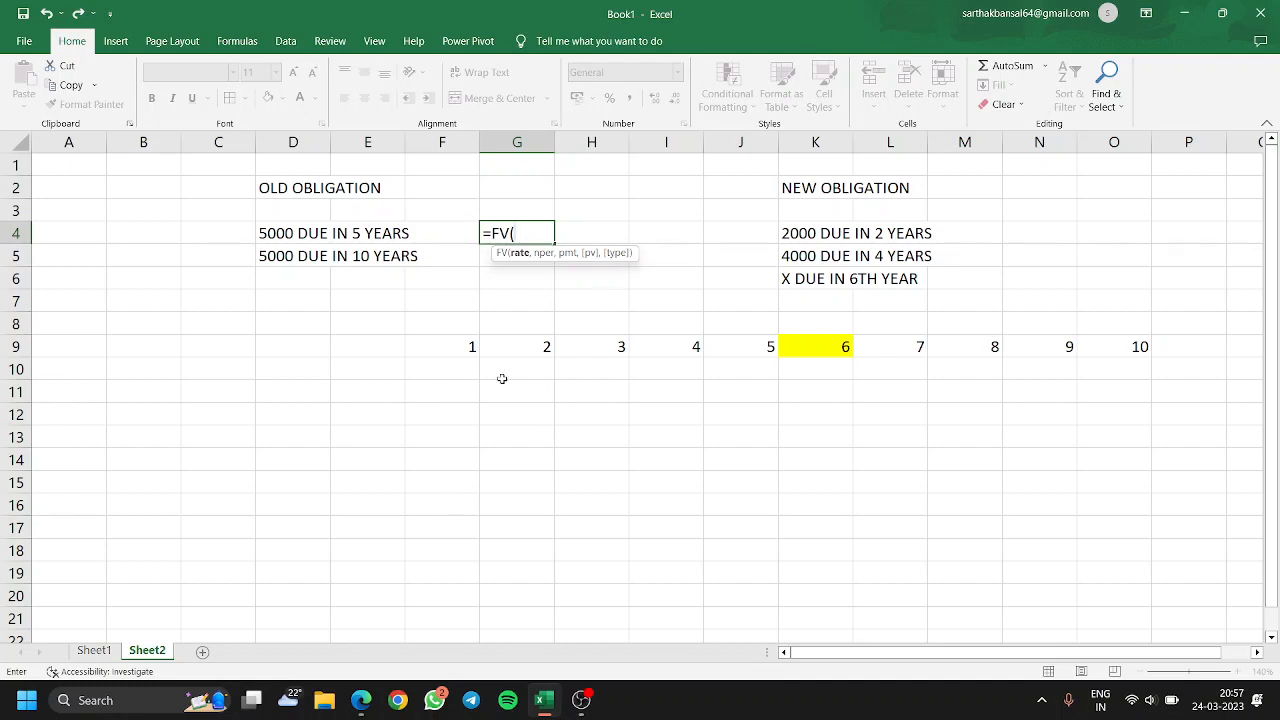
pyautogui.press('BackSpace')
pyautogui.press('BackSpace')
pyautogui.press('BackSpace')
pyautogui.press('BackSpace')
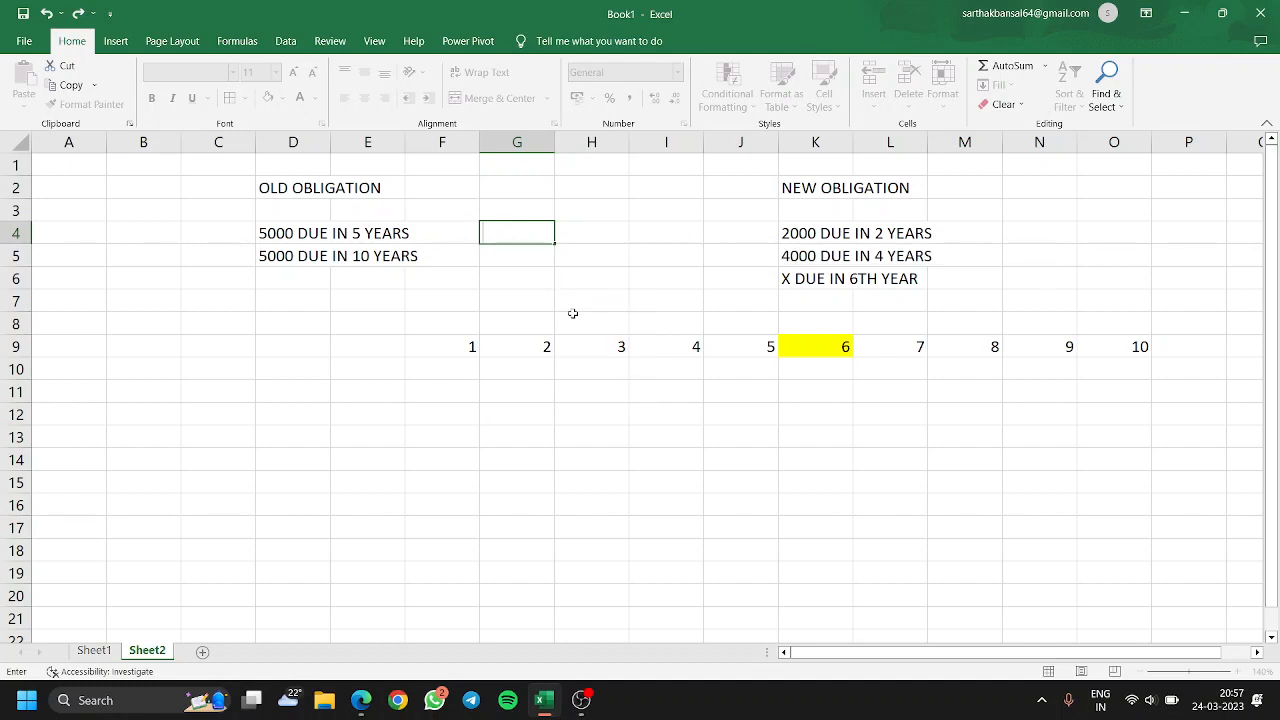
# - Enter the headers PV, RATE and NPER in B12:D12 for a small input table below the timeline
pyautogui.click(194, 415)
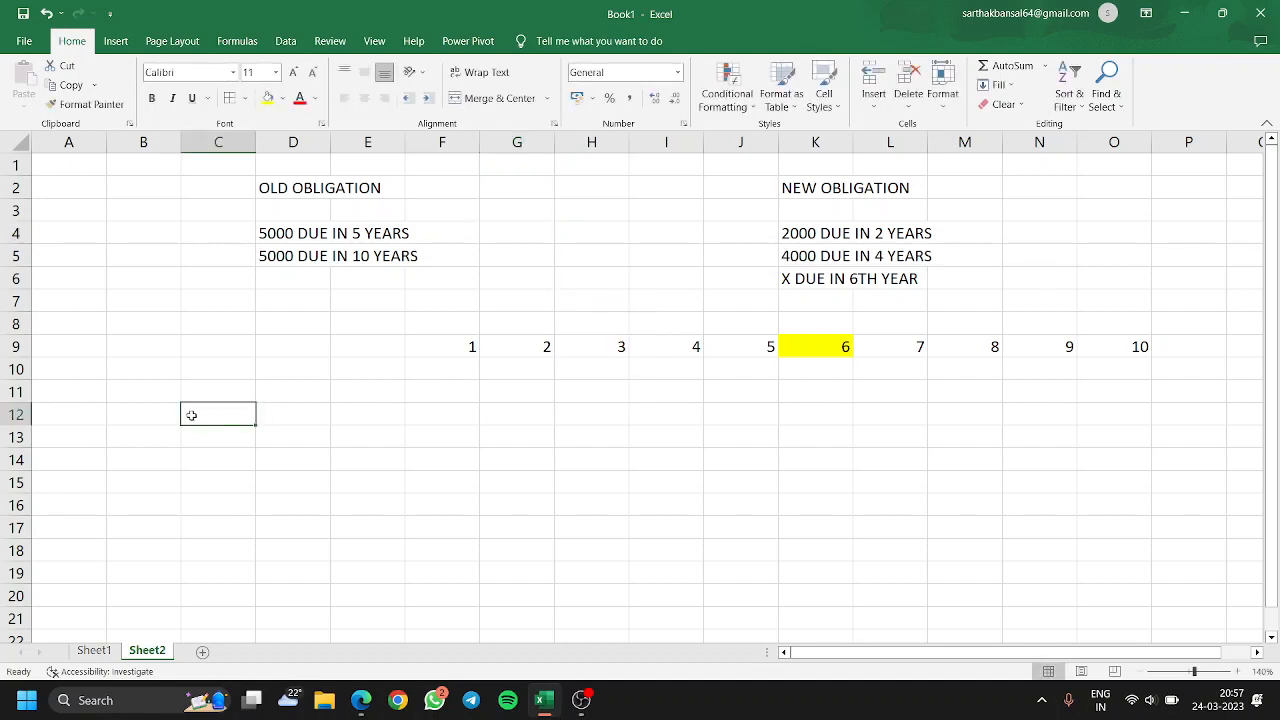
pyautogui.write('RA')
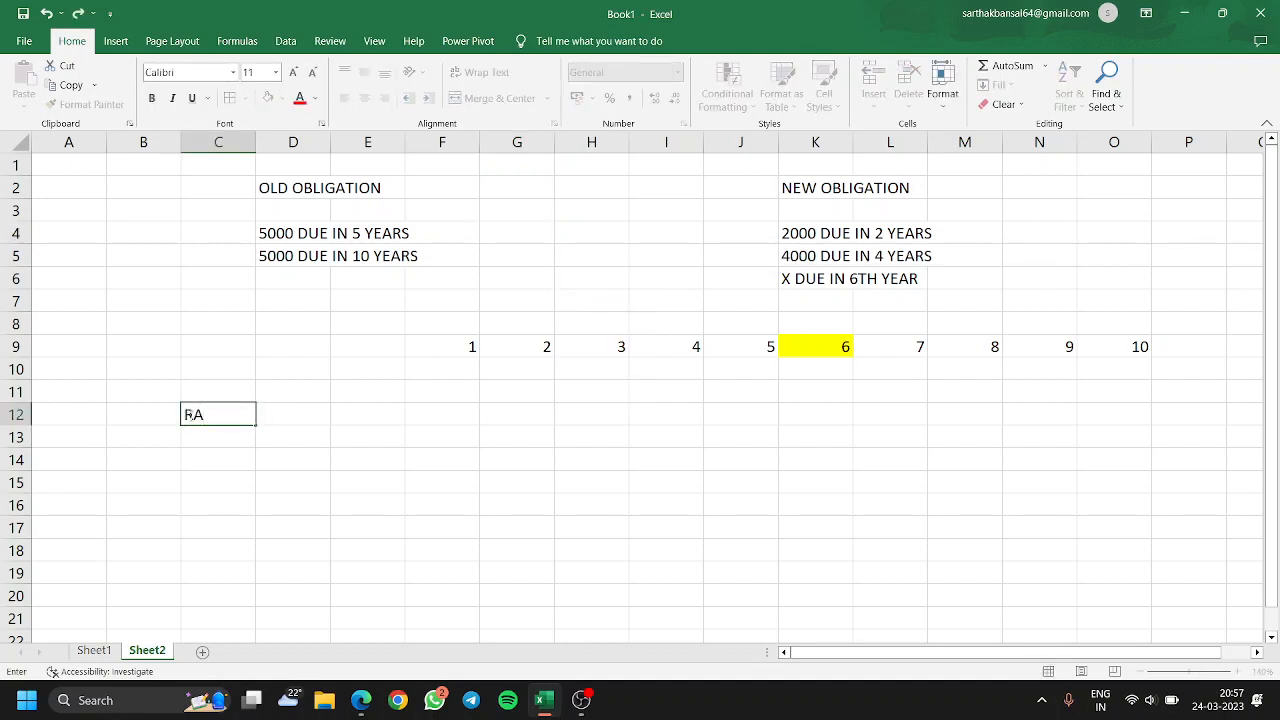
pyautogui.write('TE')
pyautogui.press('Tab')
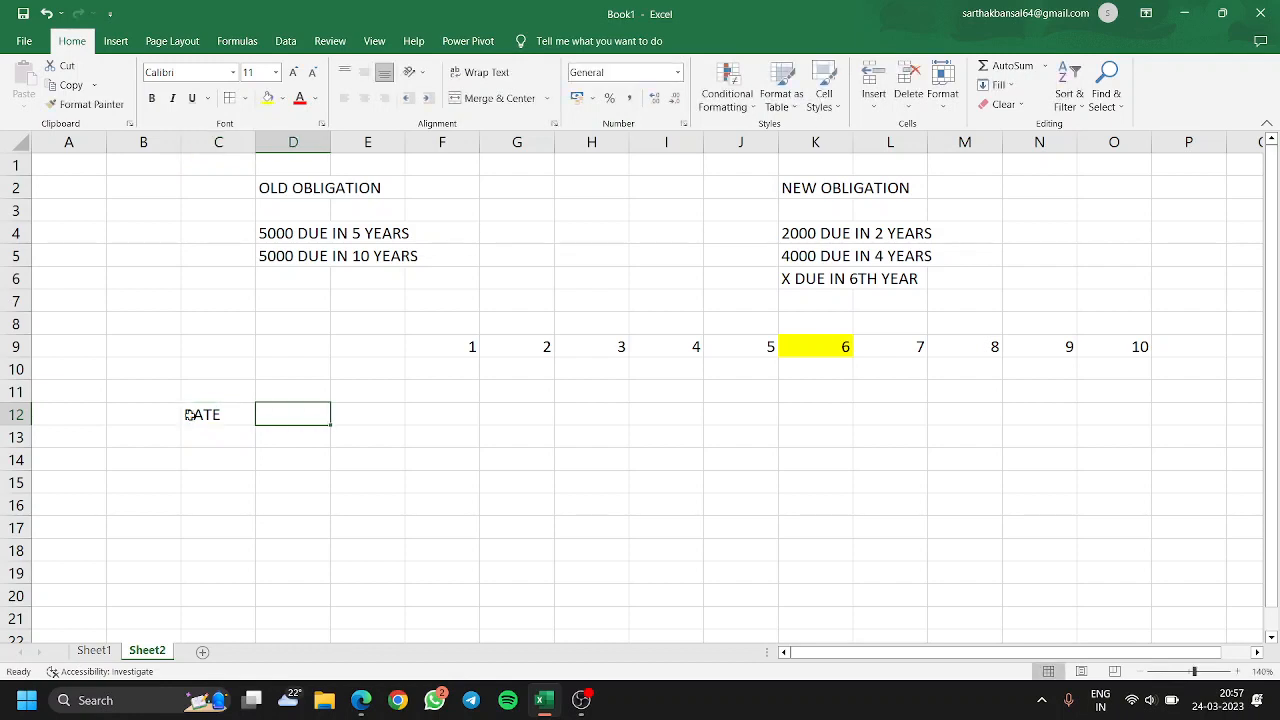
pyautogui.write('M')
pyautogui.press('BackSpace')
pyautogui.write('NOER')
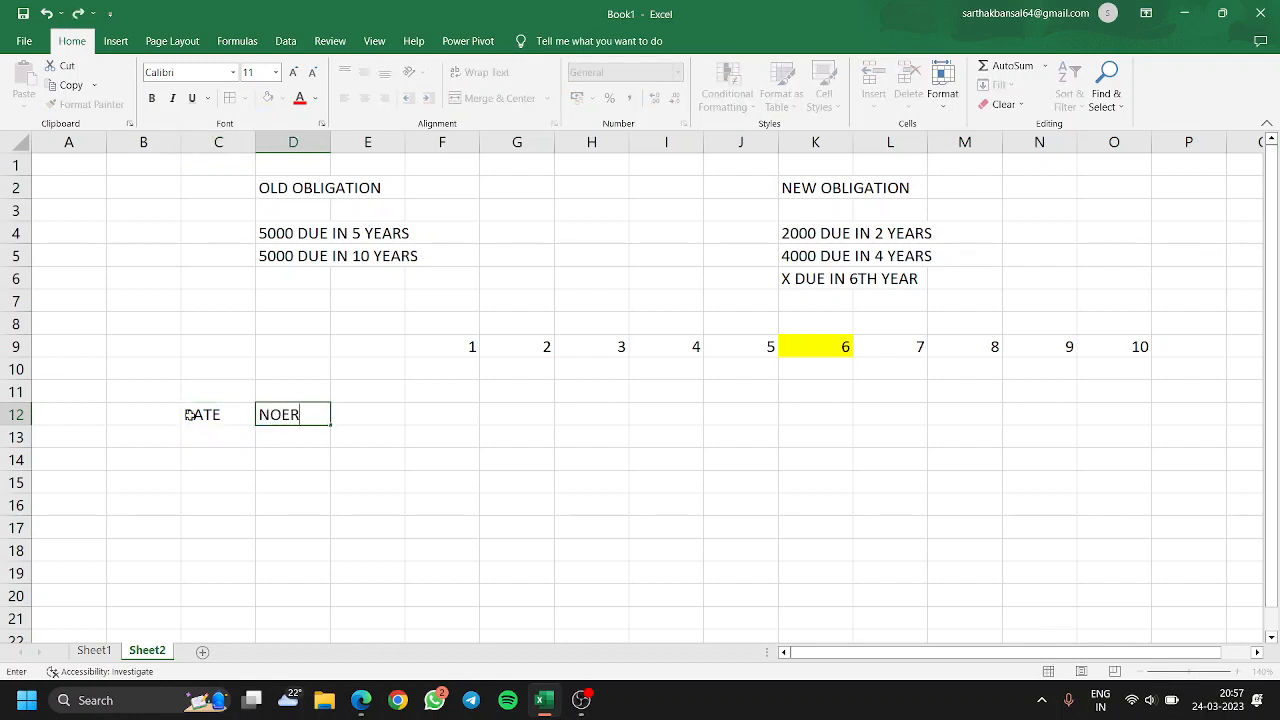
pyautogui.press('BackSpace')
pyautogui.press('BackSpace')
pyautogui.press('BackSpace')
pyautogui.write('OE')
pyautogui.press('BackSpace')
pyautogui.press('BackSpace')
pyautogui.write('PER')
pyautogui.press('Left')
pyautogui.press('Left')
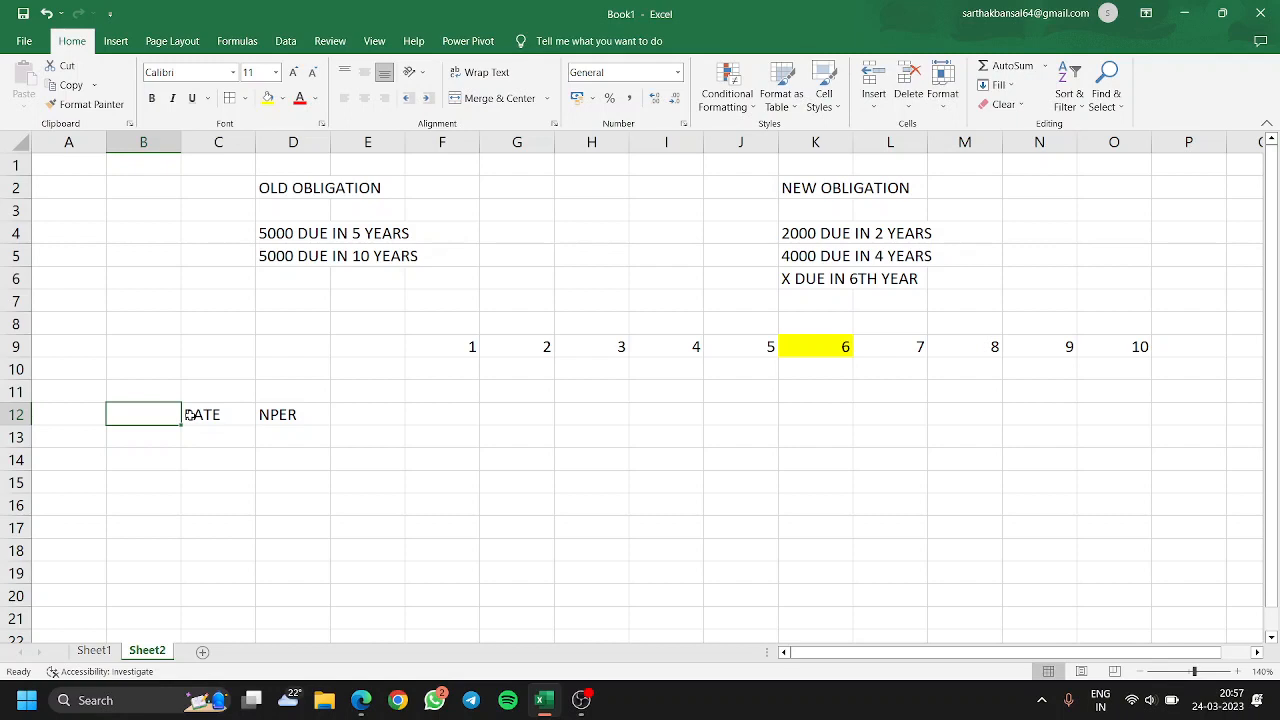
pyautogui.write('PVA')
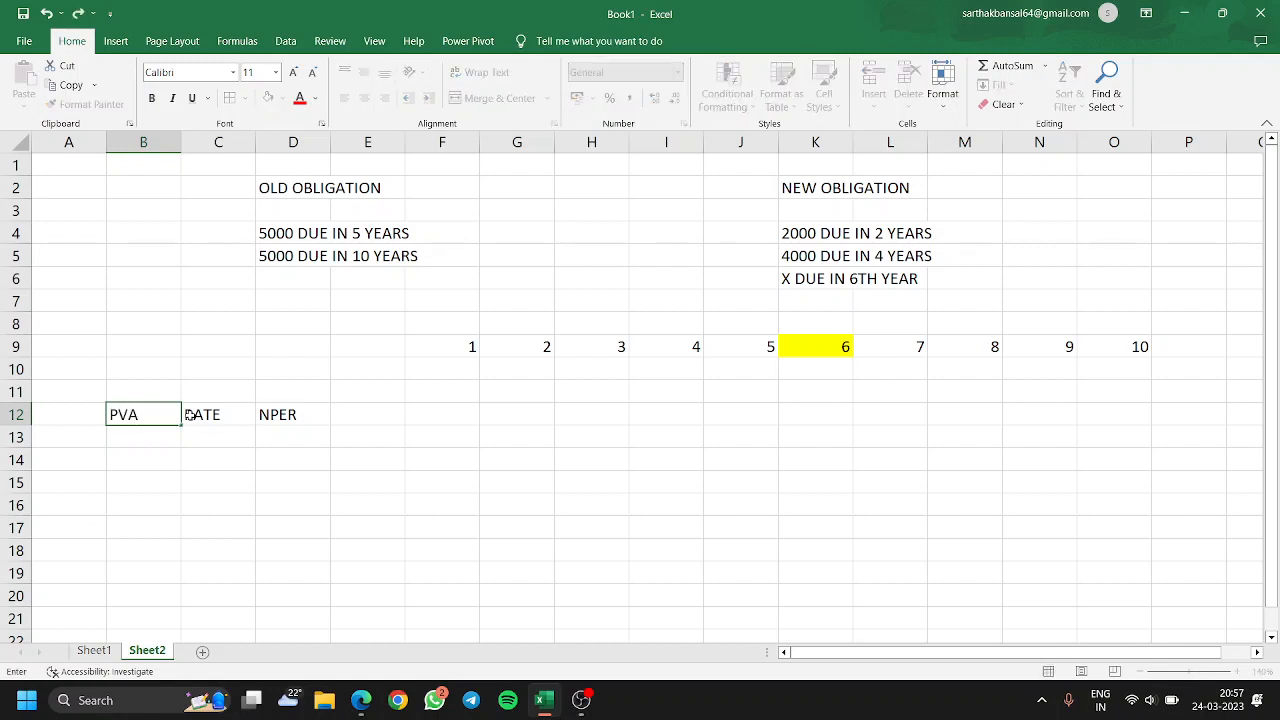
pyautogui.press('BackSpace')
# - Fill the PV column in B13:B16 with the obligation amounts 5000, 5000, 2000 and 4000
pyautogui.click(154, 437)
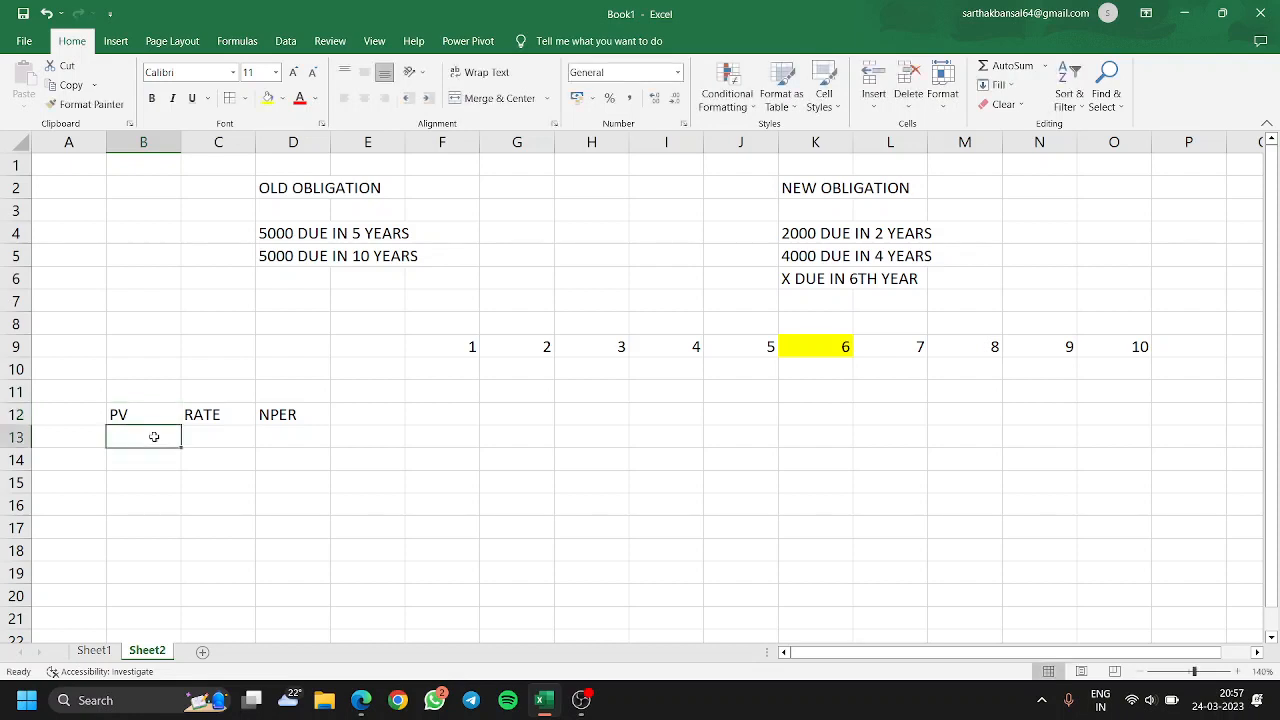
pyautogui.write('5000')
pyautogui.press('Return')
pyautogui.write('50')
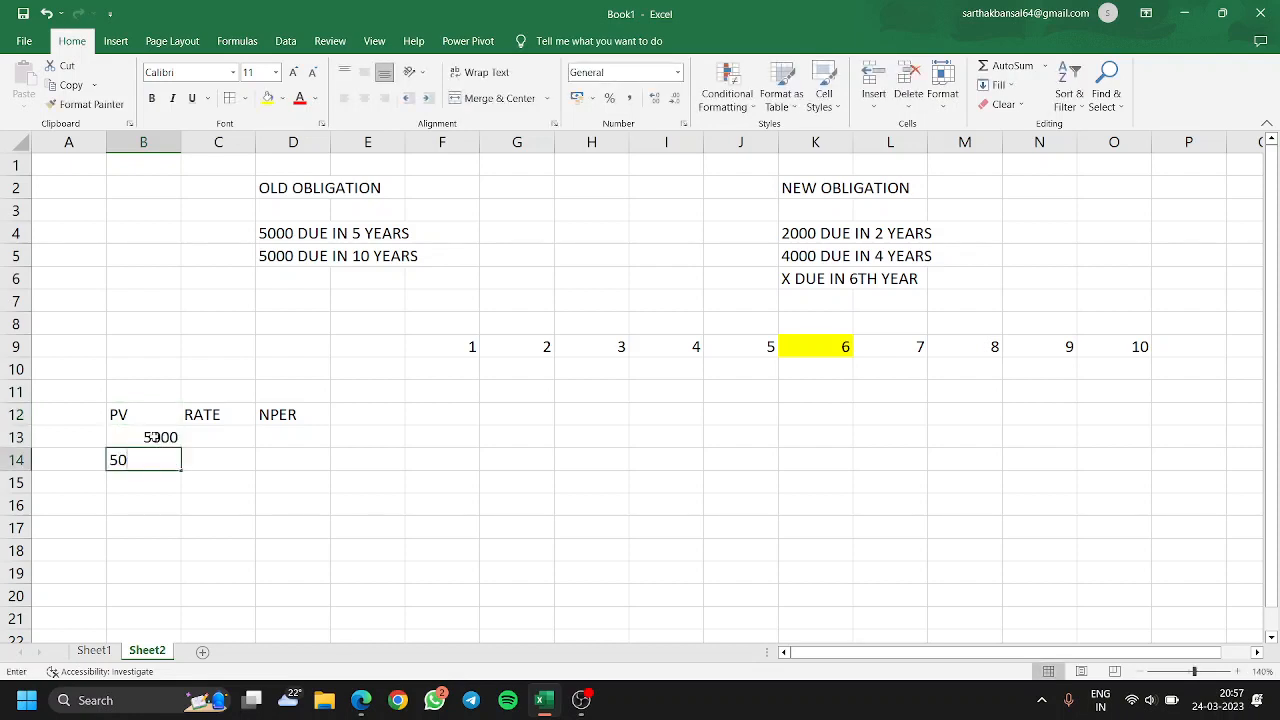
pyautogui.write('00')
pyautogui.press('Return')
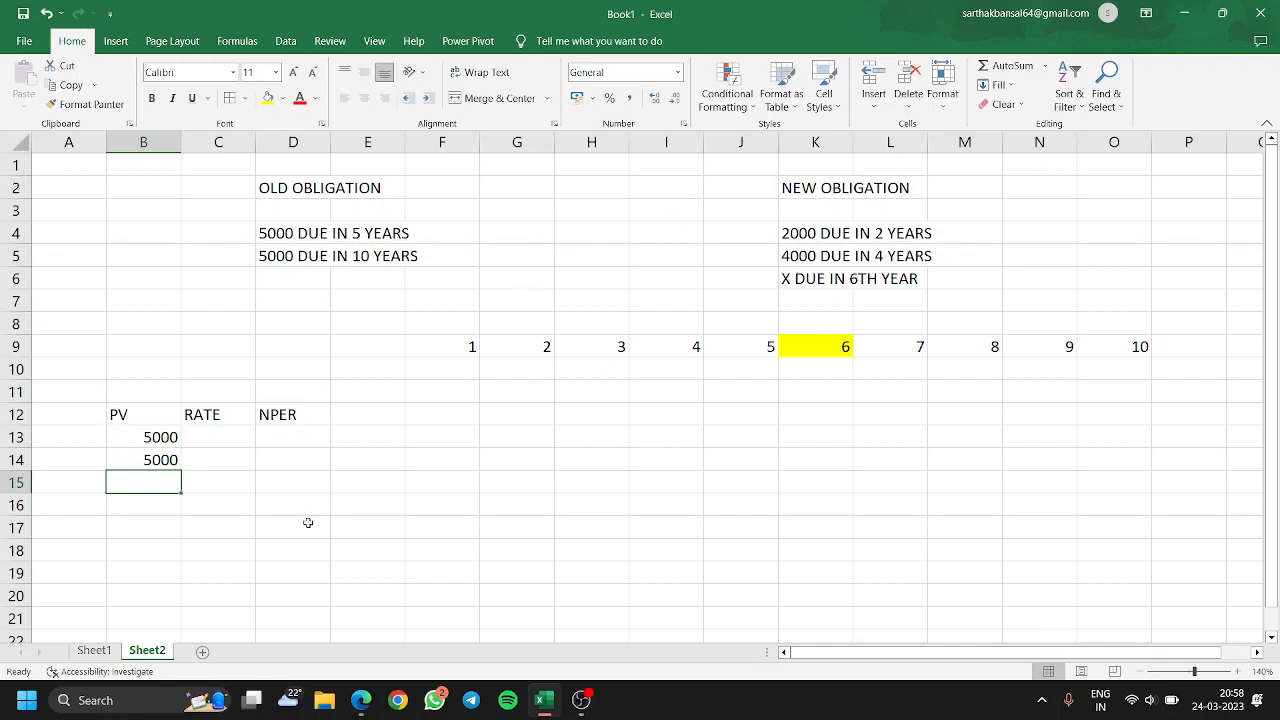
pyautogui.write('2000')
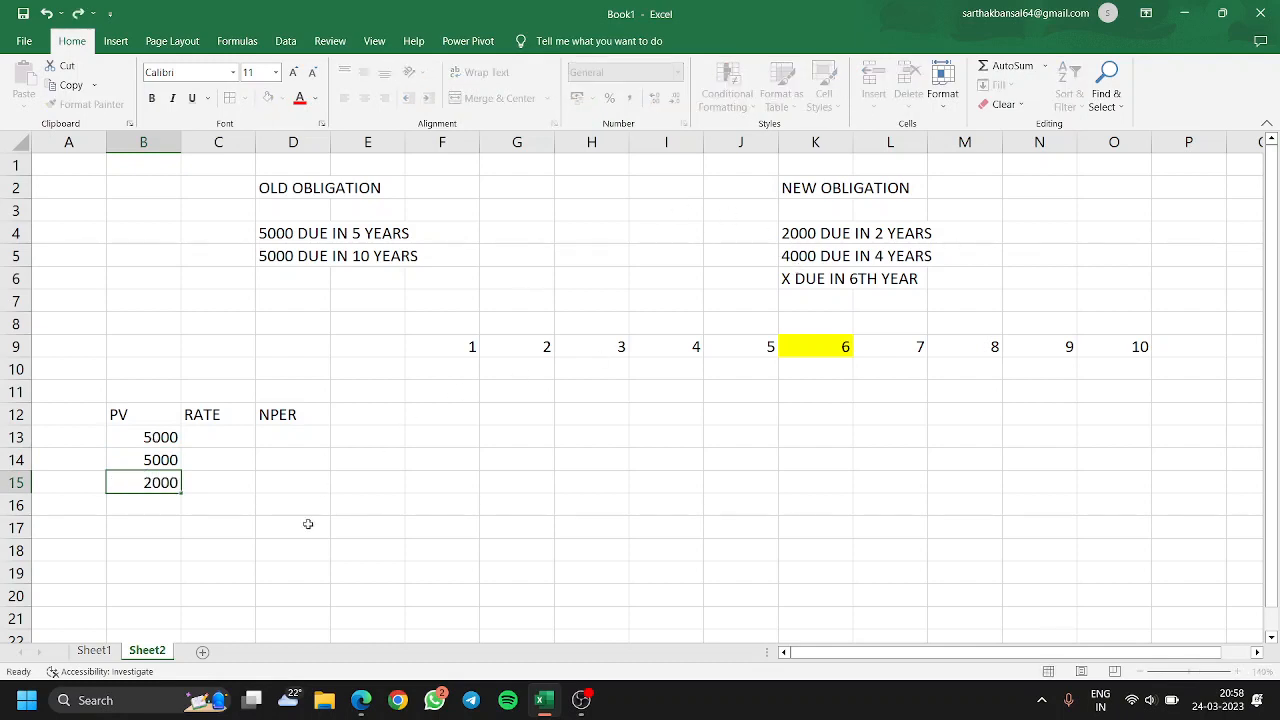
pyautogui.press('Return')
pyautogui.write('4000')
pyautogui.press('Up')
# - Enter the rate 0.07 in C13 and copy it down the RATE column to C16
pyautogui.press('Up')
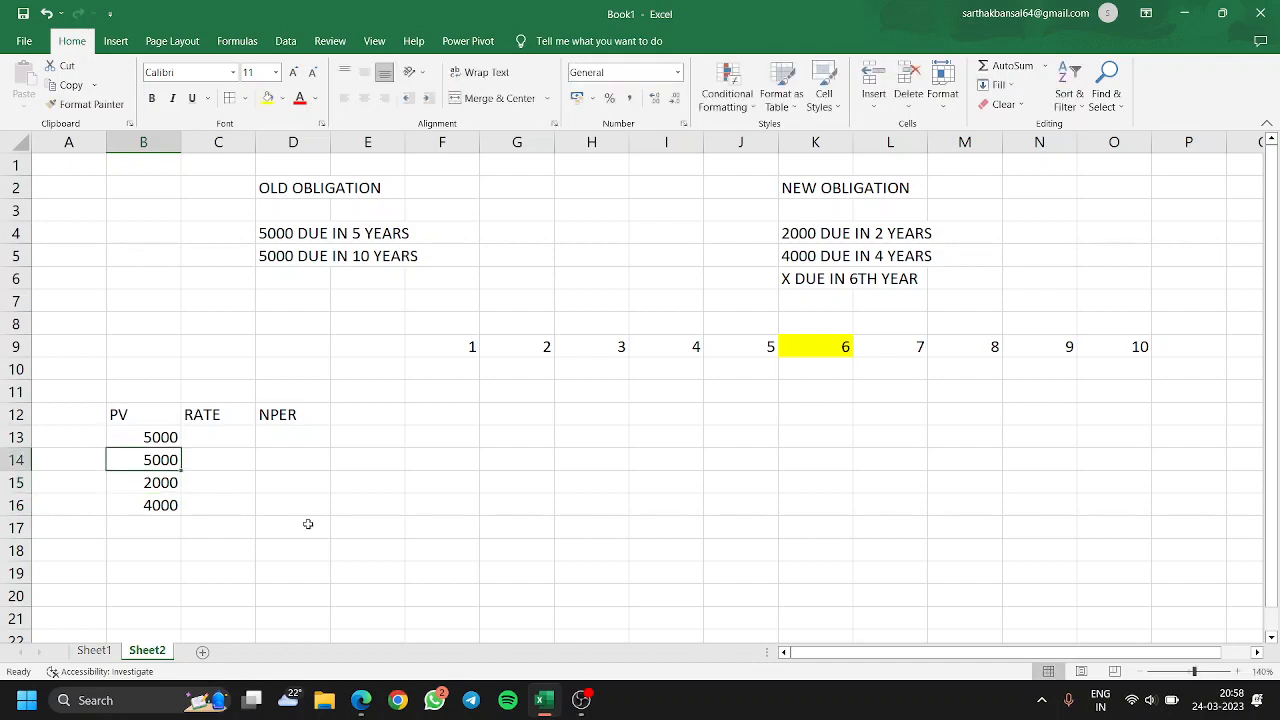
pyautogui.press('Right')
pyautogui.press('Up')
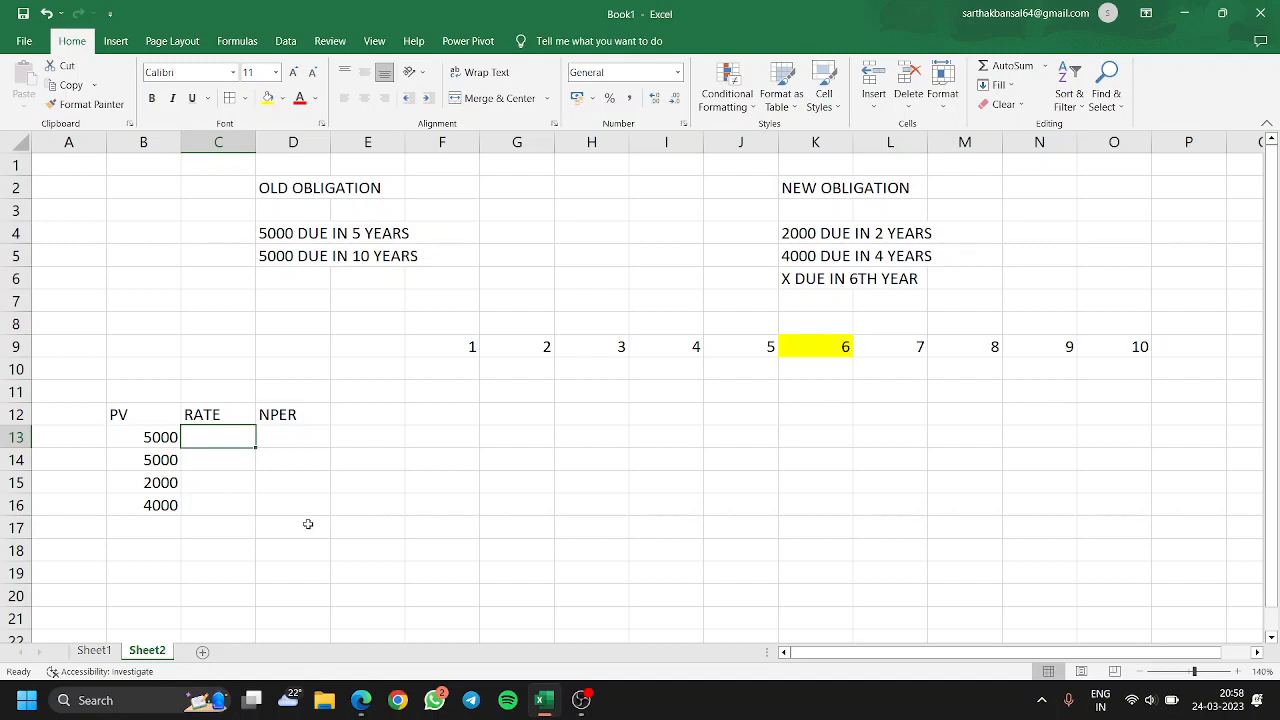
pyautogui.write('0.07')
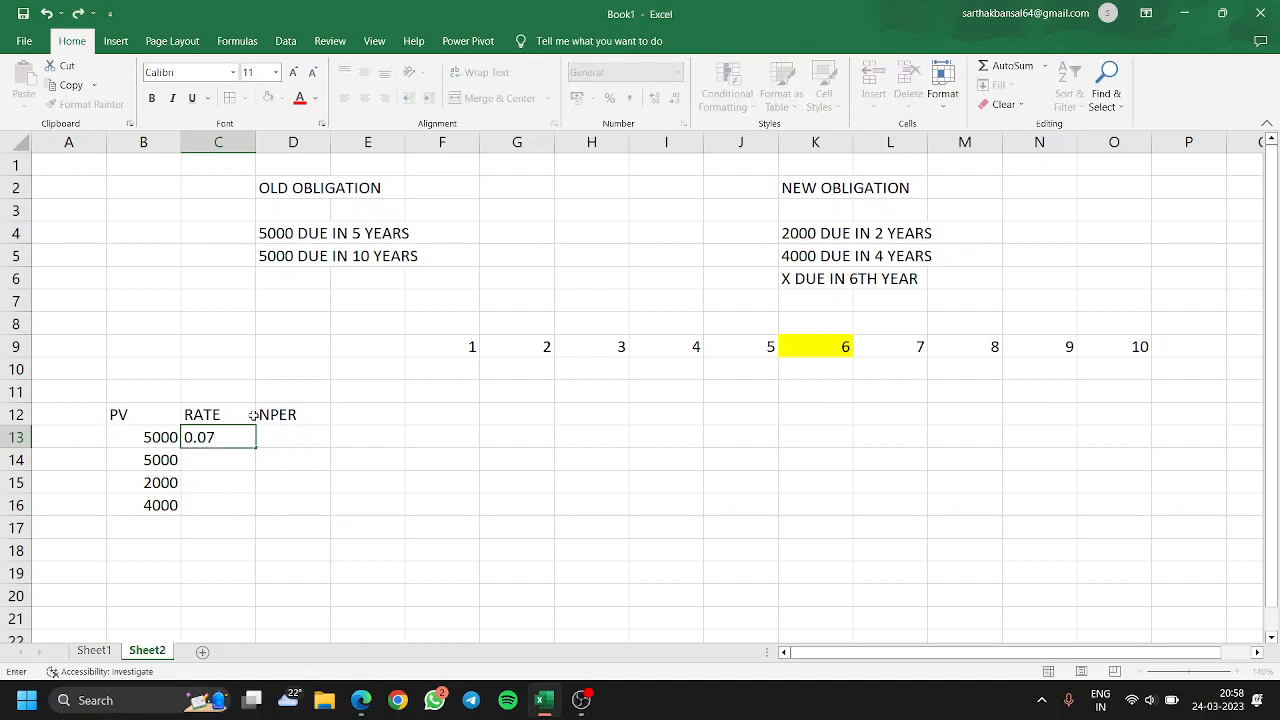
pyautogui.moveTo(257, 447); pyautogui.dragTo(257, 510)
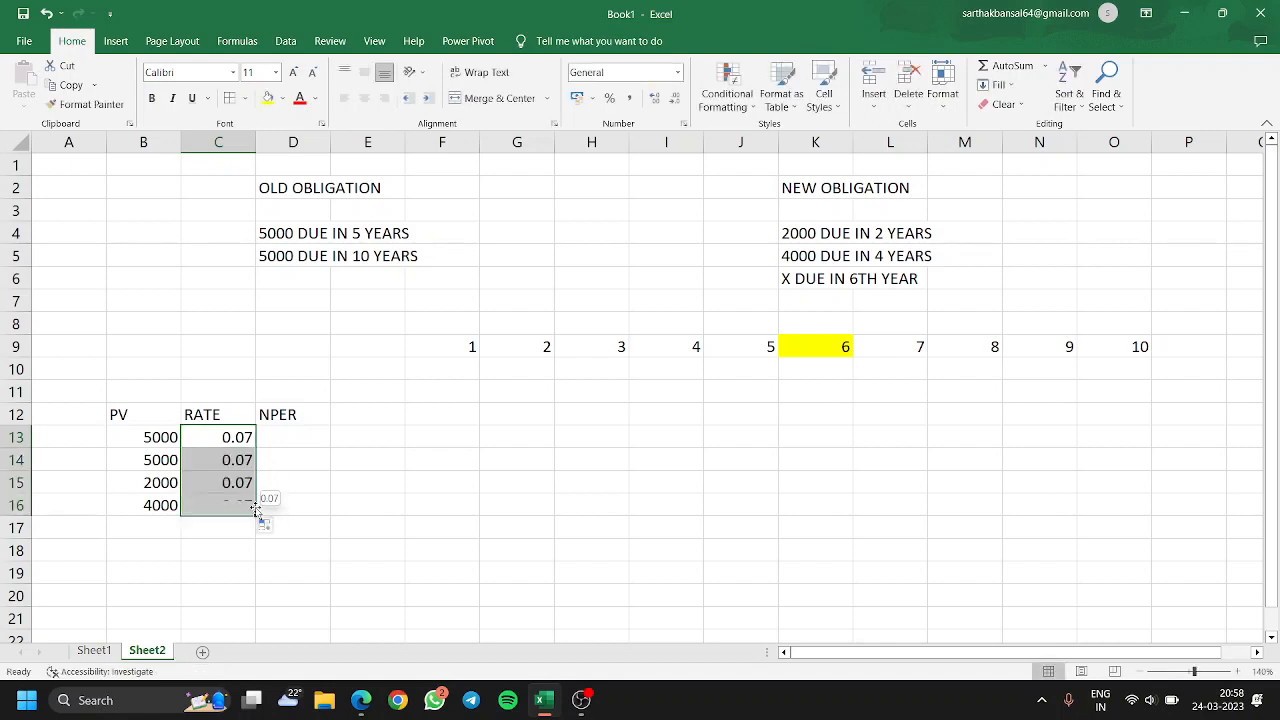
# - Fill the NPER column in D13:D16 with the year gaps to the focal date: 1, 4, 4 and 2
pyautogui.click(290, 430)
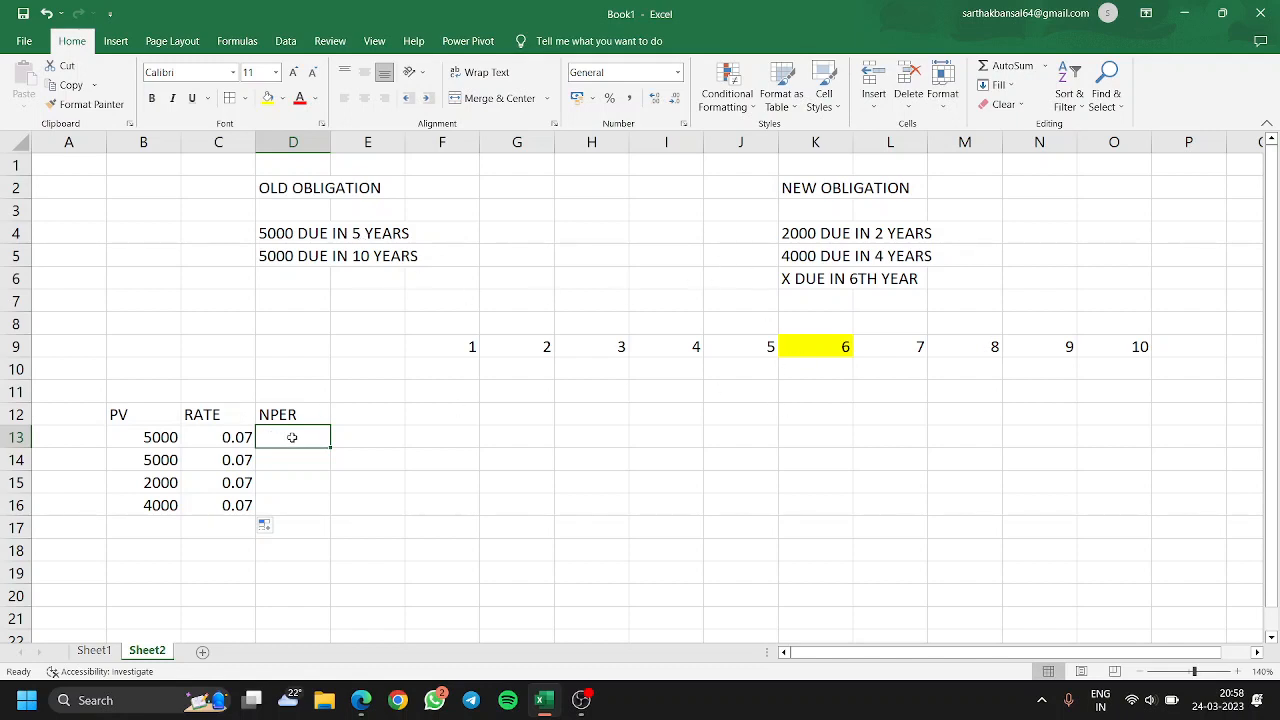
pyautogui.write('1')
pyautogui.press('Return')
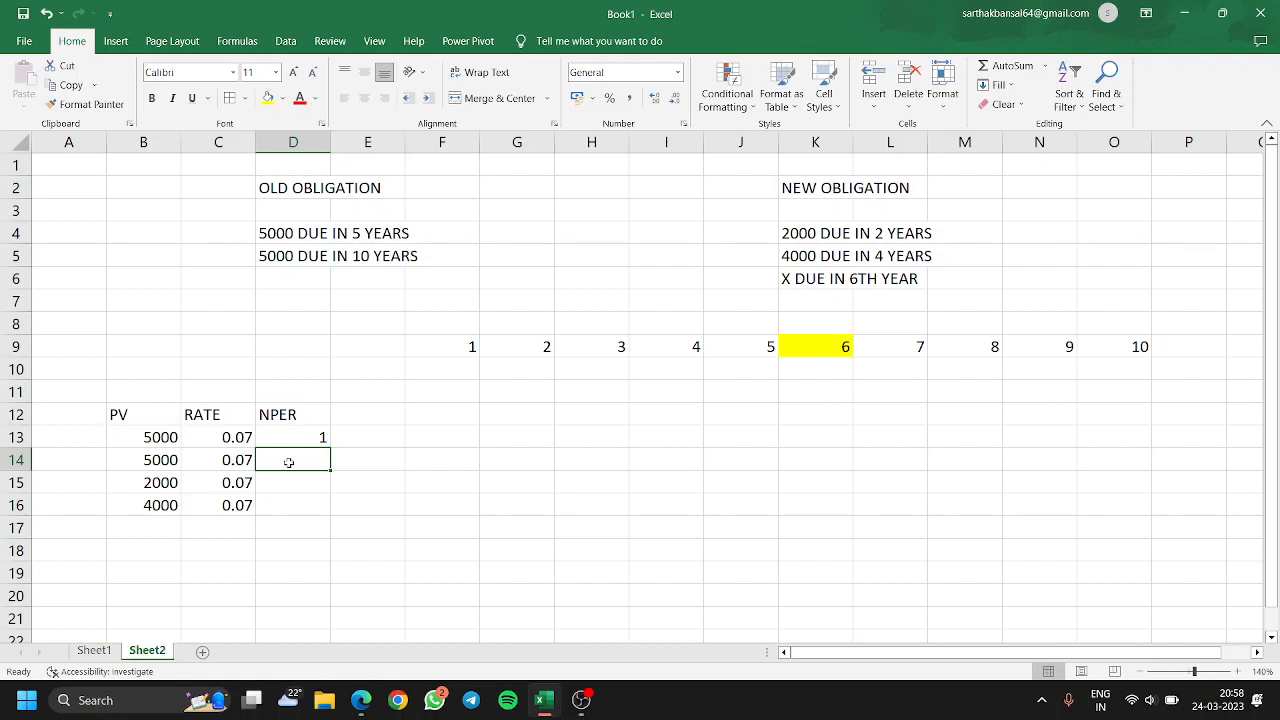
pyautogui.write('4')
pyautogui.press('Return')
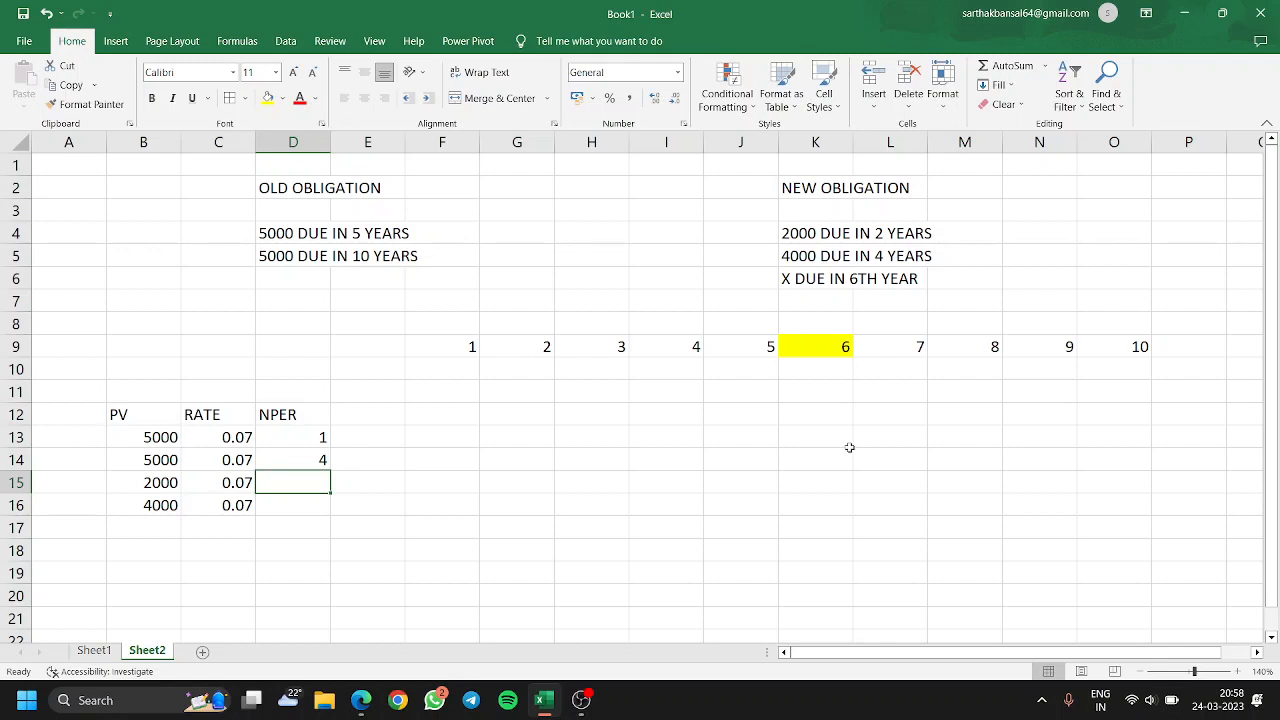
pyautogui.write('4')
pyautogui.press('Return')
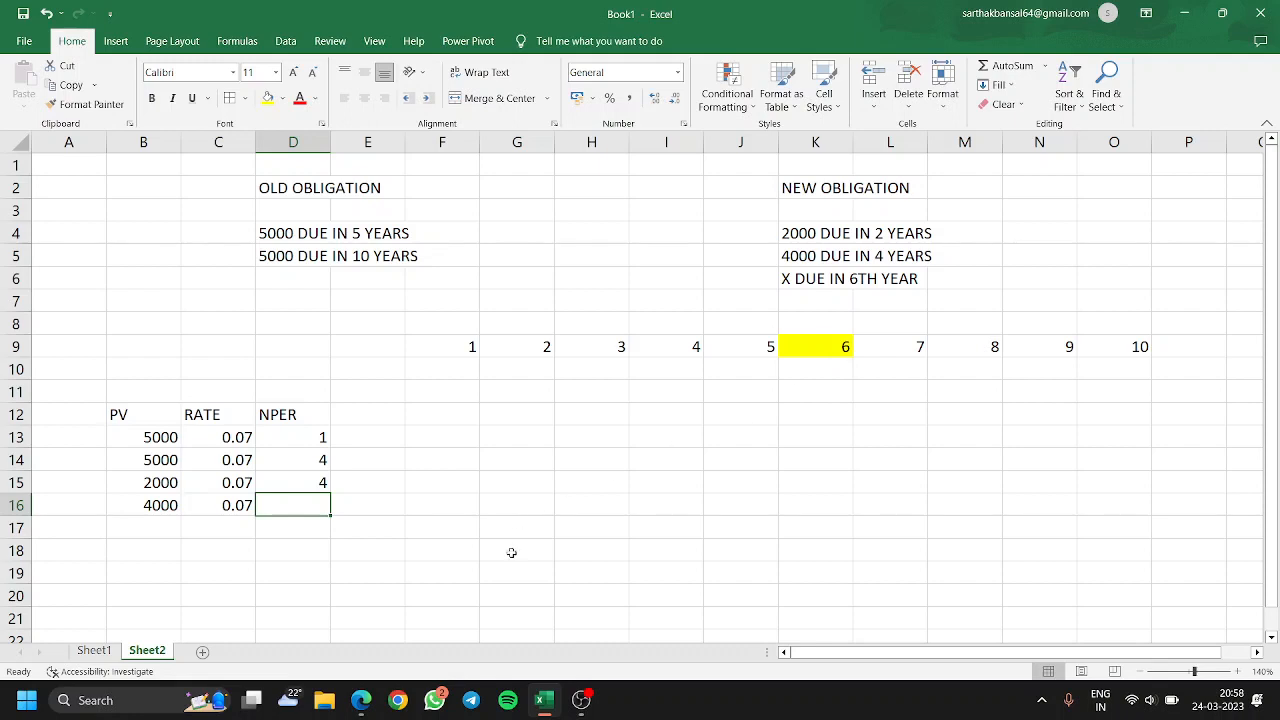
pyautogui.write('2')
pyautogui.click(469, 582)
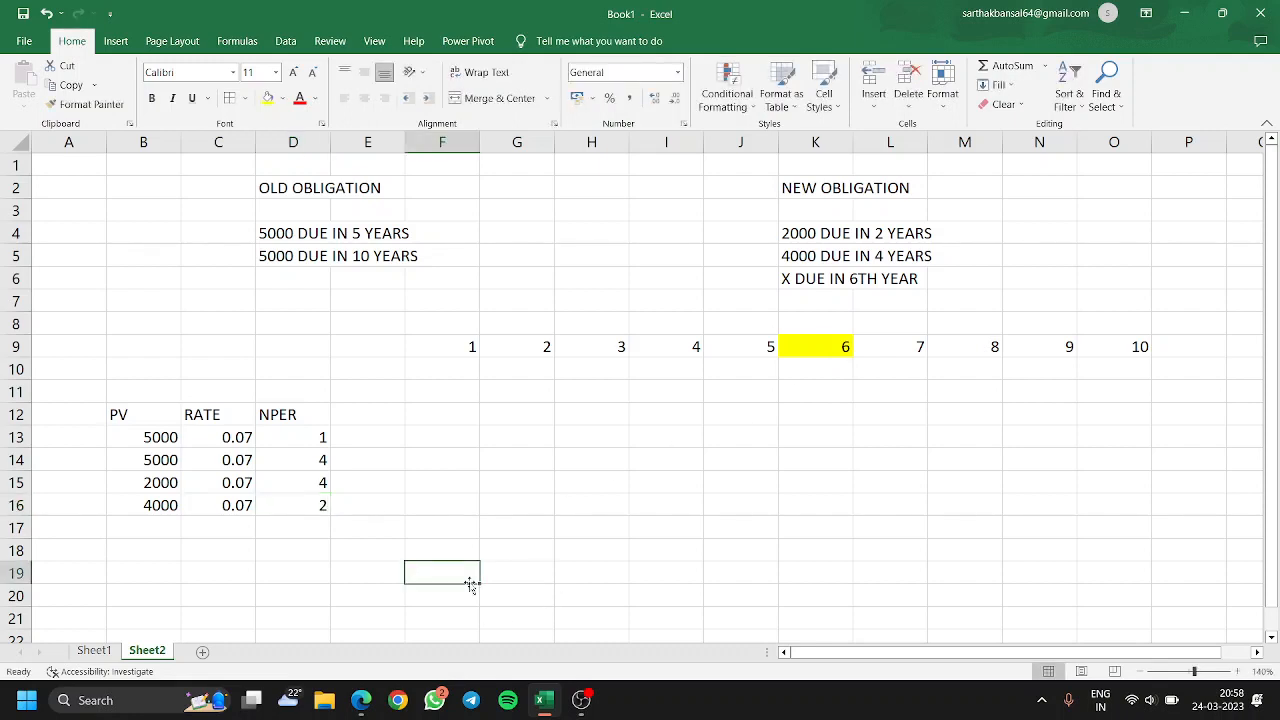
pyautogui.click(471, 509)
# - Calculate the future value of the first old obligation in G4 with the formula =FV(C13,D13,0,-B13)
pyautogui.click(516, 232)
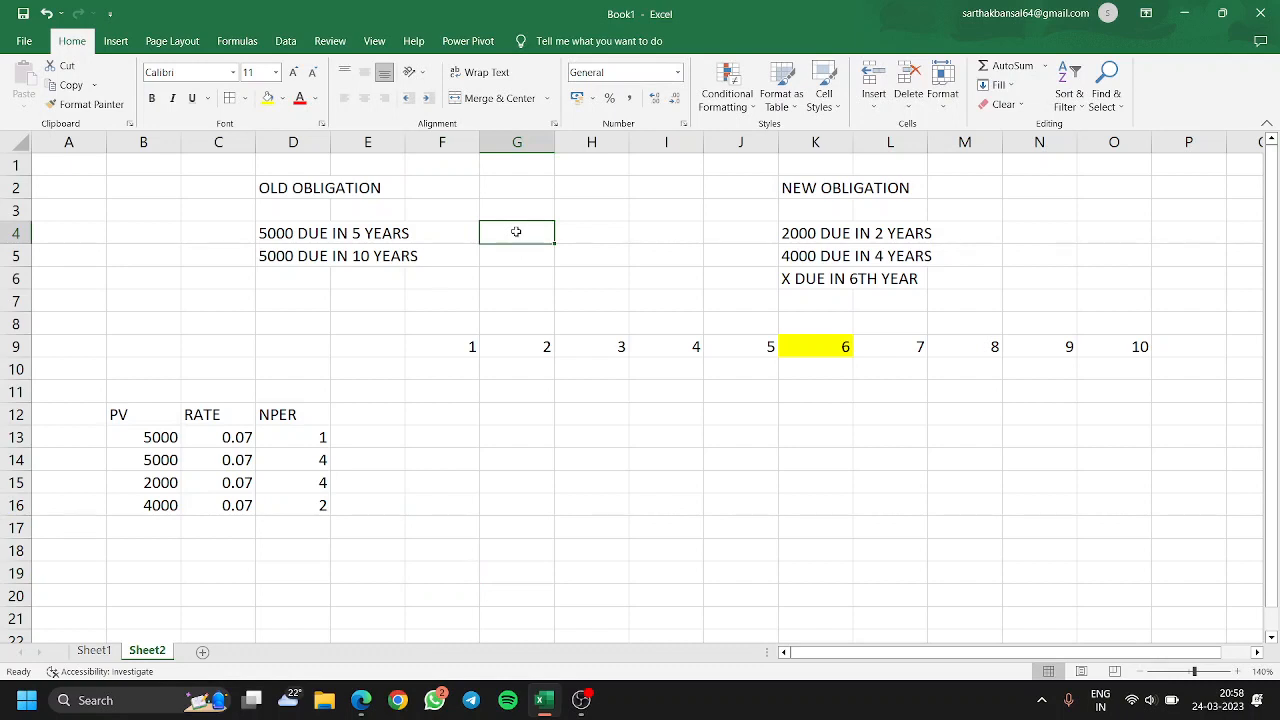
pyautogui.write('=FV')
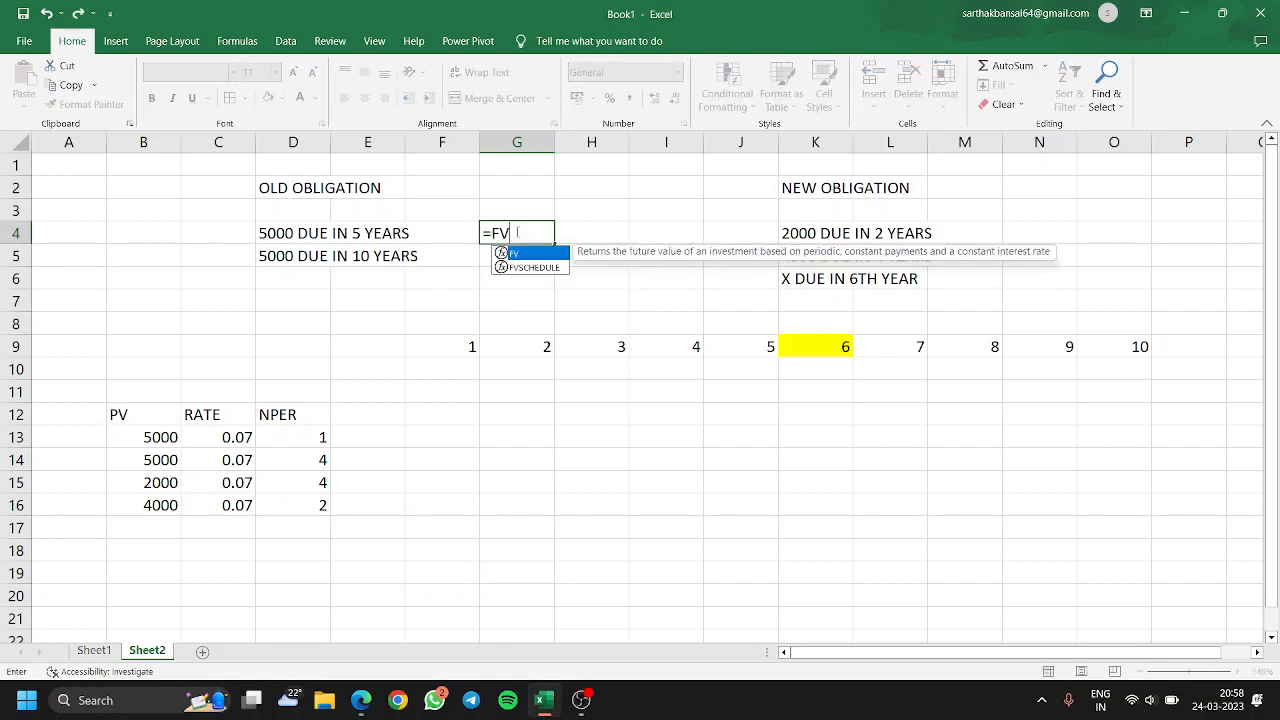
pyautogui.write('(')
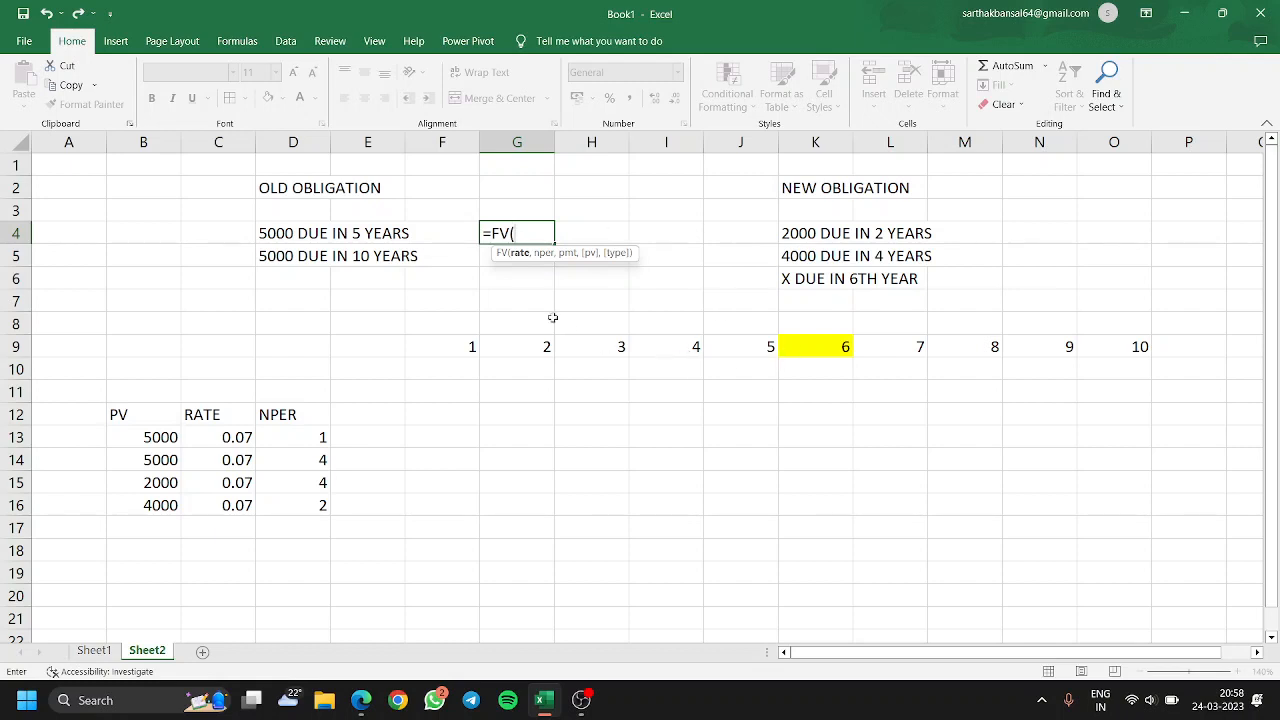
pyautogui.click(229, 437)
pyautogui.write(',')
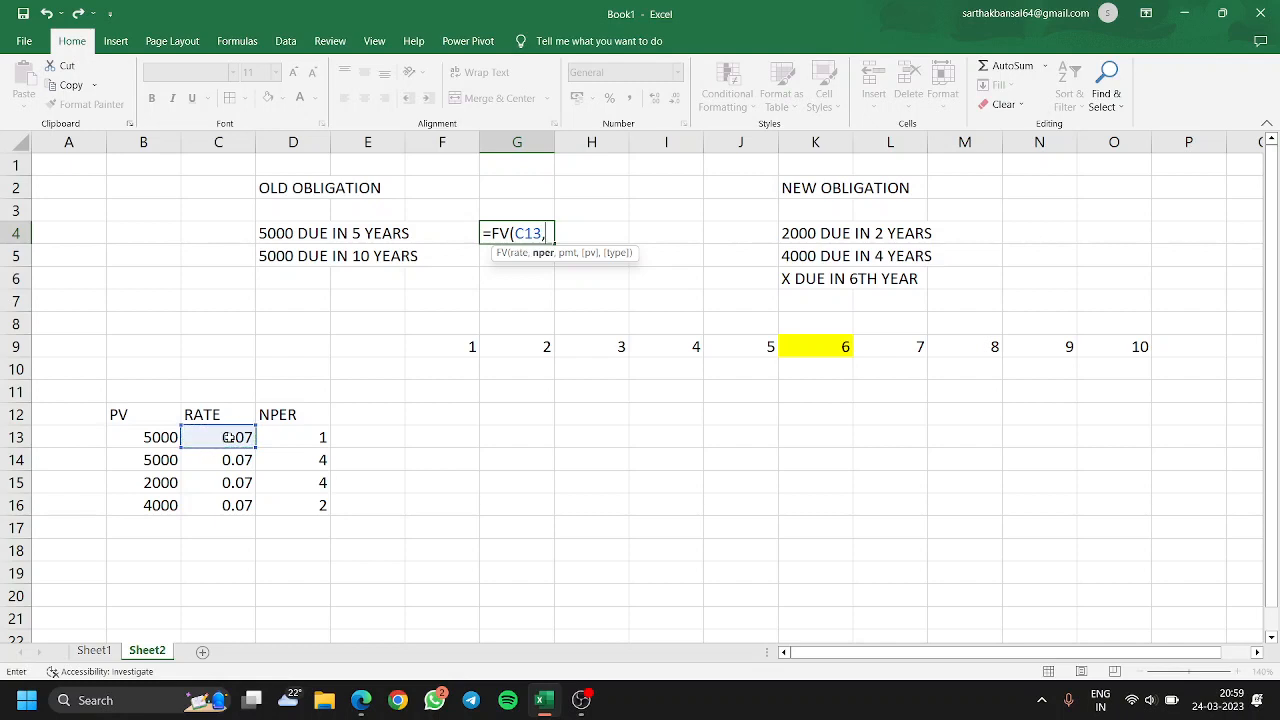
pyautogui.click(305, 430)
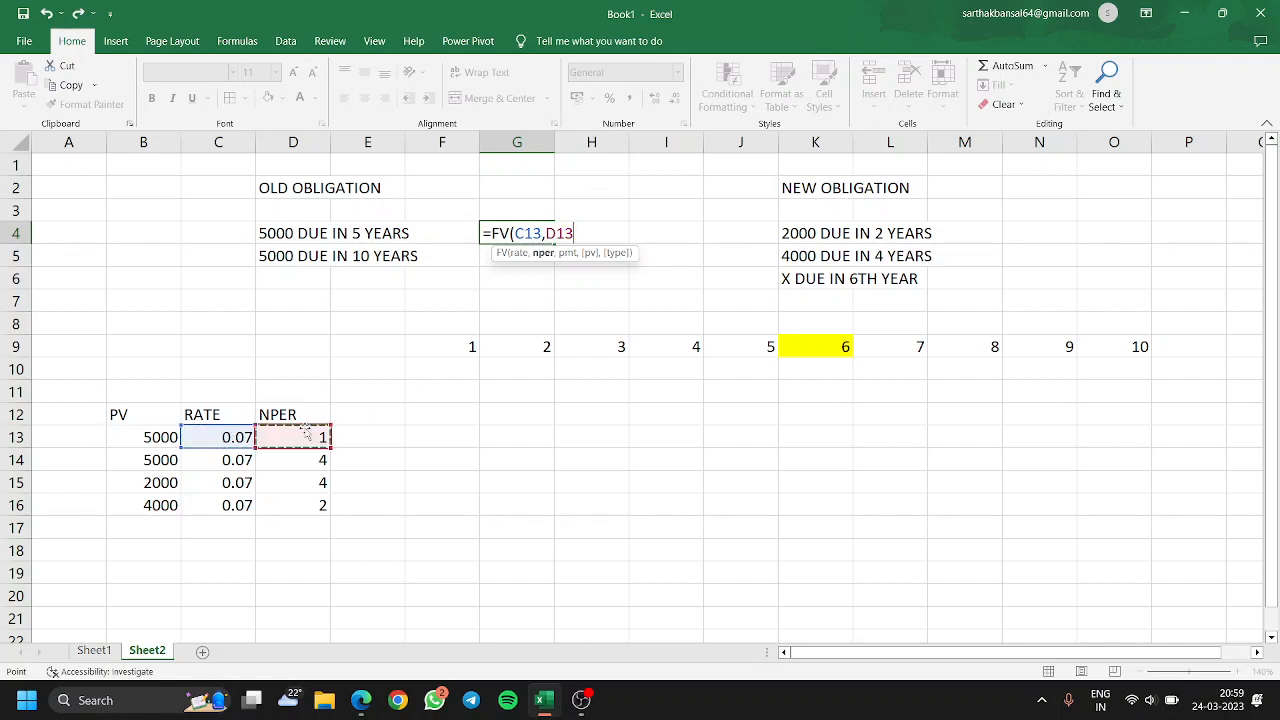
pyautogui.write(',')
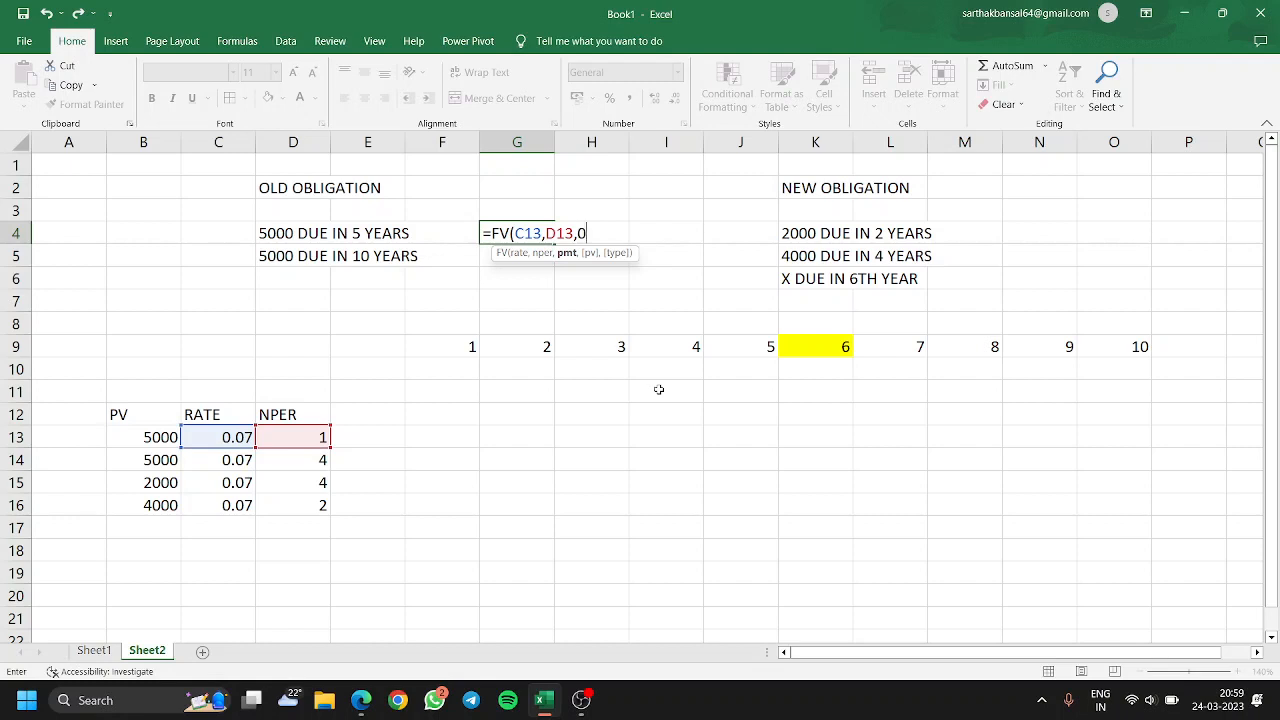
pyautogui.write('0,-')
pyautogui.click(161, 437)
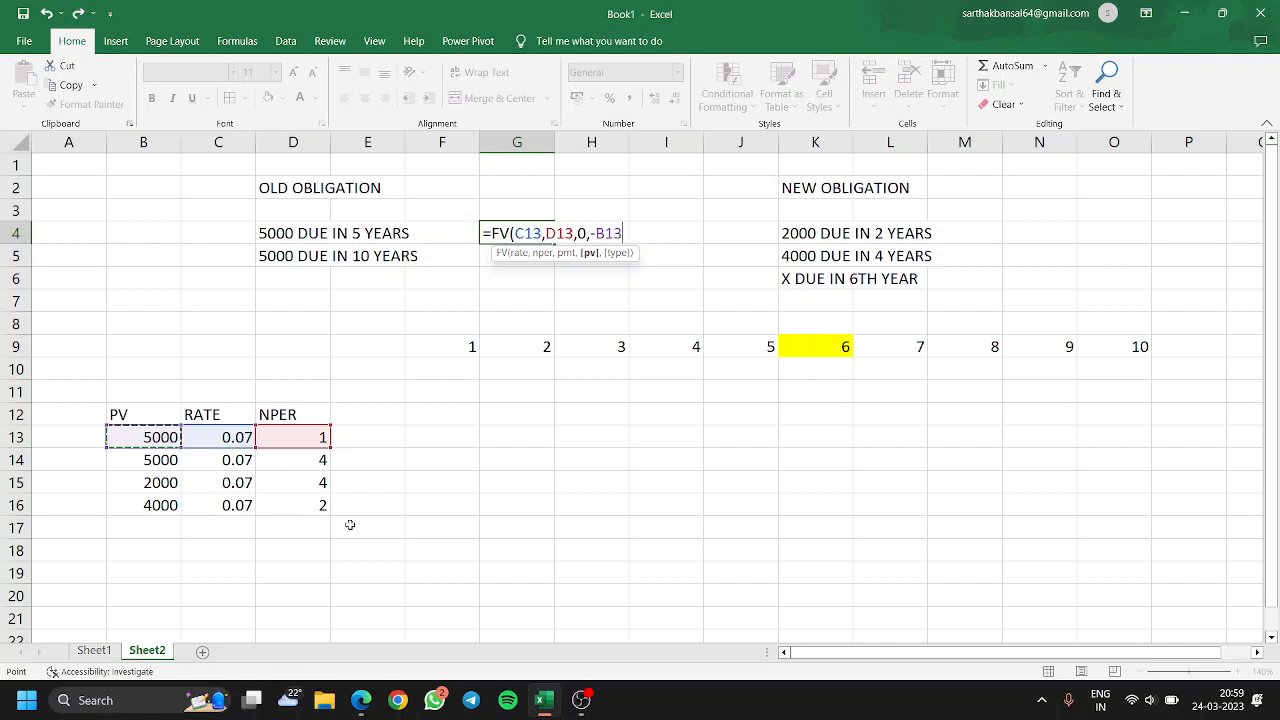
pyautogui.write(')')
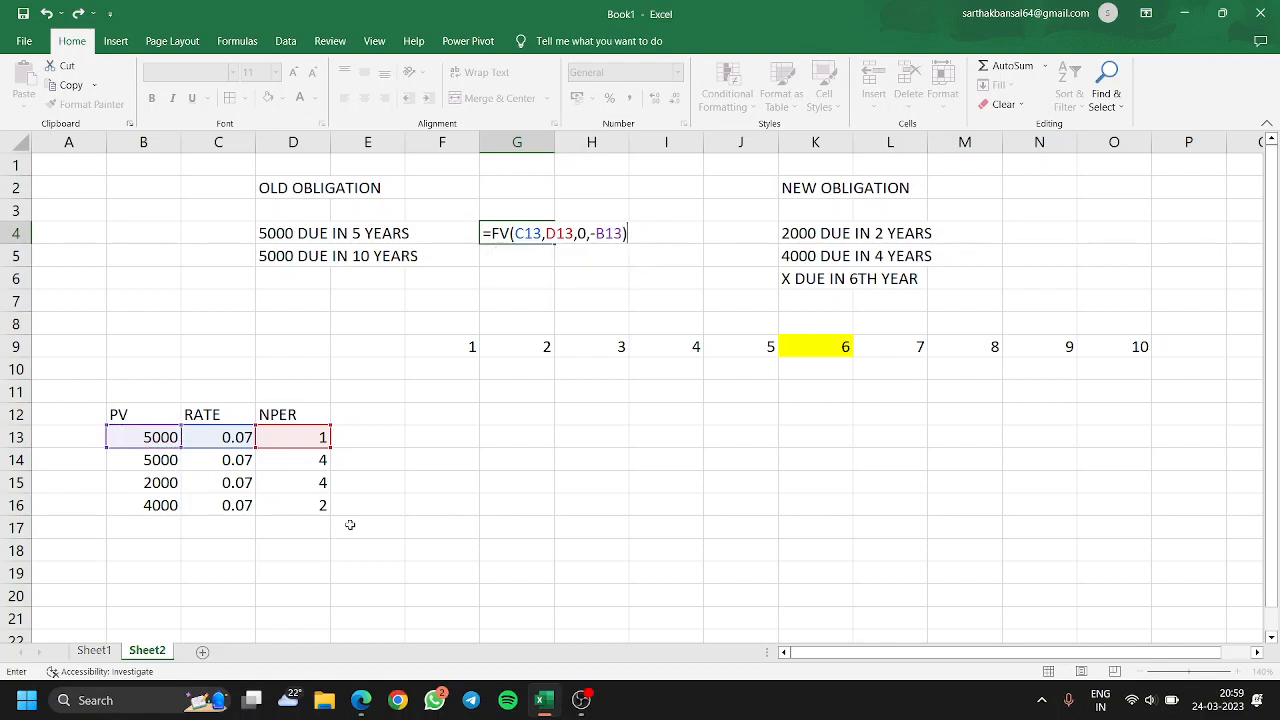
pyautogui.press('Return')
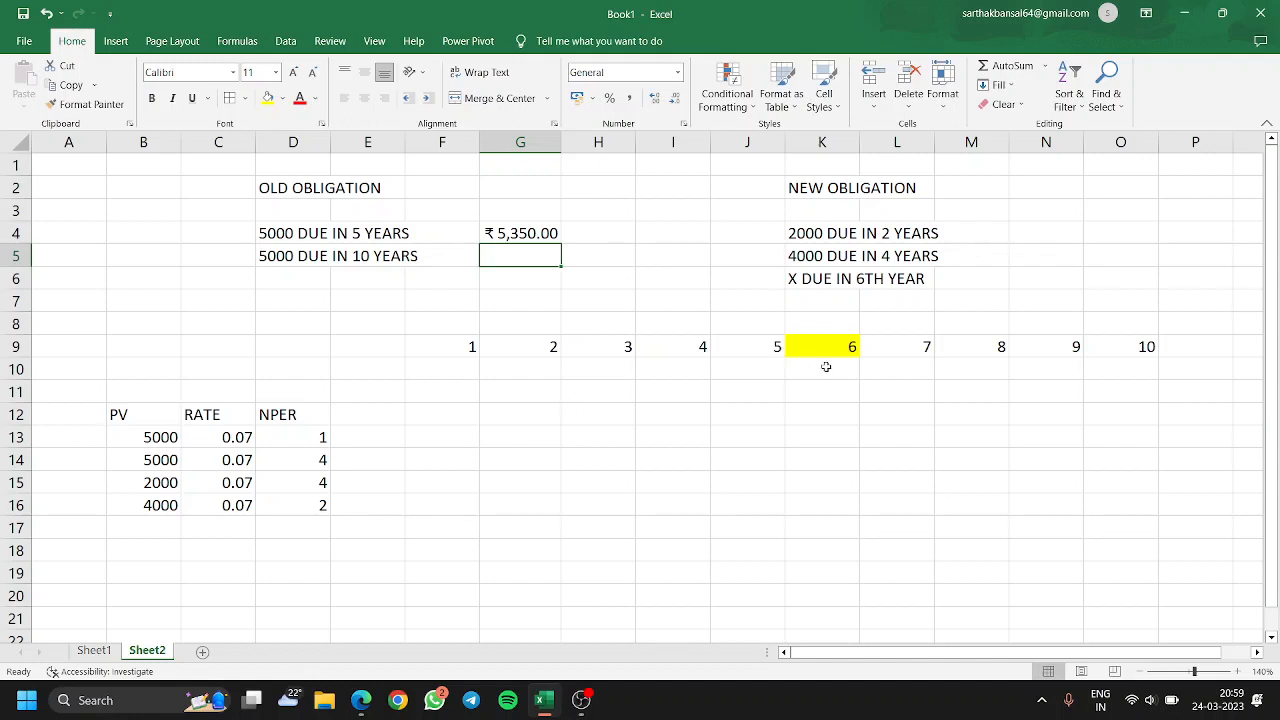
# - Calculate the present value of the second old obligation in G5 with the formula =PV(C14,D14,0,-B14)
pyautogui.write('=')
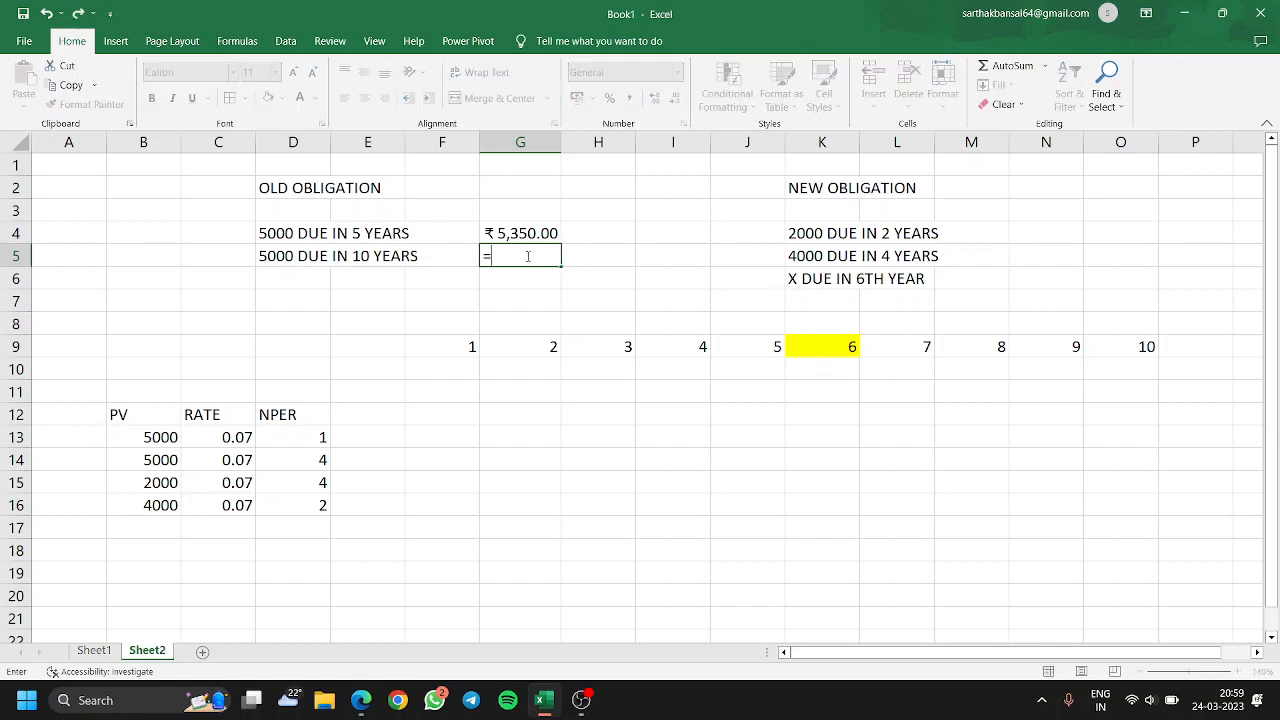
pyautogui.write('PV(')
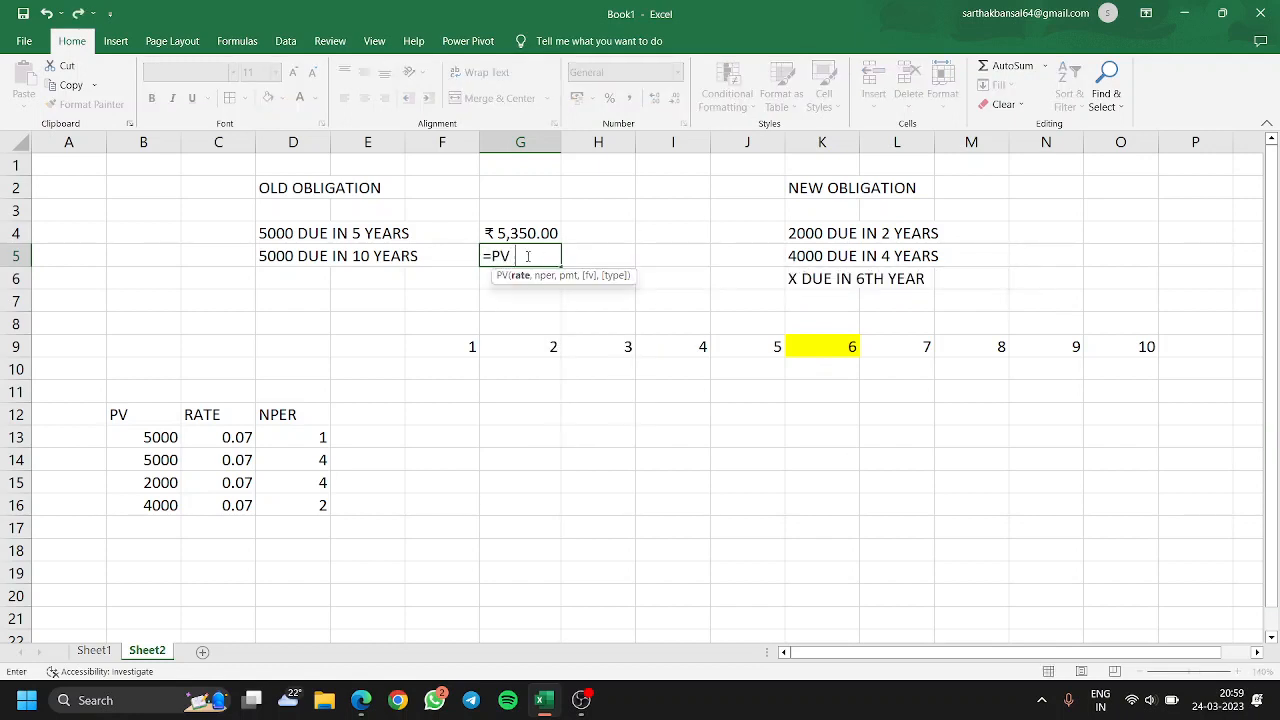
pyautogui.click(236, 461)
pyautogui.write(',')
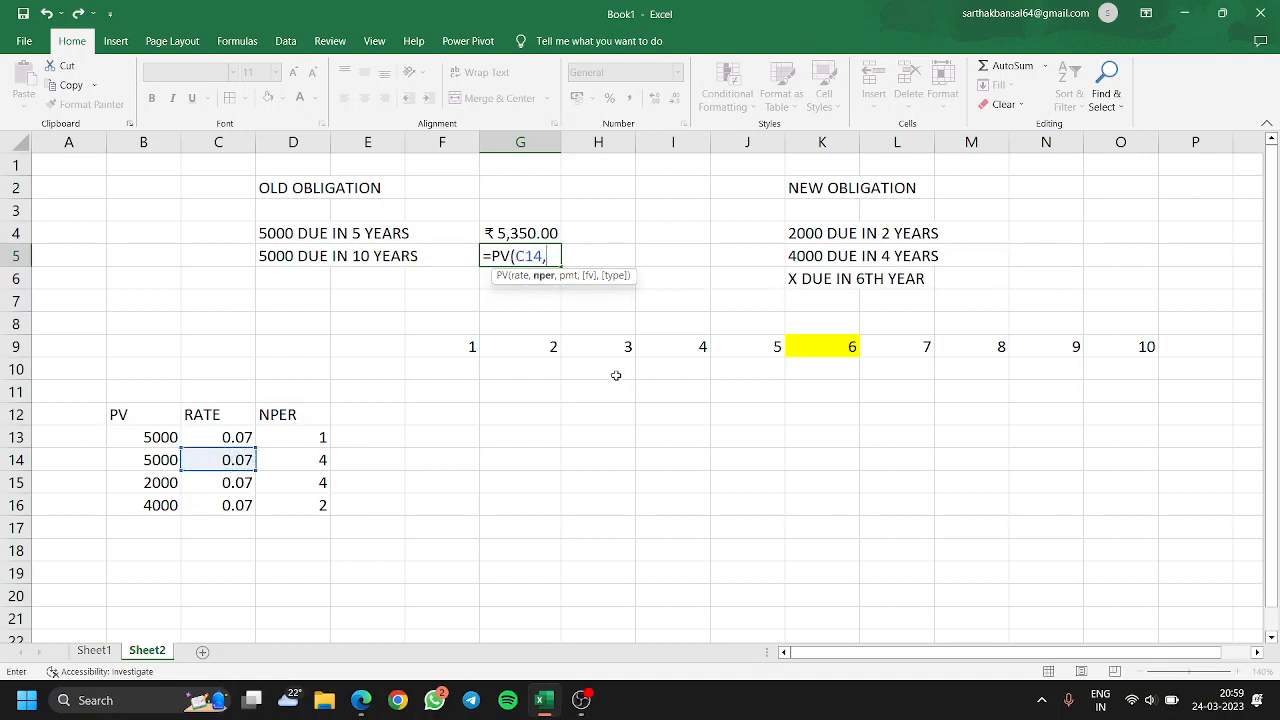
pyautogui.click(298, 462)
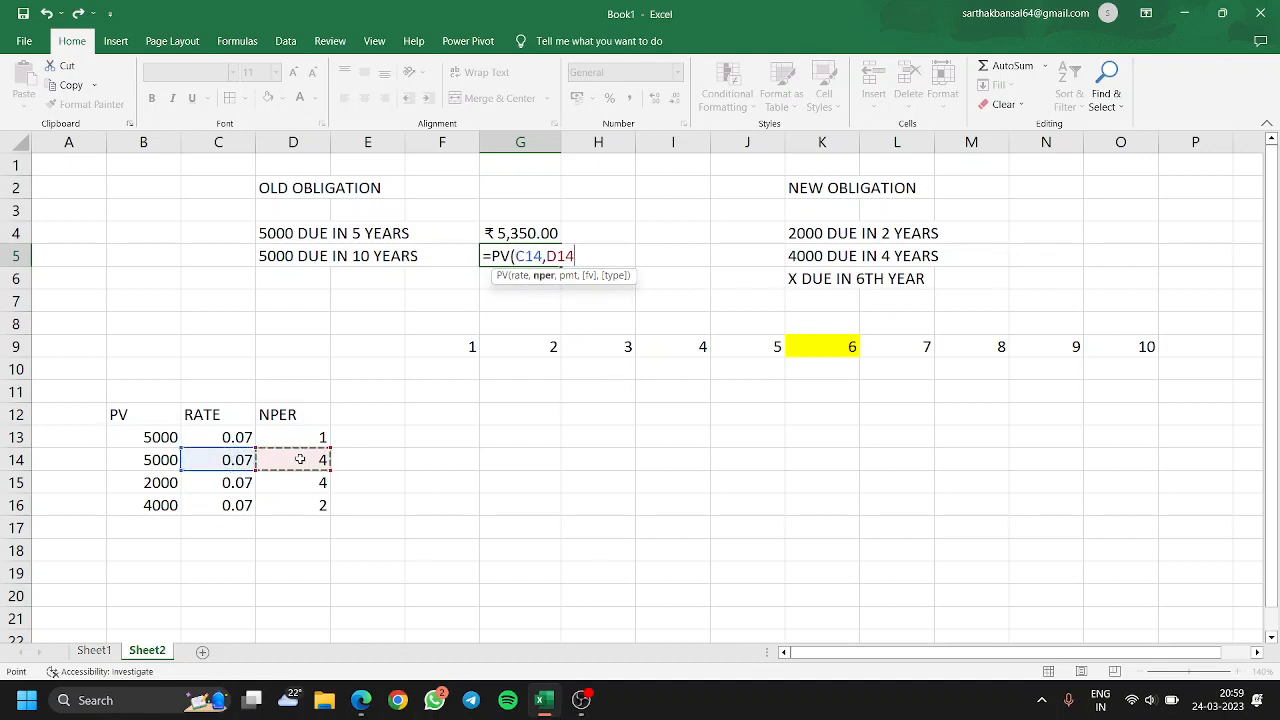
pyautogui.write(',0')
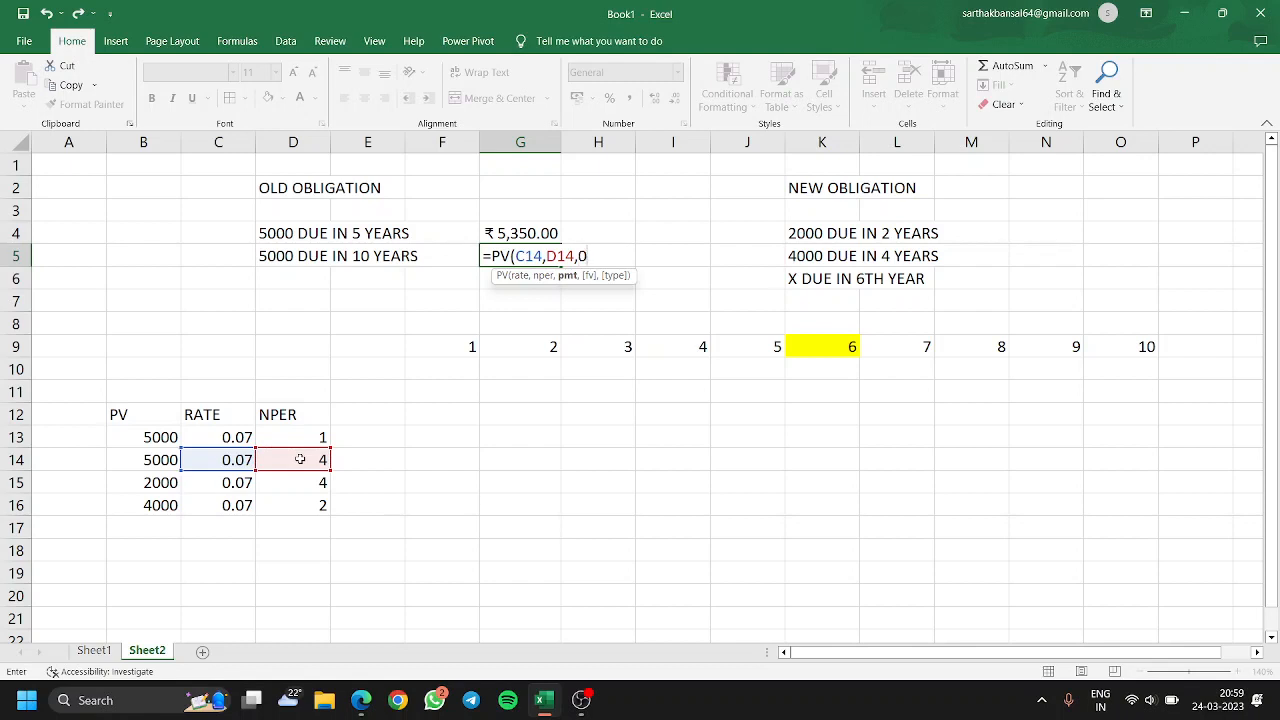
pyautogui.write(',-')
pyautogui.click(126, 466)
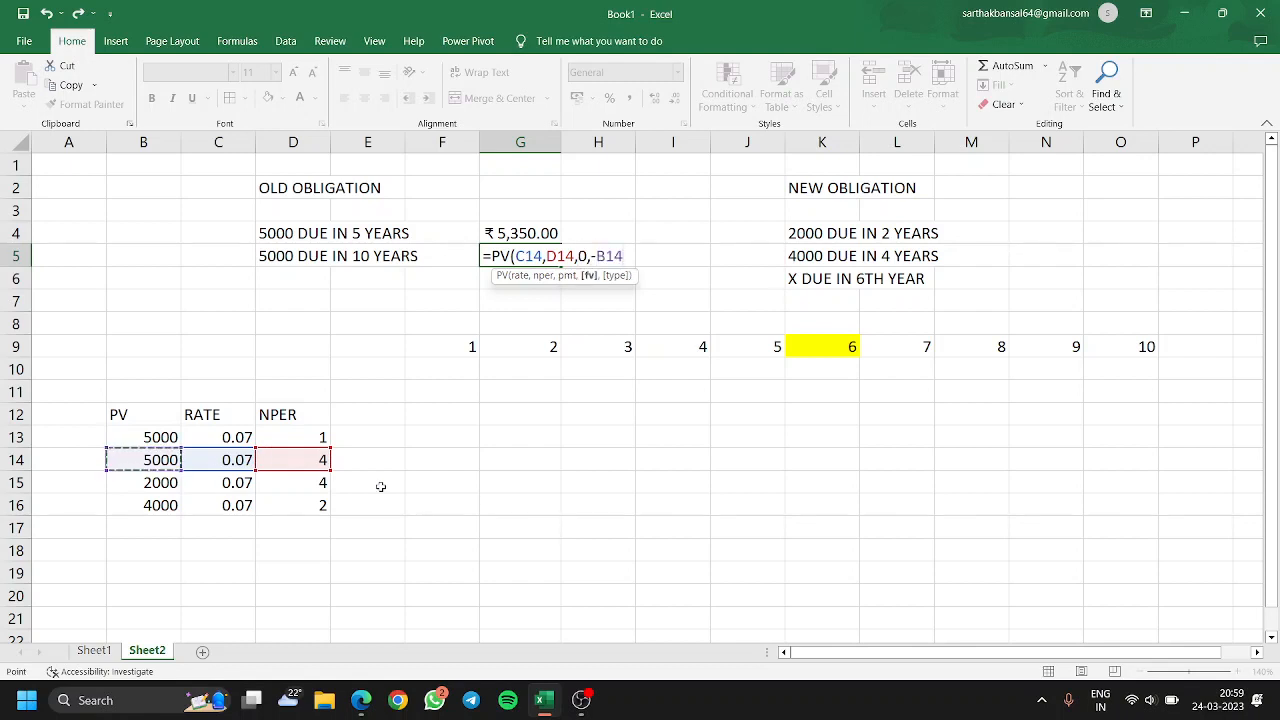
pyautogui.write(')')
pyautogui.press('Return')
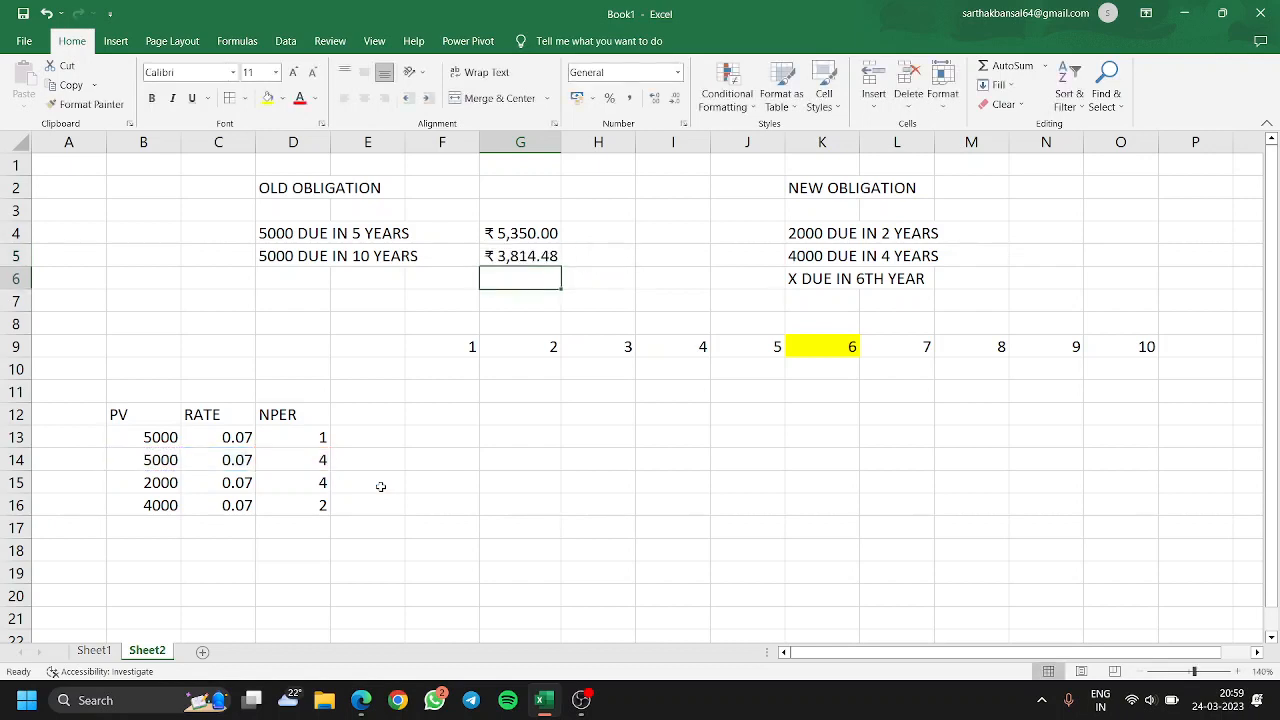
# - Calculate the future value of the 2000 new obligation in N4 with the formula =FV(C15,D15,0,-B15)
pyautogui.click(1056, 233)
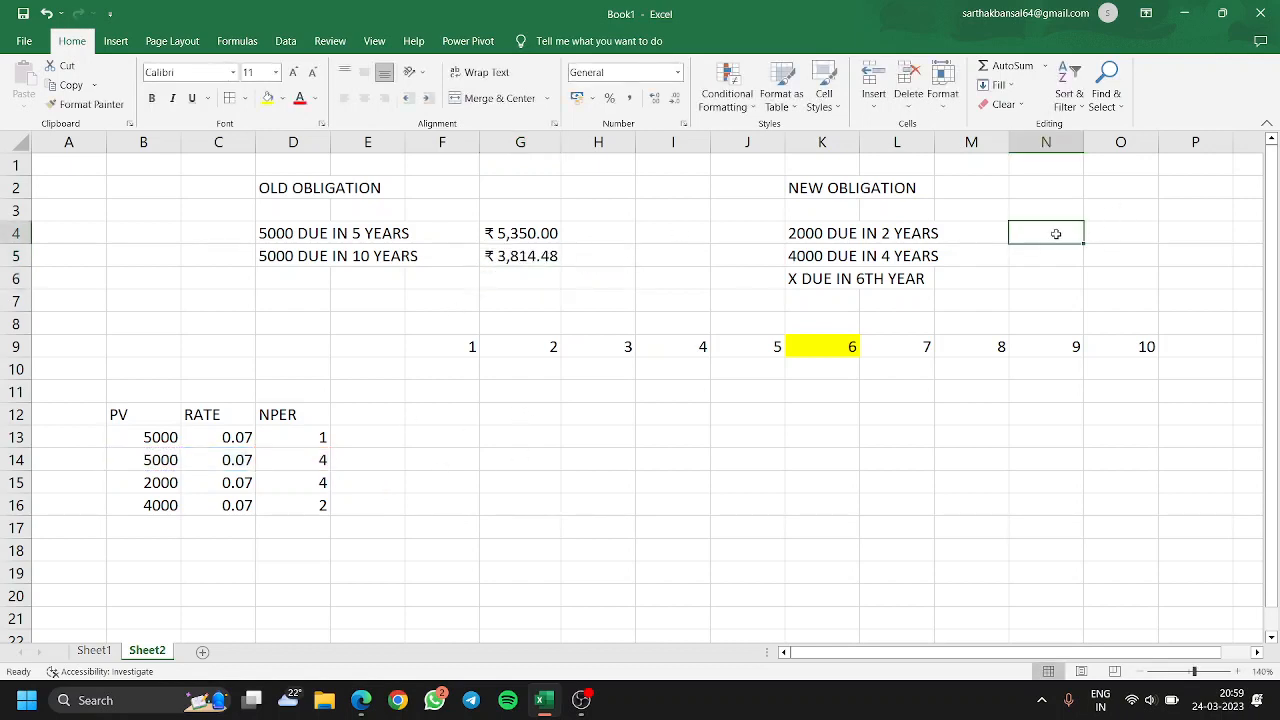
pyautogui.write('=FV')
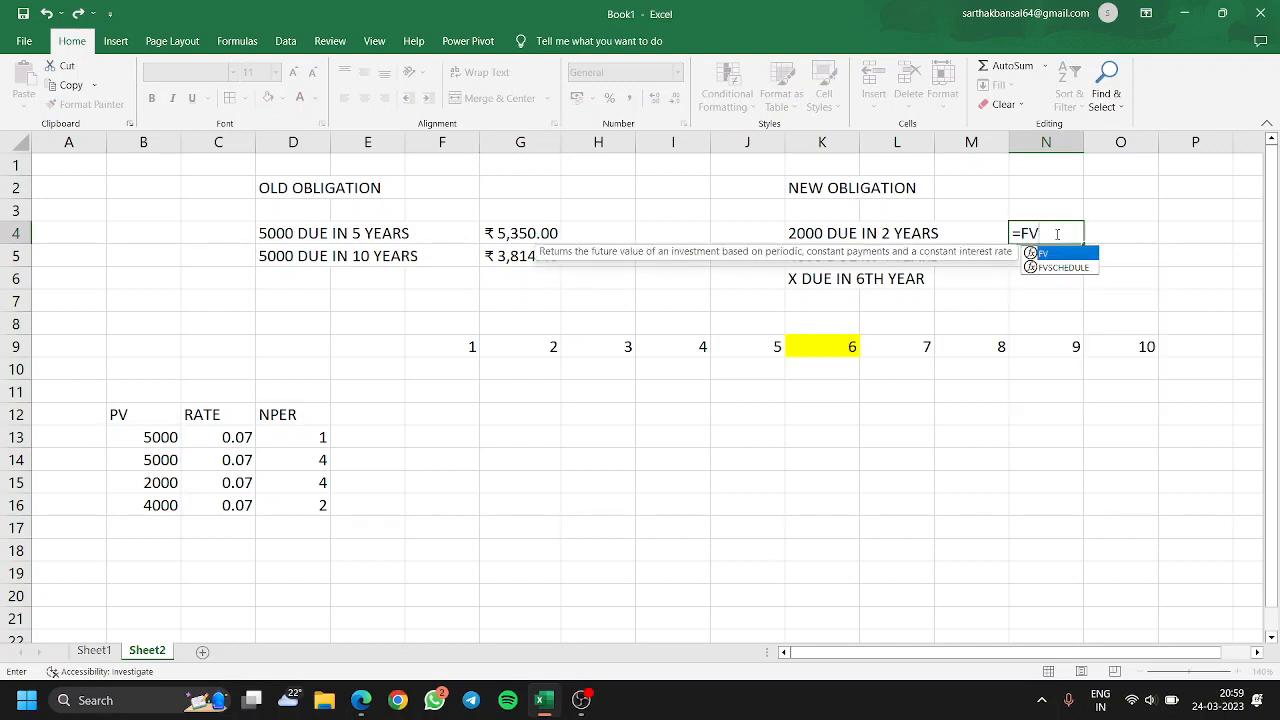
pyautogui.write('(')
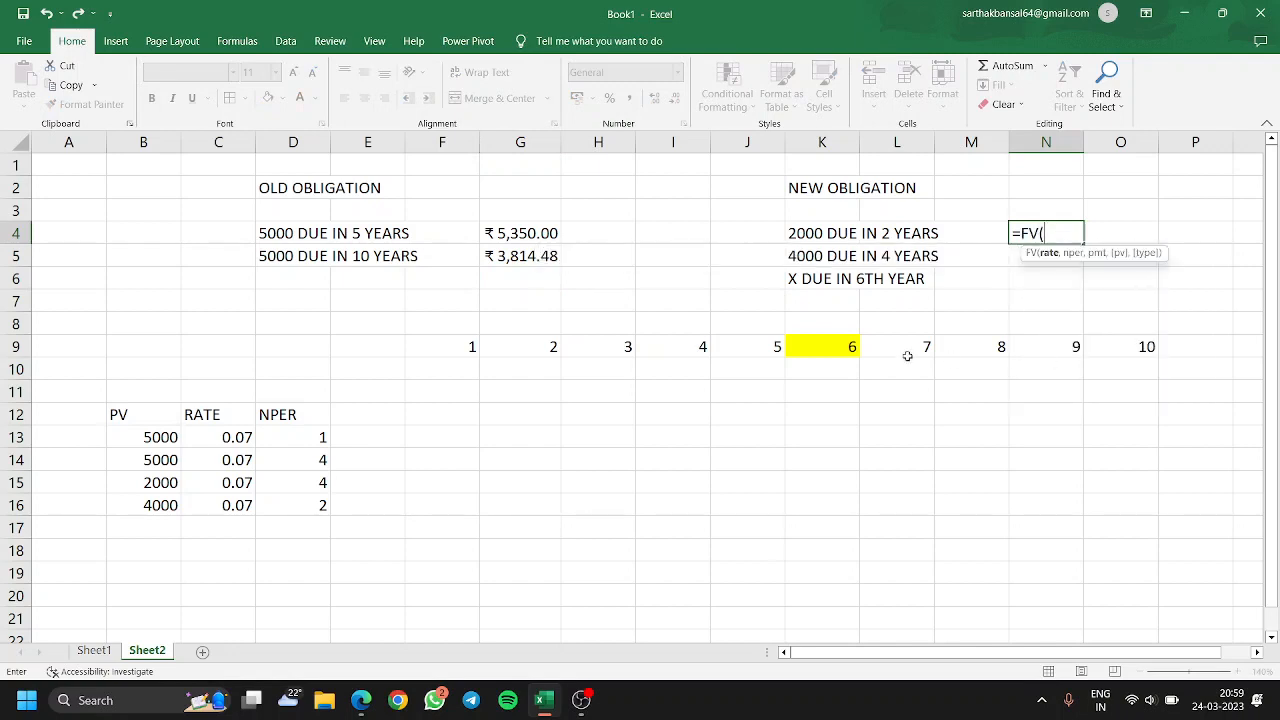
pyautogui.click(228, 483)
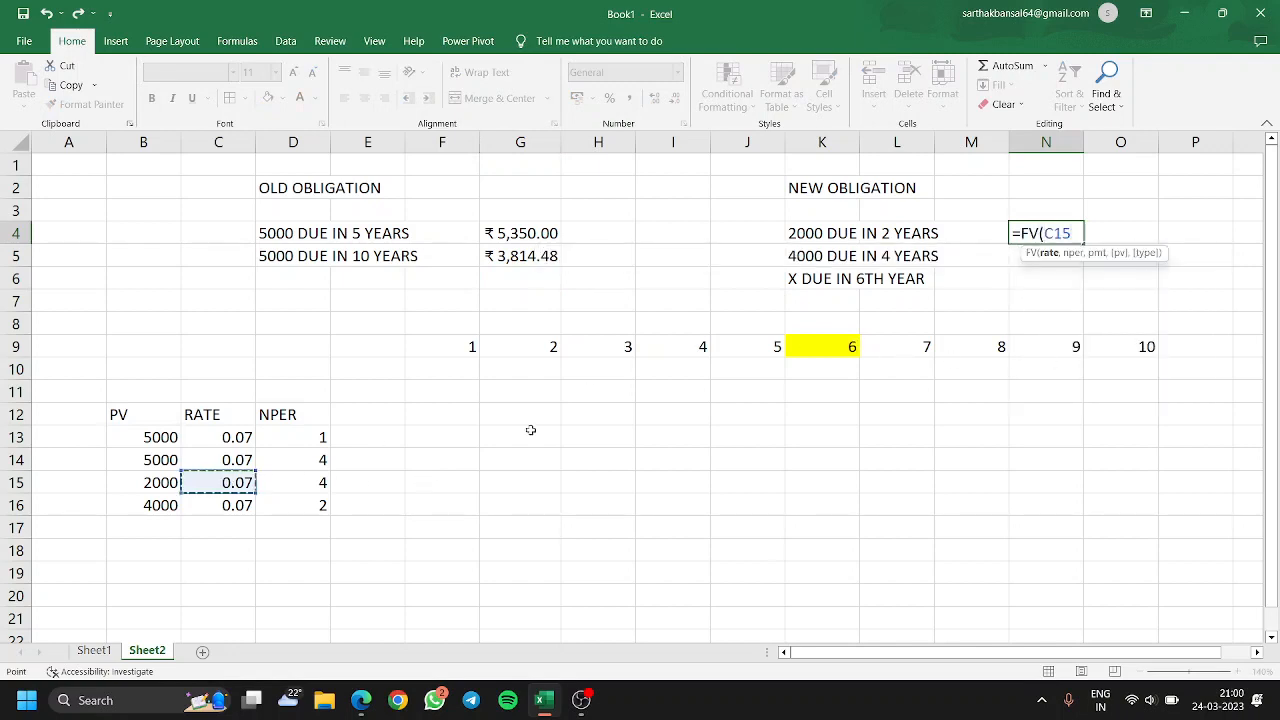
pyautogui.write(',')
pyautogui.click(317, 477)
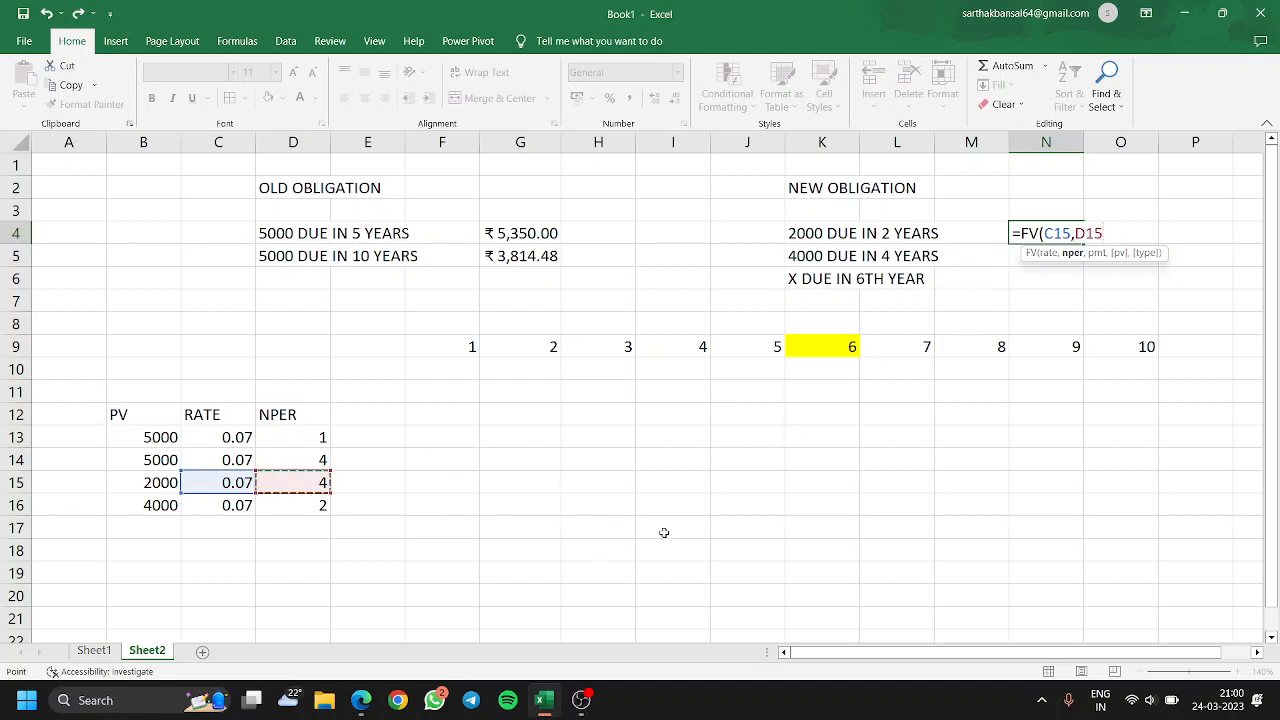
pyautogui.write(',0,')
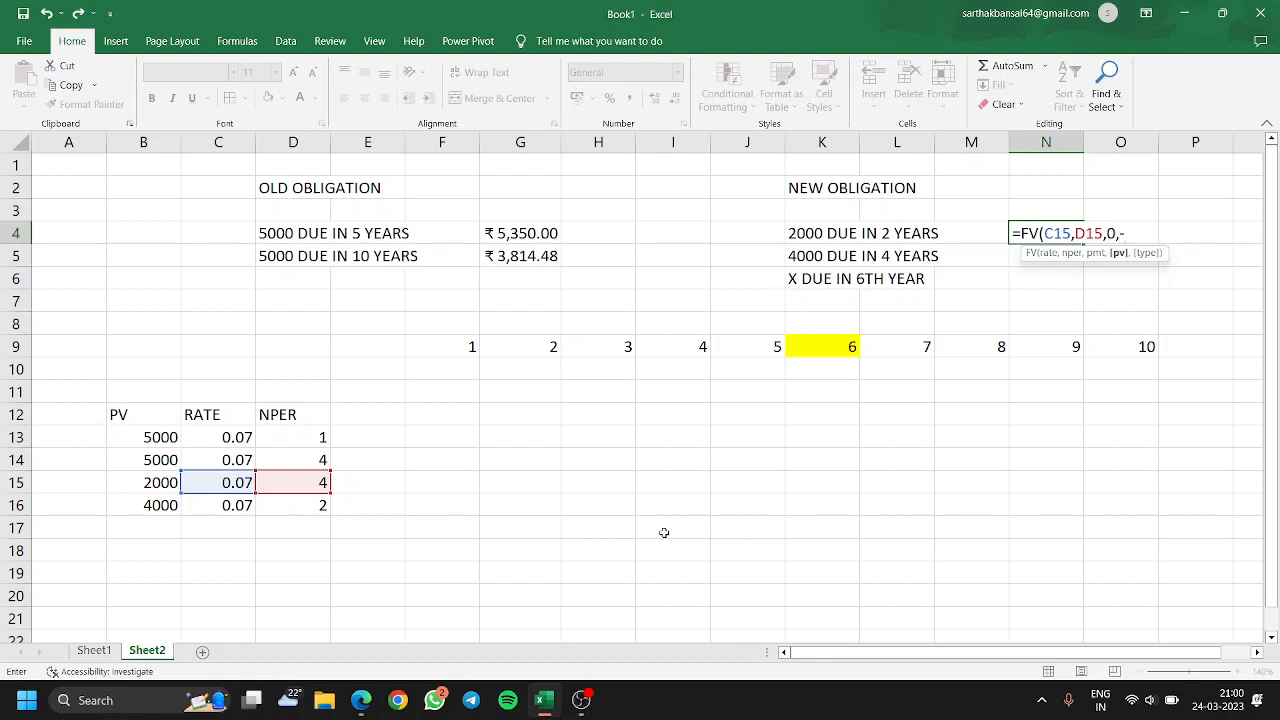
pyautogui.write('-')
pyautogui.click(143, 480)
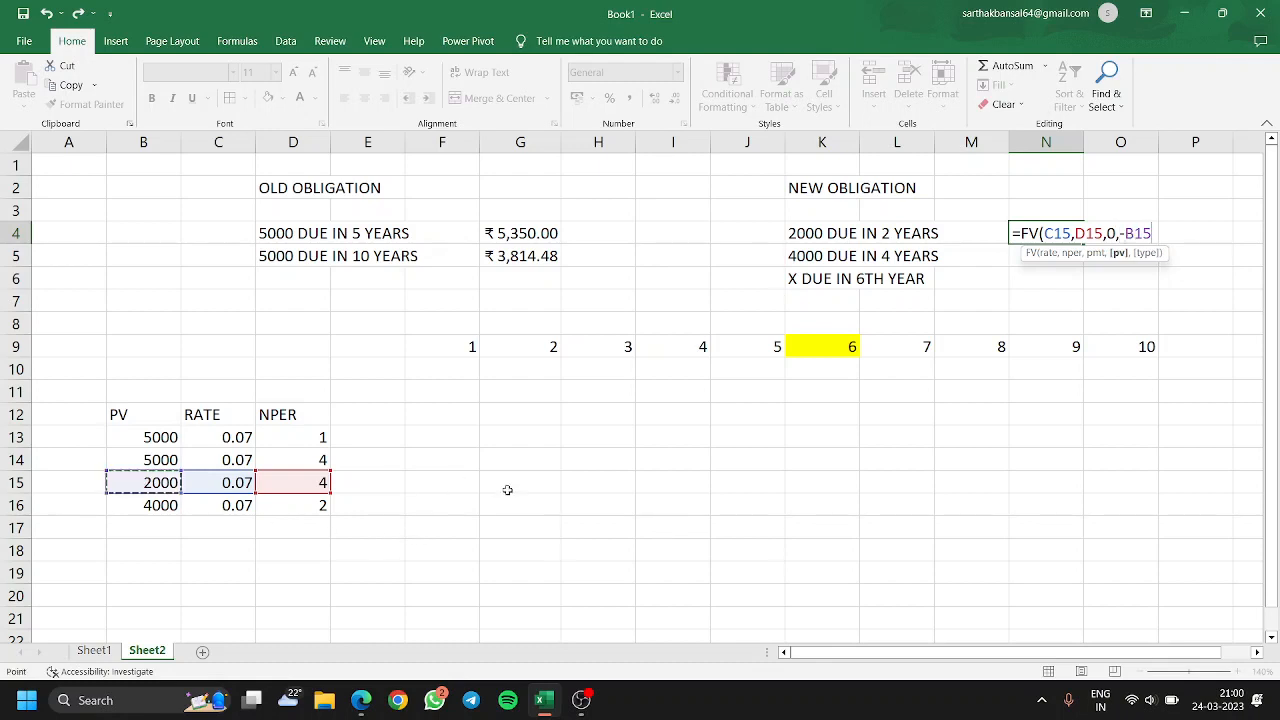
pyautogui.write(')')
pyautogui.press('Return')
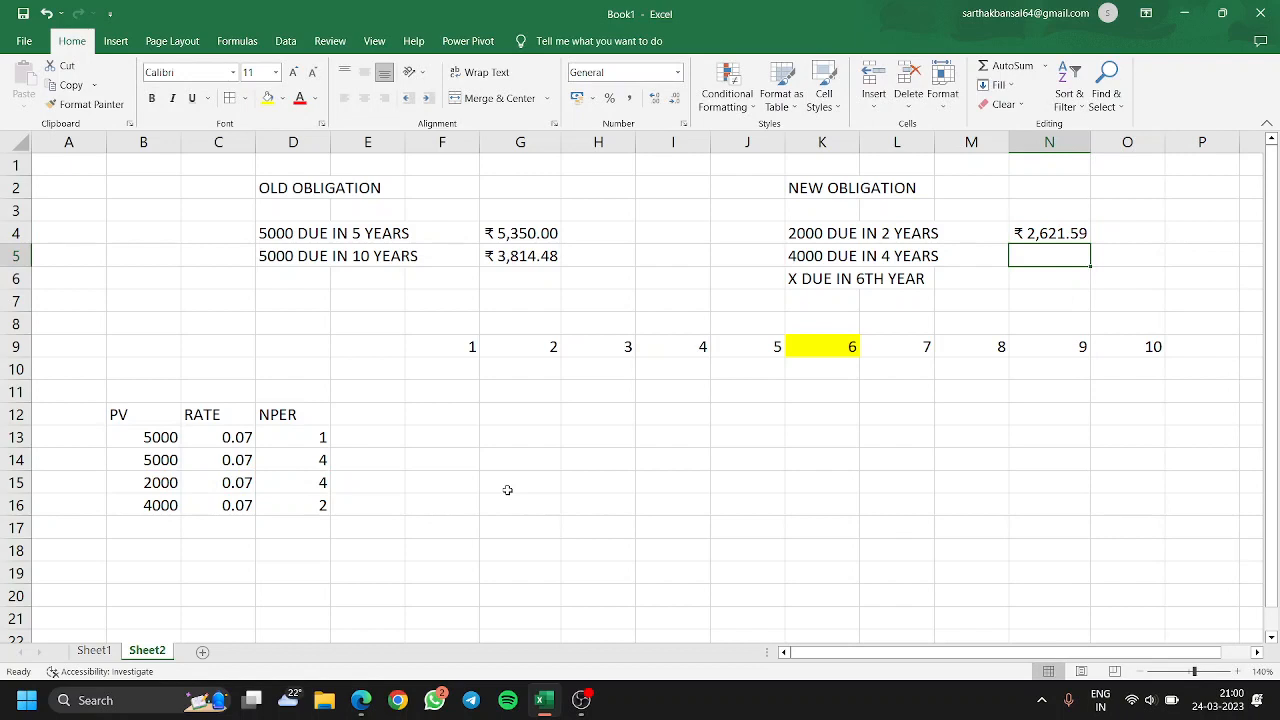
# - Calculate the future value of the 4000 new obligation in N5 with the formula =FV(C16,D16,0,-B16)
pyautogui.write('=FV(')
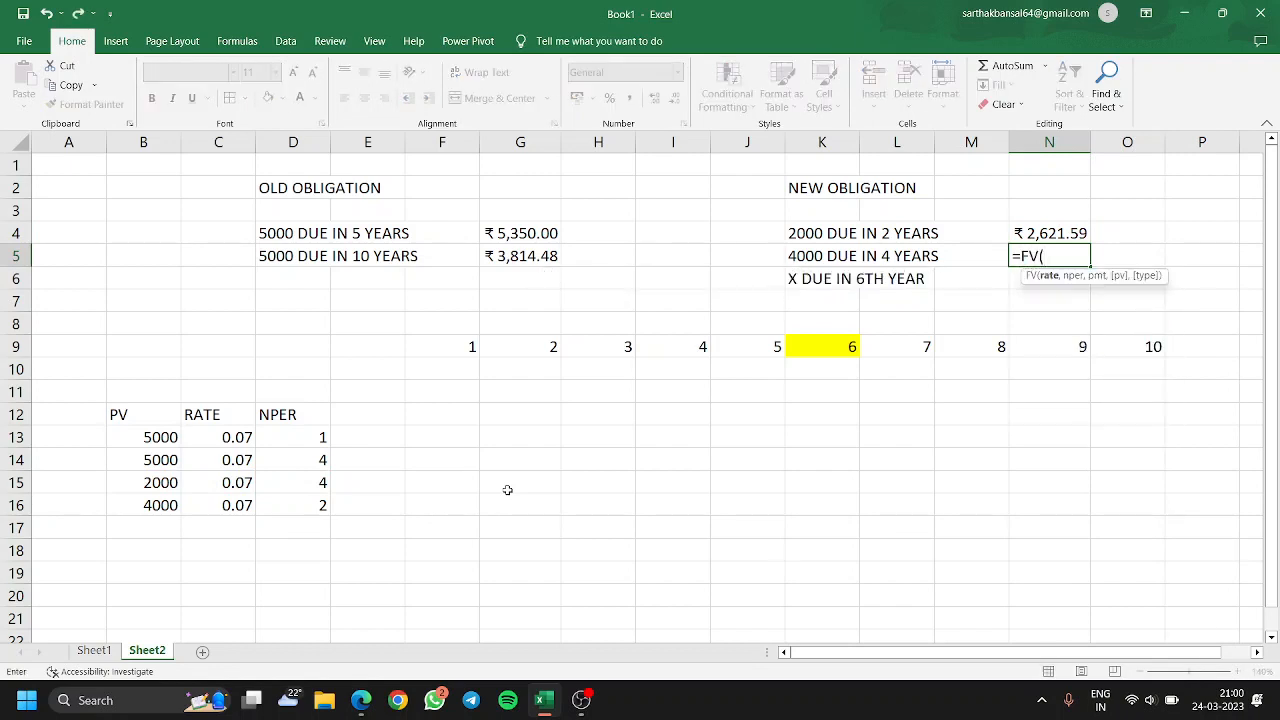
pyautogui.click(234, 506)
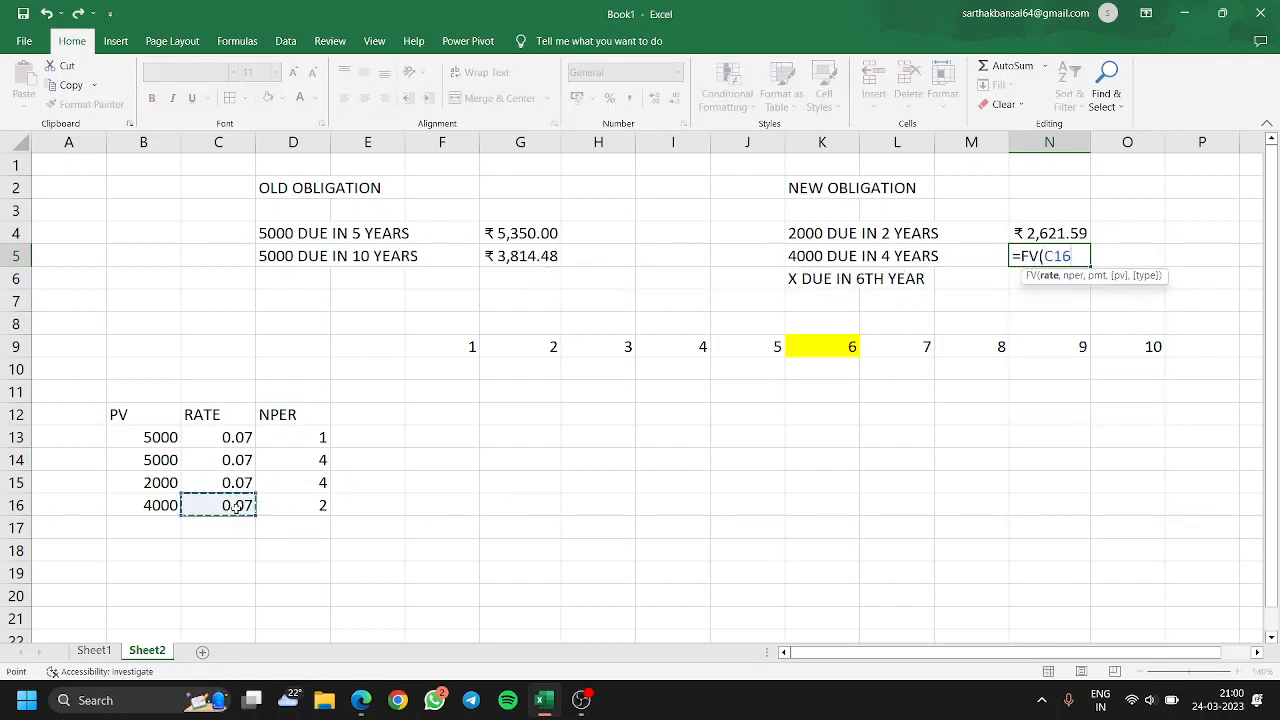
pyautogui.write(',')
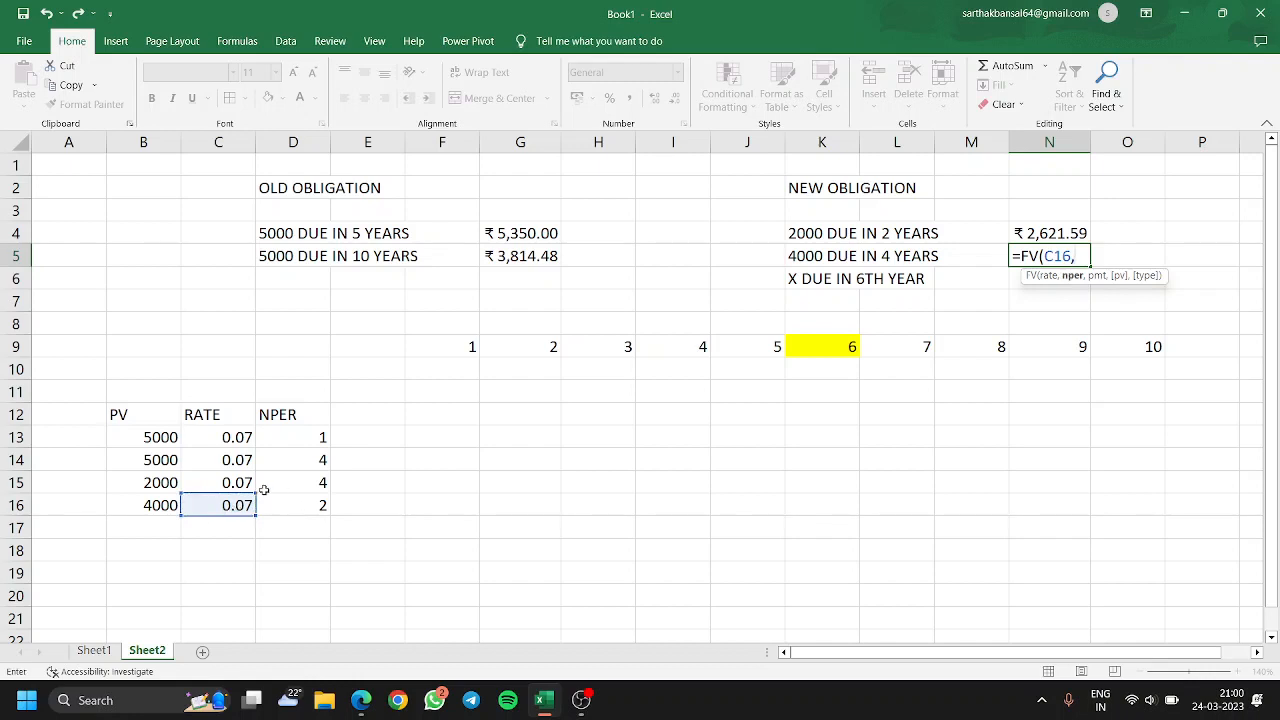
pyautogui.click(300, 507)
pyautogui.write(',')
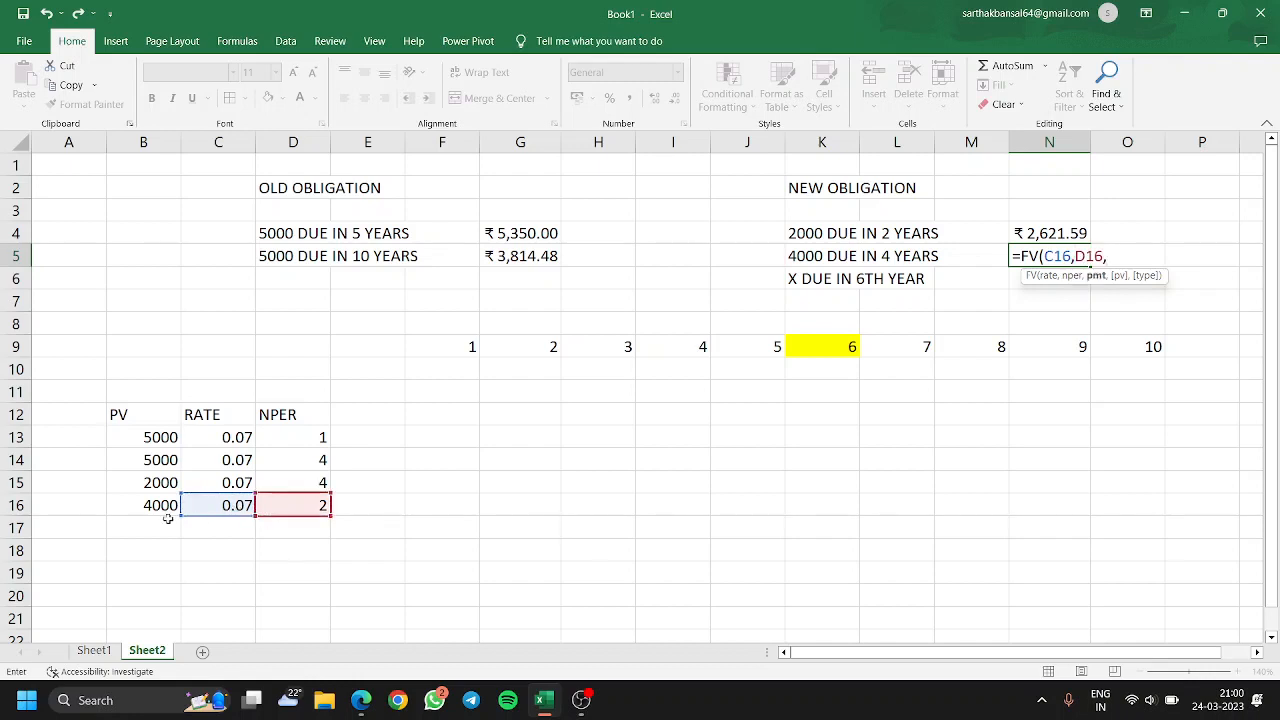
pyautogui.write('0,-')
pyautogui.click(150, 507)
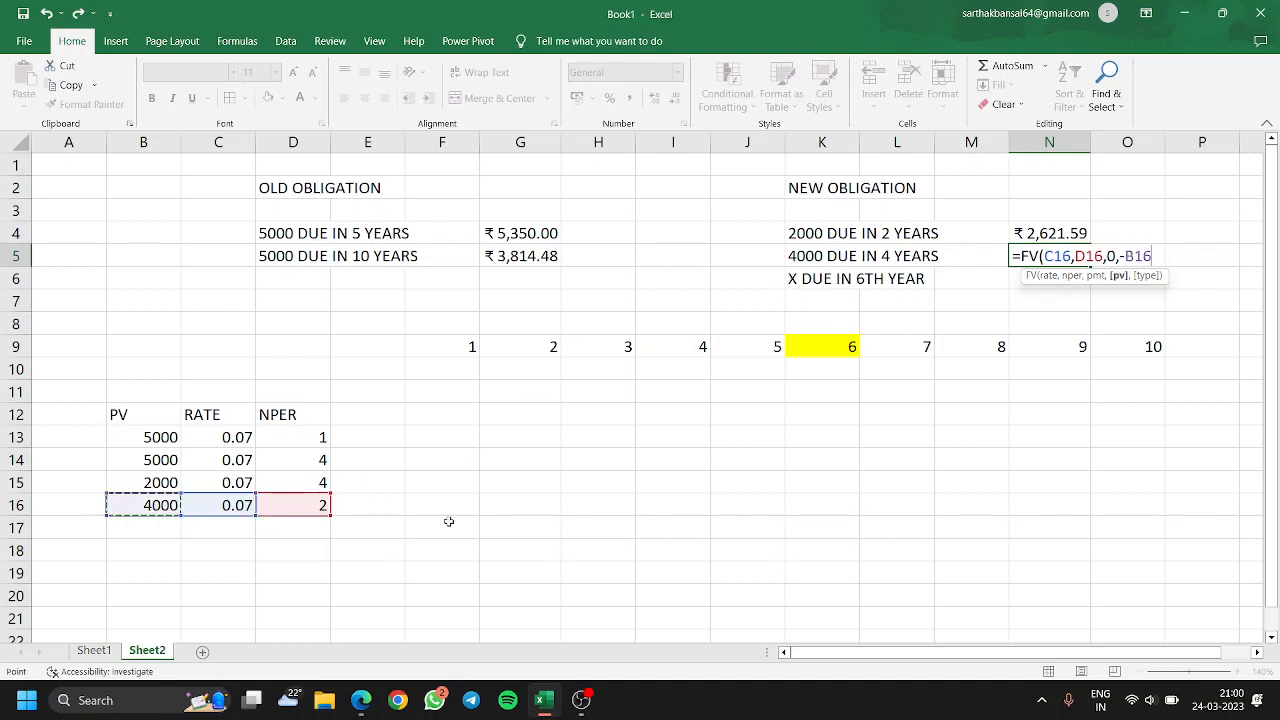
pyautogui.write(')')
pyautogui.press('Return')
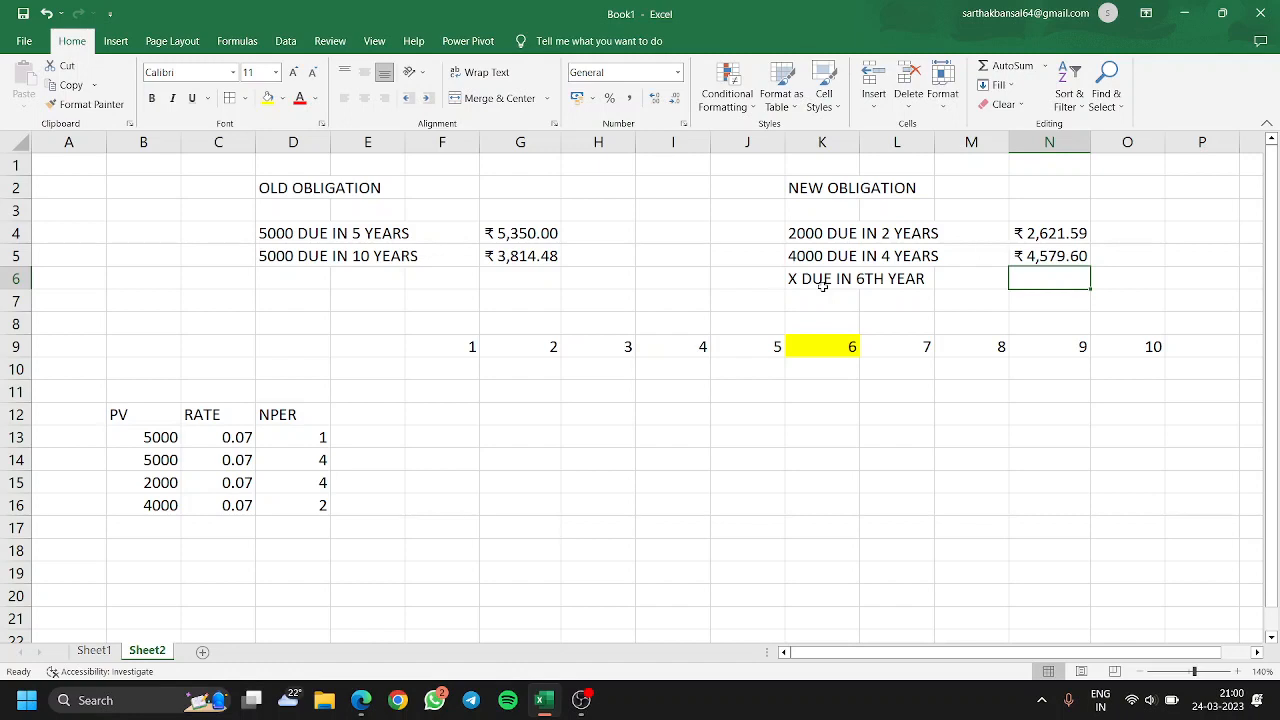
# - Calculate the final payment X in N6 as old minus new obligations with the formula =G4+G5-N4-N5
pyautogui.moveTo(1047, 238); pyautogui.dragTo(1046, 254)
pyautogui.click(1046, 254)
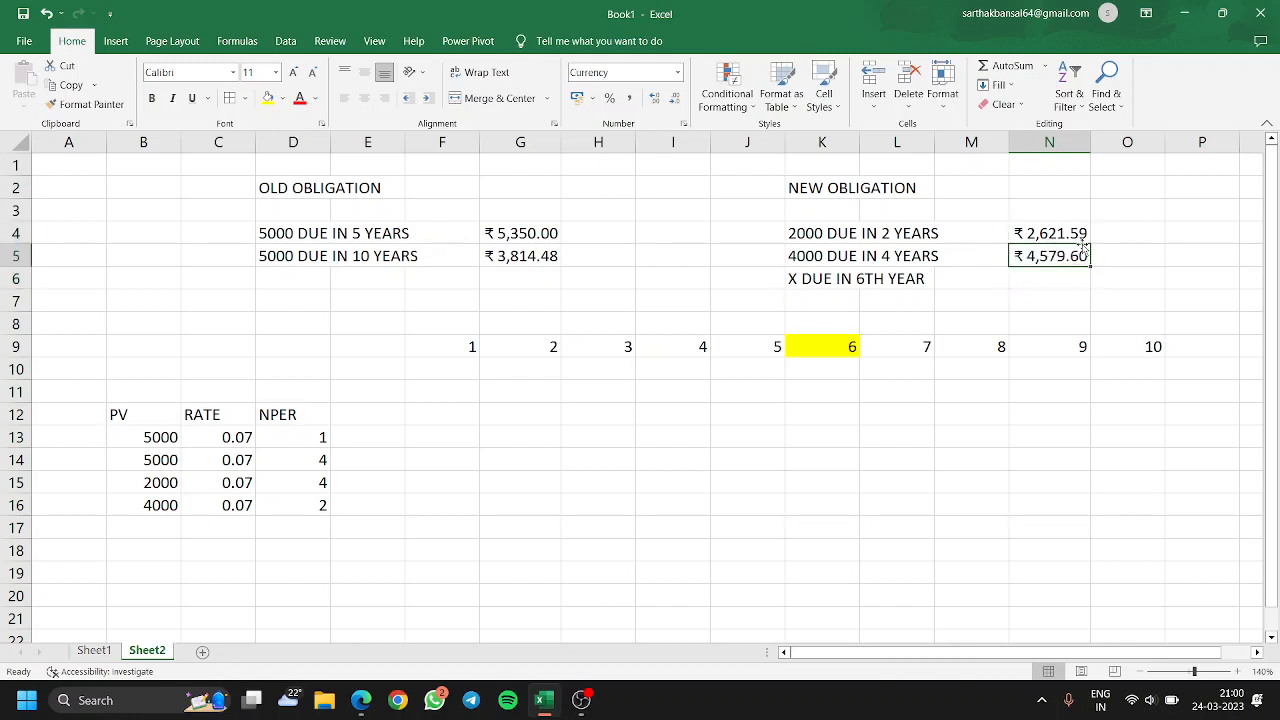
pyautogui.click(1033, 284)
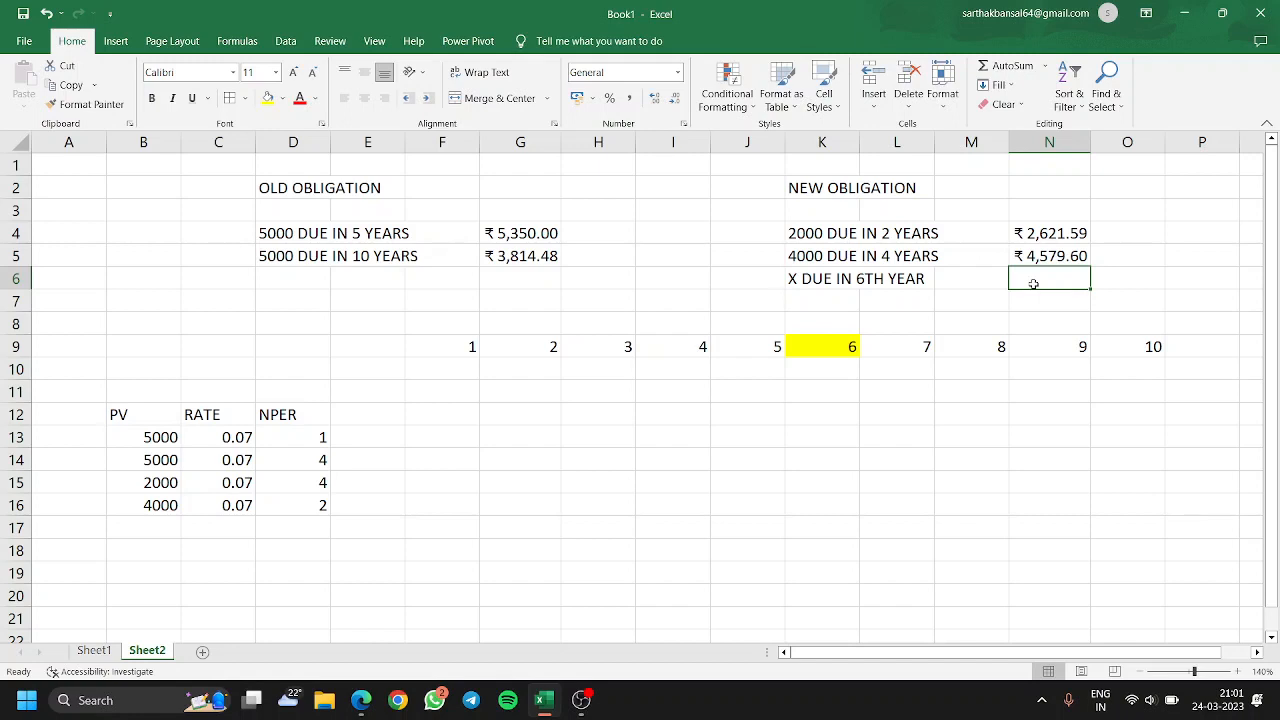
pyautogui.write('=')
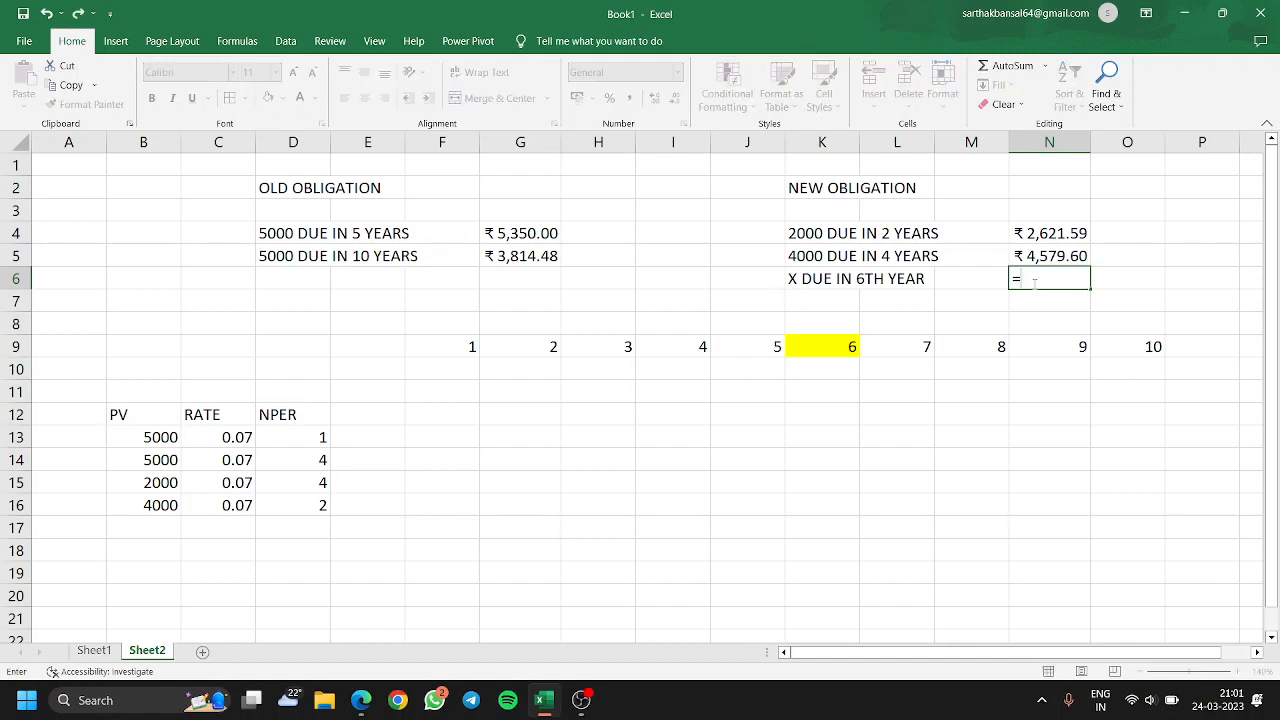
pyautogui.click(527, 233)
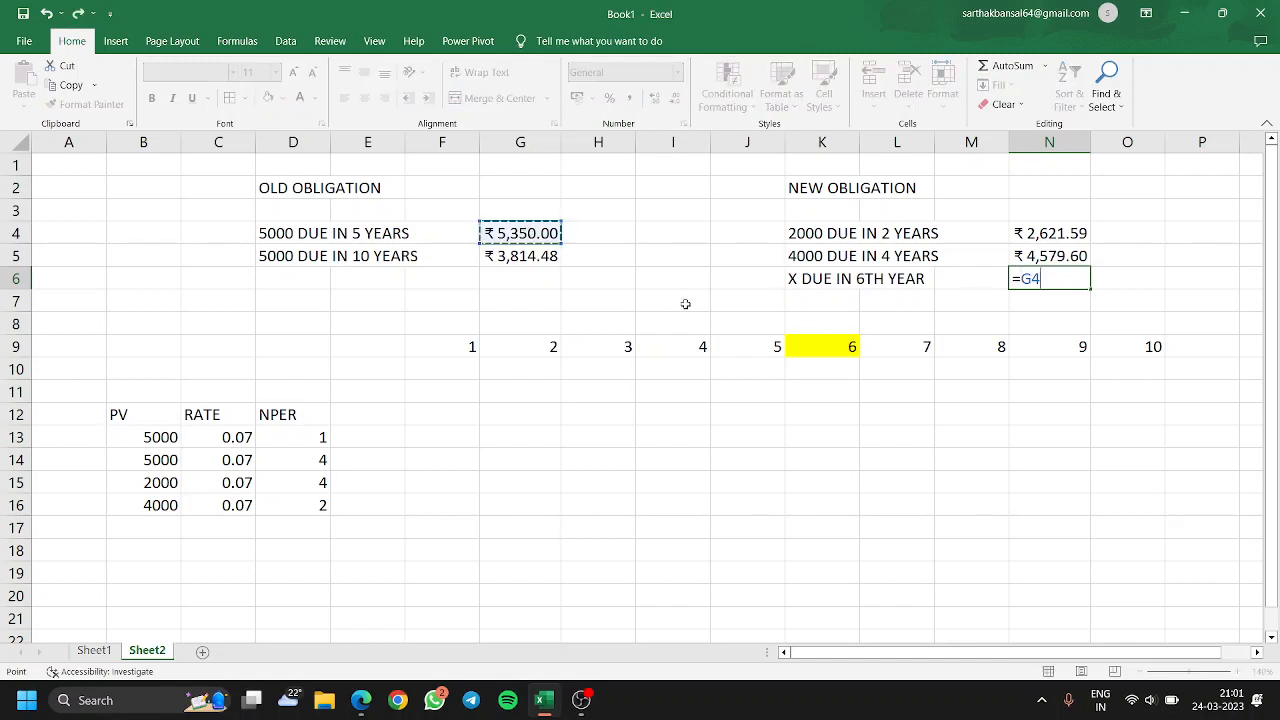
pyautogui.write('+')
pyautogui.click(511, 262)
pyautogui.write('-')
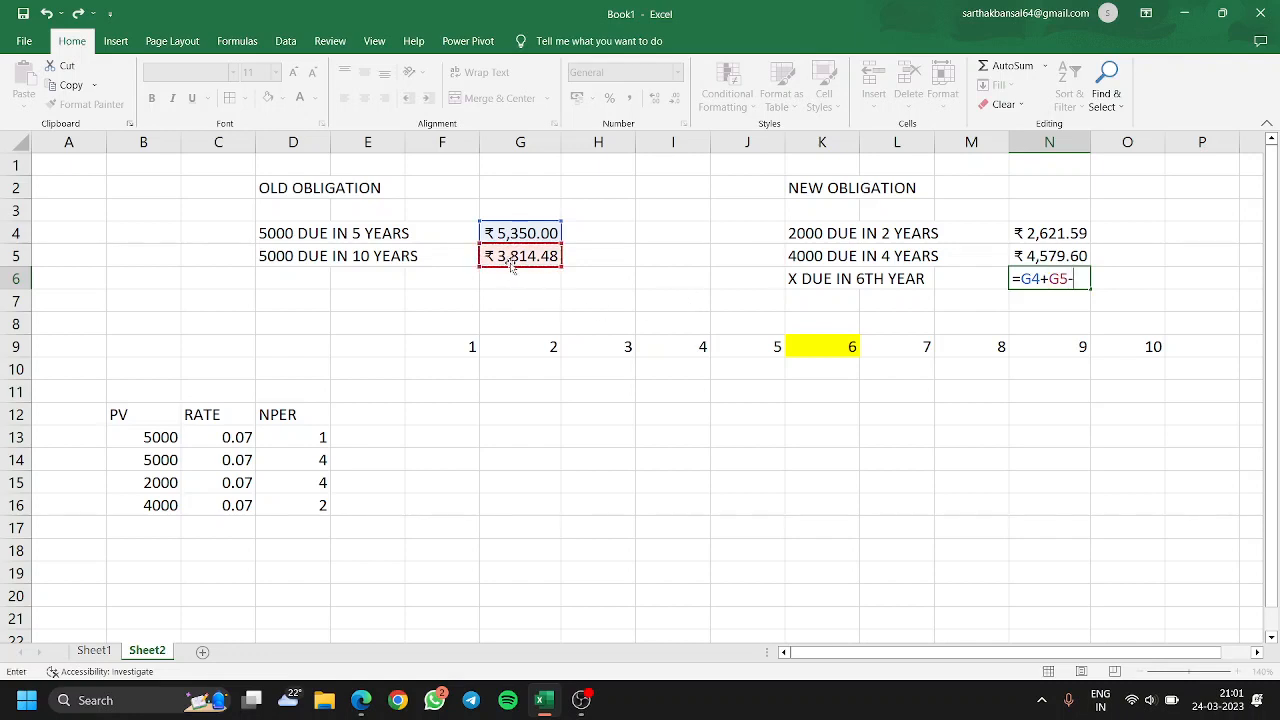
pyautogui.click(1034, 232)
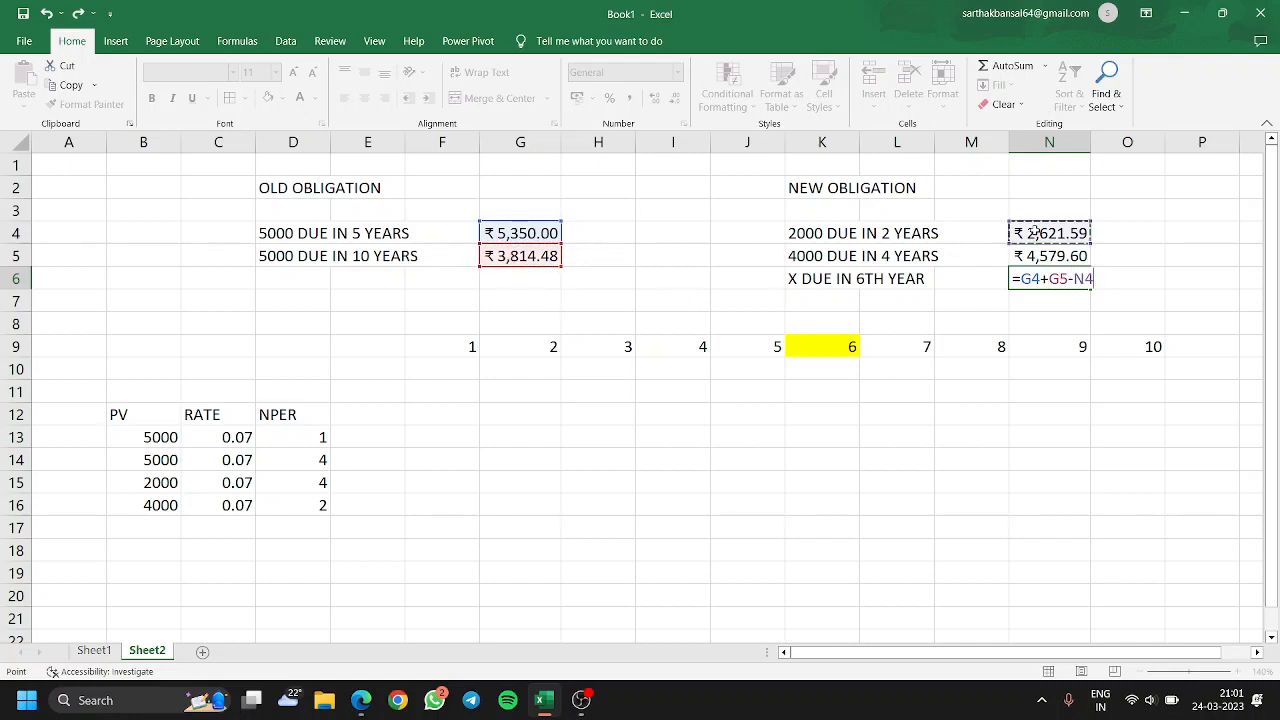
pyautogui.write('-')
pyautogui.click(1038, 256)
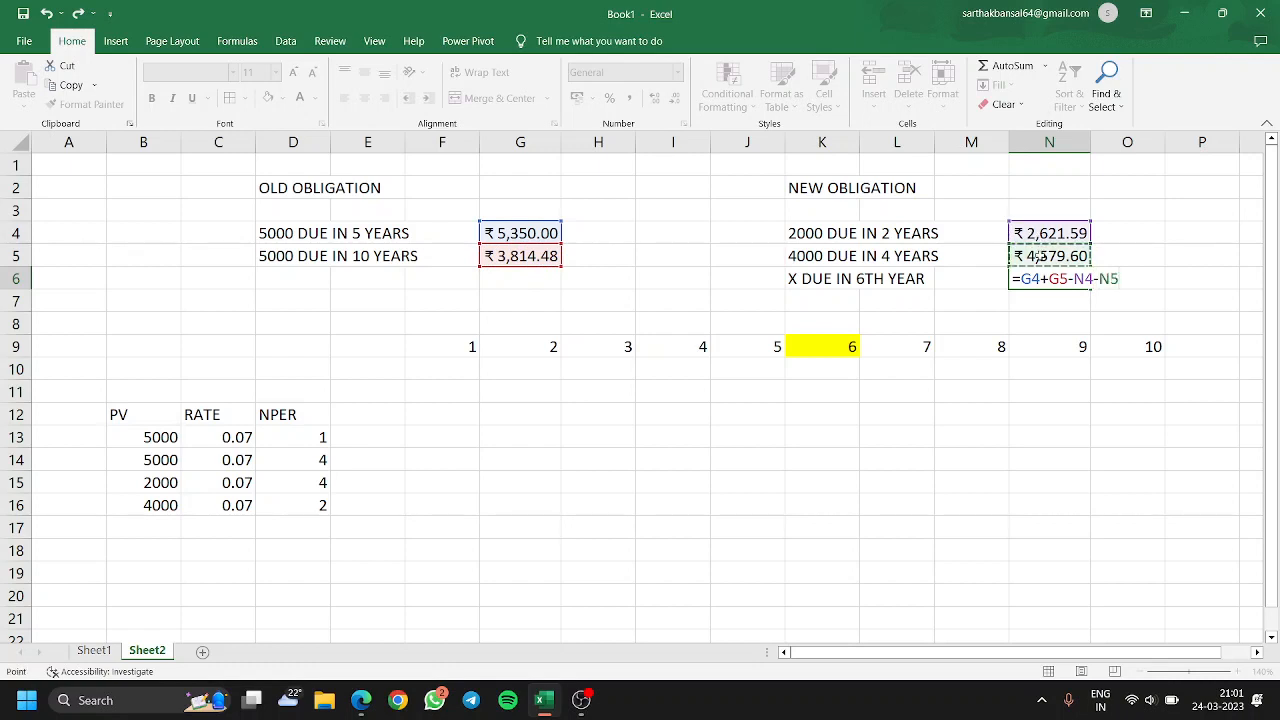
pyautogui.press('Return')
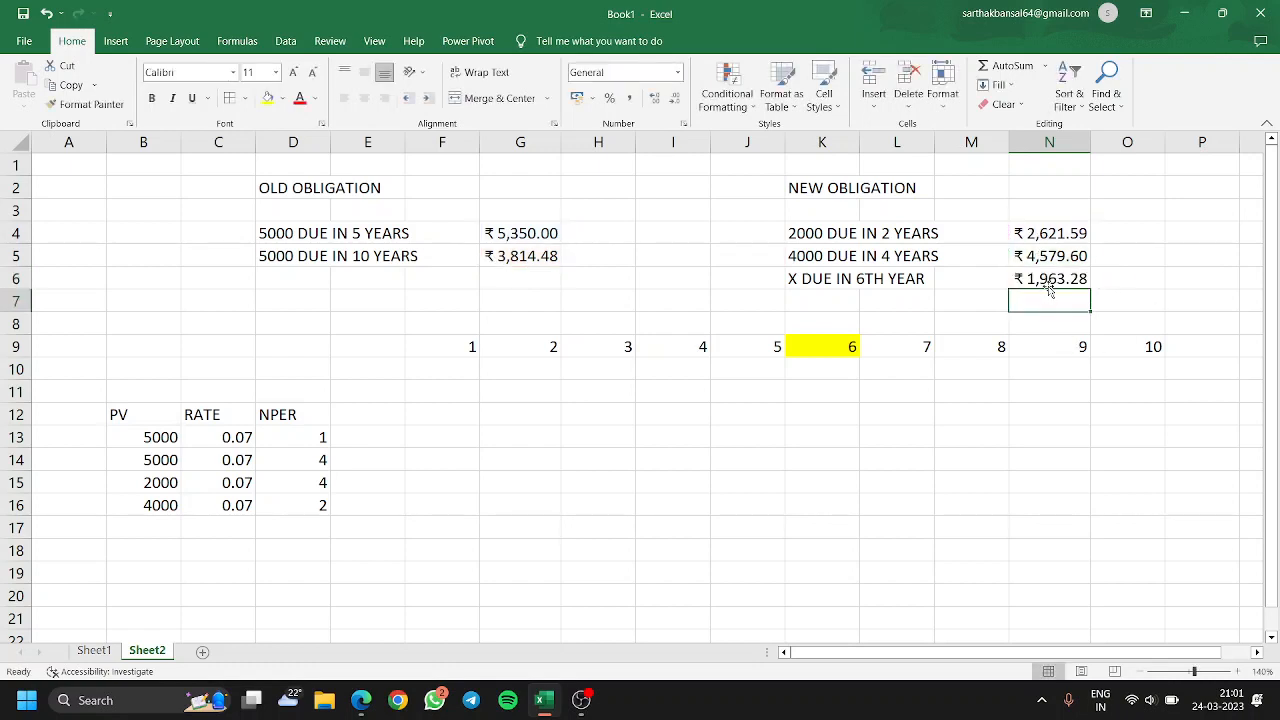
# - Make the final payment in N6 bold and give the cell a yellow fill
pyautogui.click(1049, 287)
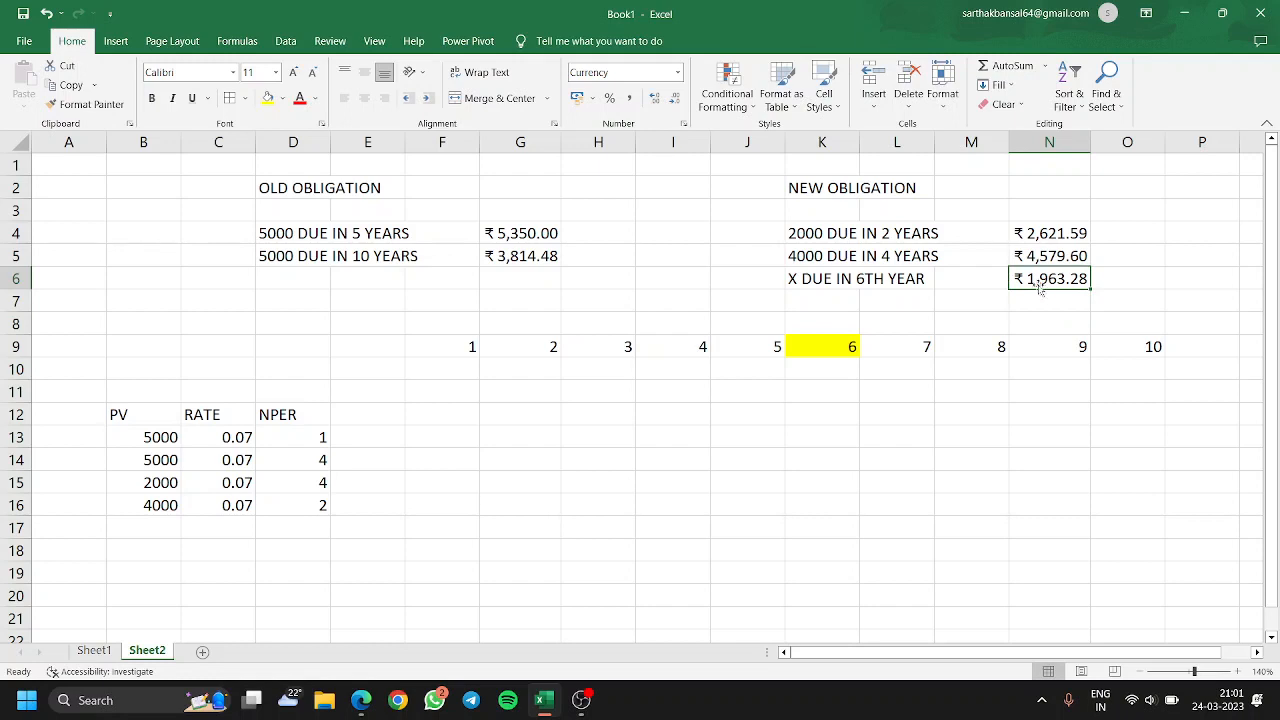
pyautogui.click(152, 98)
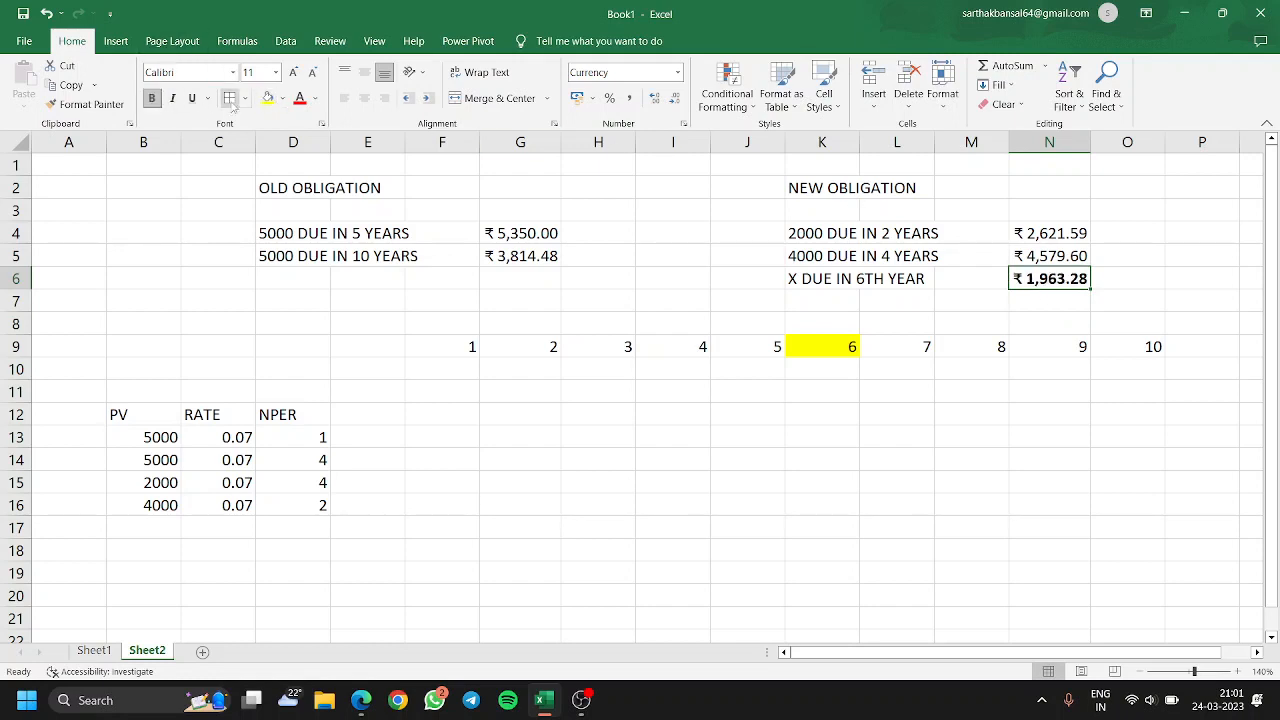
pyautogui.click(268, 98)
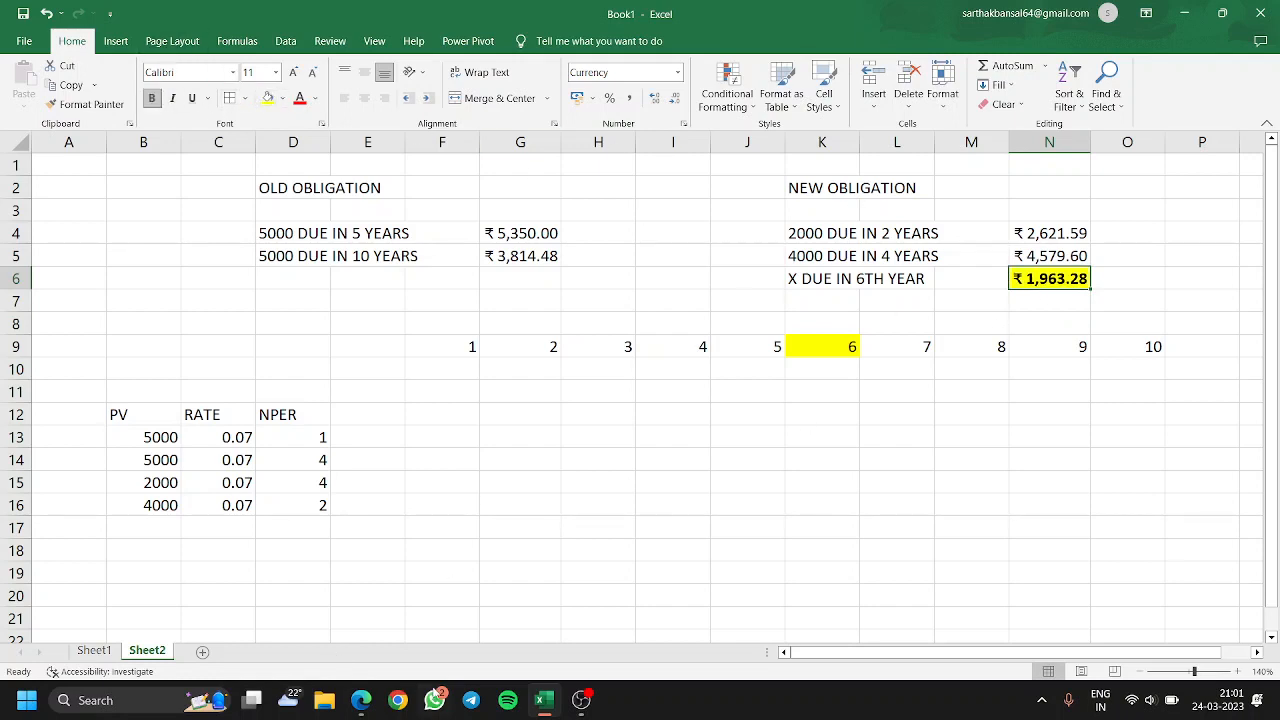
# - Switch to the textbook PDF in Edge and circle the final answer of the Example 33 solution with the pen
pyautogui.click(361, 700)
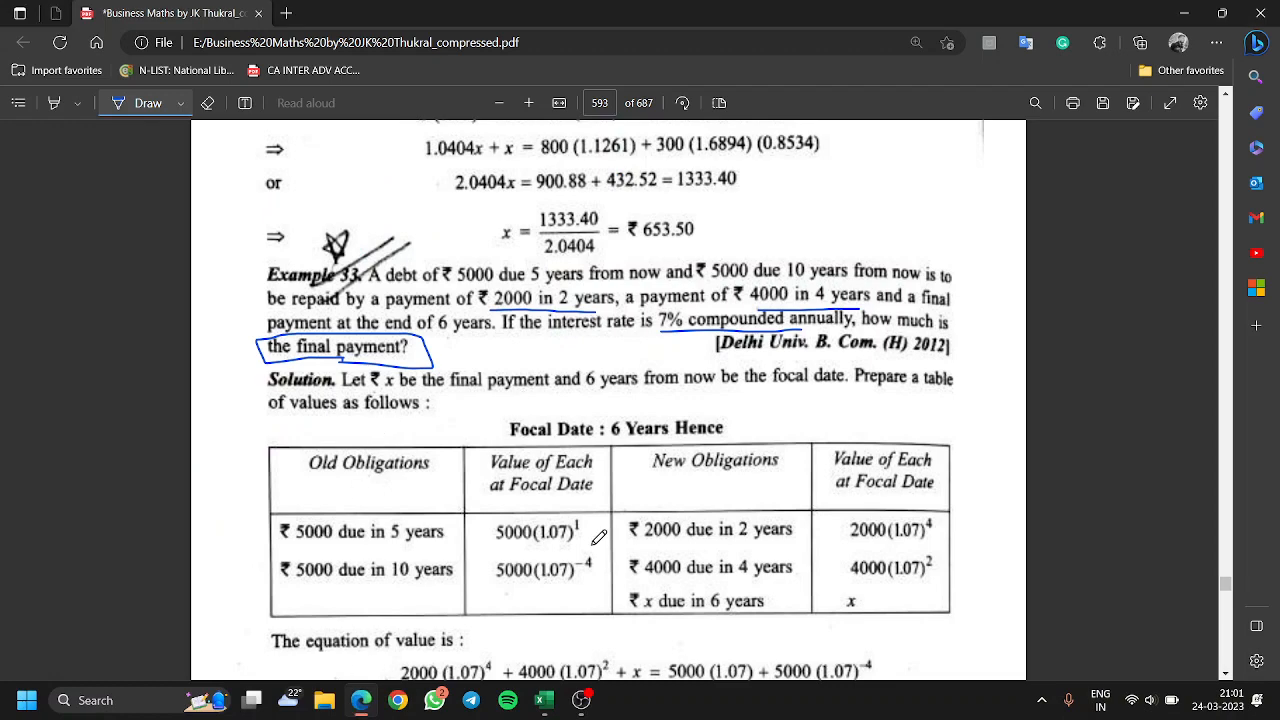
pyautogui.keyDown('ctrl'); pyautogui.scroll(-2, 599, 537); pyautogui.keyUp('ctrl')
pyautogui.scroll(-1, 599, 537)
pyautogui.moveTo(772, 450)
pyautogui.mouseDown()
pyautogui.moveTo(866, 442)
pyautogui.moveTo(774, 420)
pyautogui.mouseUp()
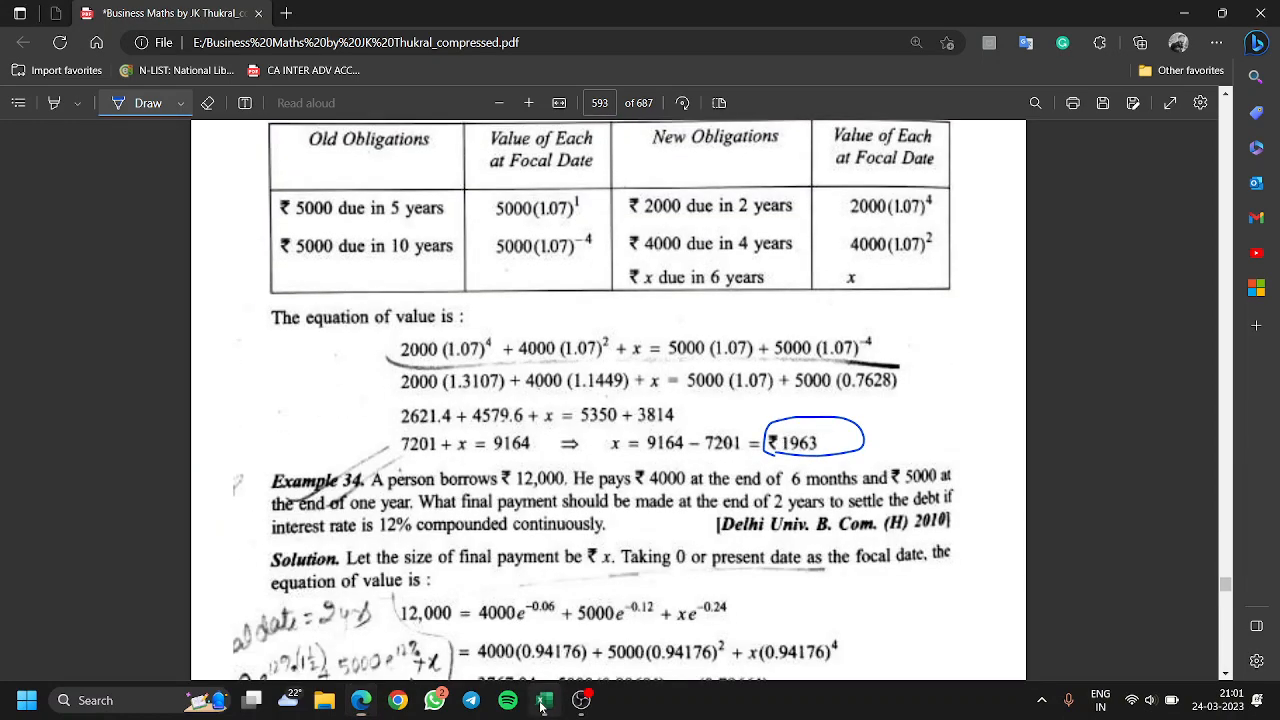
# - Return to Excel and clear the year numbers 1 to 10 from the timeline in F9:O9
pyautogui.click(543, 700)
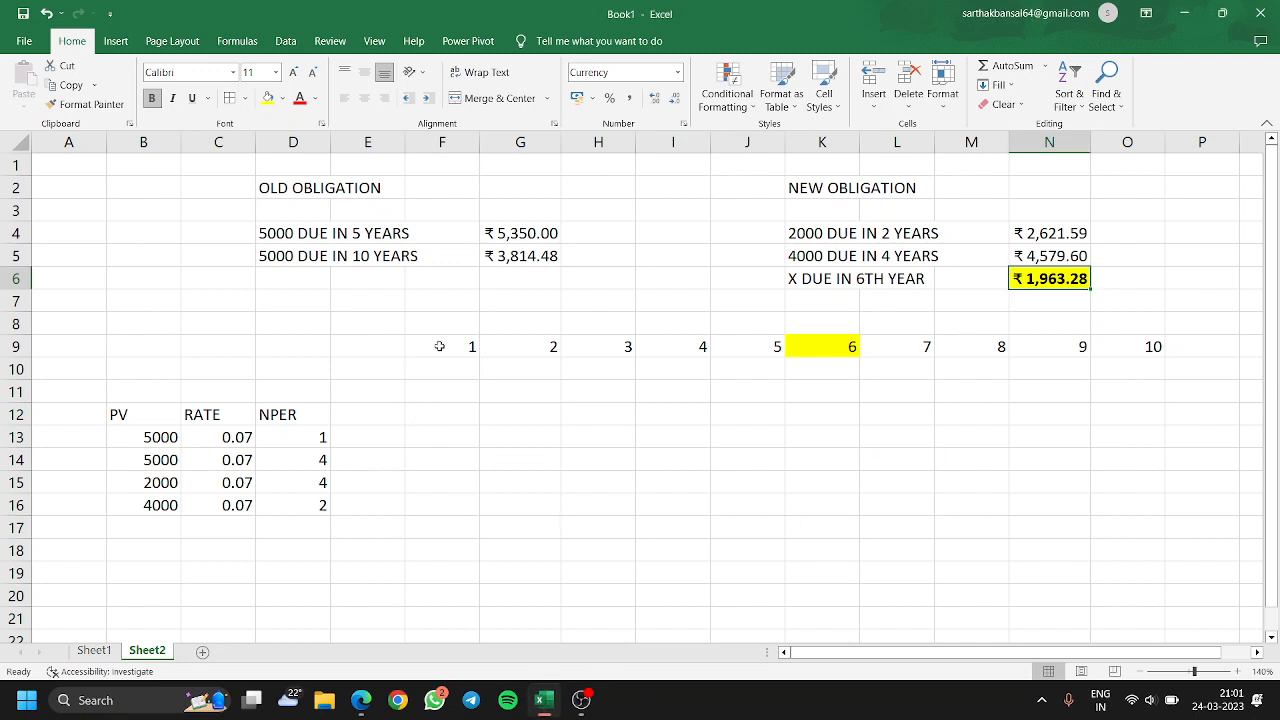
pyautogui.moveTo(440, 346); pyautogui.dragTo(1155, 345)
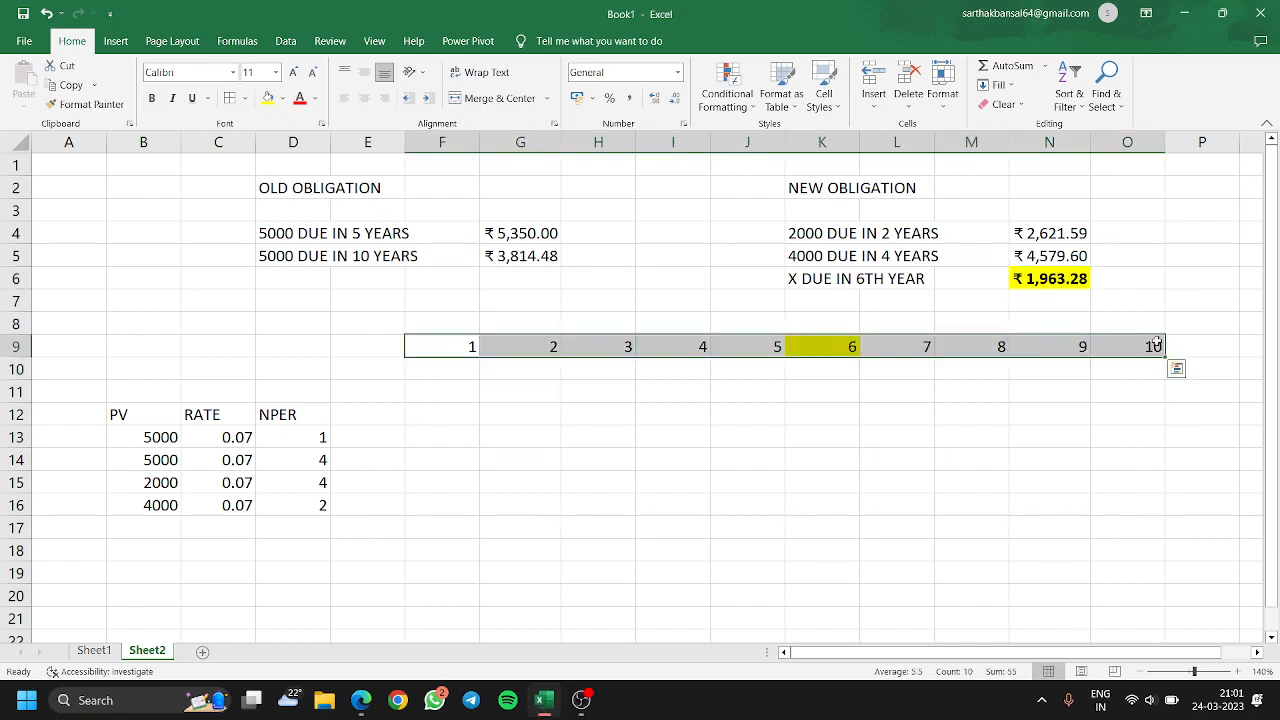
pyautogui.press('Delete')
pyautogui.click(826, 545)
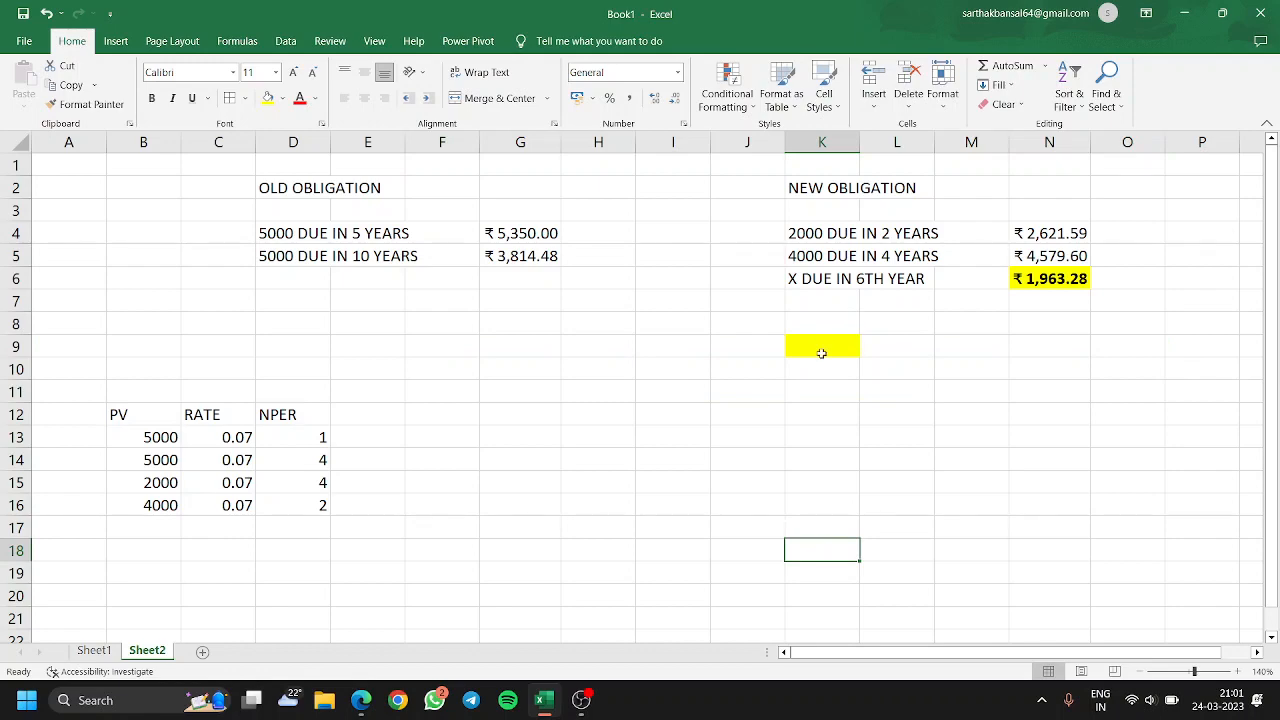
pyautogui.click(821, 353)
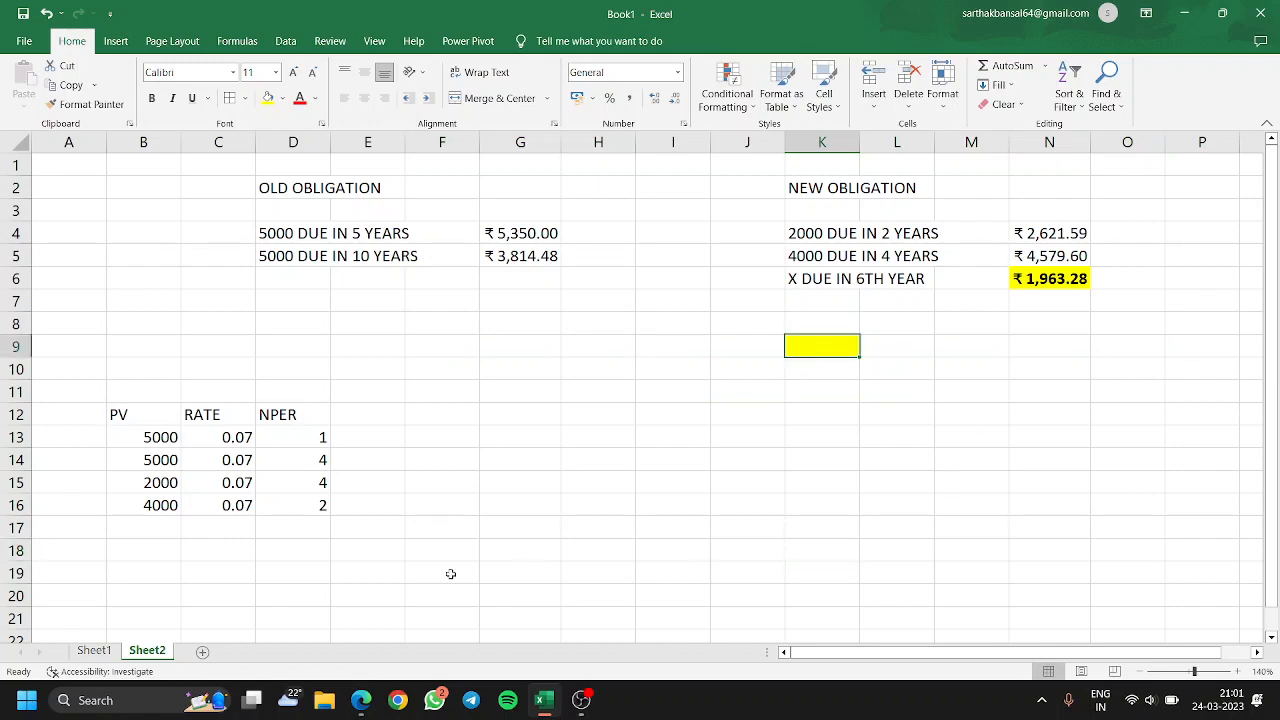
pyautogui.click(580, 700)
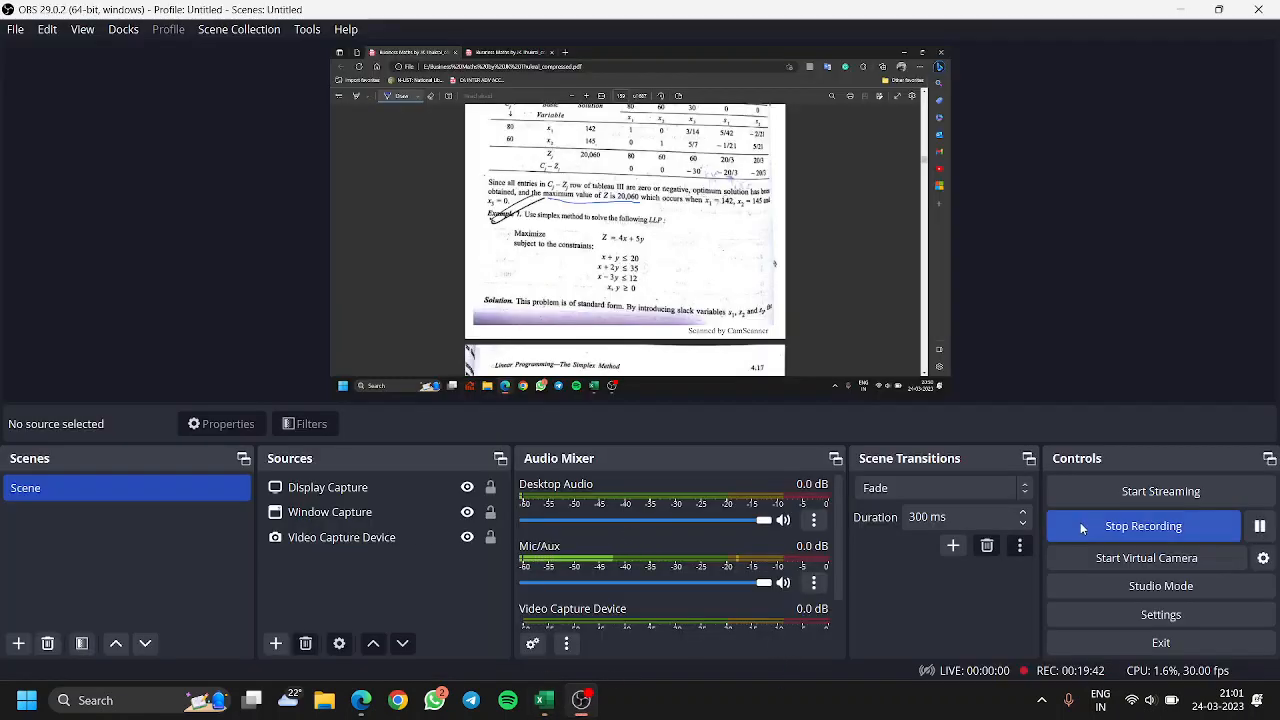